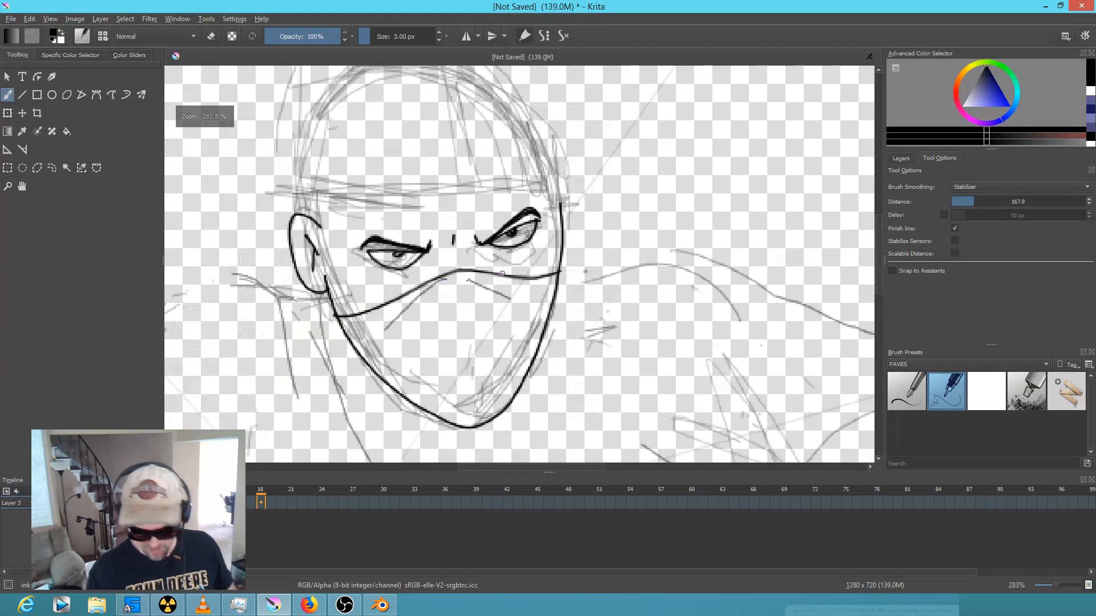
Switch to Blender to scrub the ninja sketch animation back to frame 0, and return to the Krita inking.
left_click(380, 605)
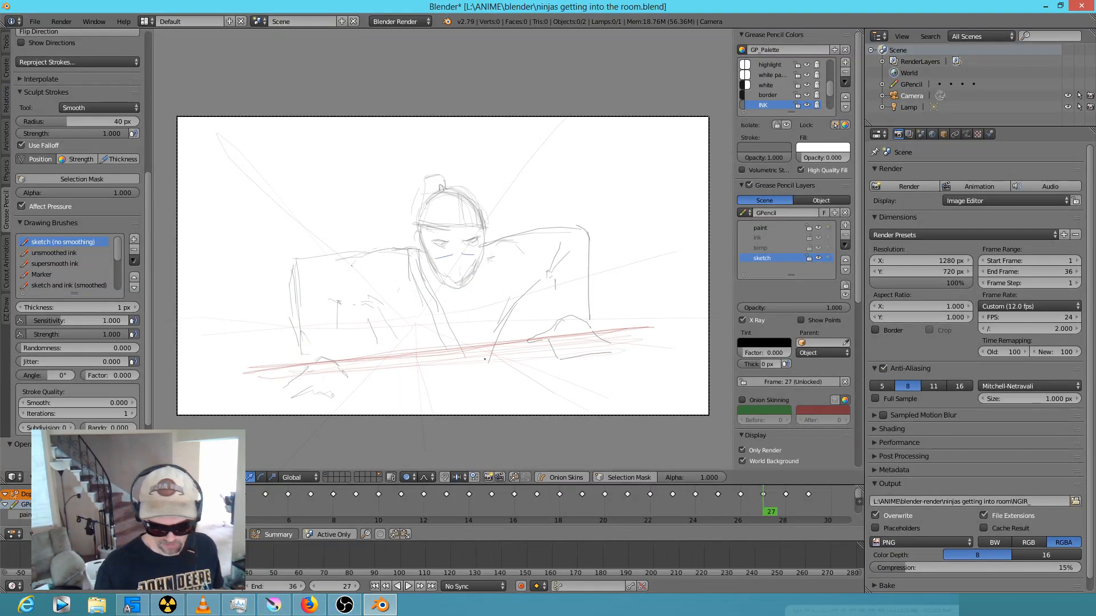
left_click_drag(759, 505, 154, 505)
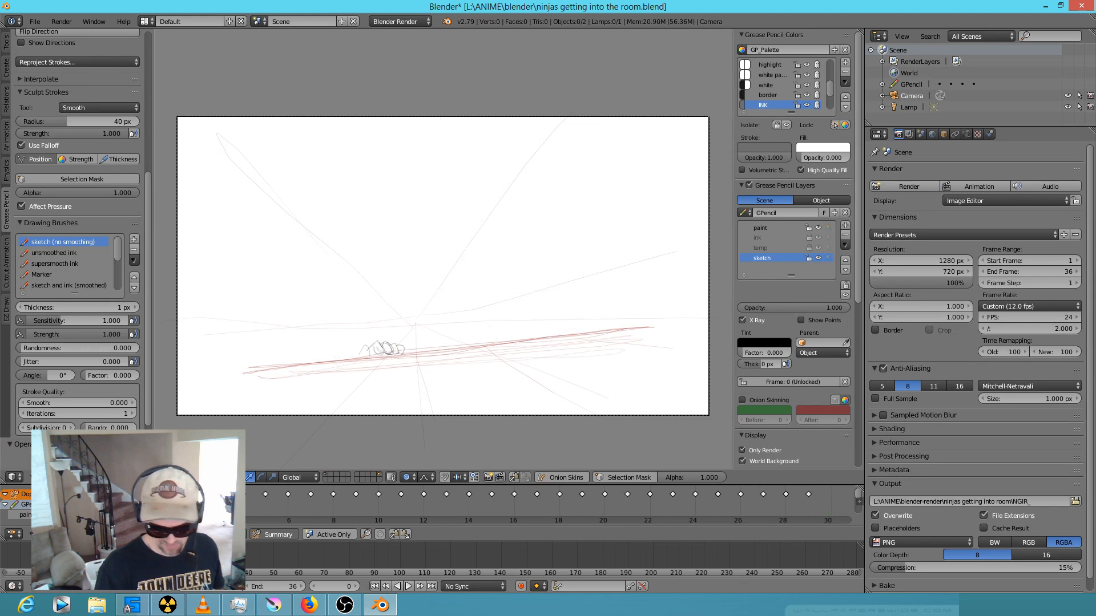
left_click(279, 606)
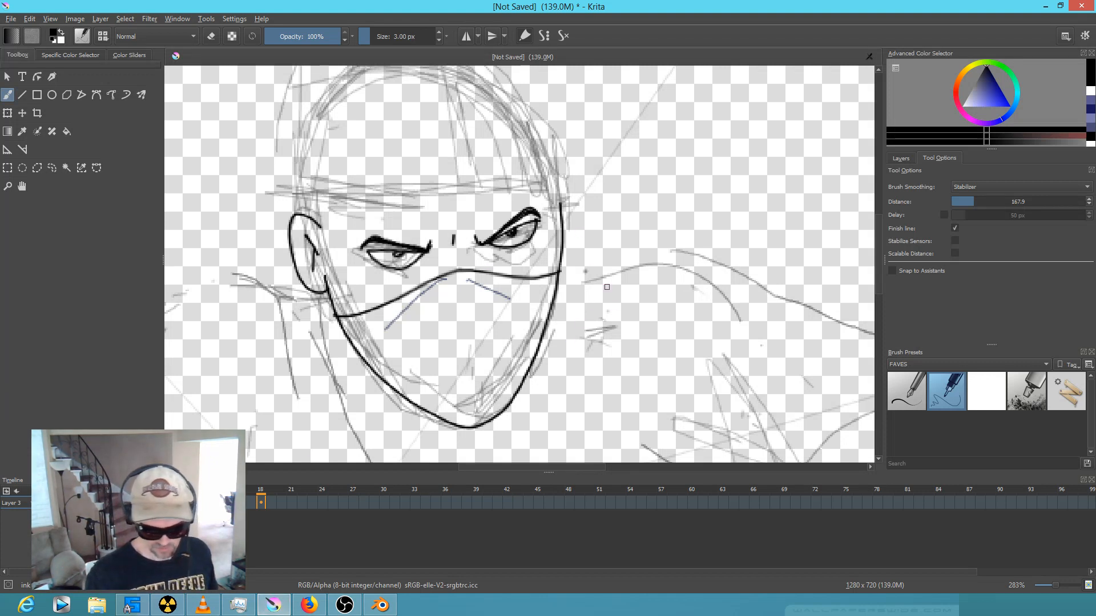
middle_click_drag(649, 318, 593, 334, "ctrl")
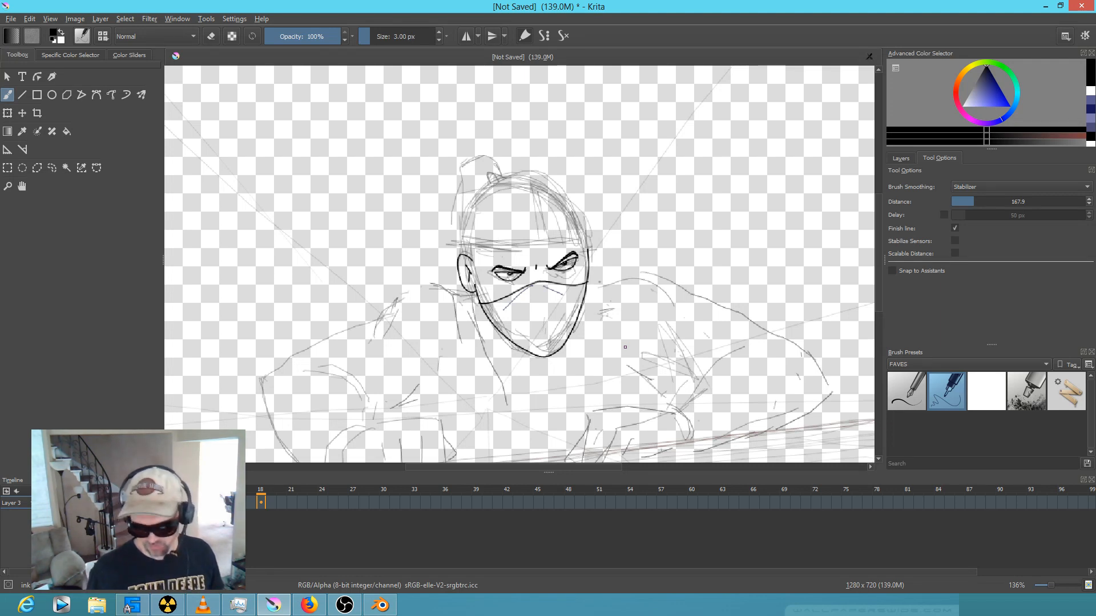
Switch to Blender, play back the ninja sketch animation, and return the timeline to frame 0.
left_click(380, 605)
scroll(594, 514, "down", 4)
key("alt+a")
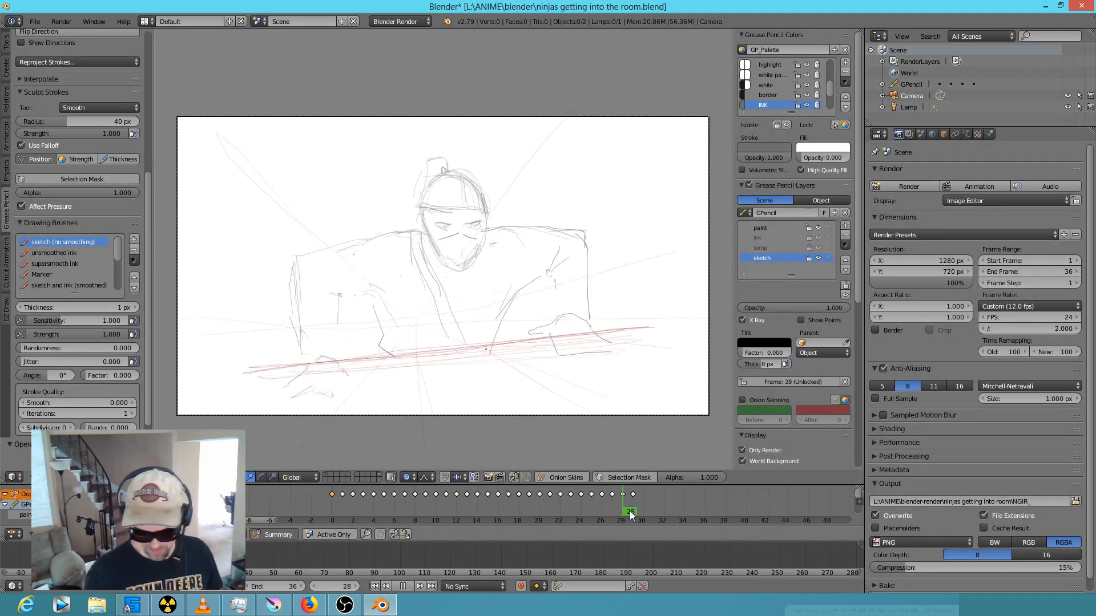
key("alt+a")
scroll(537, 338, "down", 3)
scroll(541, 339, "up", 1)
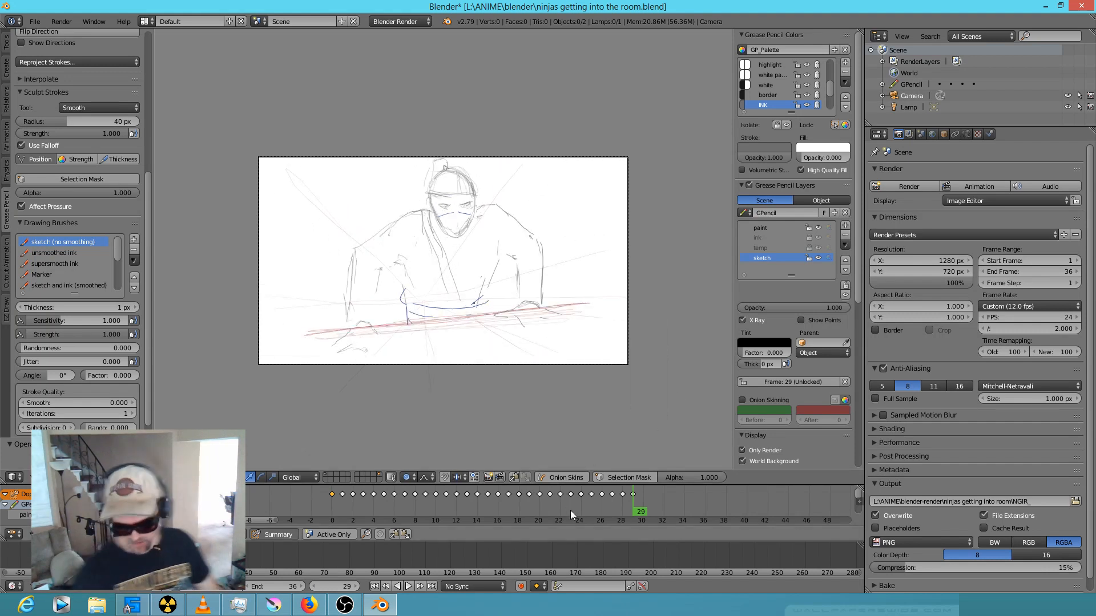
left_click_drag(636, 513, 302, 508)
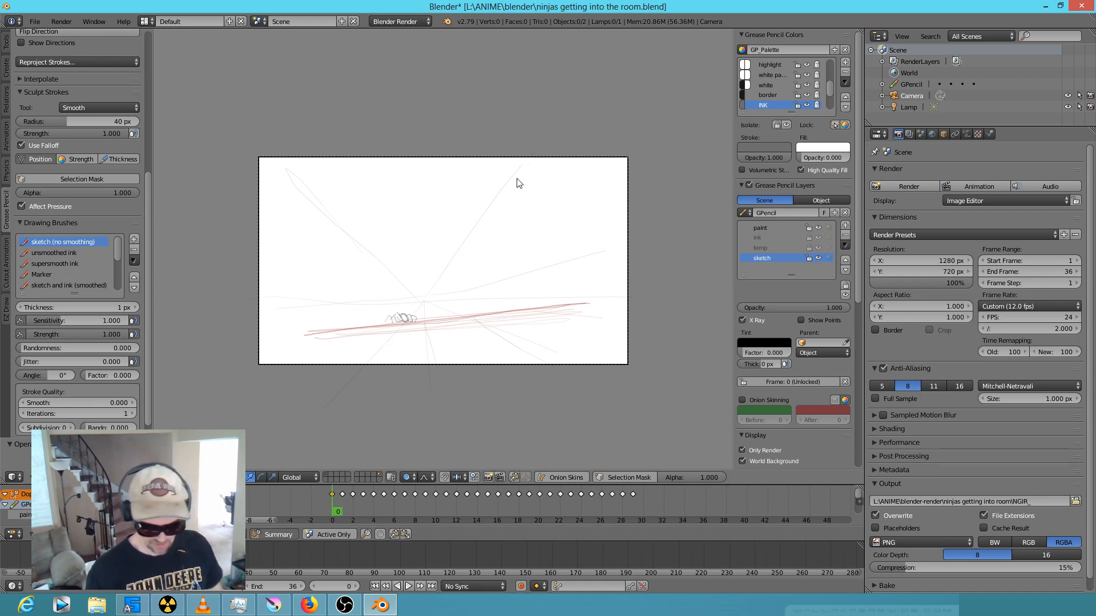
Leave Edit Strokes mode, select the camera, and pull it back along its local Z axis so the sketch appears smaller.
key("Tab")
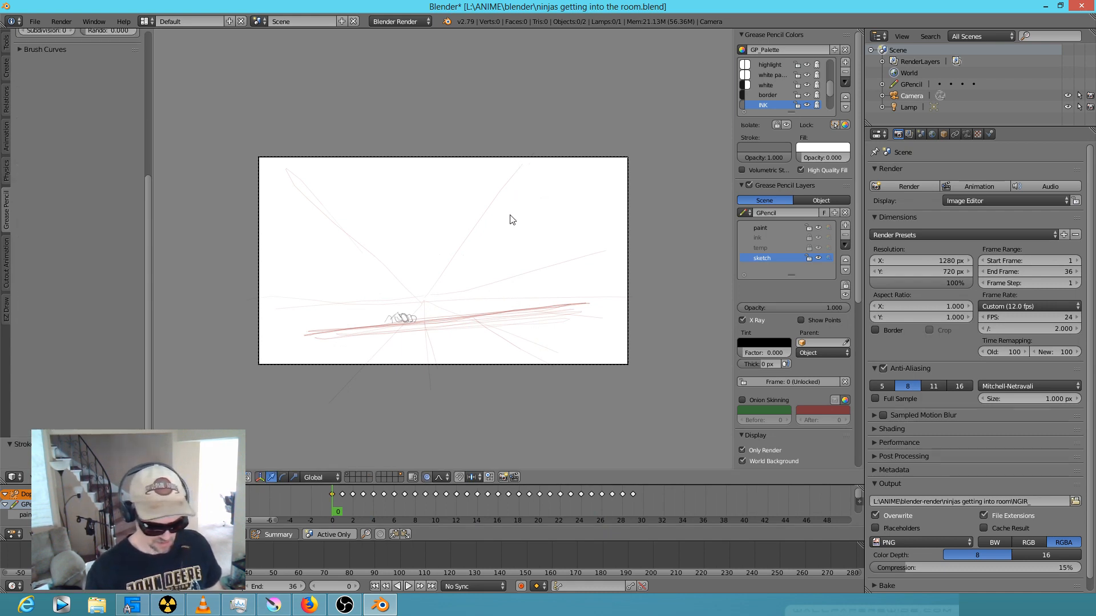
key("1")
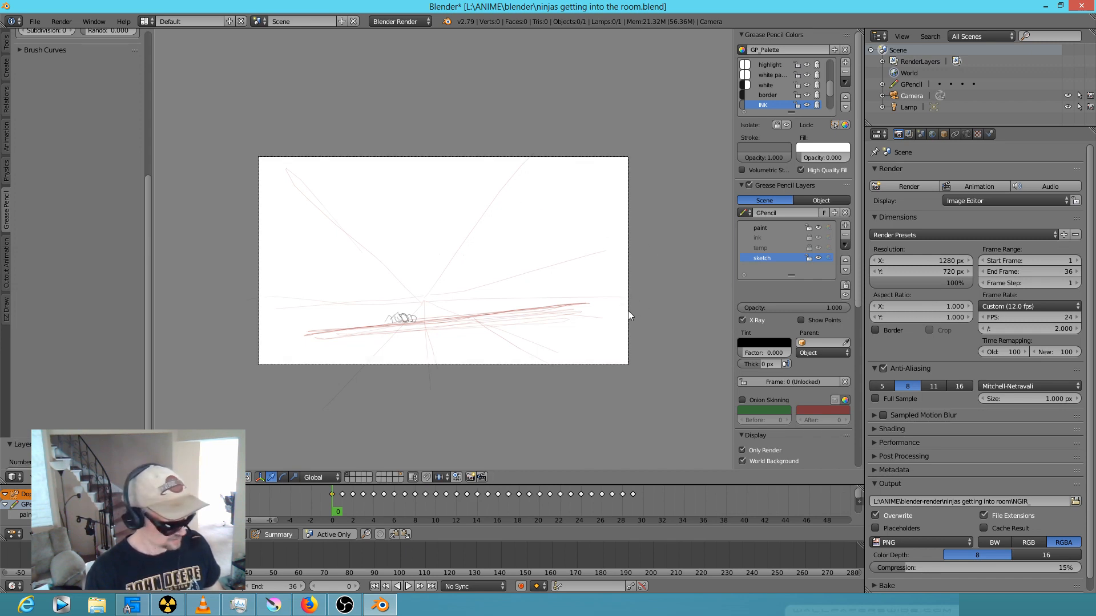
key("shift+0")
key("1")
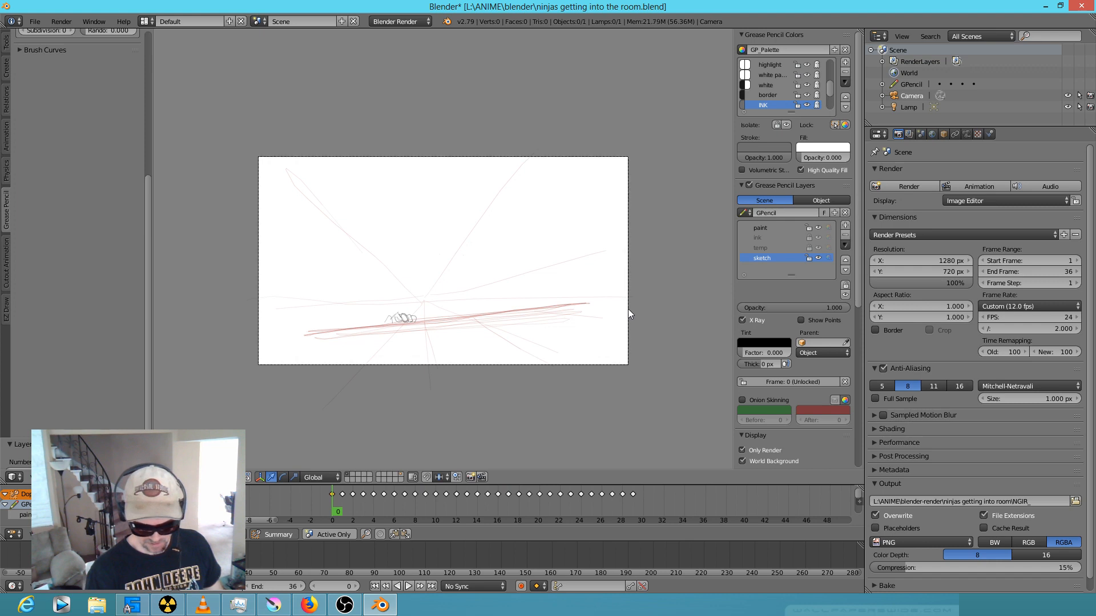
key("shift+0")
right_click(627, 309)
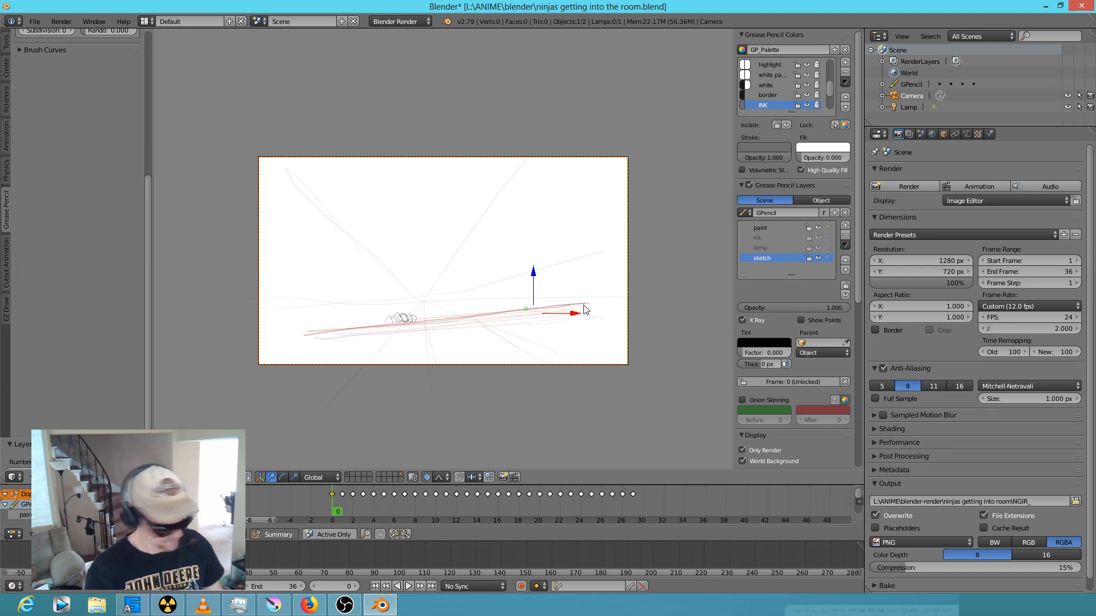
key("g")
key("z")
key("z")
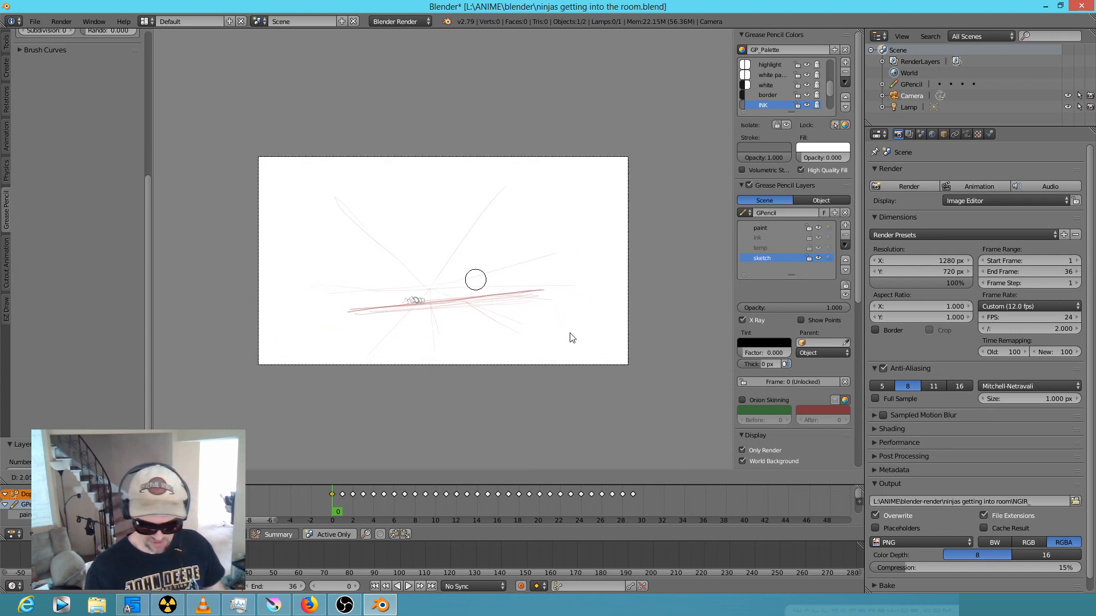
left_click(567, 352)
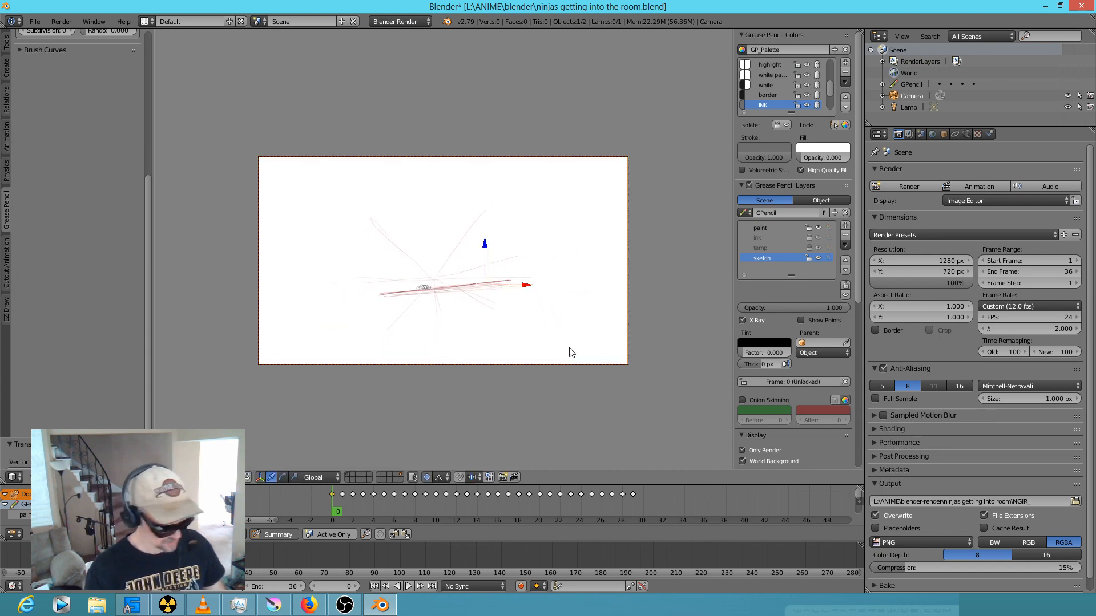
Reposition the camera so the sketch sits in the lower-left part of its frame, and return to Edit Strokes mode.
key("g")
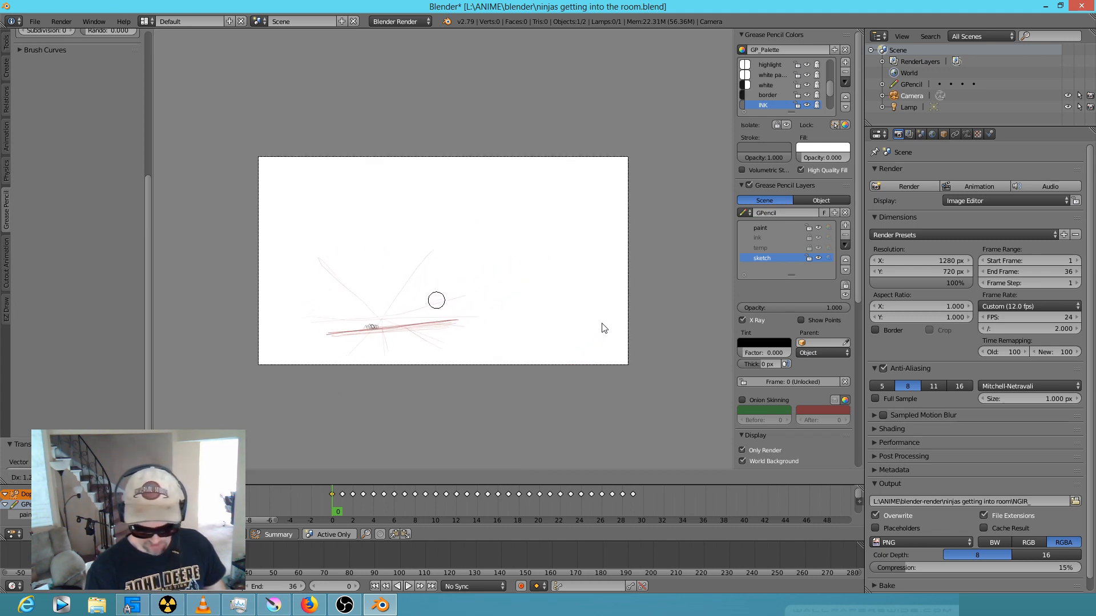
left_click(603, 328)
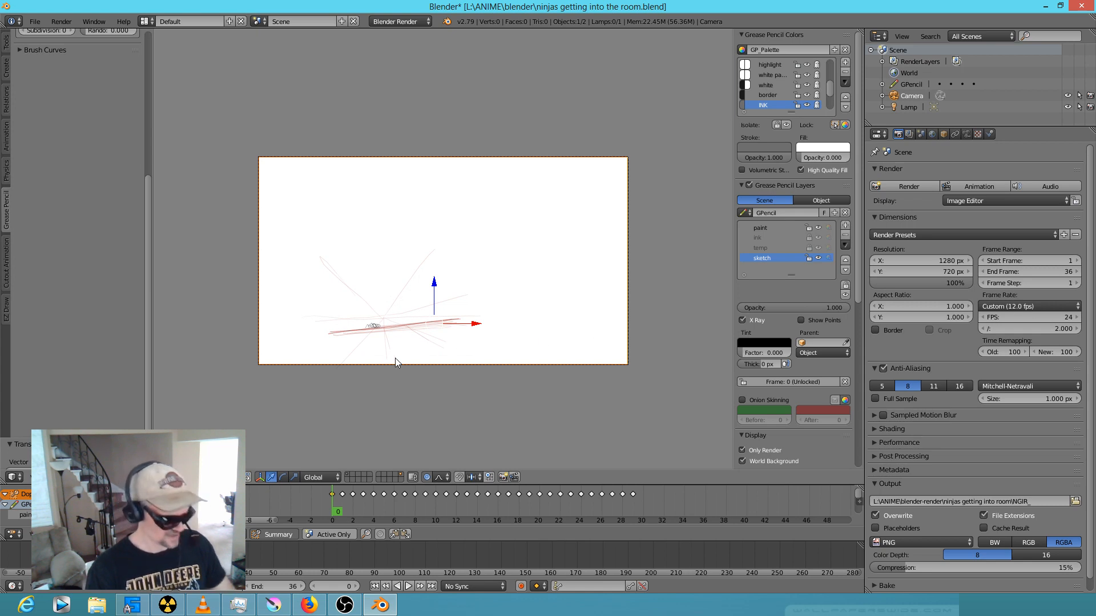
key("1")
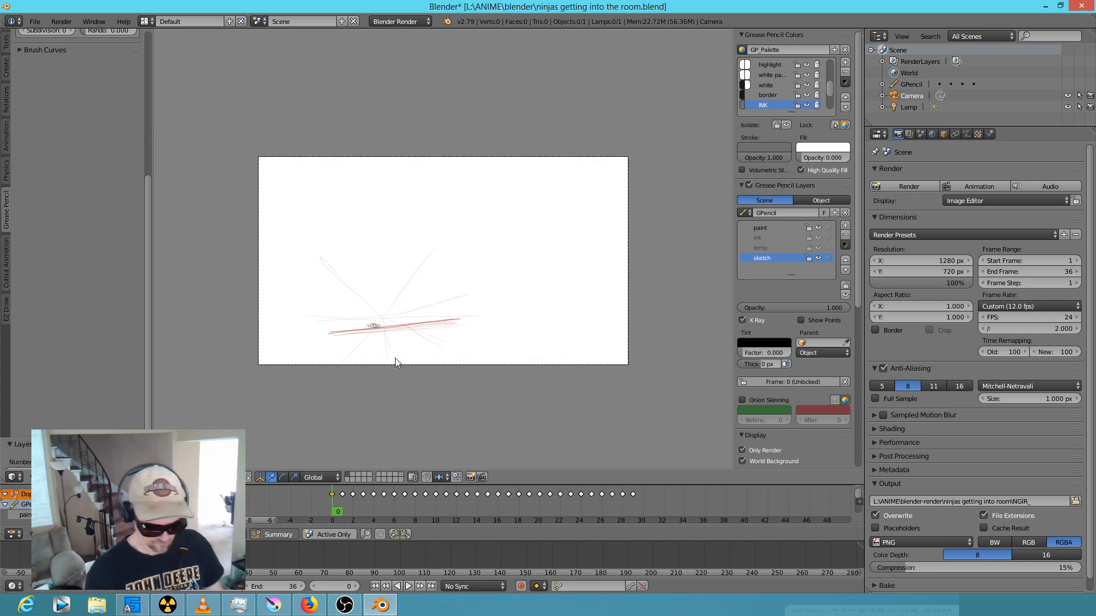
key("d+Tab")
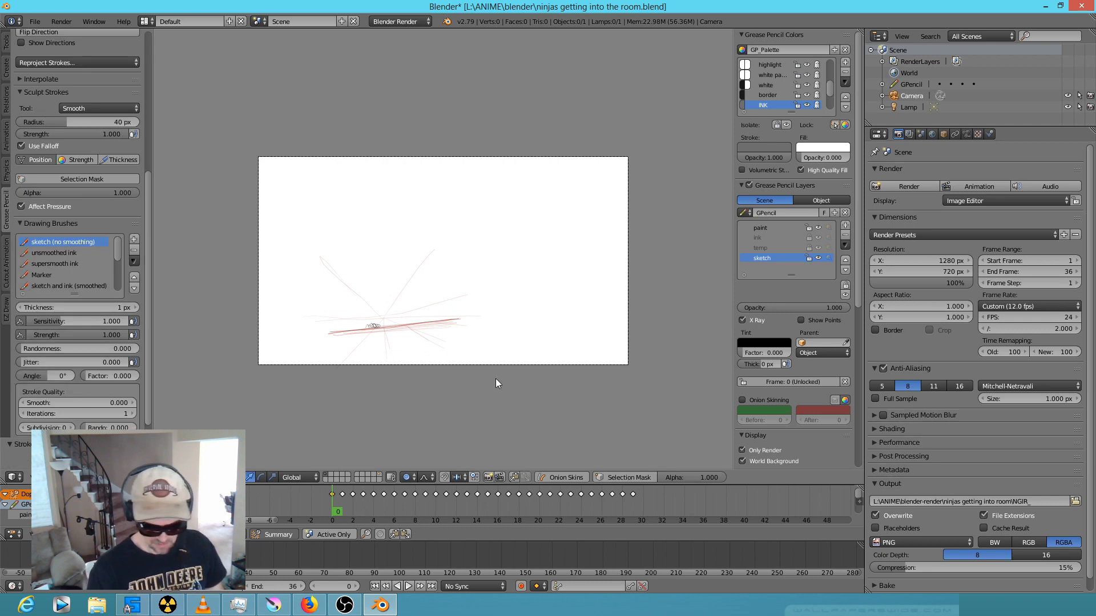
scroll(411, 358, "up", 2)
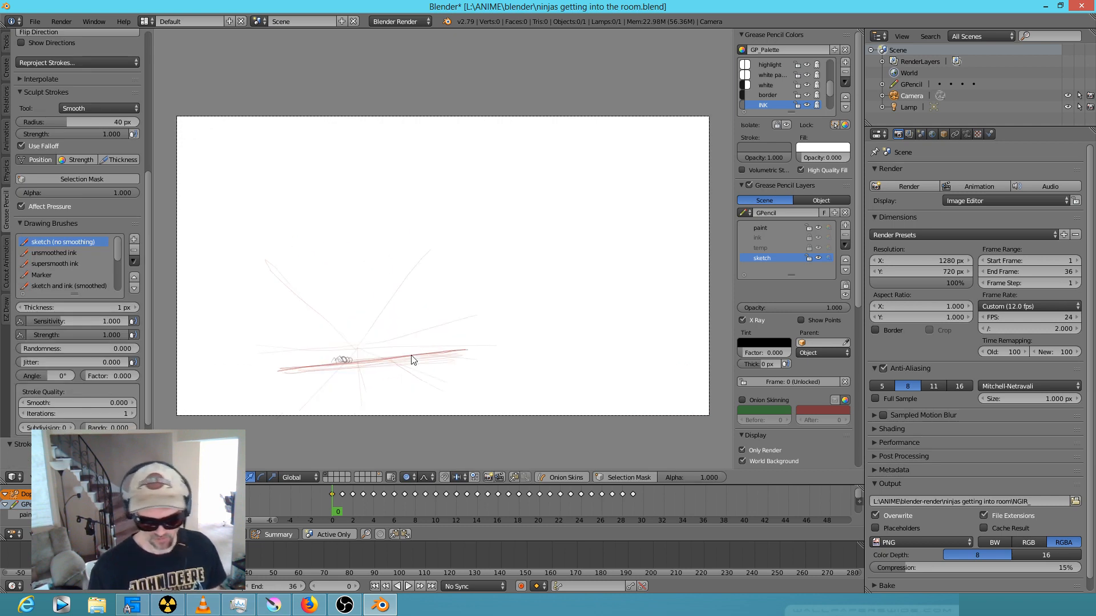
scroll(412, 359, "up", 1)
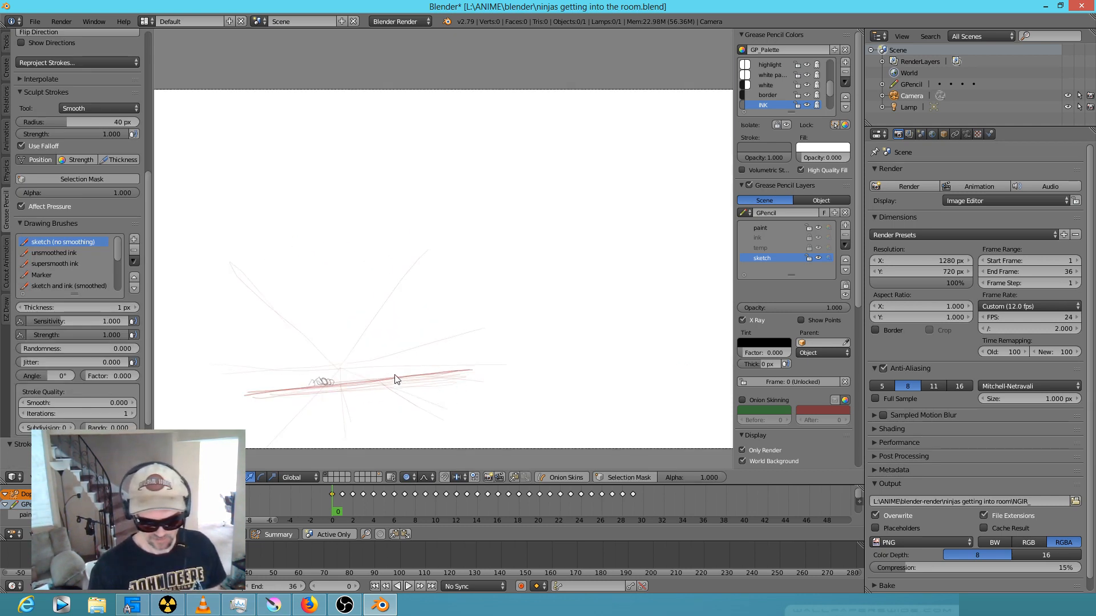
scroll(433, 366, "down", 1)
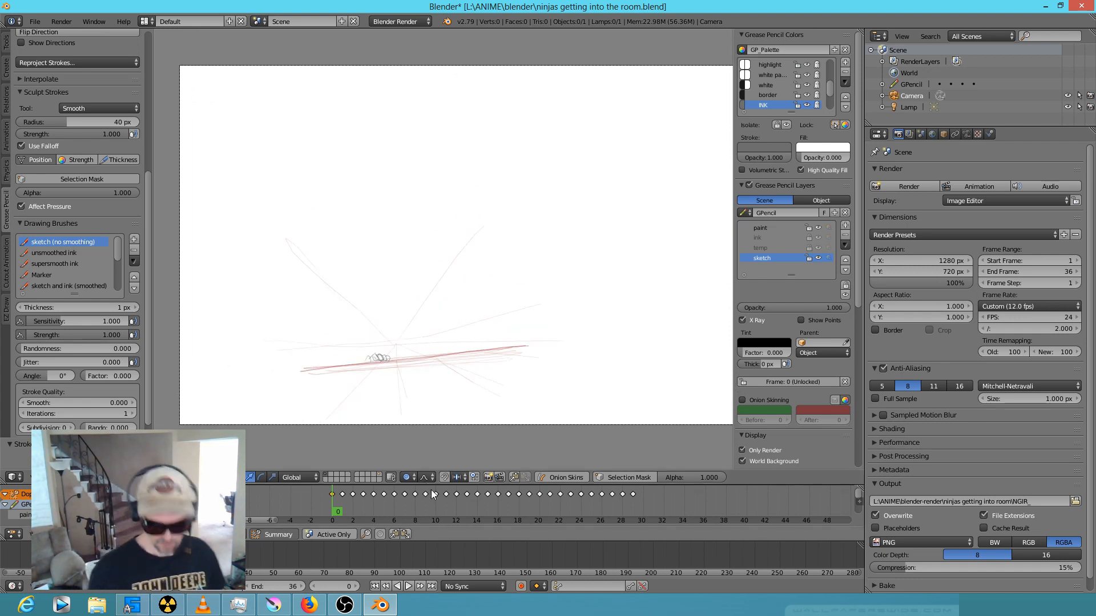
Go to frame 29 and switch to the Grease screen layout, showing the camera view with Only Render enabled.
left_click_drag(343, 509, 636, 494)
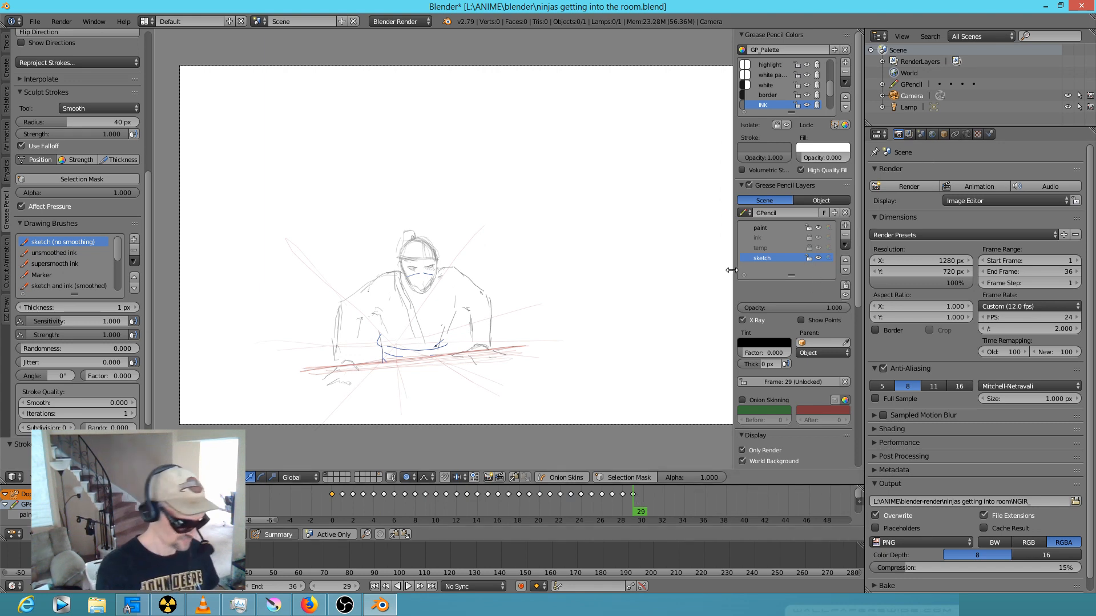
key("ctrl+Right")
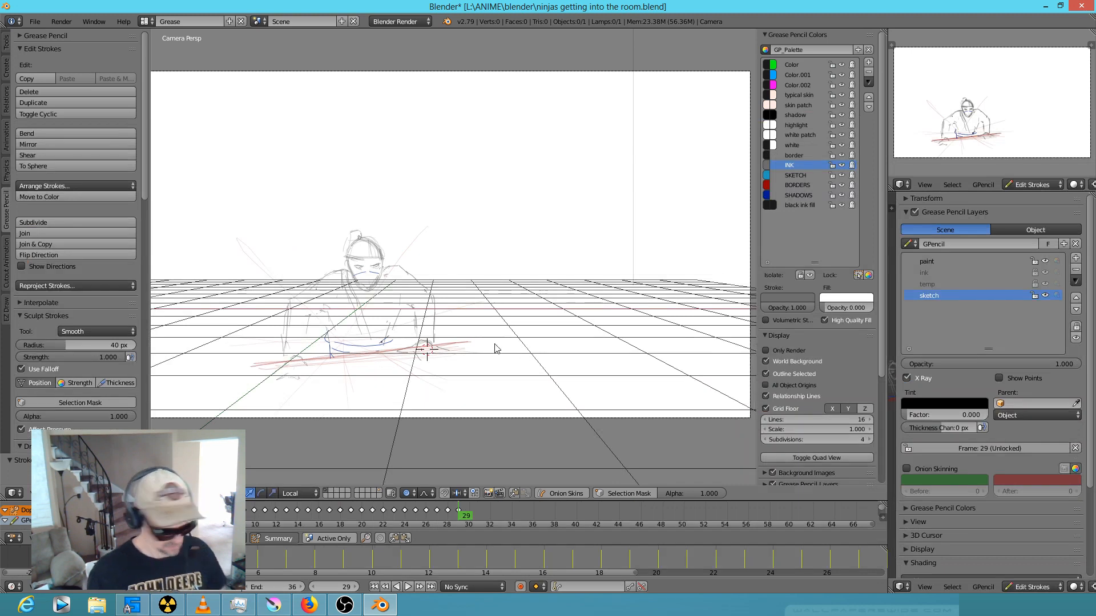
key("KP_1")
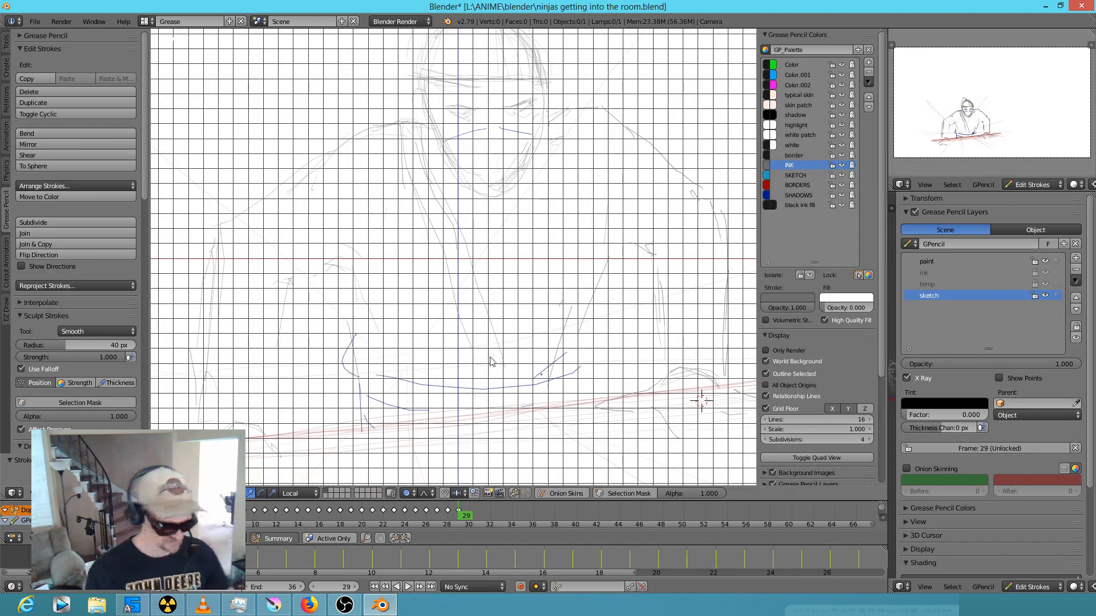
key("KP_0")
left_click(782, 351)
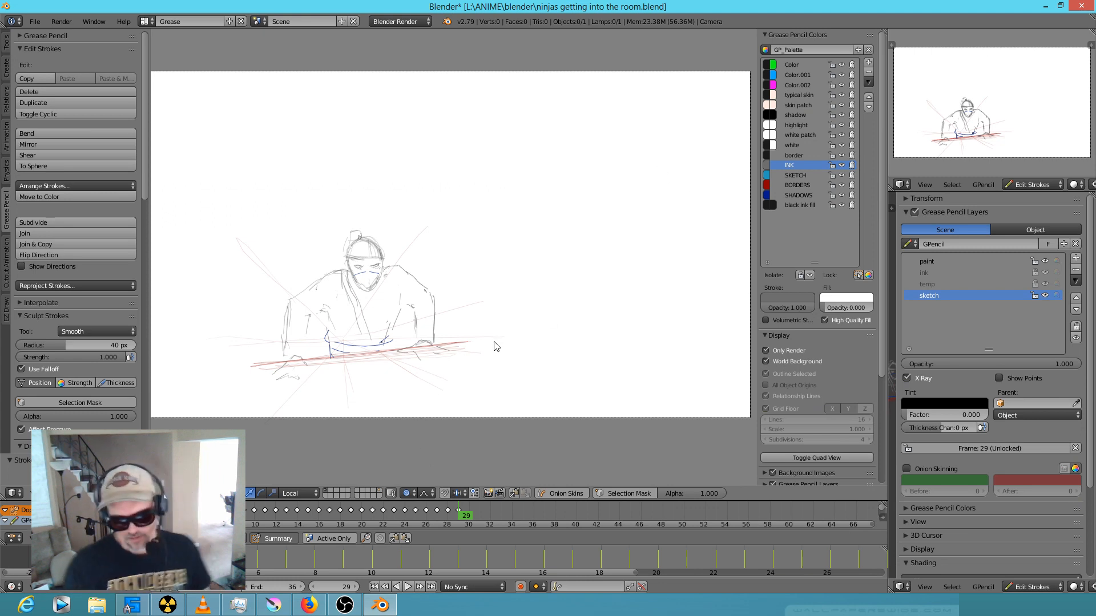
Choose the BORDERS palette color, unlock the temp layer, and make it the active layer.
left_click(793, 186)
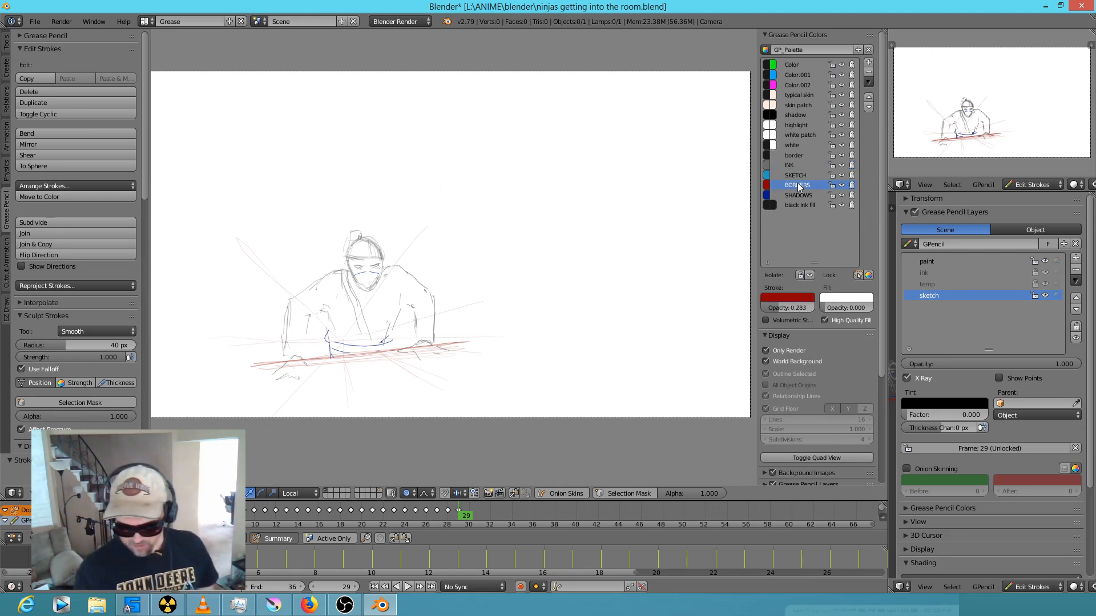
left_click(1044, 284)
left_click(1045, 285)
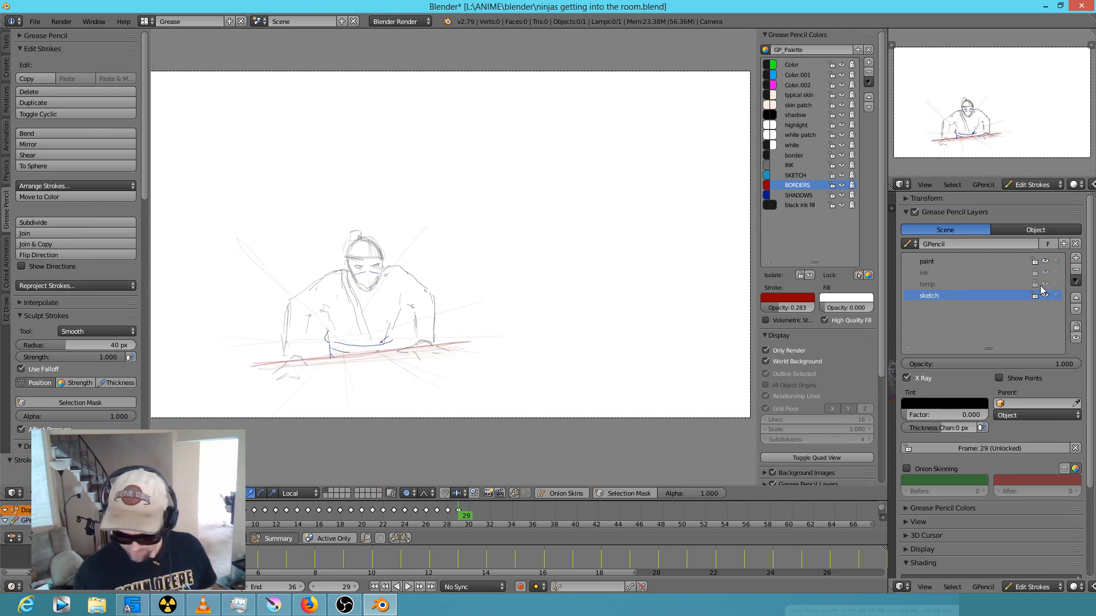
left_click(964, 283)
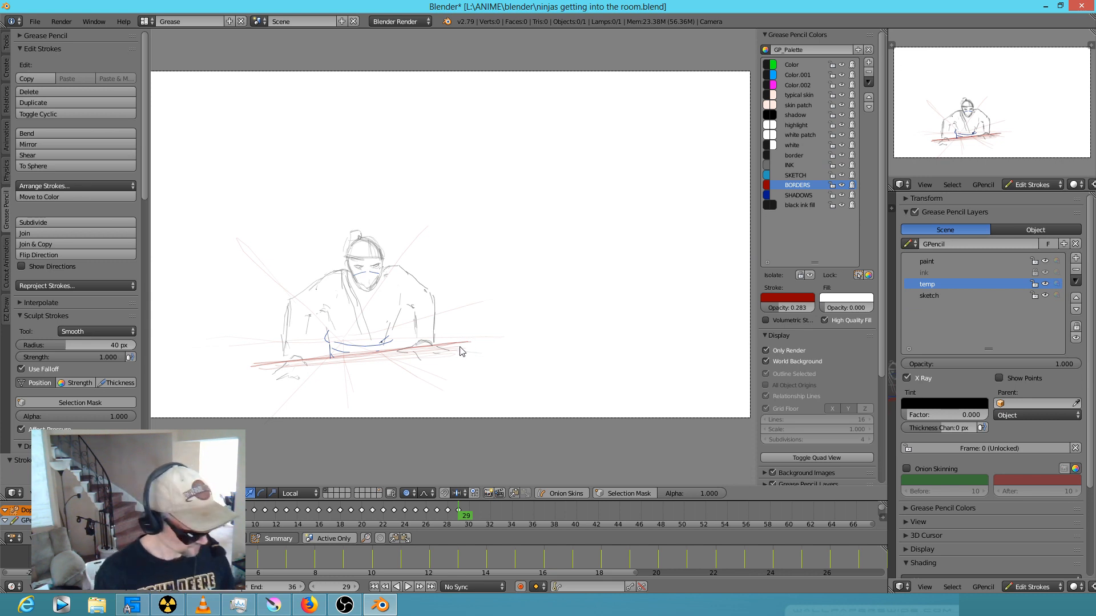
Undo the stroke started on the temp layer at frame 29 and move the timeline to frame 0.
key("d")
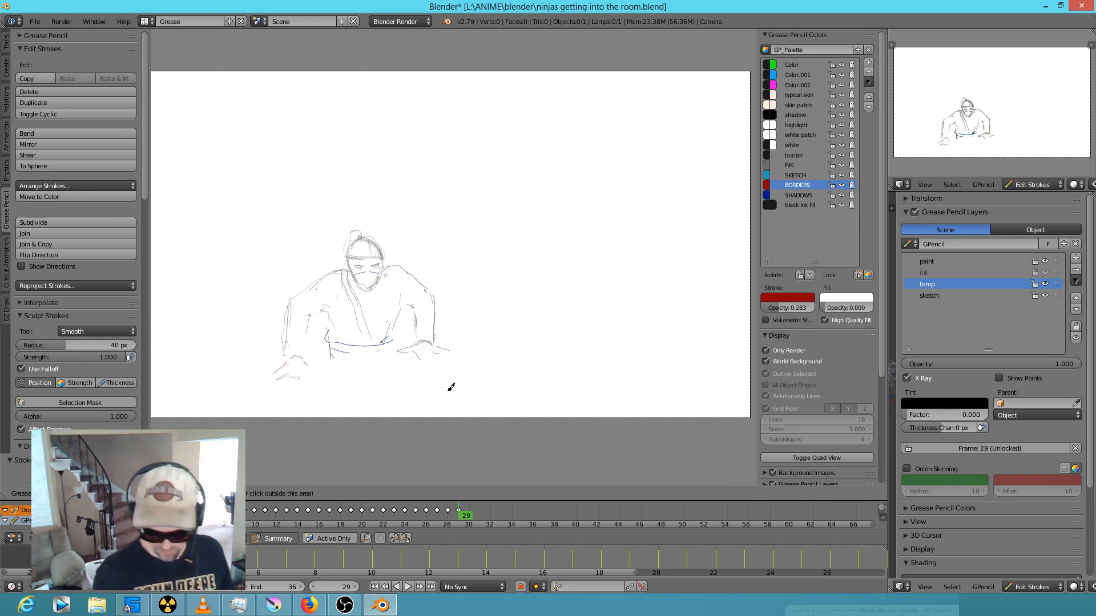
key("ctrl+z")
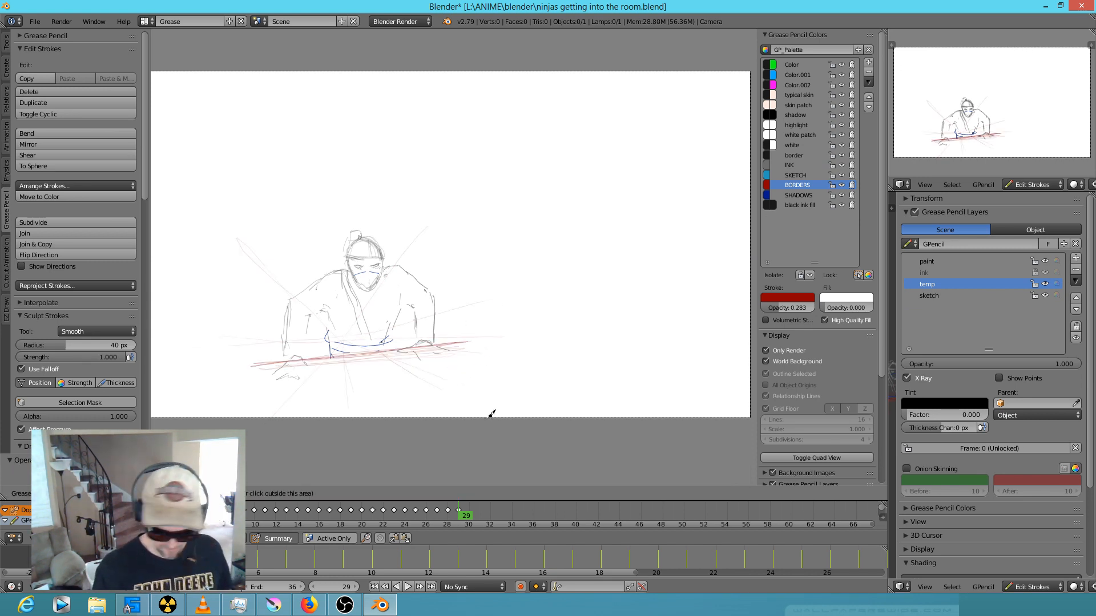
left_click(466, 516)
left_click_drag(464, 519, 147, 518)
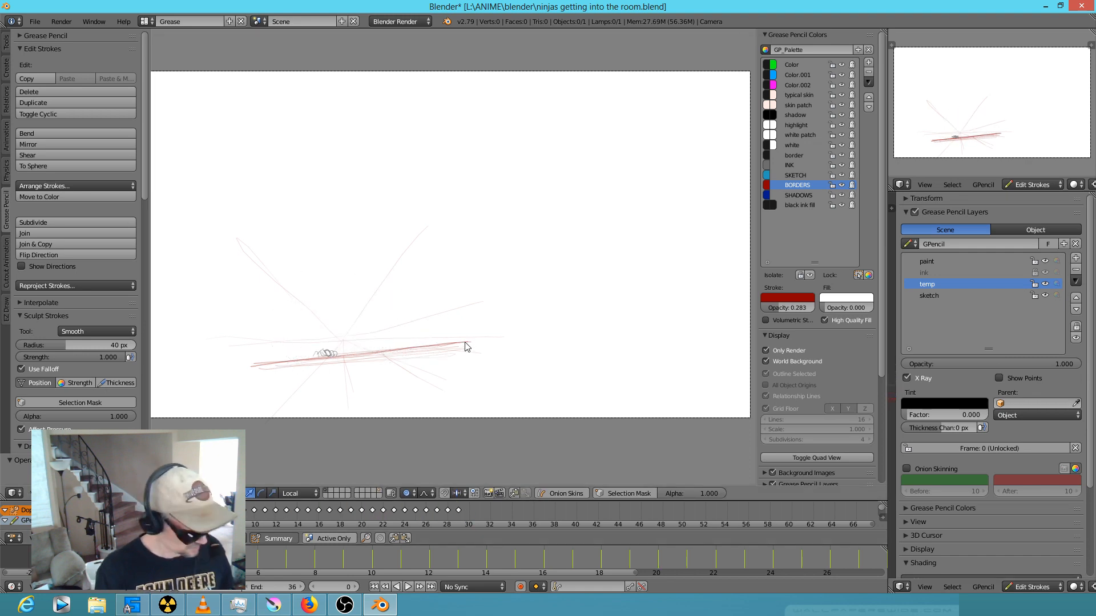
Extend the red base line rightward with a straight border stroke, and draw a vertical edge from its end up past the camera frame.
key("d")
left_click_drag(445, 346, 504, 338)
left_click_drag(474, 343, 597, 323)
key("Escape")
key("d")
mouse_move(586, 61)
left_mouse_down()
mouse_move(604, 54)
mouse_move(570, 53)
mouse_move(600, 46)
left_mouse_up()
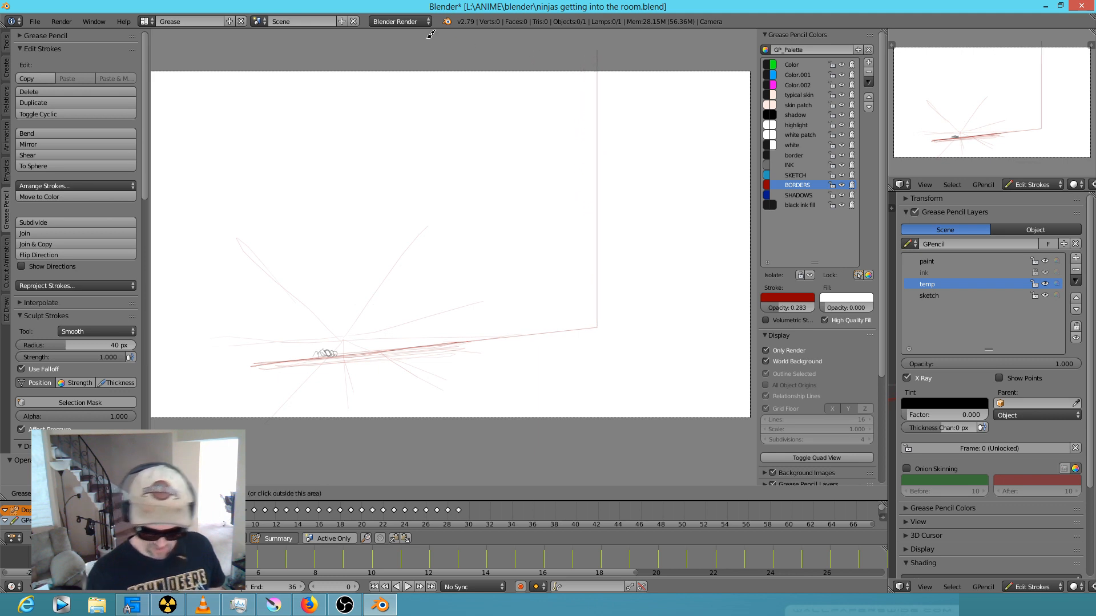
Close the border outline across the top and down the left side to the base line, and lock the temp layer.
left_click(240, 52)
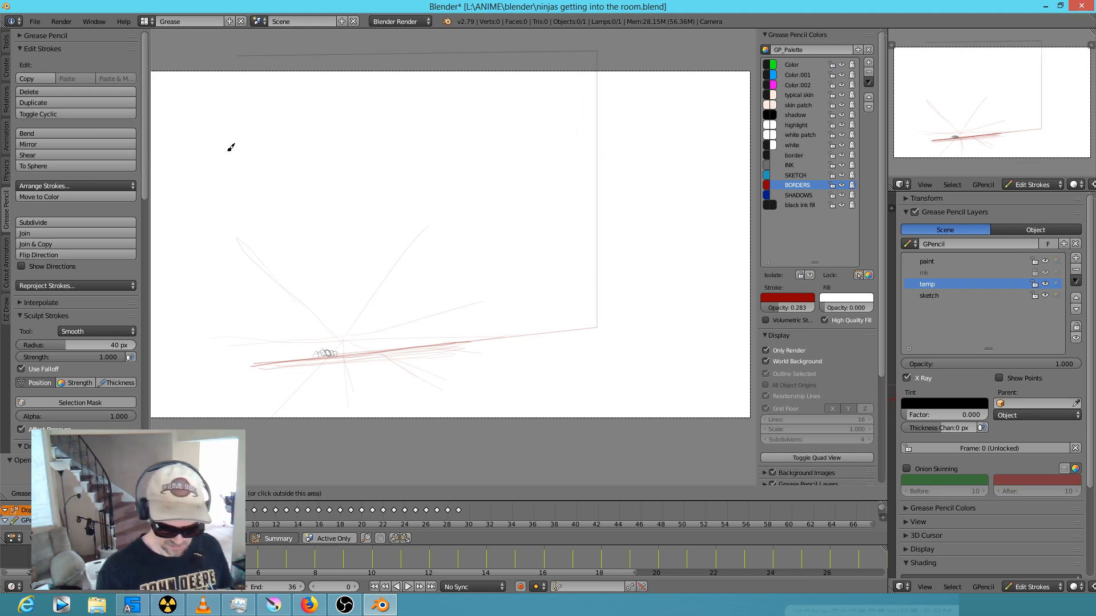
left_click(251, 361)
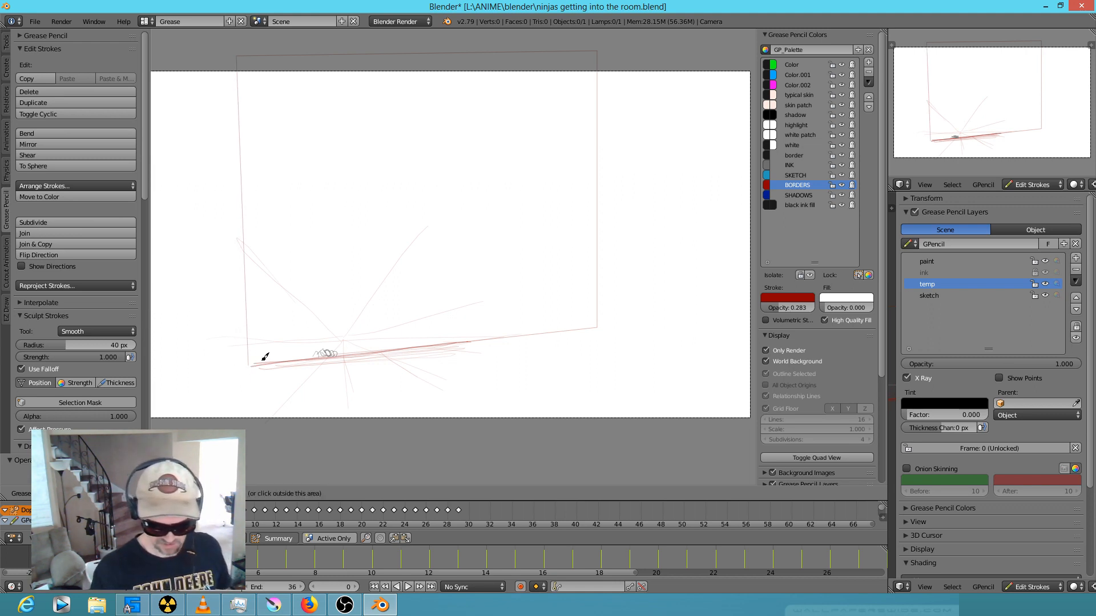
key("Escape")
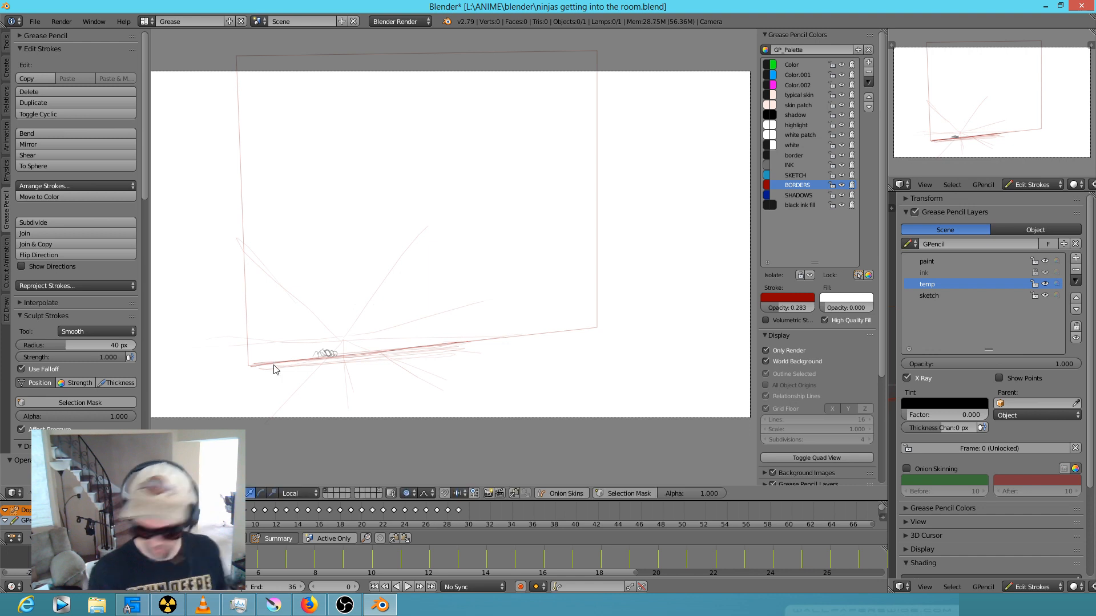
left_click(1034, 283)
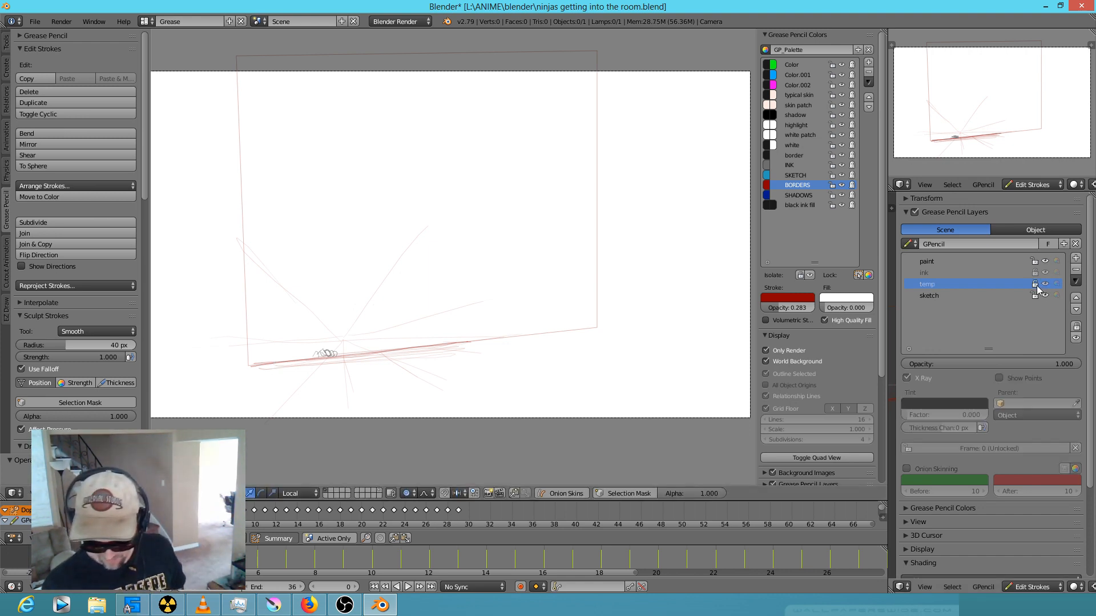
Make the sketch layer active, choose the INK palette color, and save the Blender file.
left_click(951, 295)
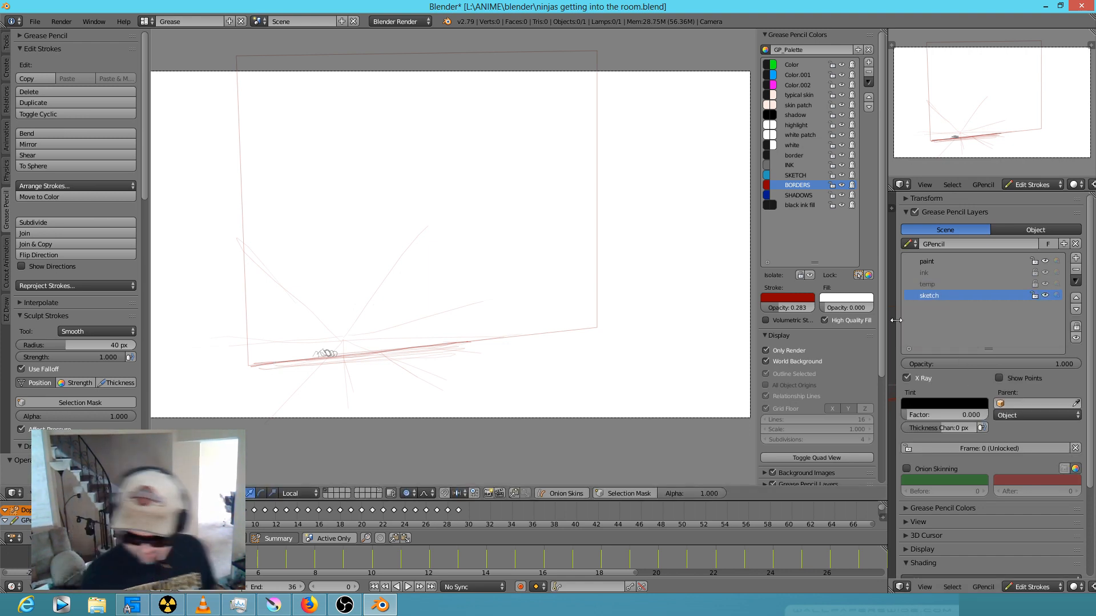
left_click(799, 163)
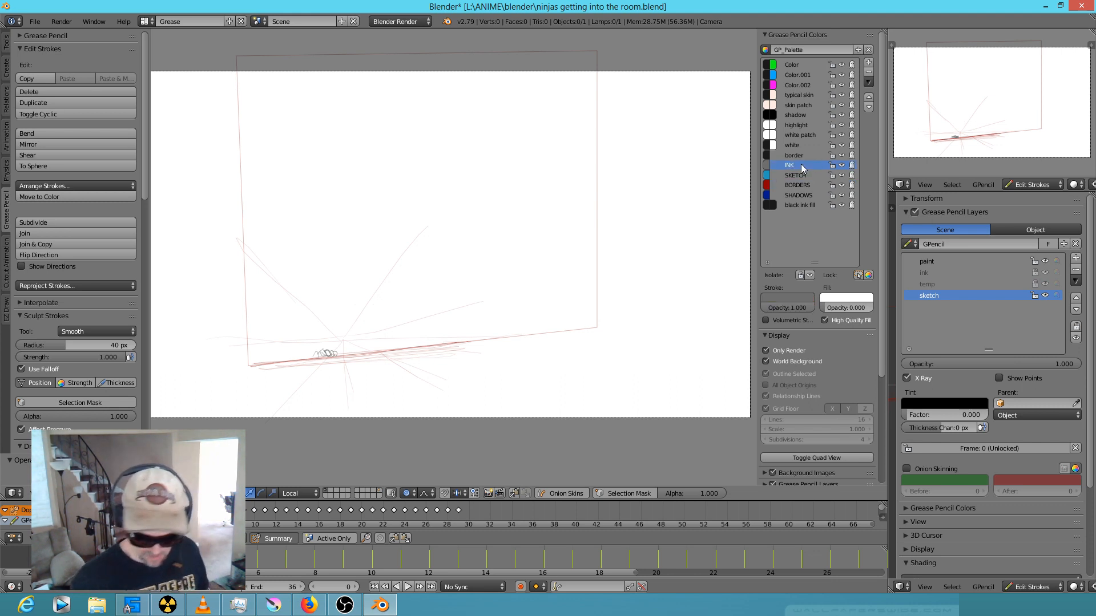
key("ctrl+s")
left_click(359, 228)
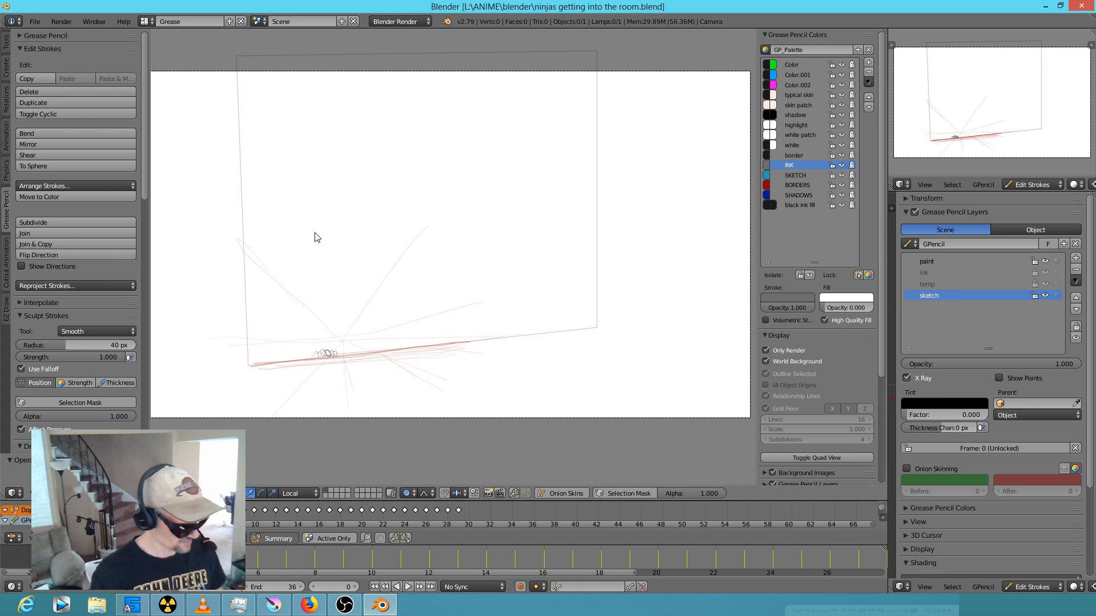
Play back the ninja sketch animation to review it inside the new border guides, and stop at frame 24.
key("alt+a")
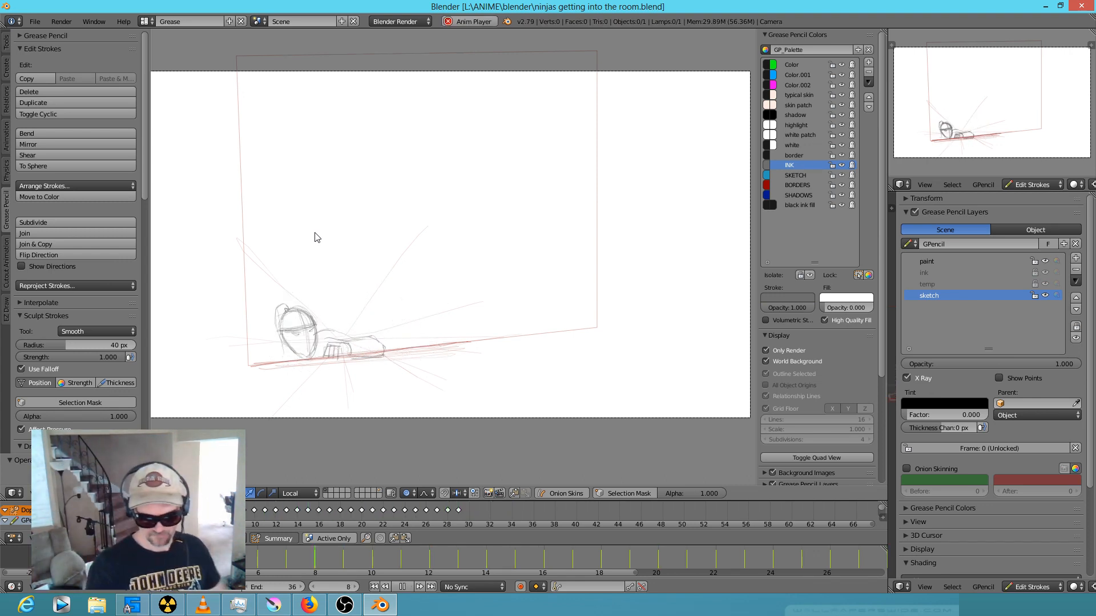
key("space")
key("Escape")
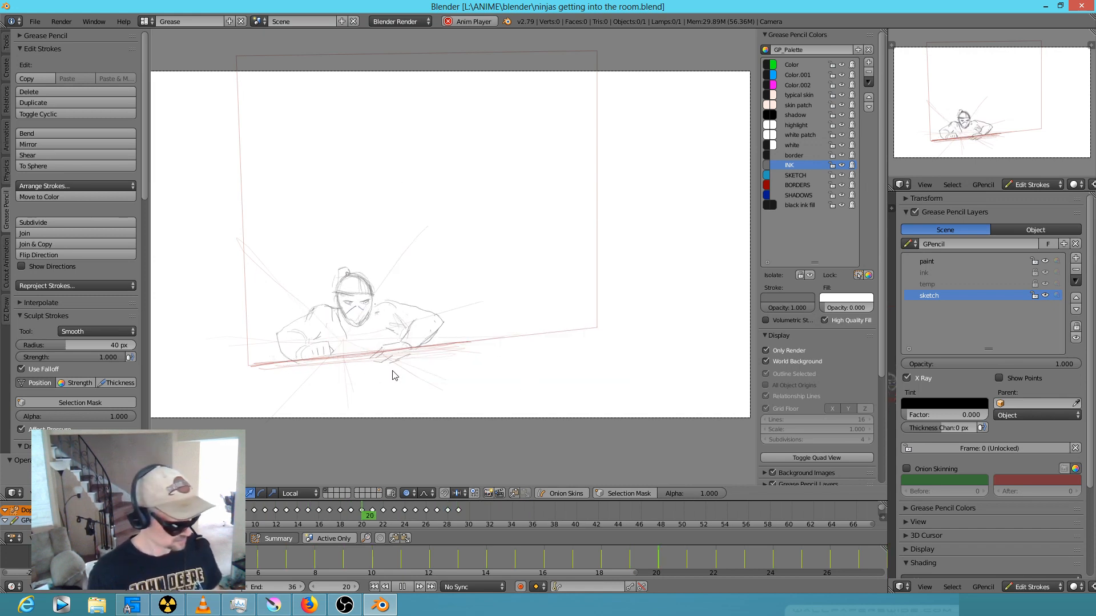
key("alt+a")
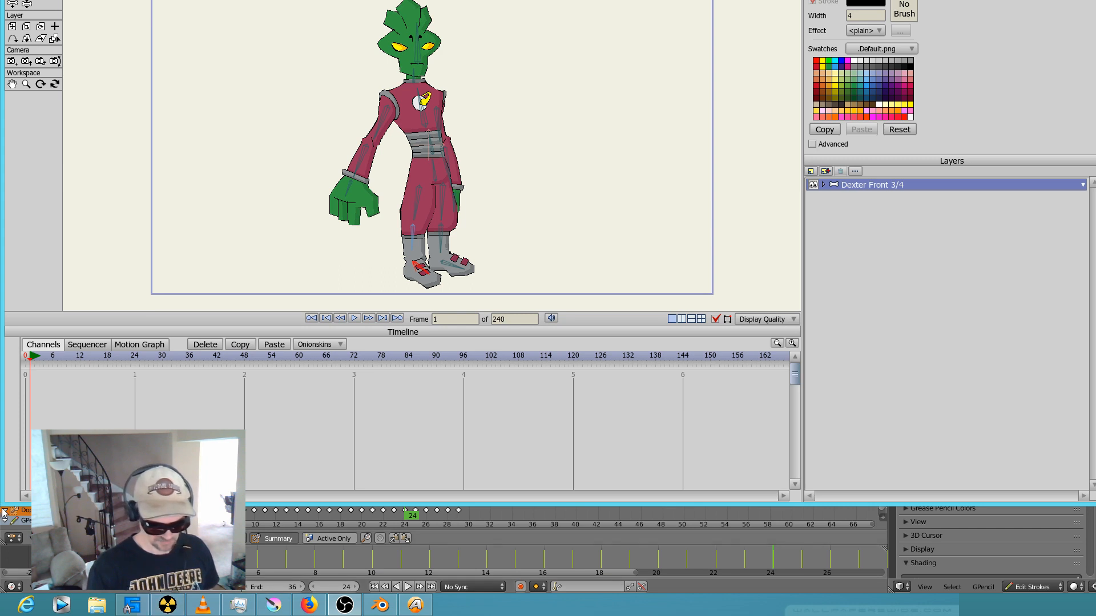
Shrink the window with the Dexter Front 3/4 character to uncover the ninja sketch, and close that program.
left_click_drag(3, 512, 394, 339)
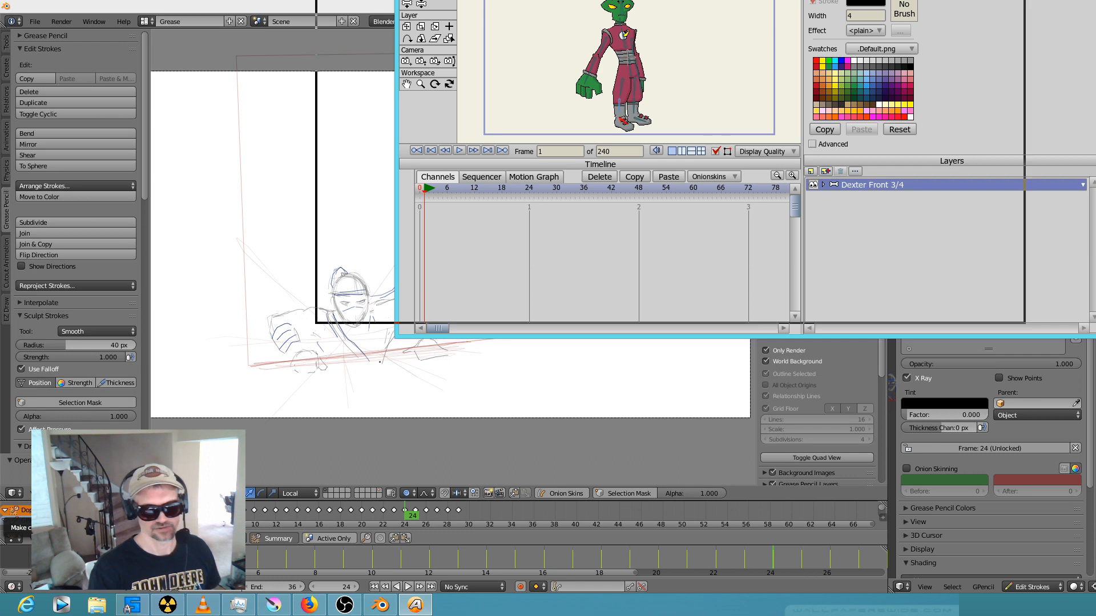
key("alt+F4")
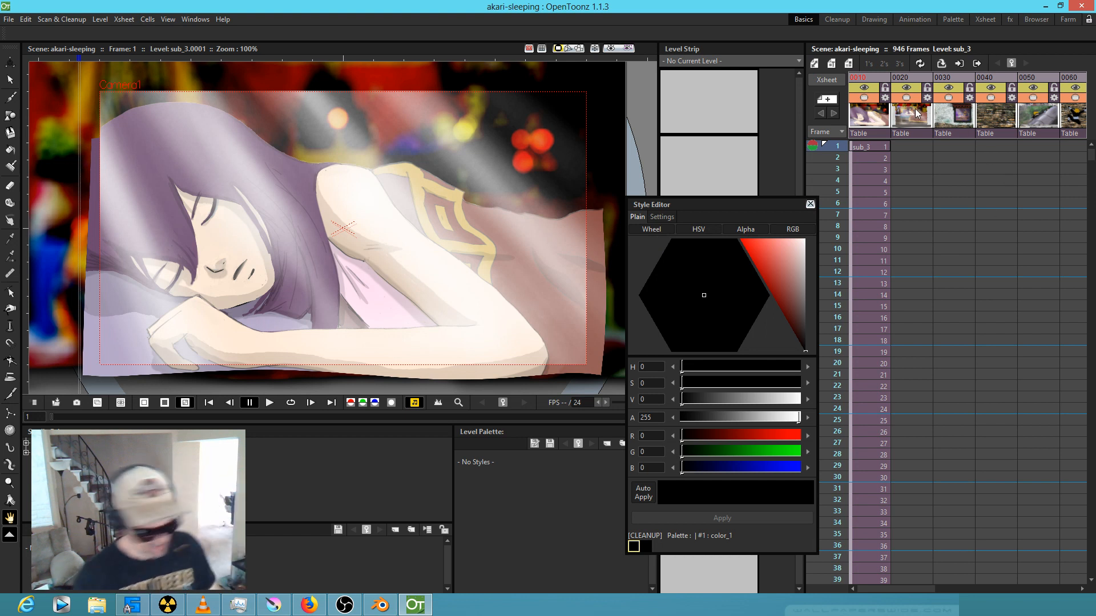
Play part of the akari-sleeping scene in OpenToonz, and scrub the Xsheet to frame 169.
key("l")
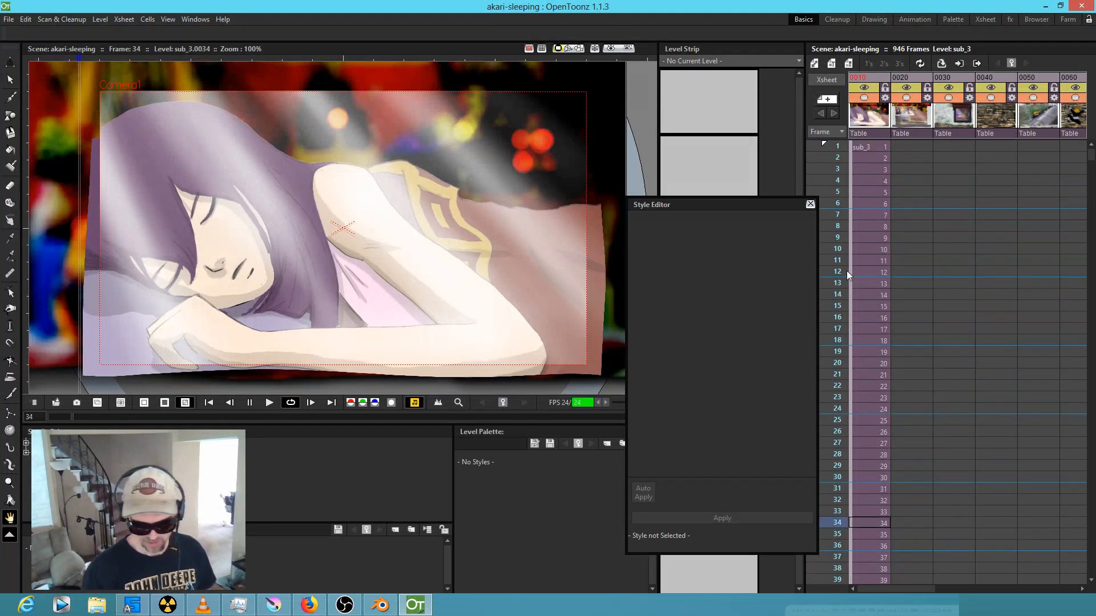
key("p")
scroll(995, 261, "down", 9)
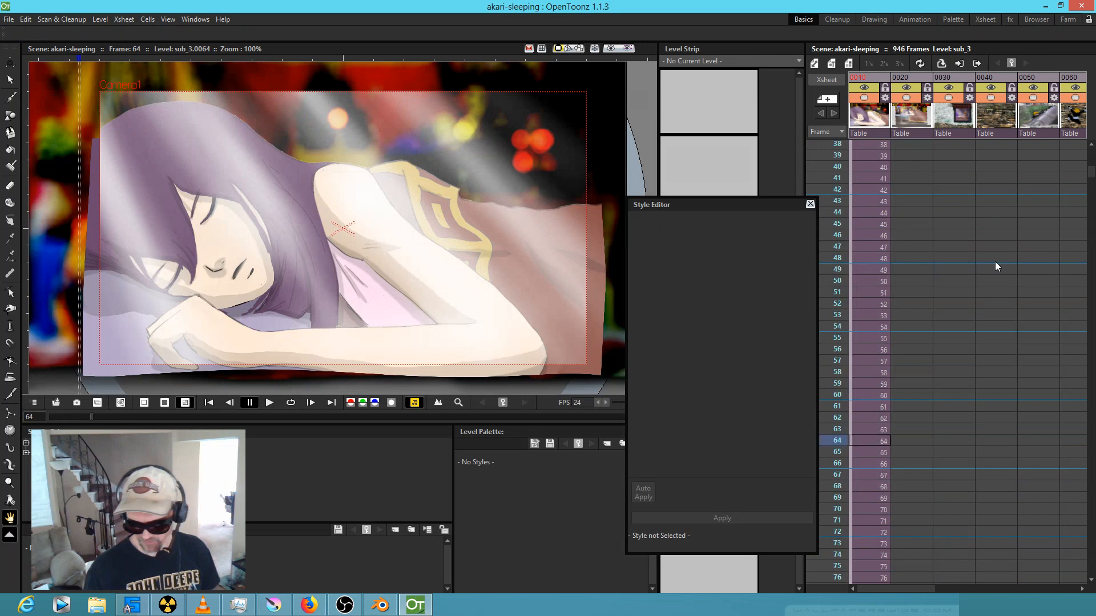
left_click_drag(831, 149, 885, 343)
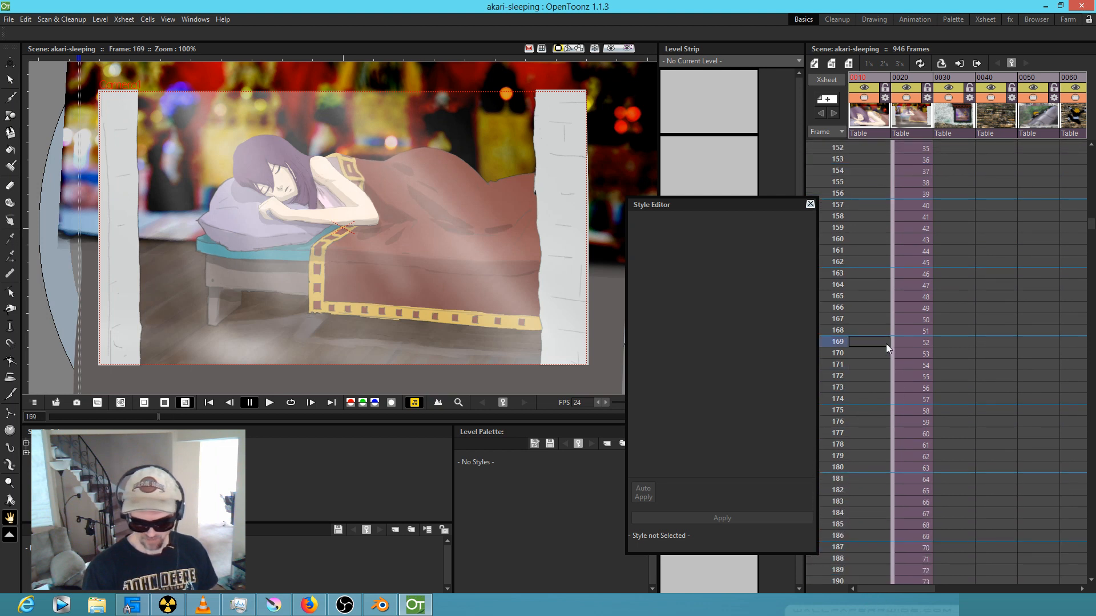
left_click(611, 48)
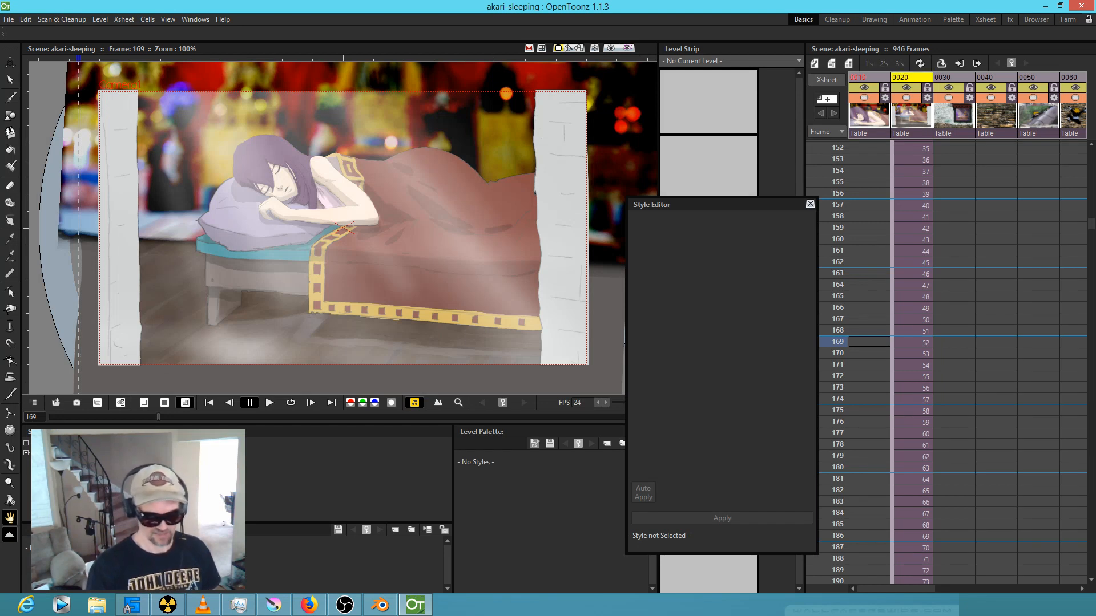
Open the Stage Schematic and enlarge its floating window to show the whole node network.
left_click(201, 20)
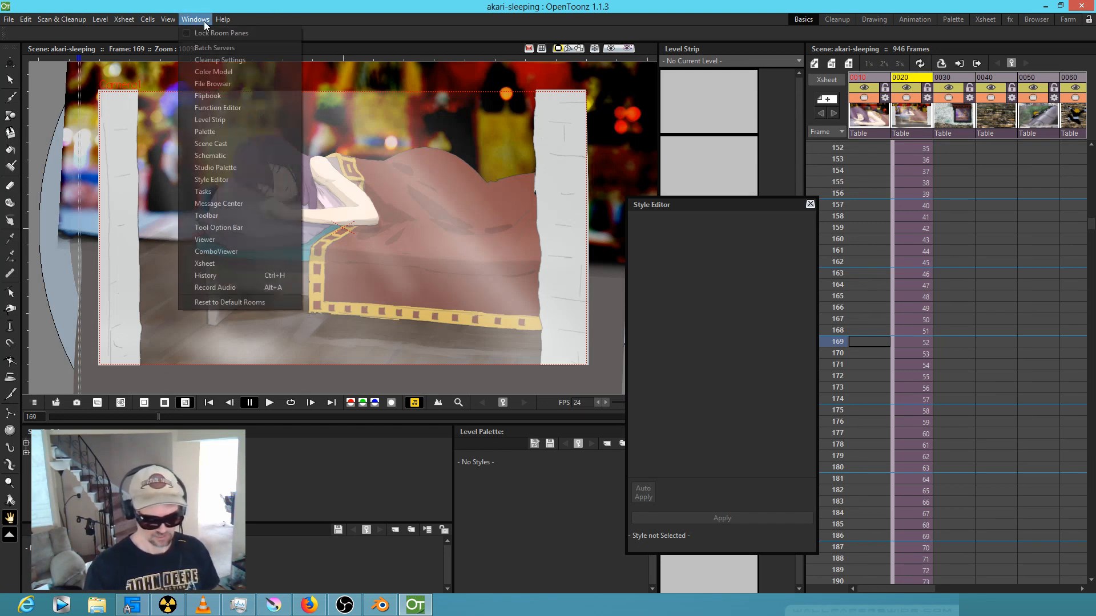
left_click(212, 154)
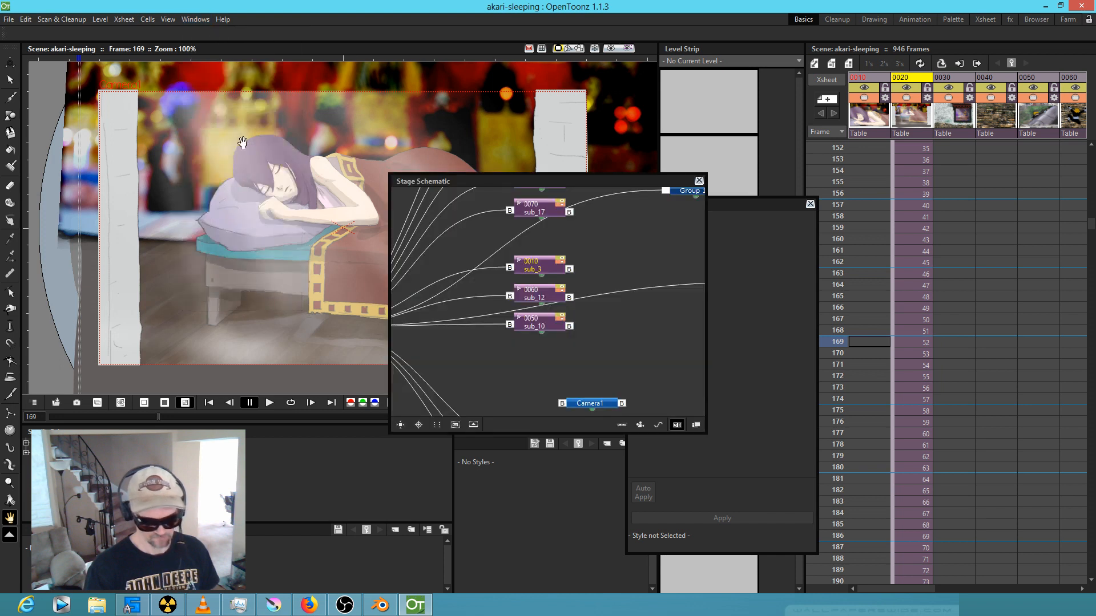
left_click_drag(519, 183, 0, 11)
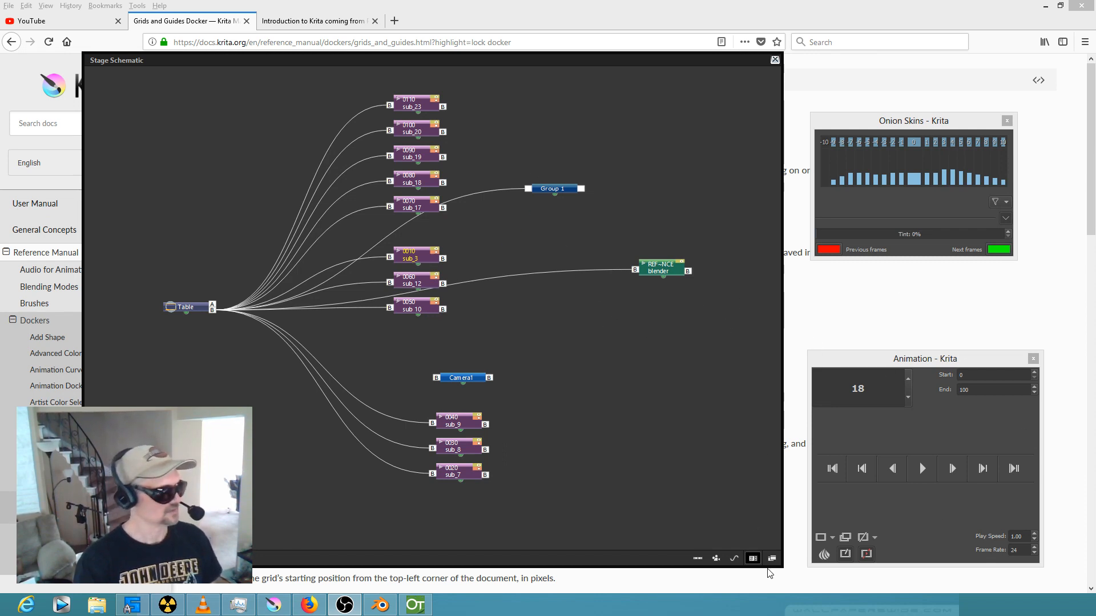
Examine the FX Schematic of the scene and of a sub-scene, return to the main scene, and close the schematic.
left_click(753, 558)
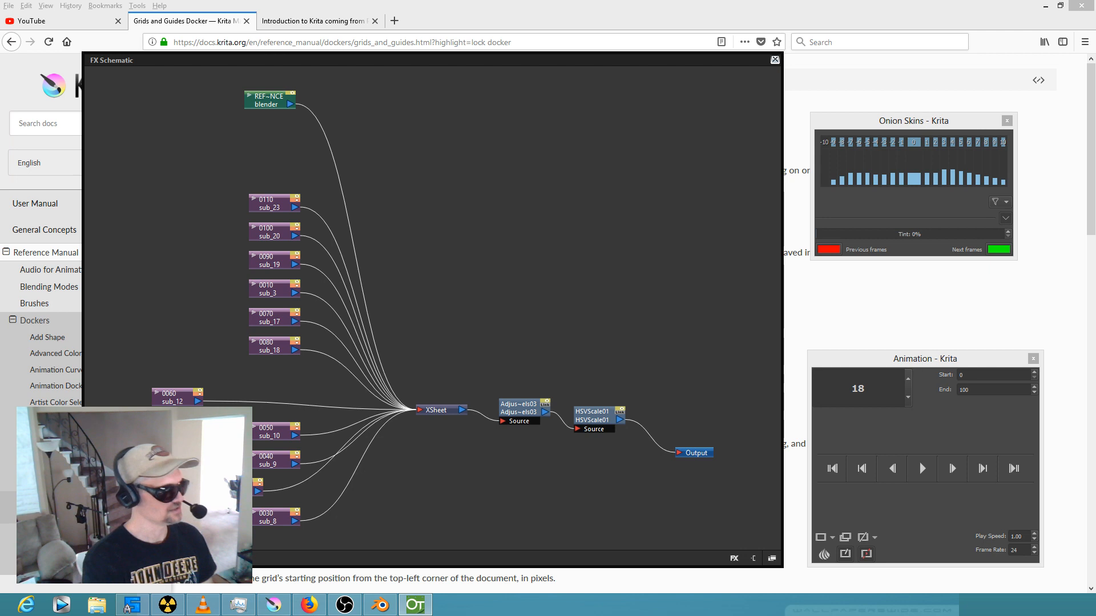
middle_click_drag(482, 403, 770, 433)
scroll(572, 403, "up", 2)
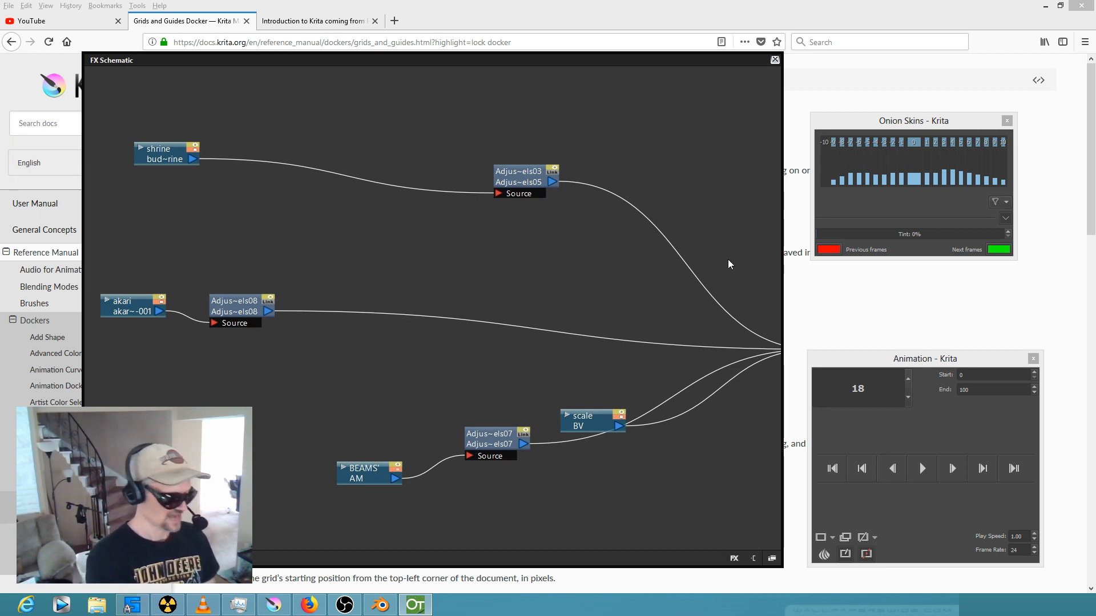
key("ctrl+Up")
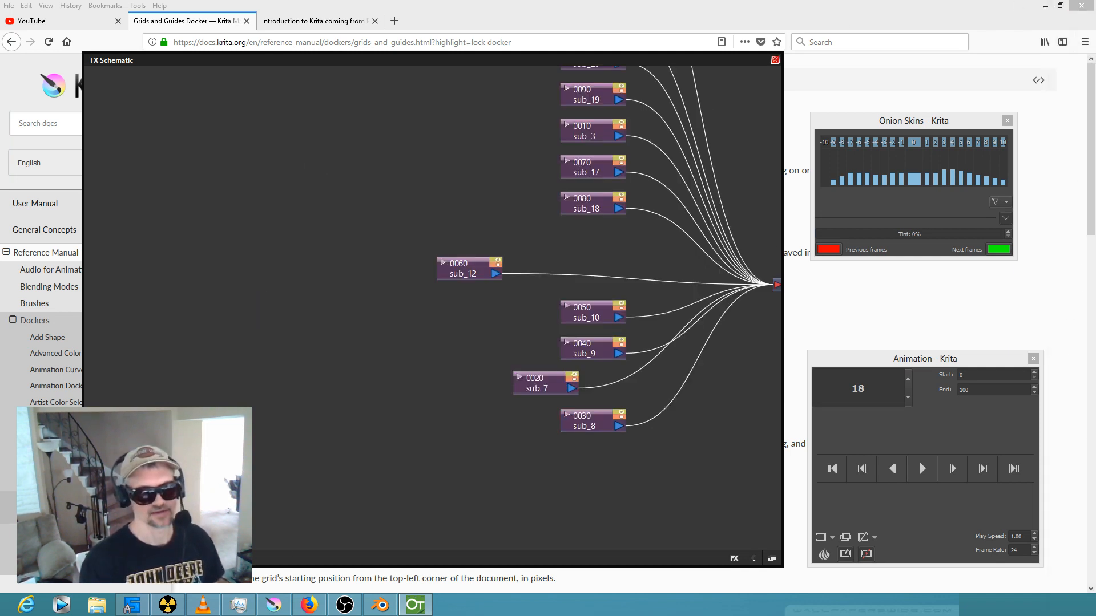
left_click(774, 59)
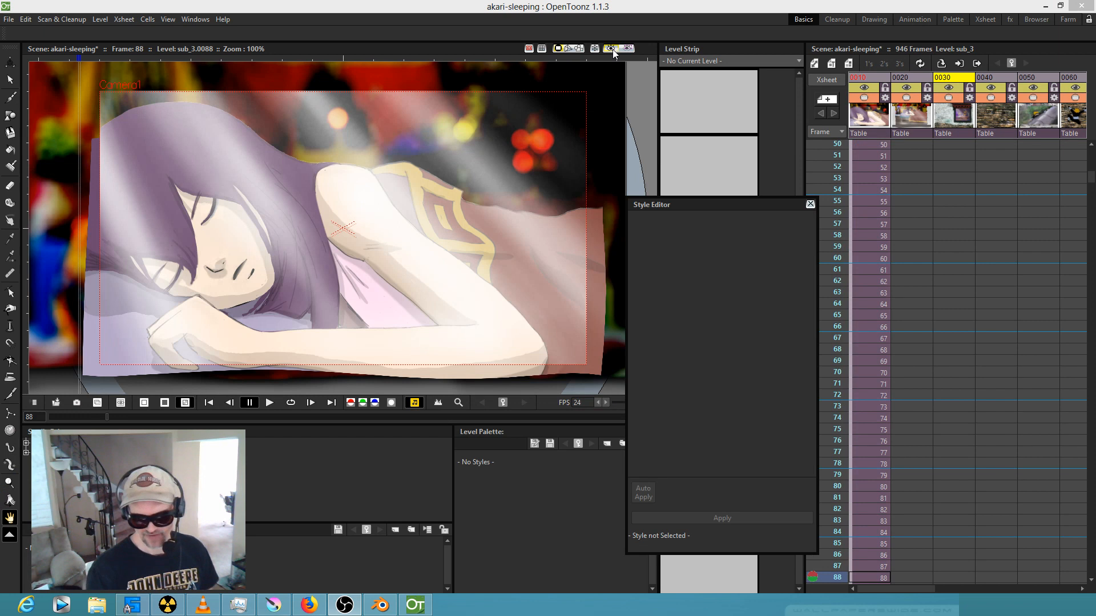
Preview frame 88 with its rendered effects, and return to the normal camera view.
left_click(611, 49)
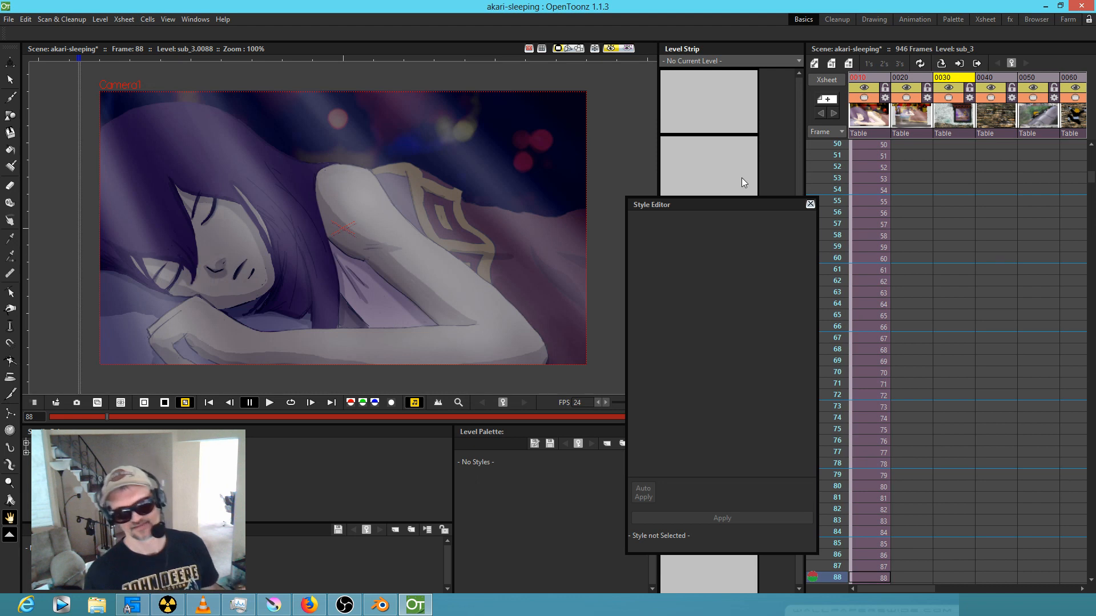
left_click(611, 49)
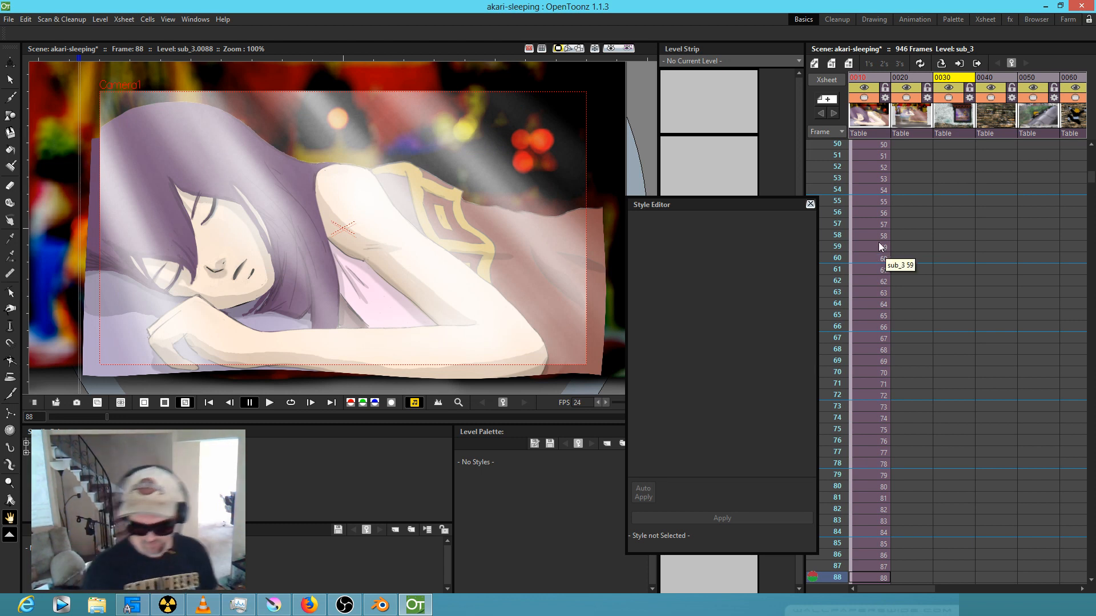
Scrub through shot 0030 from frame 225 to frame 322, and turn the rendered preview on and off there.
scroll(851, 267, "down", 10)
scroll(861, 268, "down", 20)
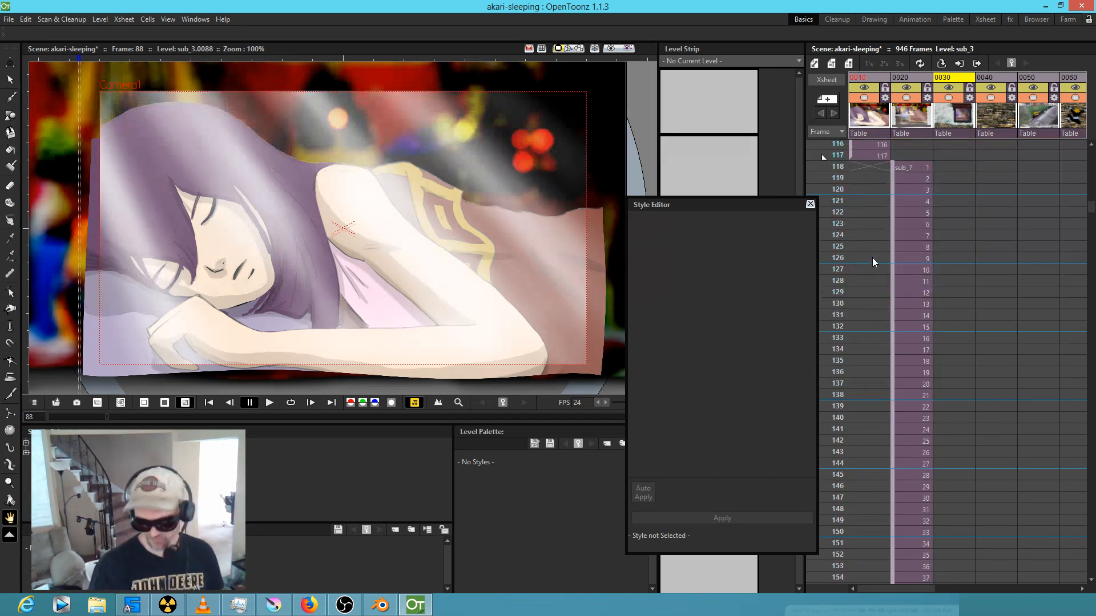
scroll(915, 247, "down", 6)
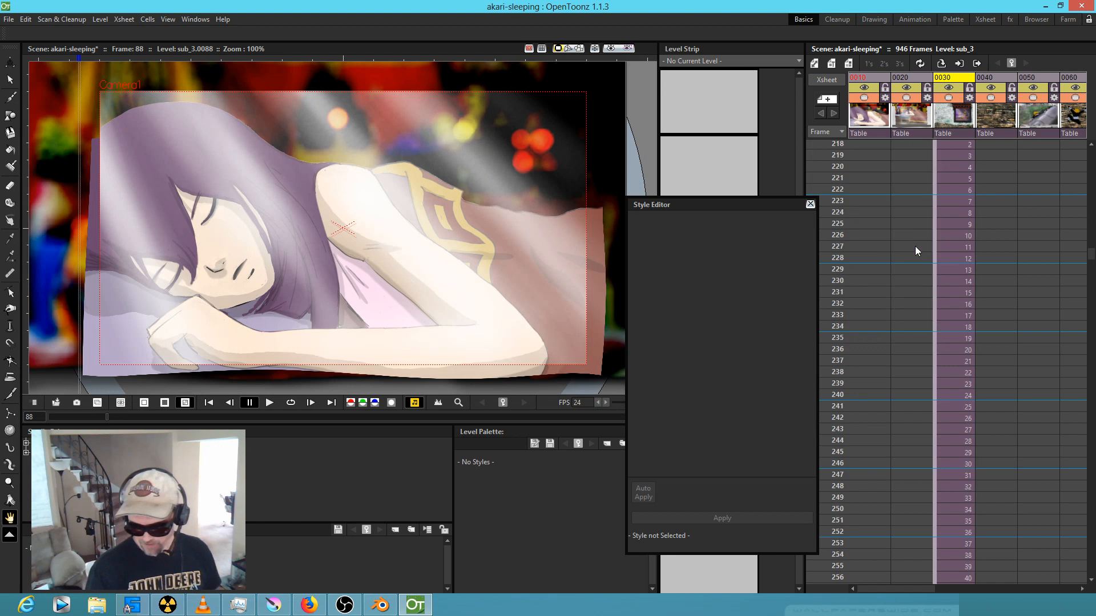
left_click(953, 224)
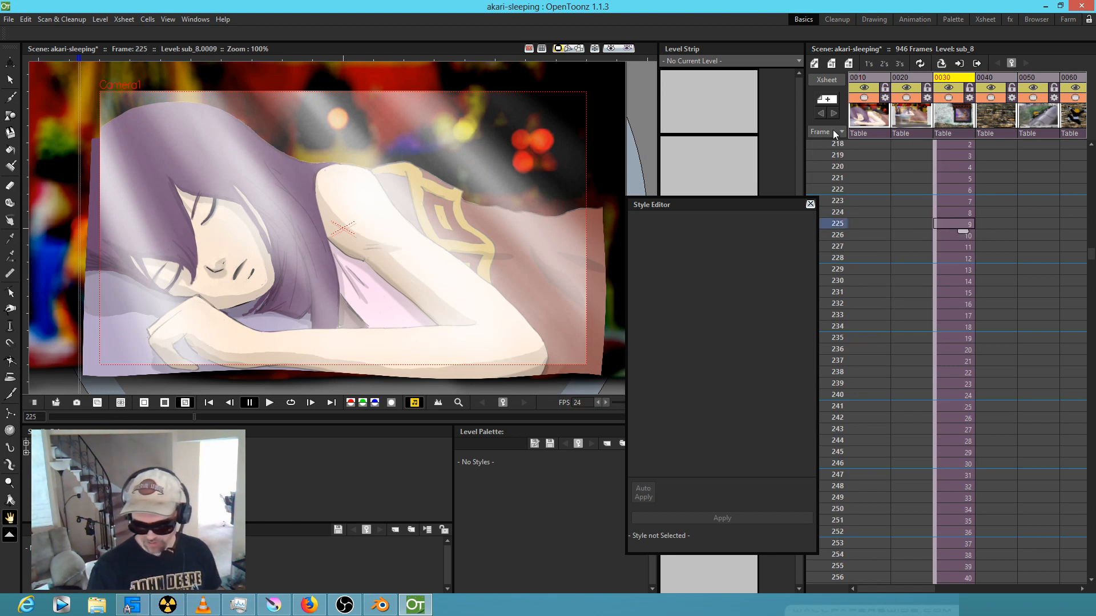
left_click_drag(839, 225, 839, 335)
scroll(839, 332, "down", 3)
left_click_drag(830, 212, 837, 536)
scroll(871, 478, "down", 5)
scroll(863, 299, "down", 2)
left_click_drag(841, 269, 846, 497)
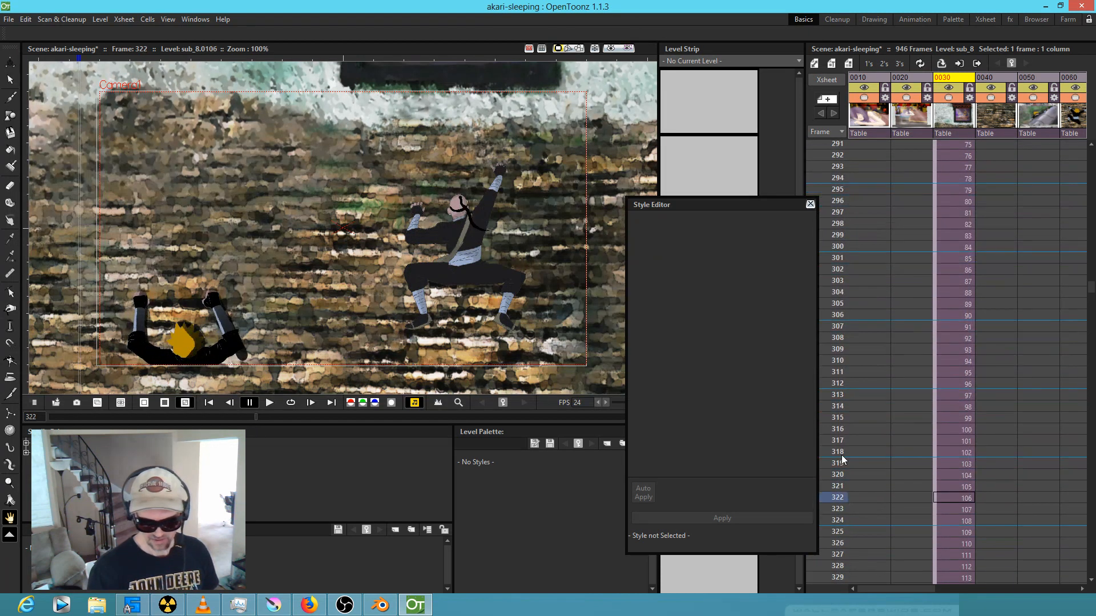
left_click(610, 48)
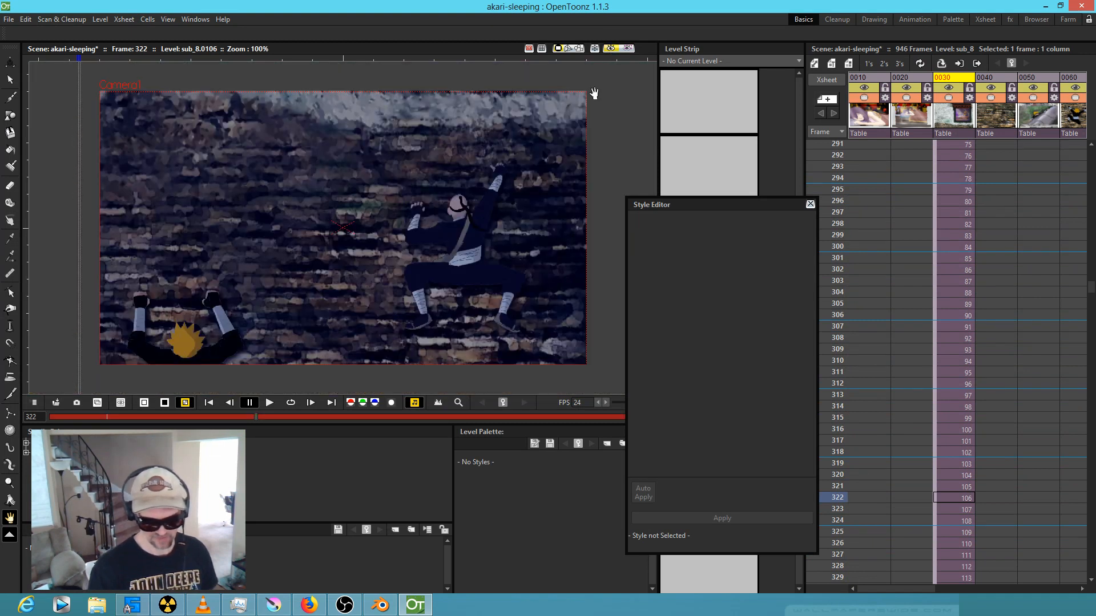
left_click(610, 48)
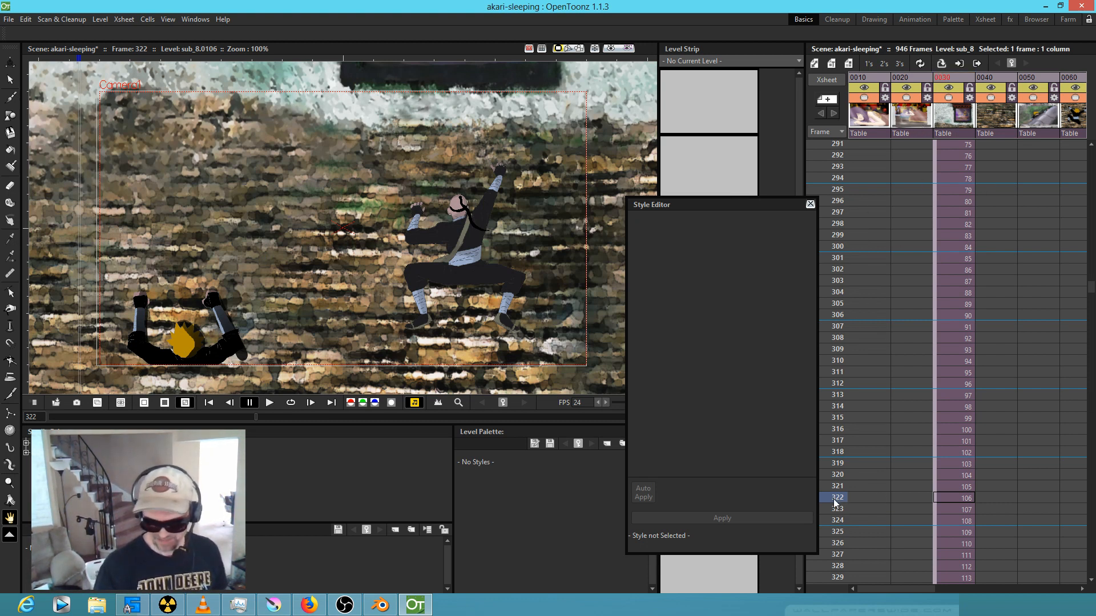
Step forward to frame 326, then scrub back to frame 239 and forward again to frame 275.
key("Down")
key("Down")
key("Down")
key("Down")
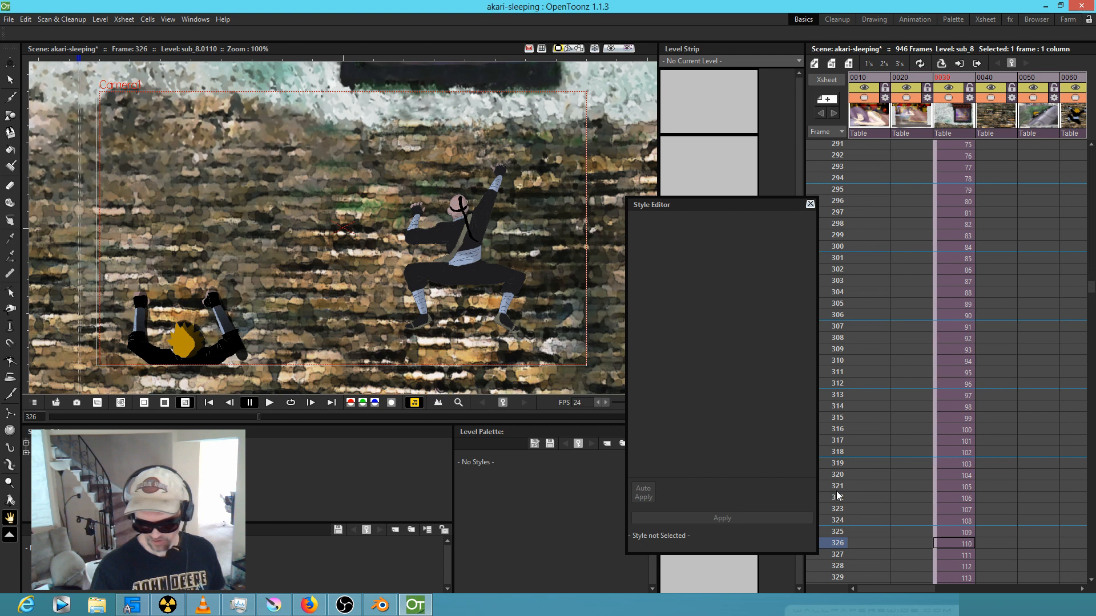
left_click(844, 518)
left_click_drag(844, 518, 843, 250)
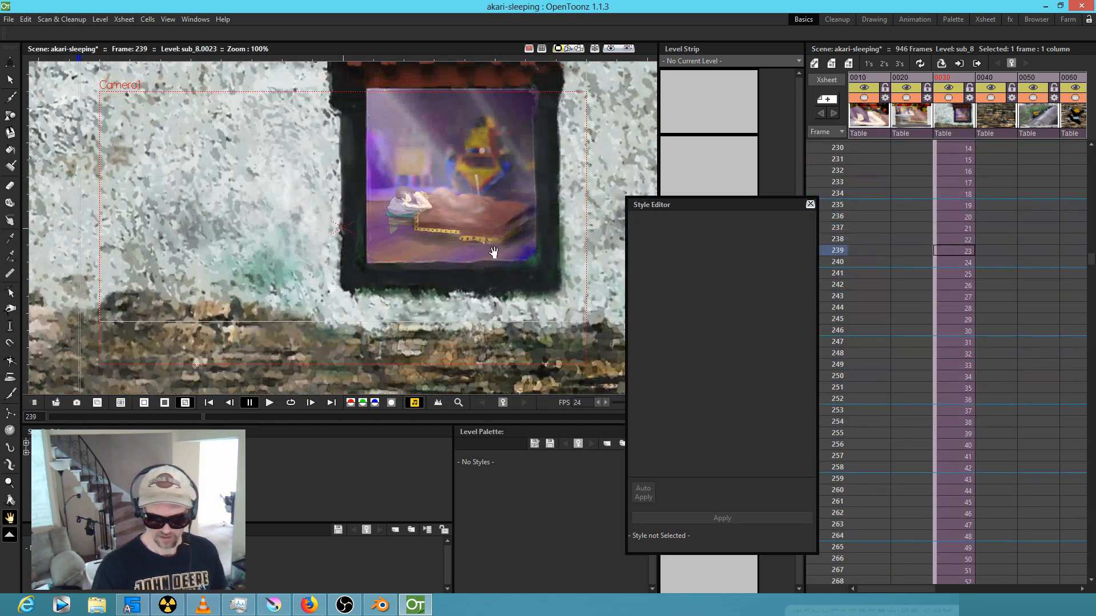
left_click_drag(834, 250, 854, 585)
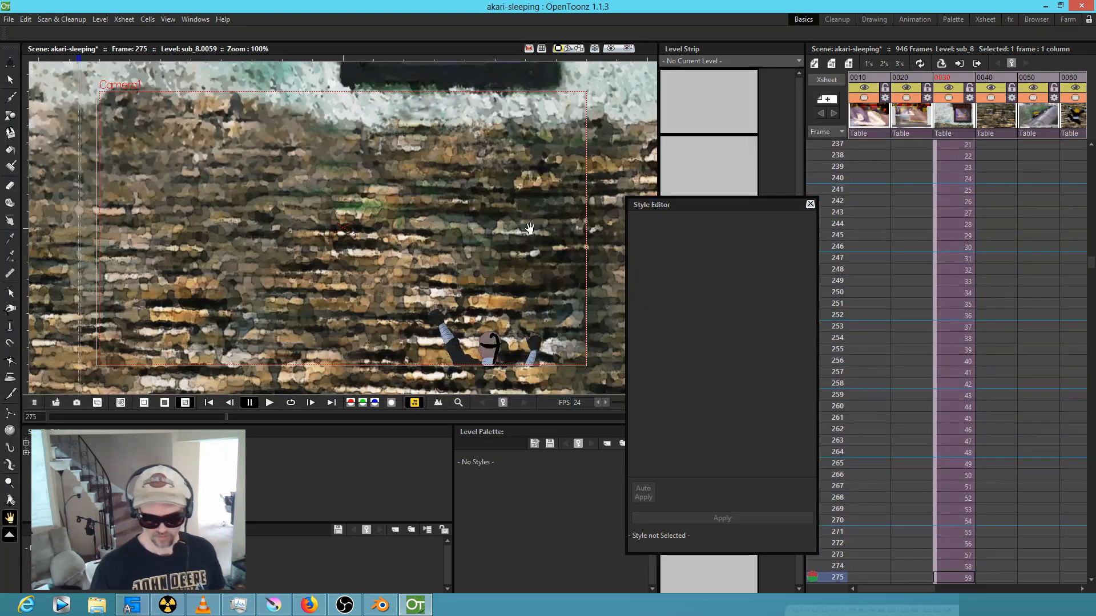
Switch to Blender to look at the ninja sketch at frame 24, and return to OpenToonz.
left_click(381, 605)
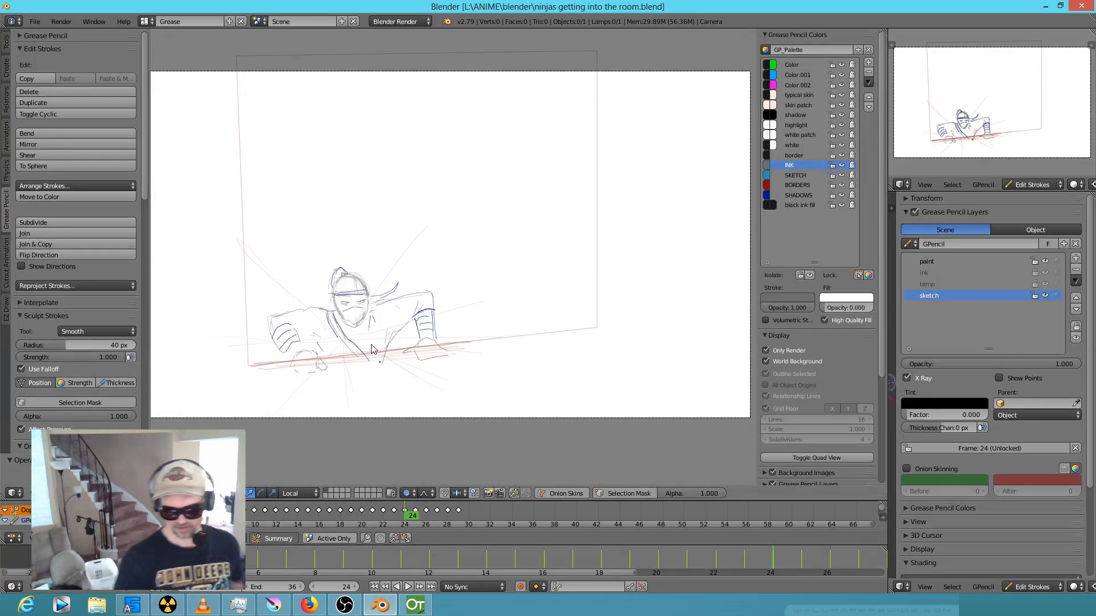
left_click(416, 604)
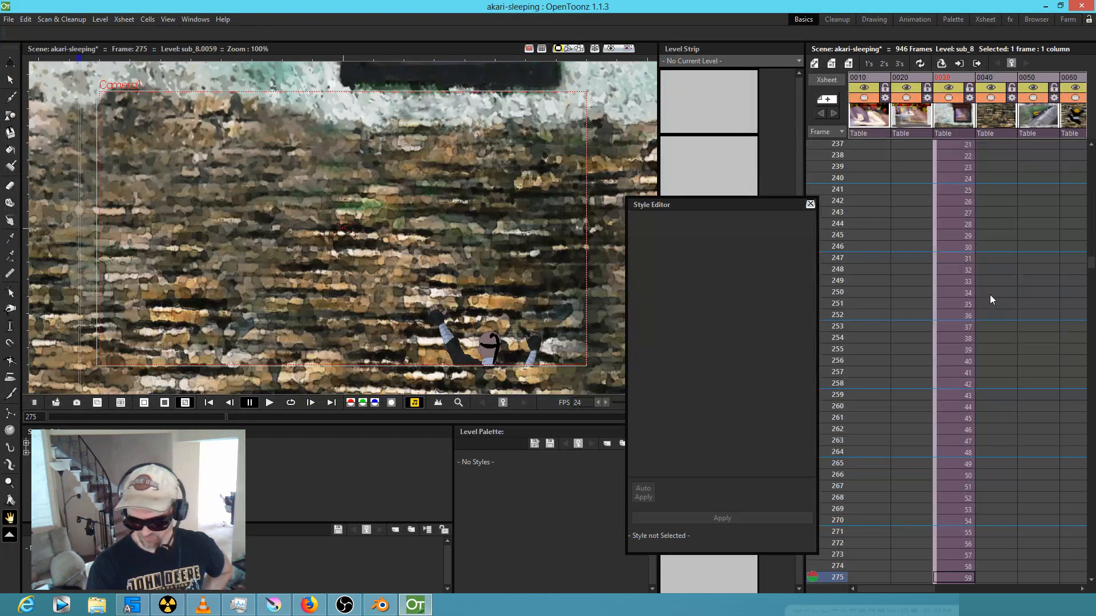
Move down the Xsheet to shot 0050 and display its frame 376.
middle_click_drag(1022, 315, 977, 309)
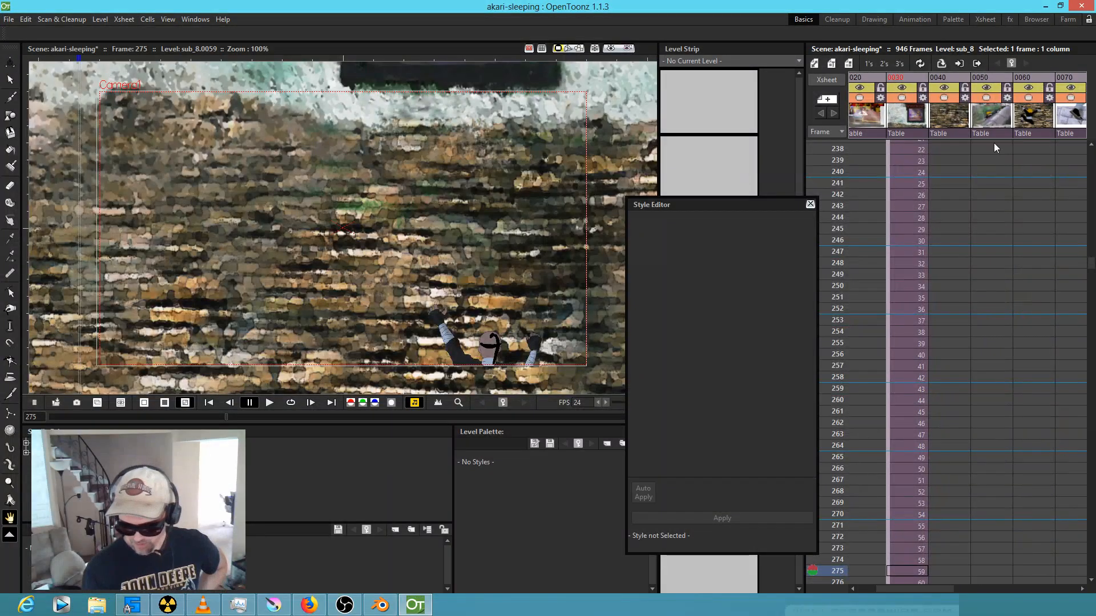
left_click(1034, 117)
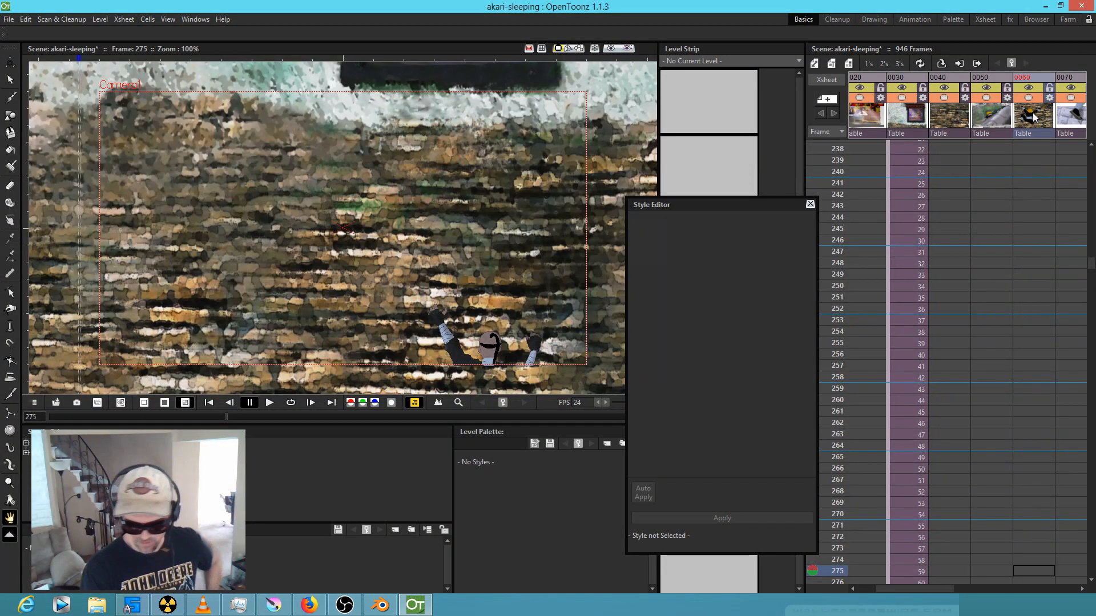
scroll(1005, 192, "down", 10)
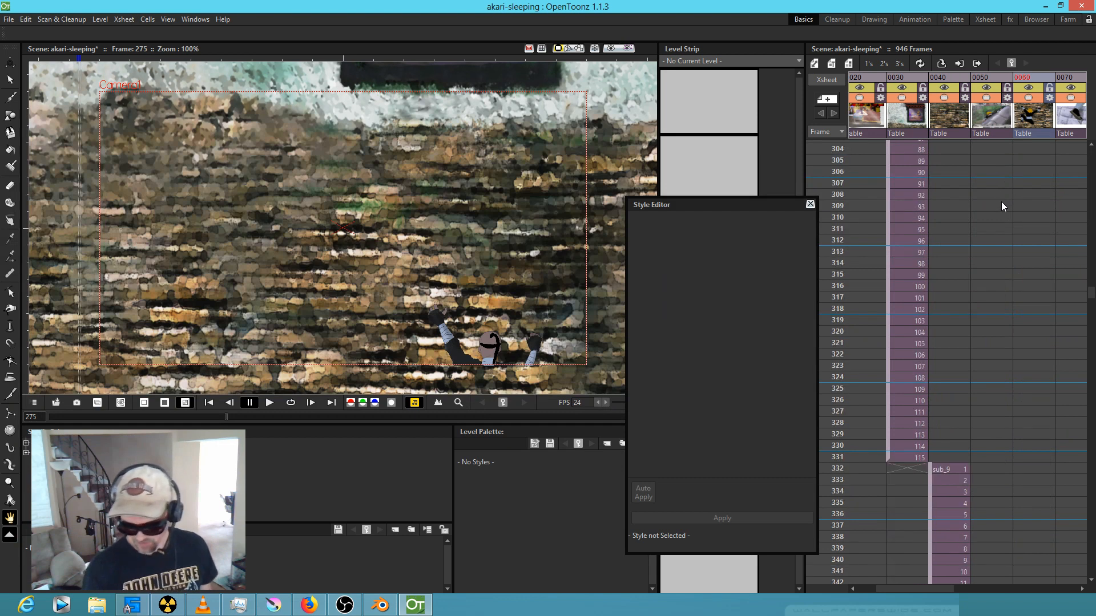
scroll(995, 211, "down", 4)
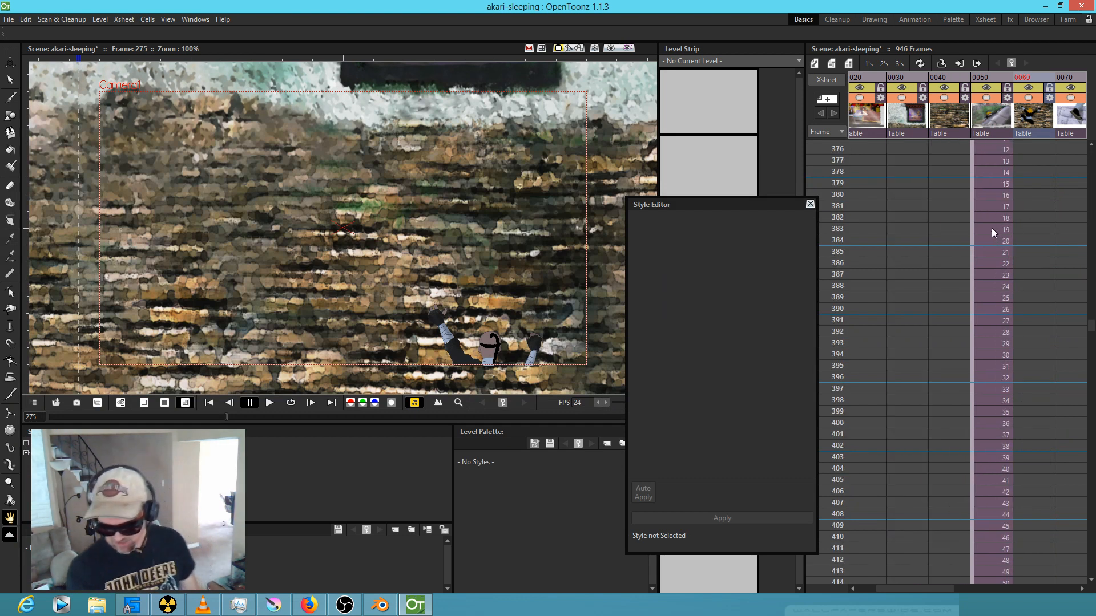
left_click(988, 148)
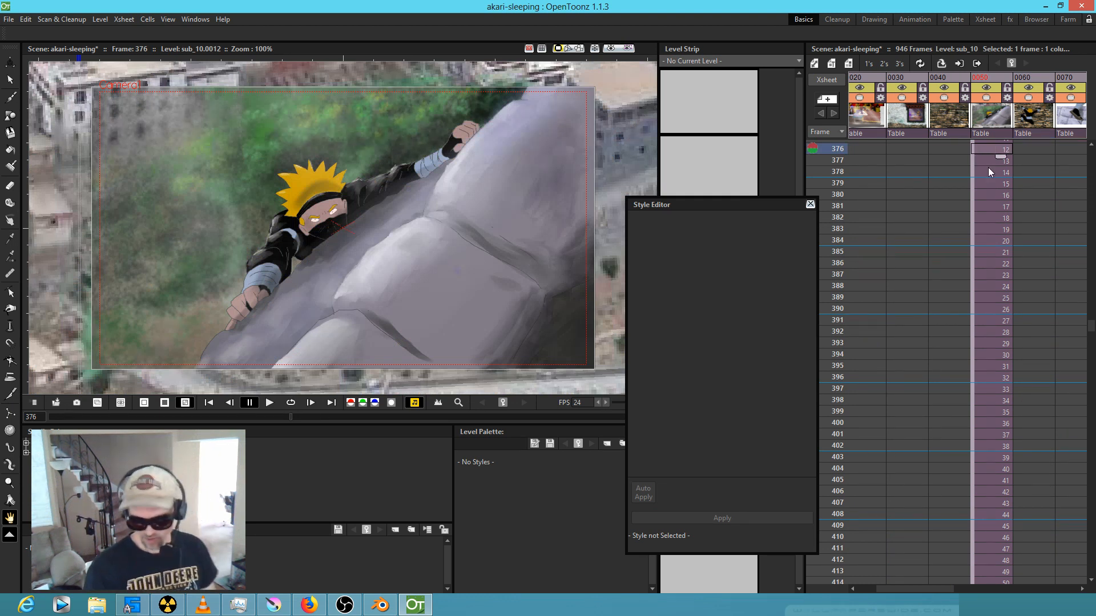
Display the first frames of shots 0060 and 0070, at frames 425 and 472.
scroll(1001, 181, "down", 4)
left_click(1049, 298)
scroll(1015, 327, "down", 4)
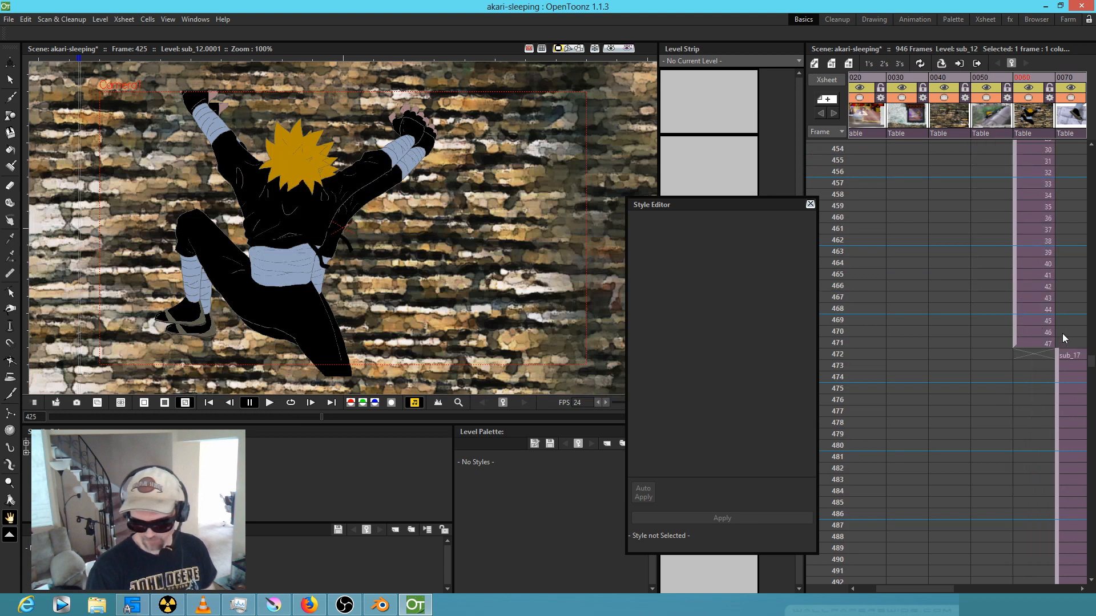
middle_click_drag(988, 366, 920, 341)
left_click(967, 334)
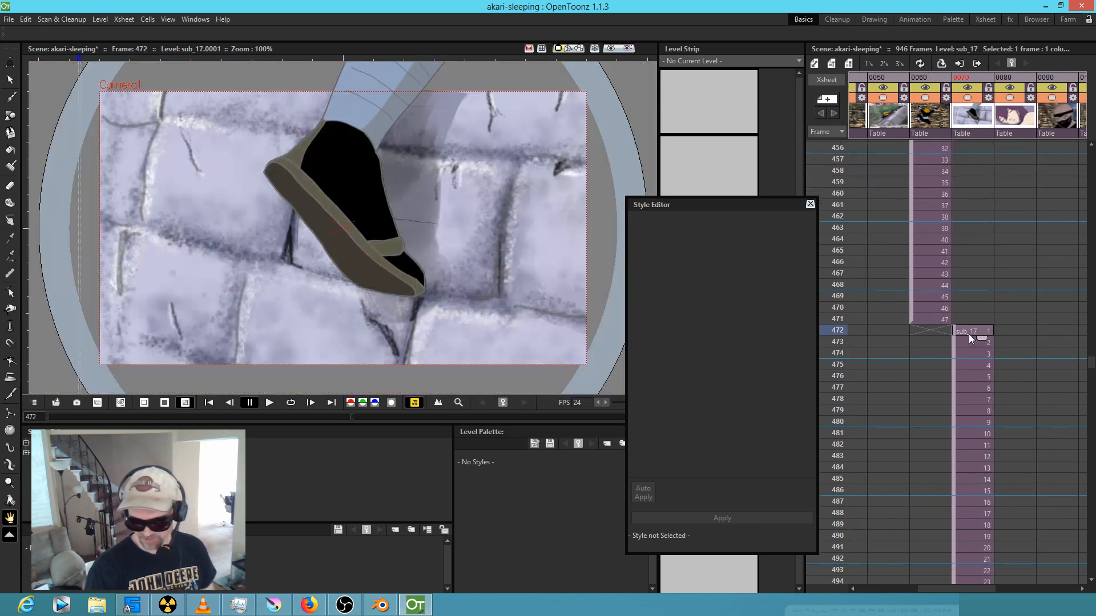
Select column 0090 in the Xsheet and look further down for the frames of its shot.
middle_click_drag(1003, 343, 915, 331)
left_click(964, 122)
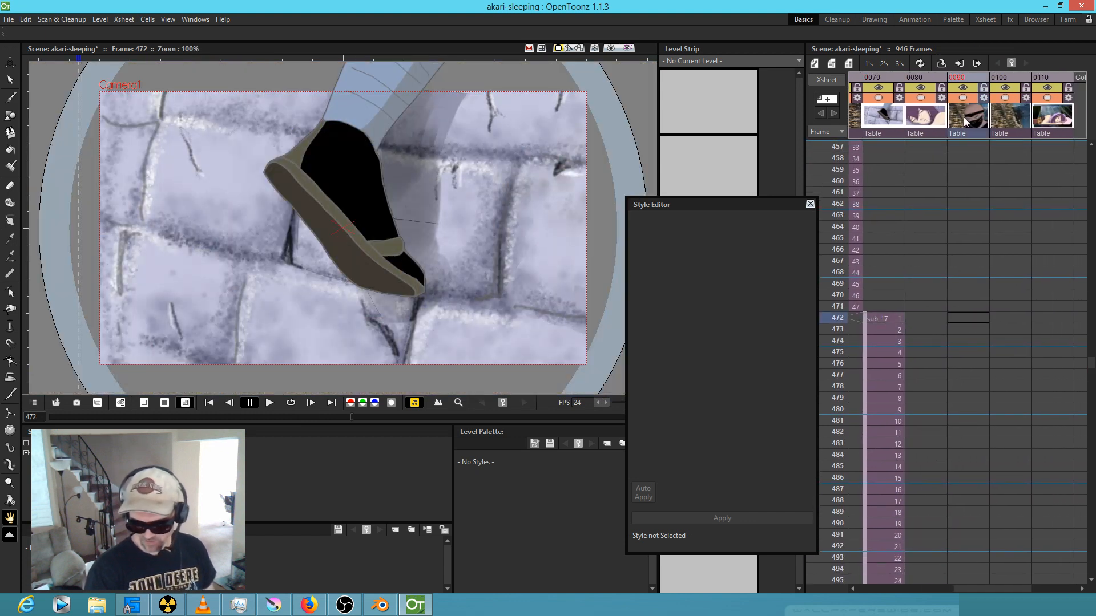
scroll(958, 336, "down", 10)
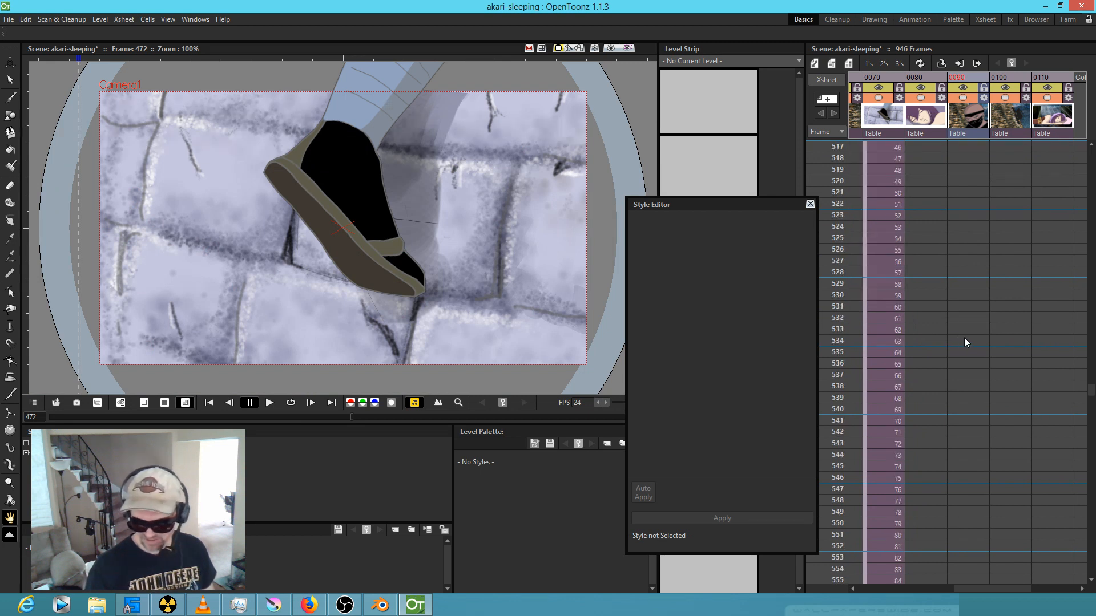
scroll(967, 345, "down", 6)
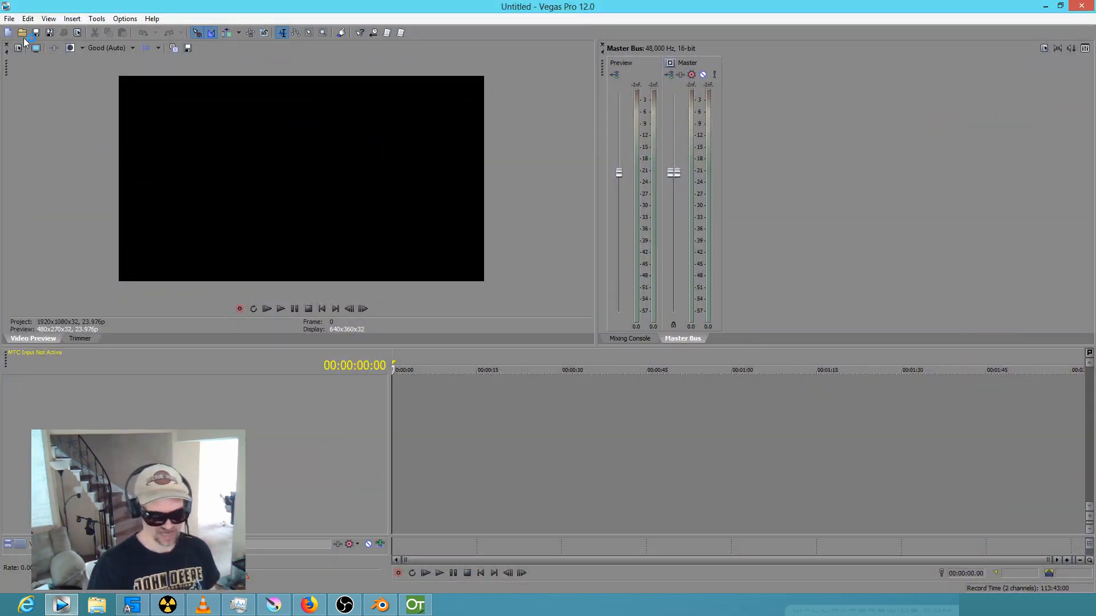
Open the AKARIS DREAM.veg project in Vegas Pro and scrub from 00:00:07:06 to 00:00:28:16.
left_click(9, 18)
left_click(104, 254)
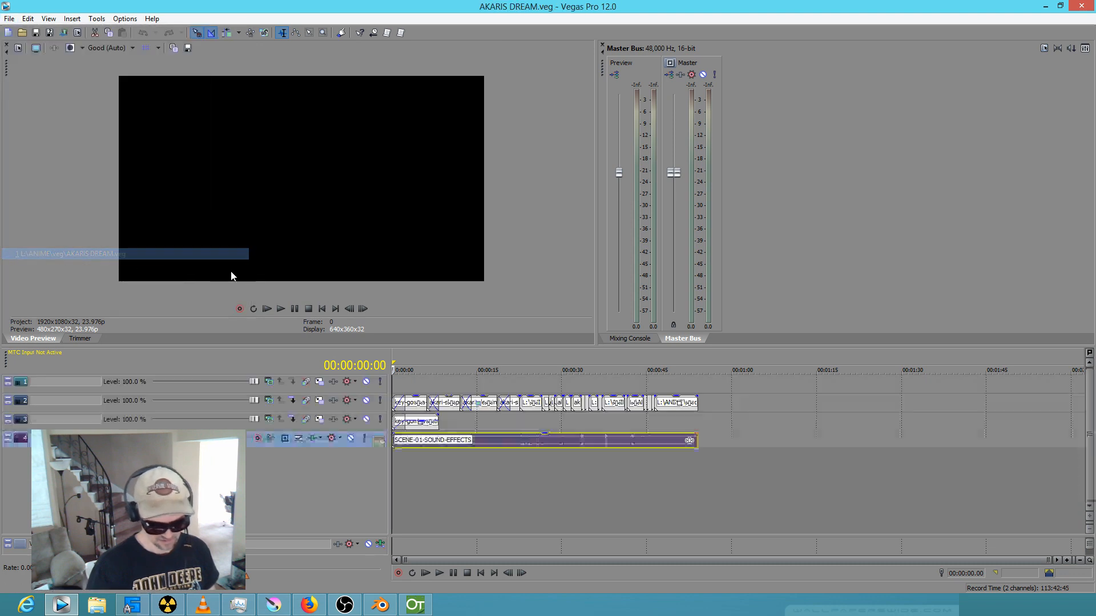
left_click_drag(434, 505, 554, 527)
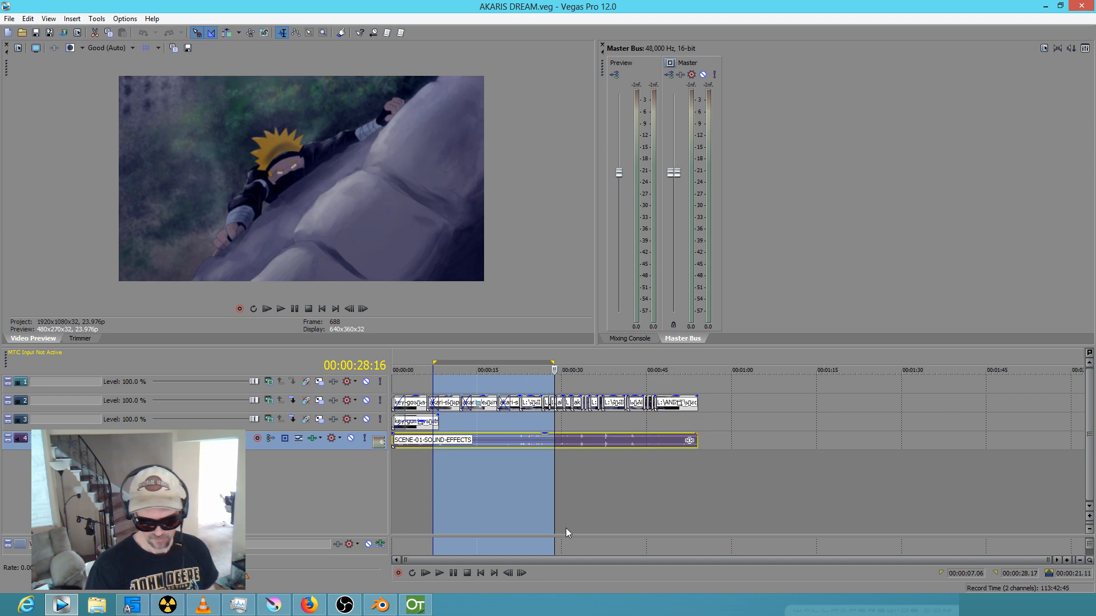
Scrub through the climbing ninja shot to 00:00:26:23 and enlarge the video preview to 960x540.
scroll(566, 529, "up", 4)
left_click_drag(621, 532, 677, 523)
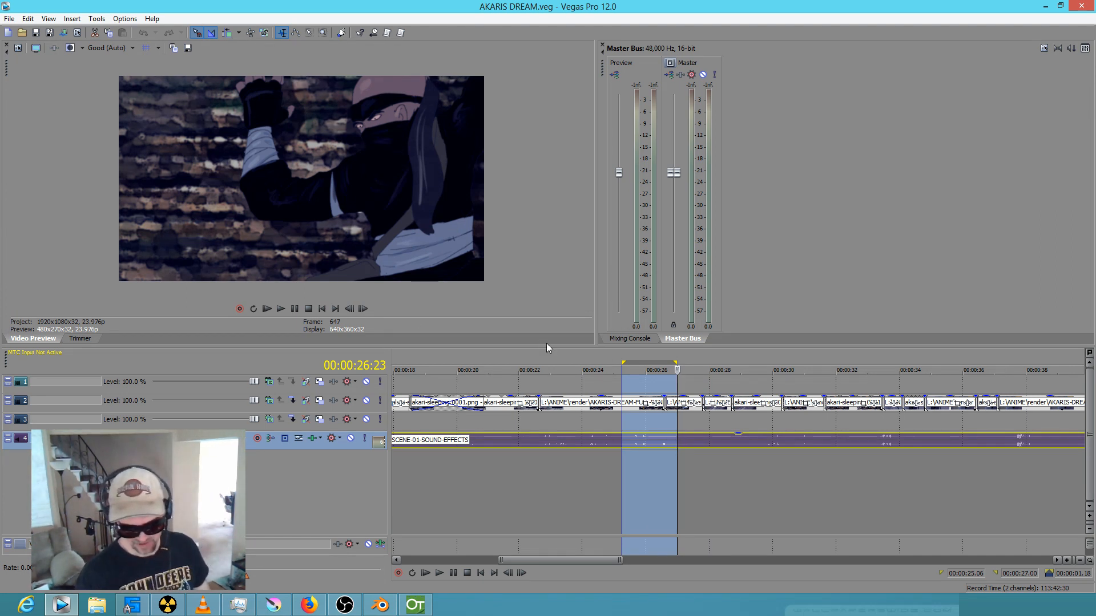
left_click_drag(546, 346, 557, 440)
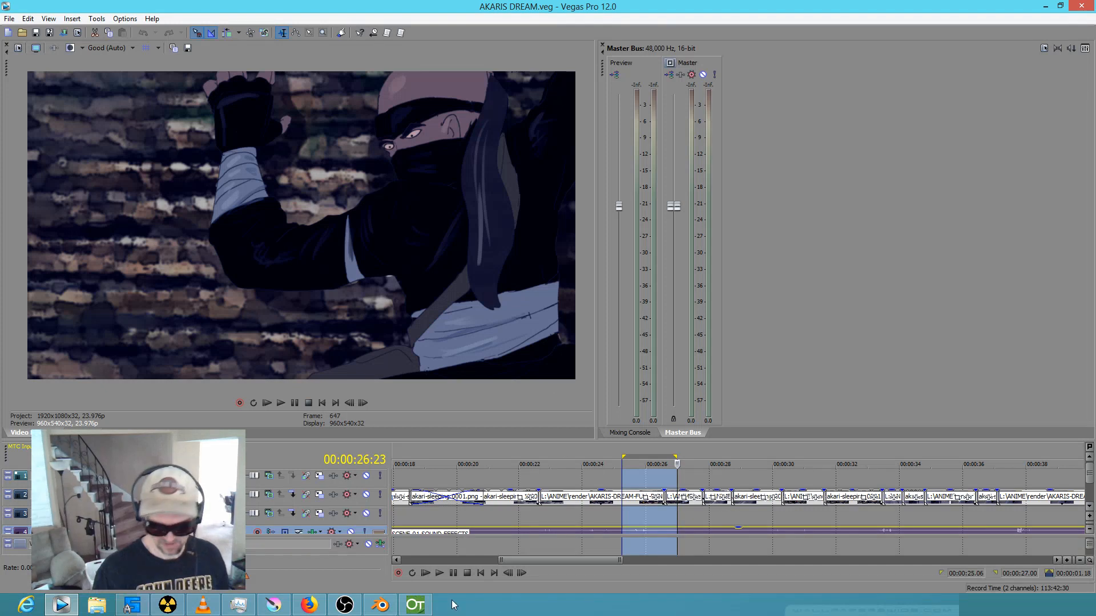
Switch to Blender, scrub and play the ninja sketch animation, and set the current frame to 30.
left_click(381, 607)
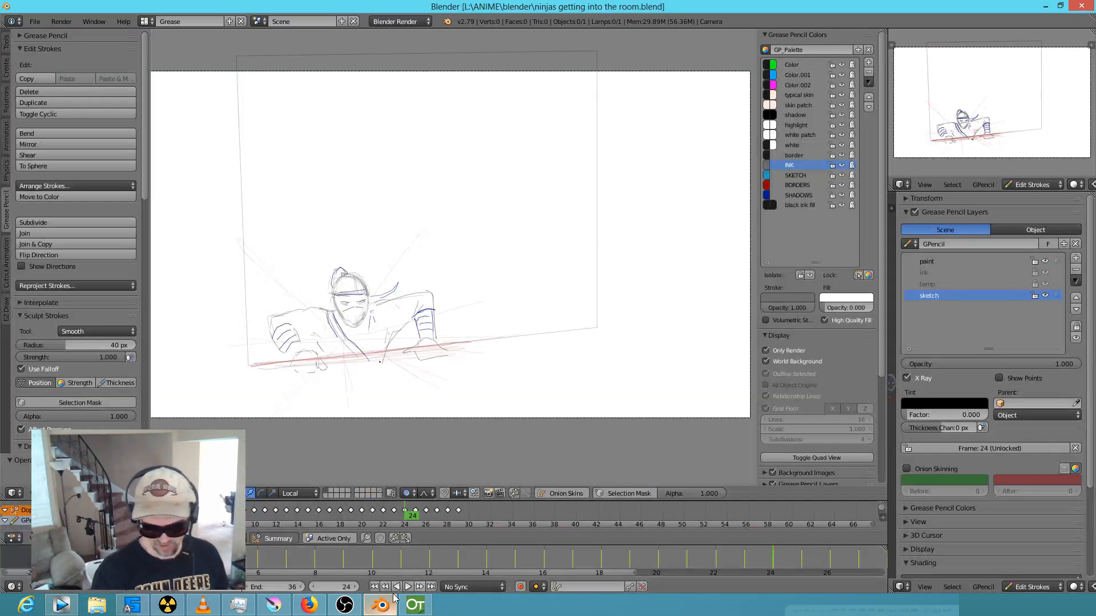
mouse_move(469, 514)
left_mouse_down()
mouse_move(255, 525)
mouse_move(438, 510)
left_mouse_up()
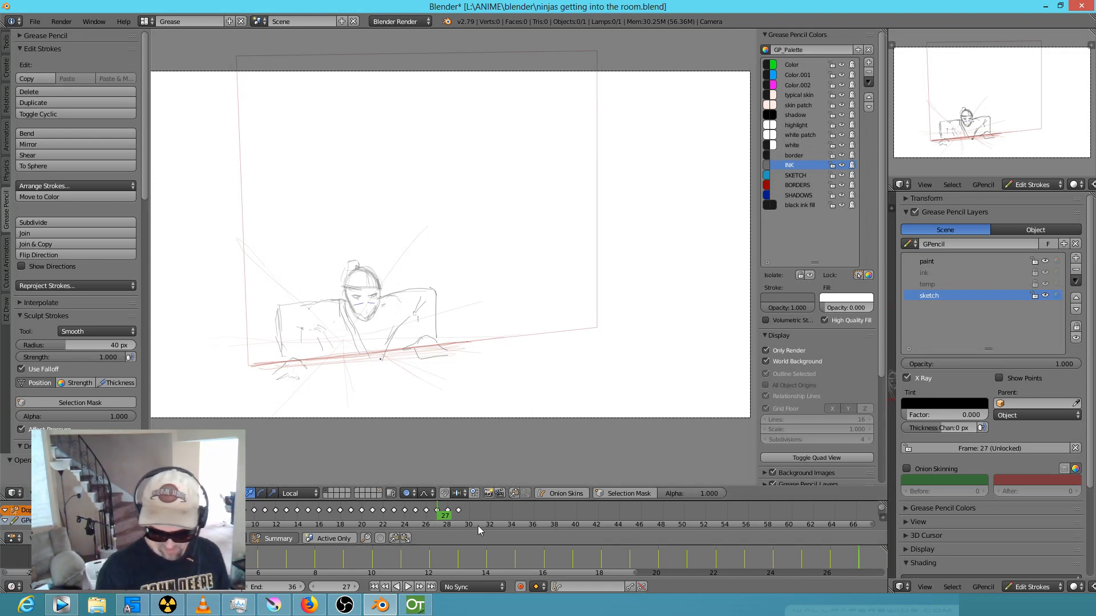
key("alt+a")
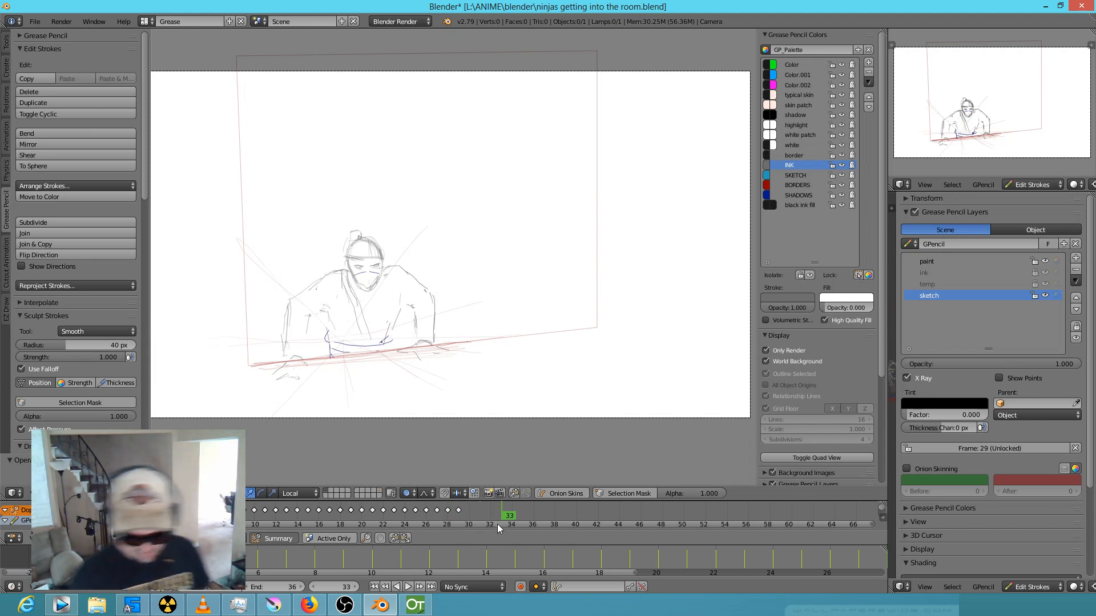
left_click(469, 517)
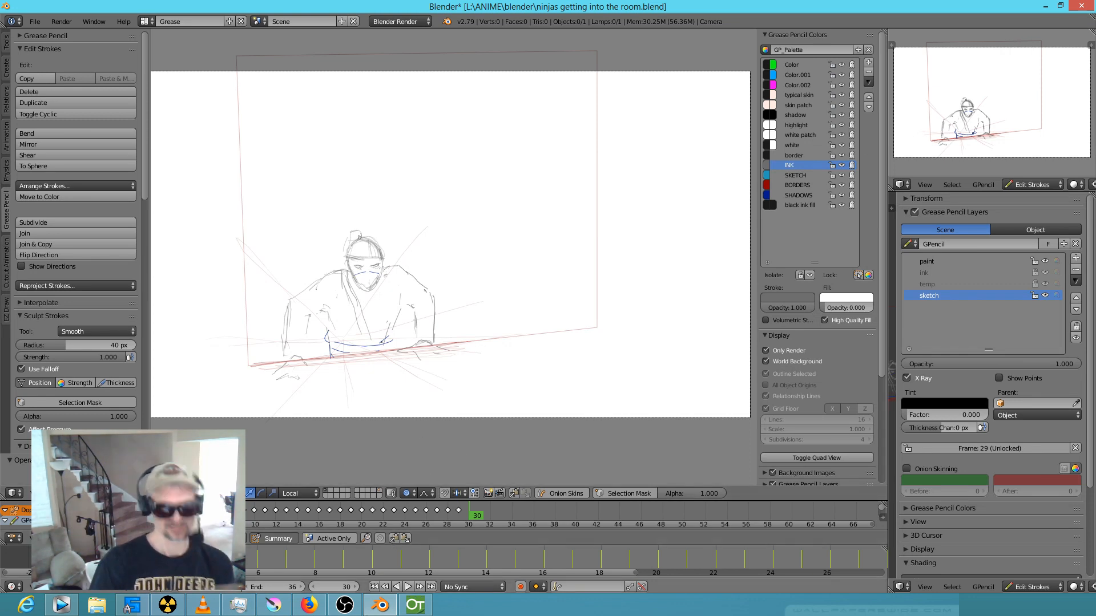
Switch to Krita and view the whole inked ninja drawing at 67% zoom.
left_click(273, 602)
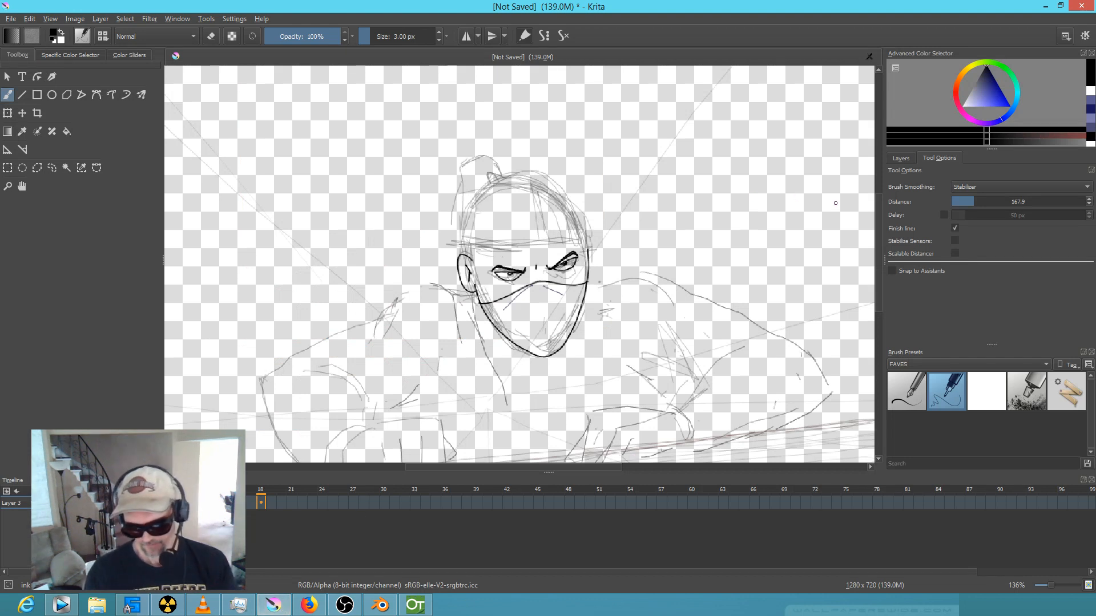
scroll(755, 244, "down", 2)
scroll(706, 254, "up", 1)
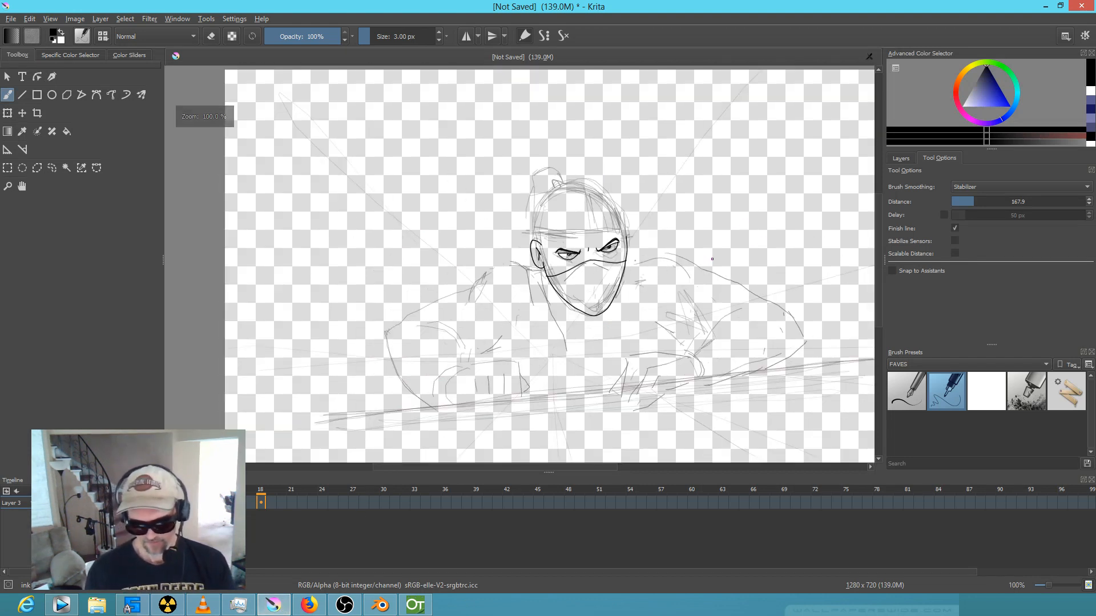
scroll(710, 259, "down", 1)
middle_click_drag(728, 256, 575, 242)
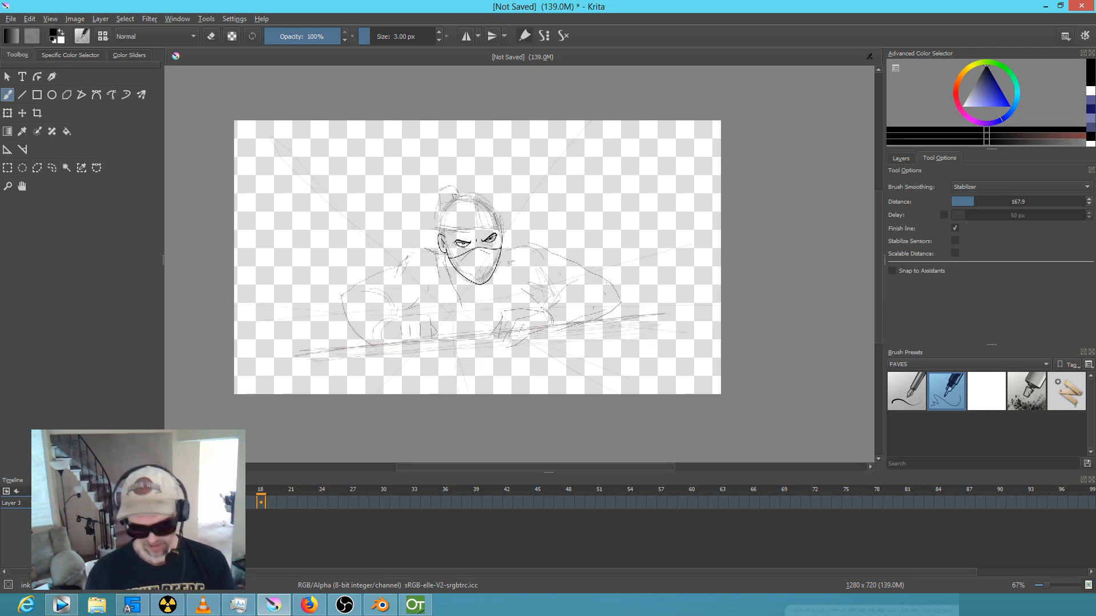
Return to Vegas Pro by way of Blender and scrub the edit from 00:00:26:17 to 00:00:37:17.
left_click(381, 608)
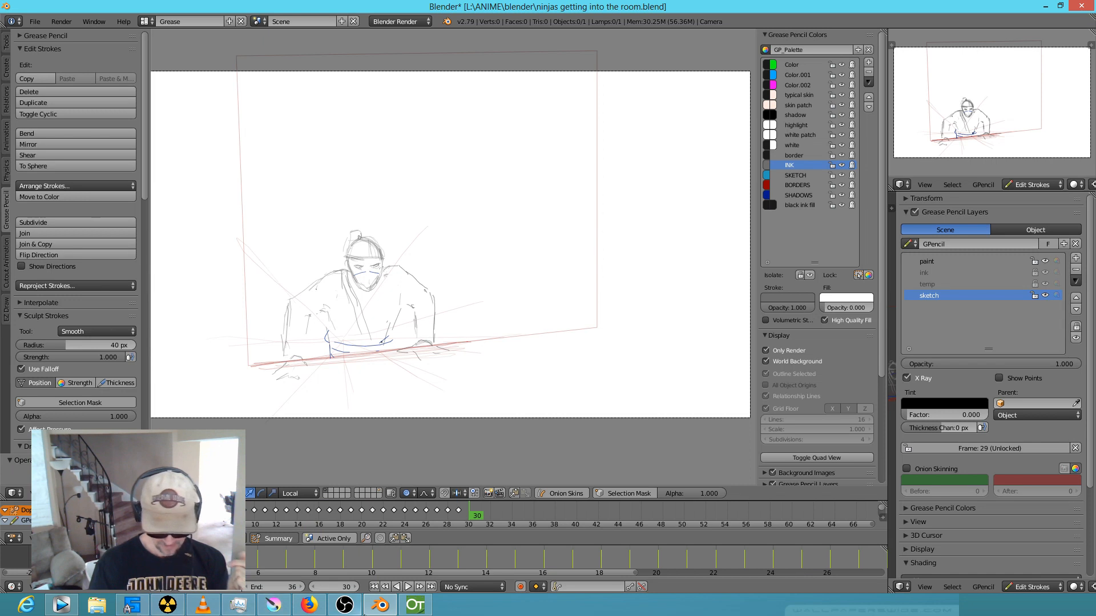
left_click(63, 606)
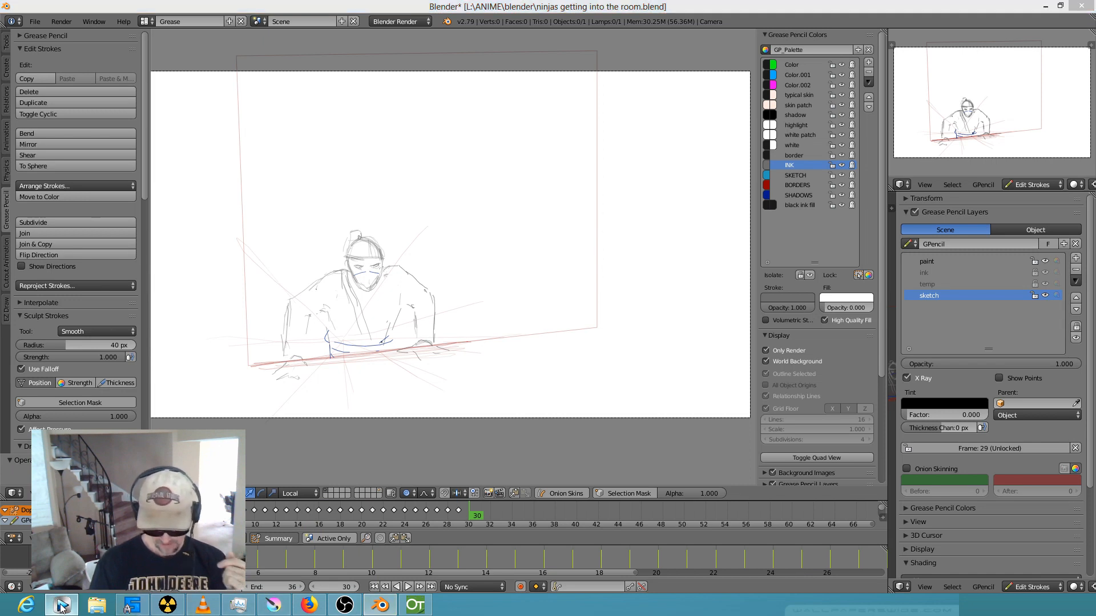
left_click_drag(668, 525, 1018, 534)
middle_click(1001, 519)
middle_click(982, 527)
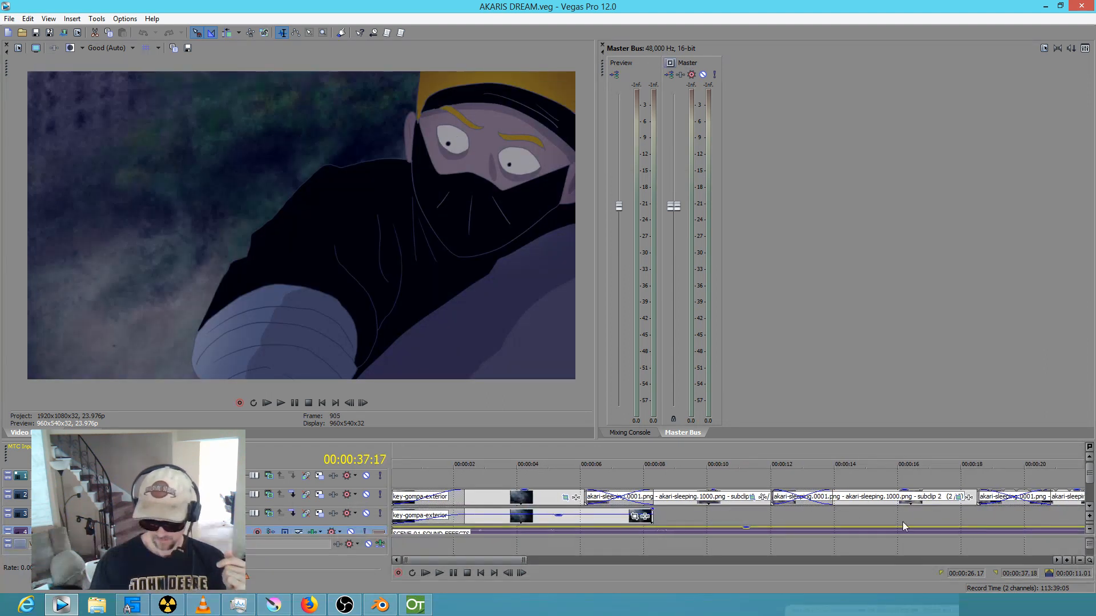
Scrub the edit from 00:00:35:16 to 00:00:44:18, and back over the masked ninja's close-up to 00:00:44:03.
scroll(985, 517, "down", 5, "shift")
left_click_drag(880, 524, 1008, 531)
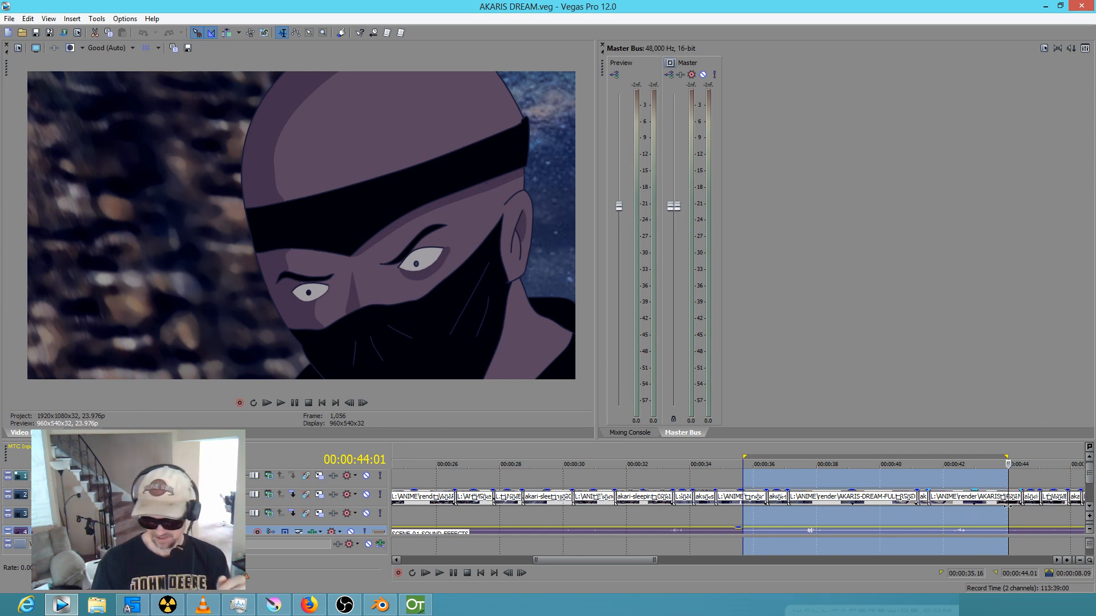
left_click_drag(996, 515, 1029, 517)
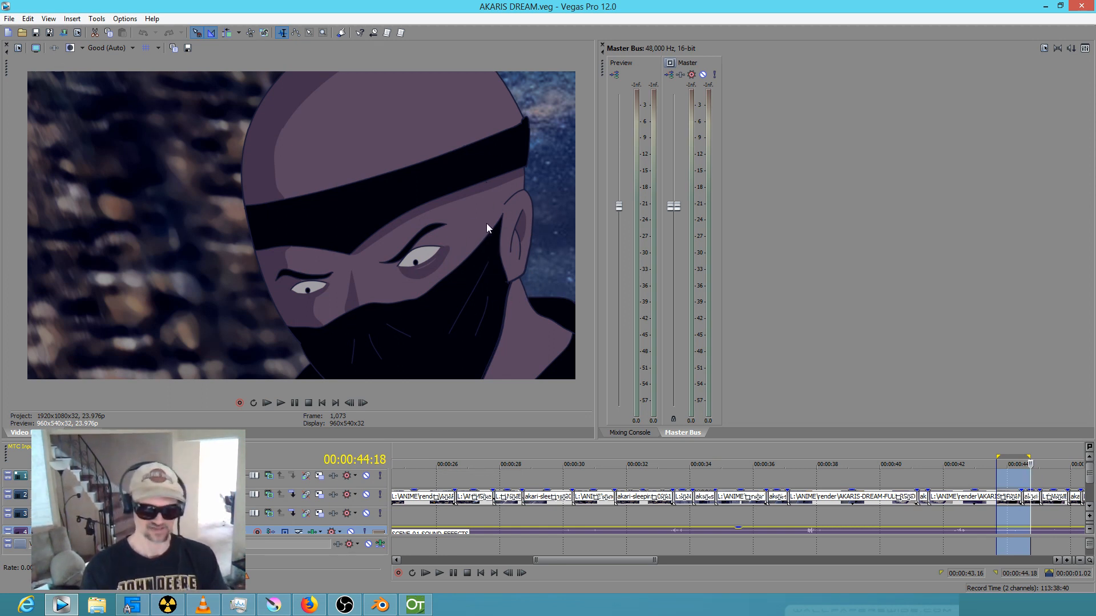
mouse_move(1021, 512)
left_mouse_down()
mouse_move(1068, 513)
mouse_move(848, 504)
mouse_move(1009, 498)
left_mouse_up()
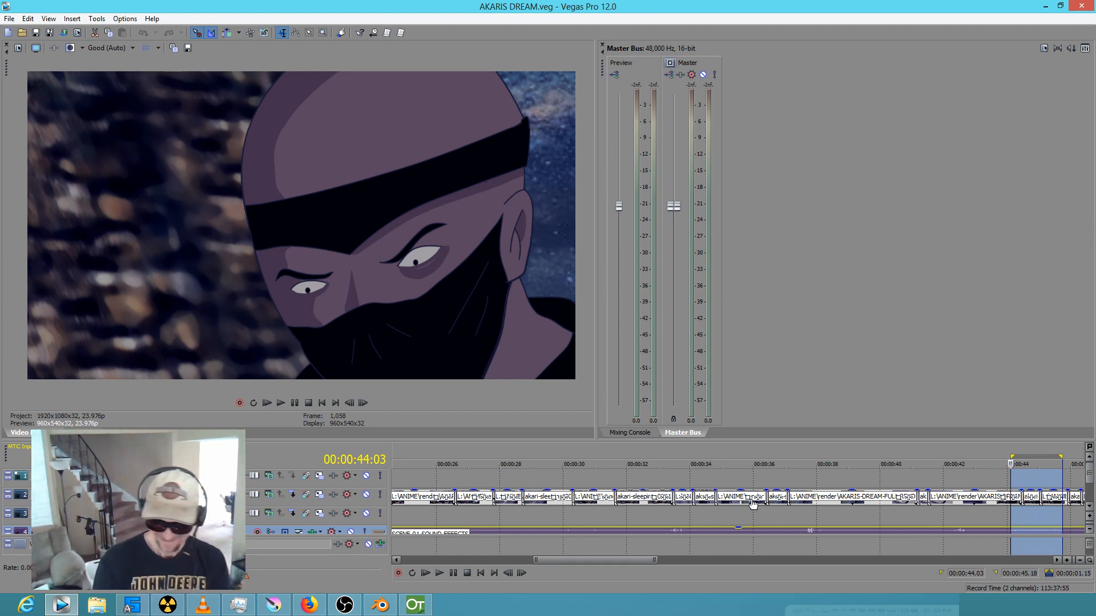
Scrub backward from the end of the edit to 00:00:44:11, and review the close-up again up to 00:00:45:06.
scroll(725, 506, "down", 5)
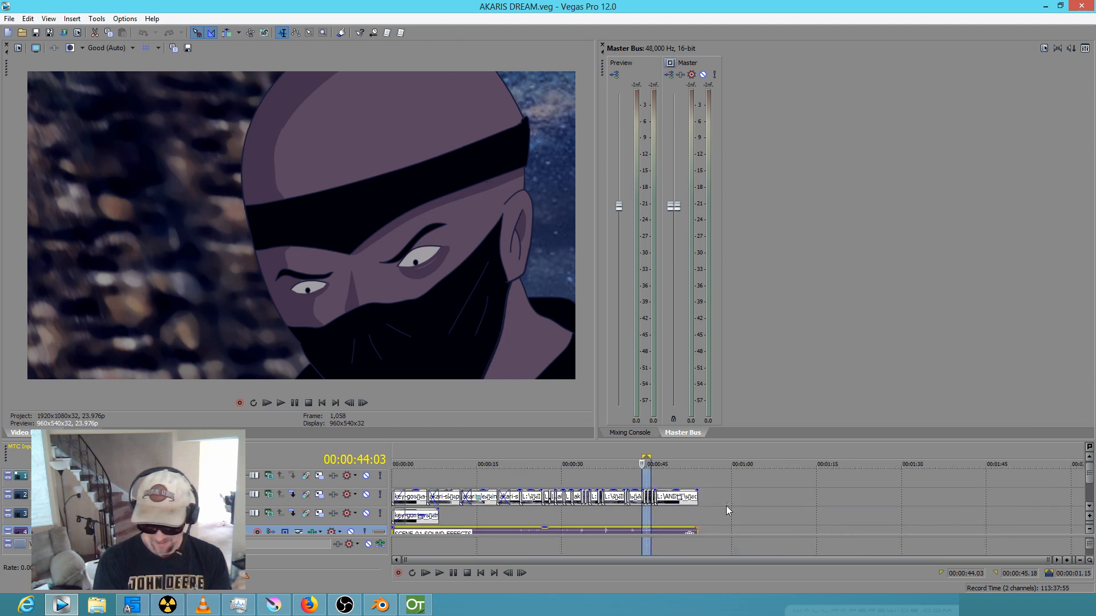
left_click_drag(701, 517, 643, 507)
scroll(638, 507, "up", 2)
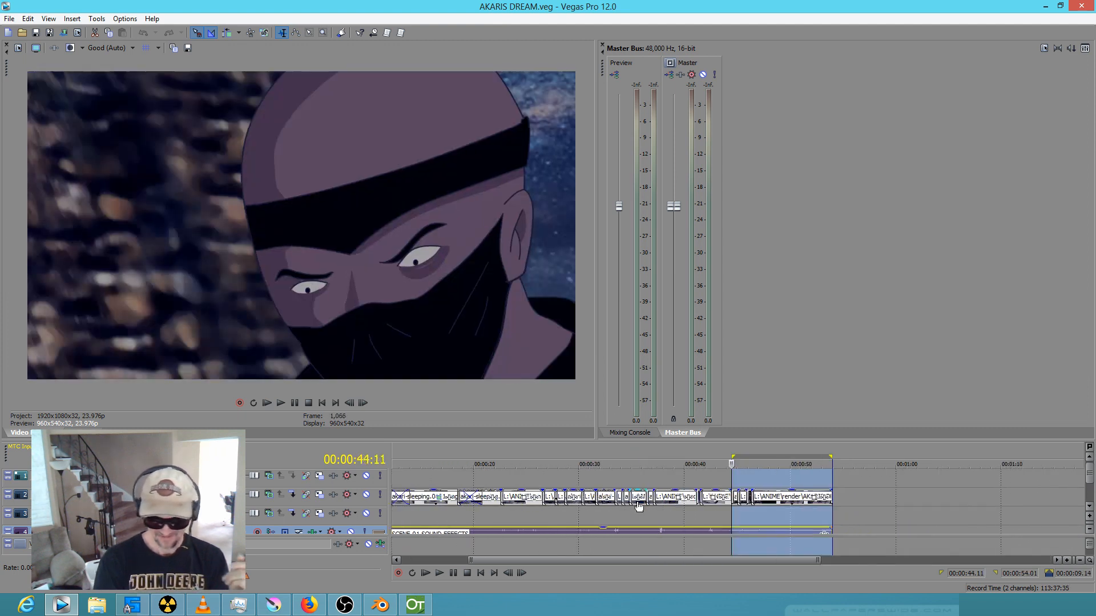
scroll(727, 516, "up", 5)
left_click_drag(738, 515, 782, 517)
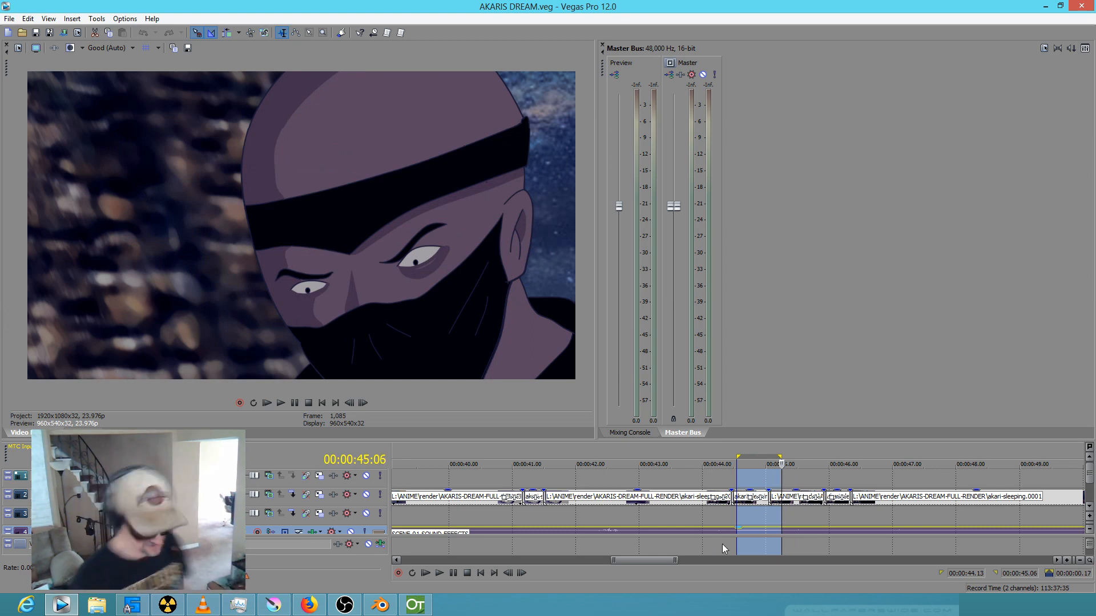
Switch to Blender, select a stroke point at the ninja's chin on frame 30, and try to move it with proportional editing.
left_click(378, 604)
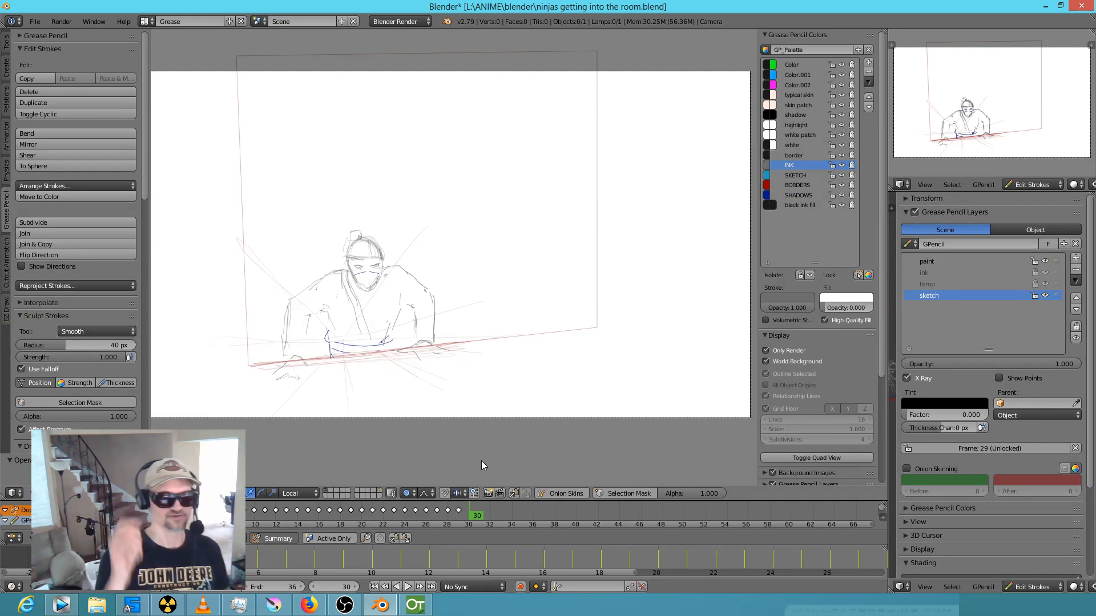
right_click(107, 317)
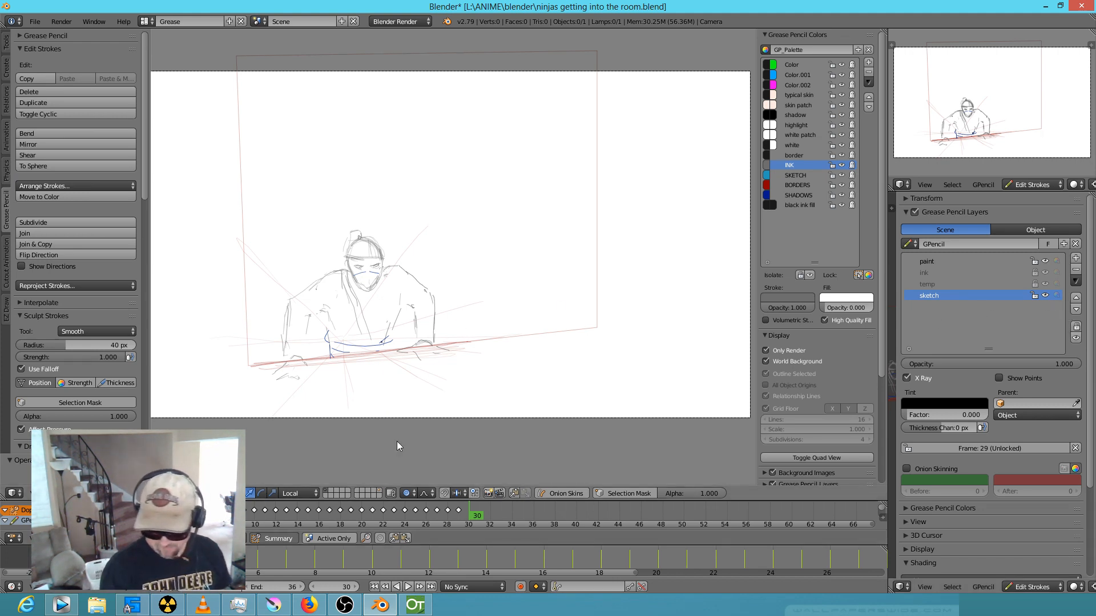
right_click(368, 293)
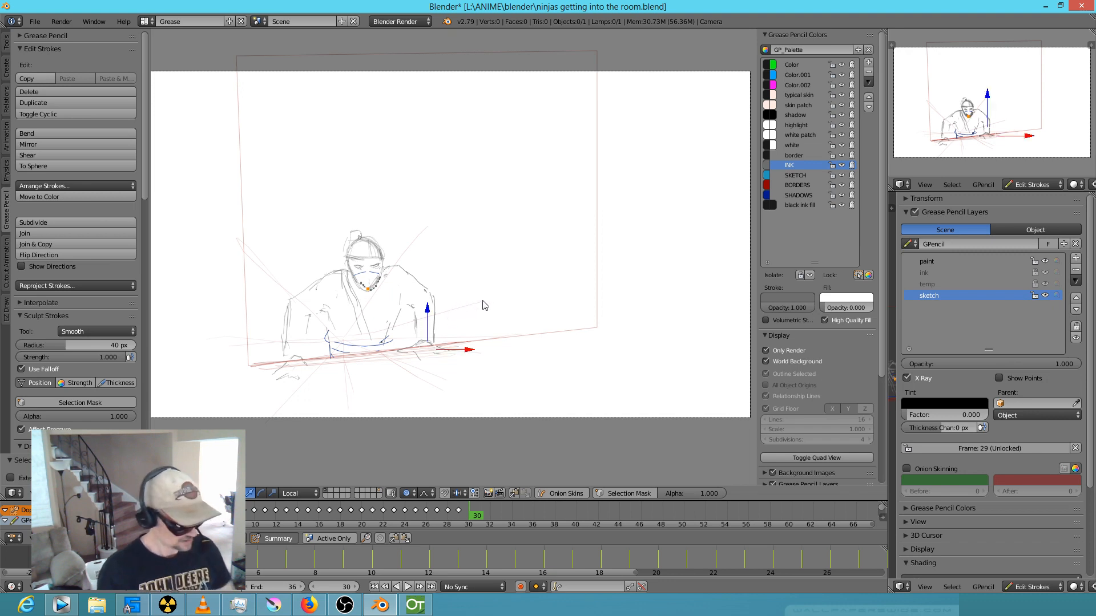
key("g")
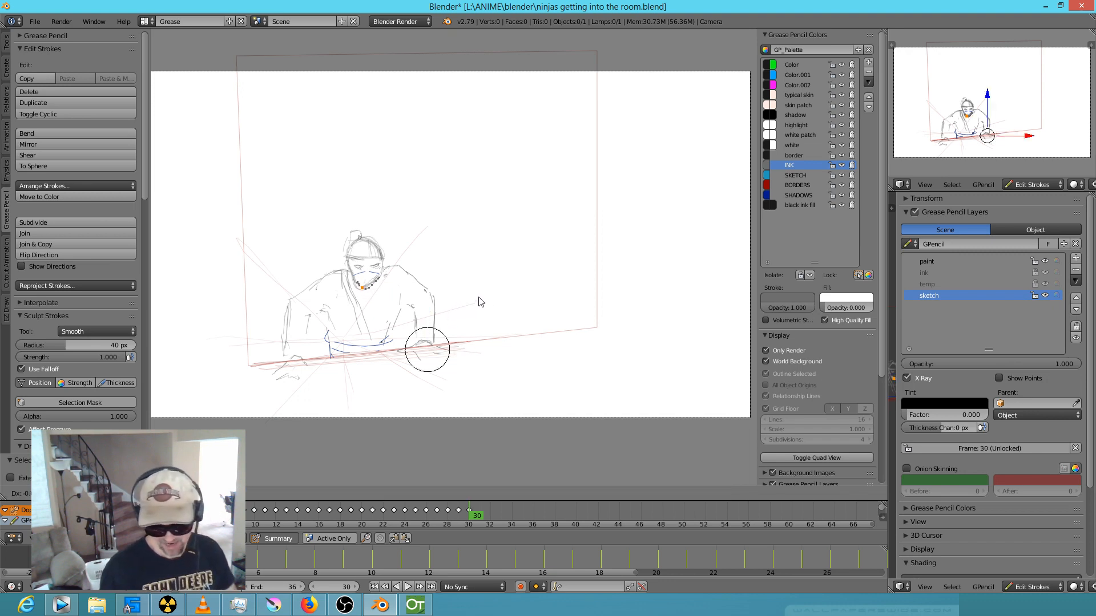
scroll(475, 304, "down", 7)
right_click(502, 288)
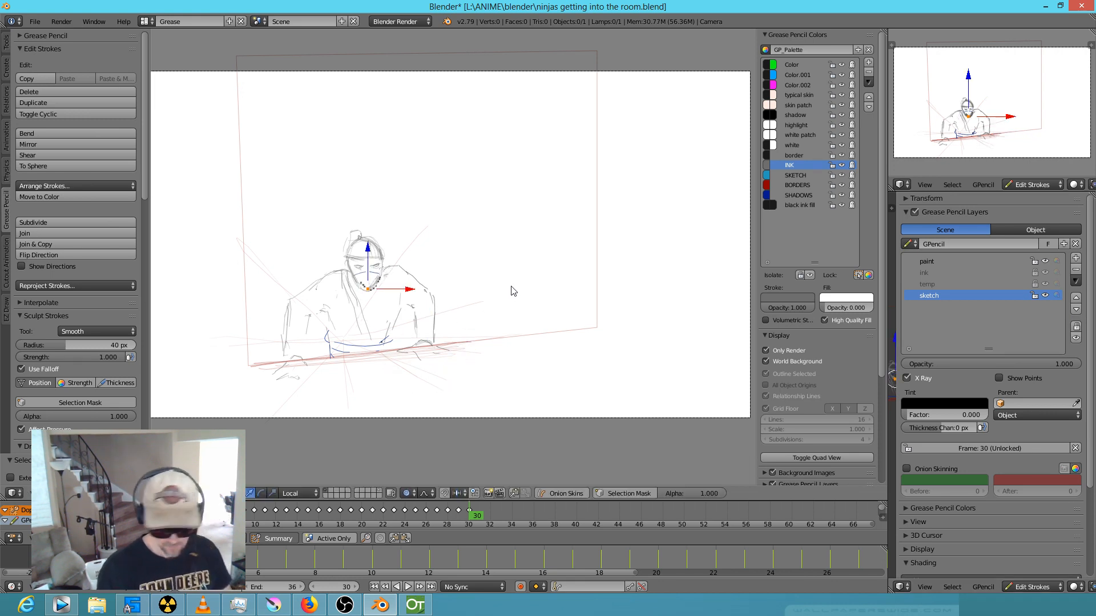
key("g")
scroll(516, 288, "down", 9)
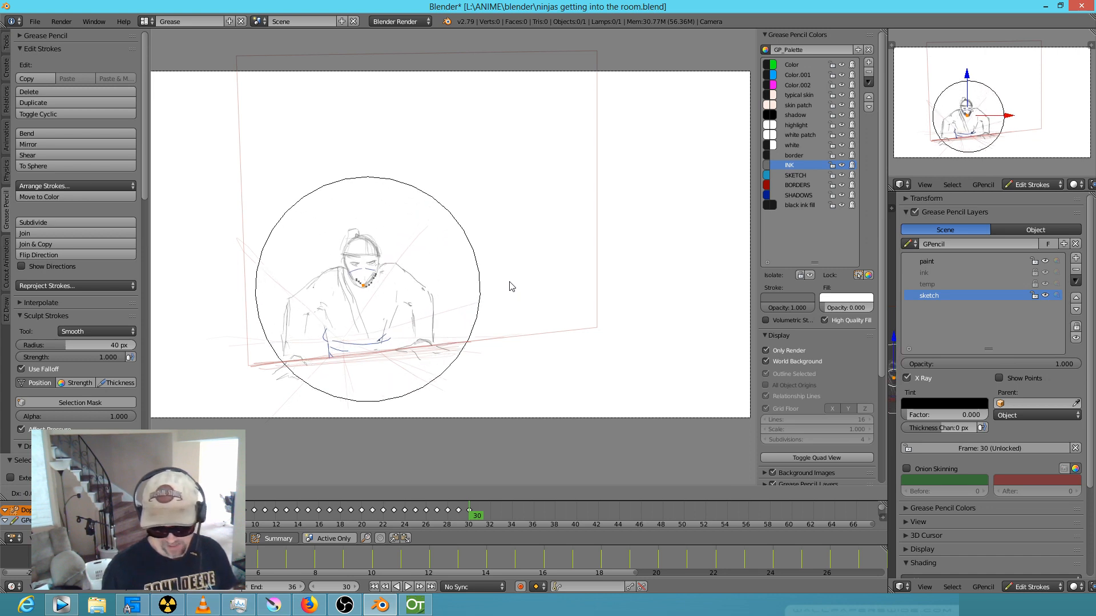
scroll(496, 286, "down", 2)
scroll(496, 286, "down", 2)
scroll(472, 286, "up", 4)
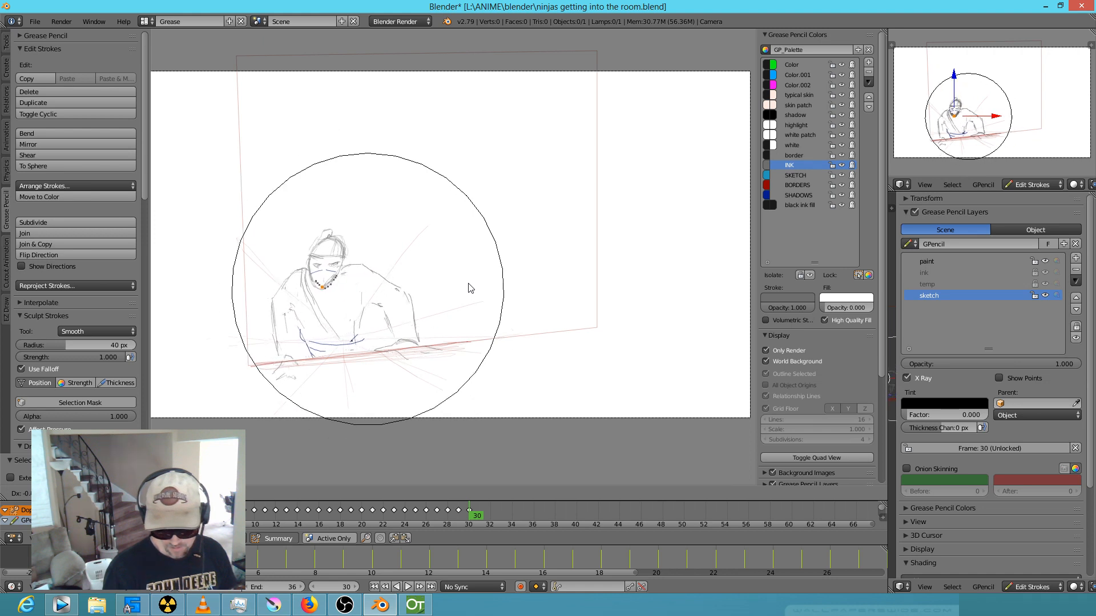
scroll(467, 287, "up", 2)
scroll(471, 289, "down", 3)
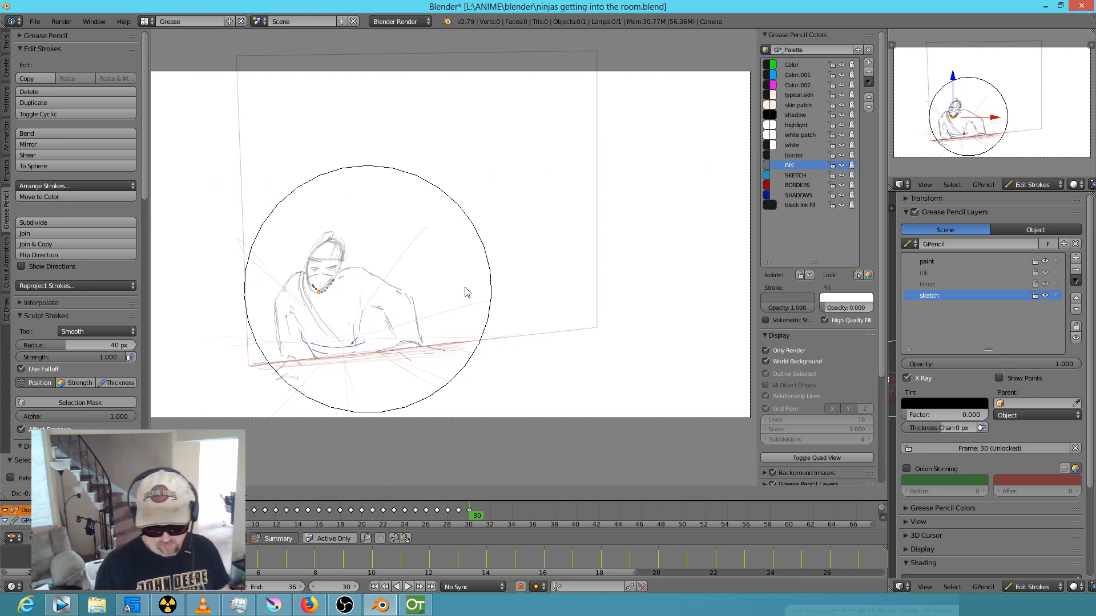
right_click(487, 301)
Lasso-select the ninja's head and near-arm strokes, and pivot around the 3D cursor placed at the base of the torso.
mouse_move(380, 225)
left_mouse_down("ctrl")
mouse_move(319, 220)
mouse_move(257, 329)
mouse_move(318, 388)
mouse_move(379, 239)
mouse_move(394, 268)
mouse_move(381, 226)
left_mouse_up("ctrl")
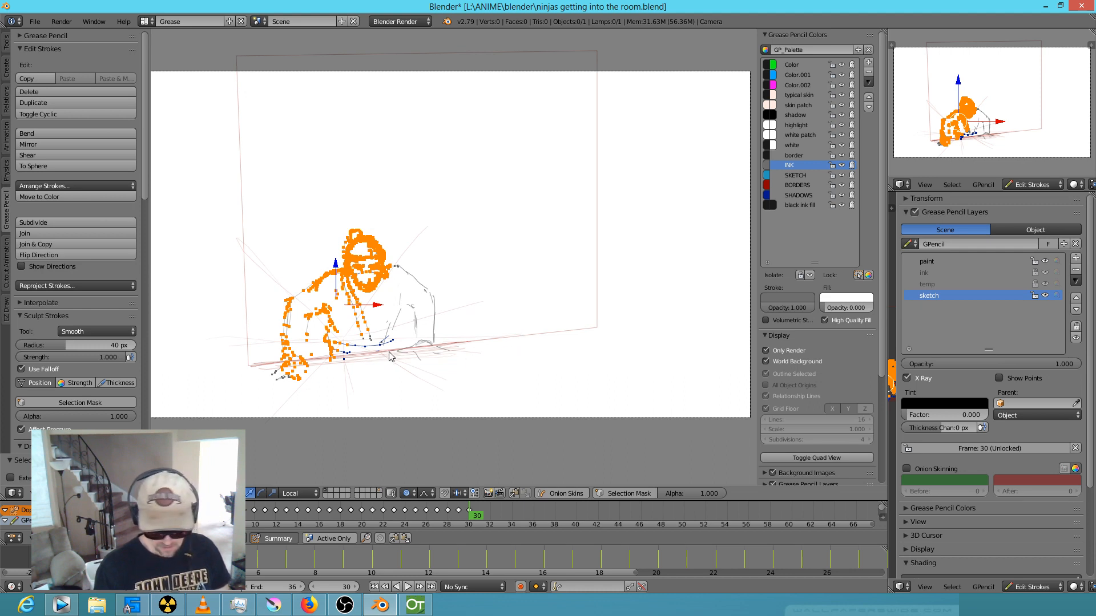
key("period")
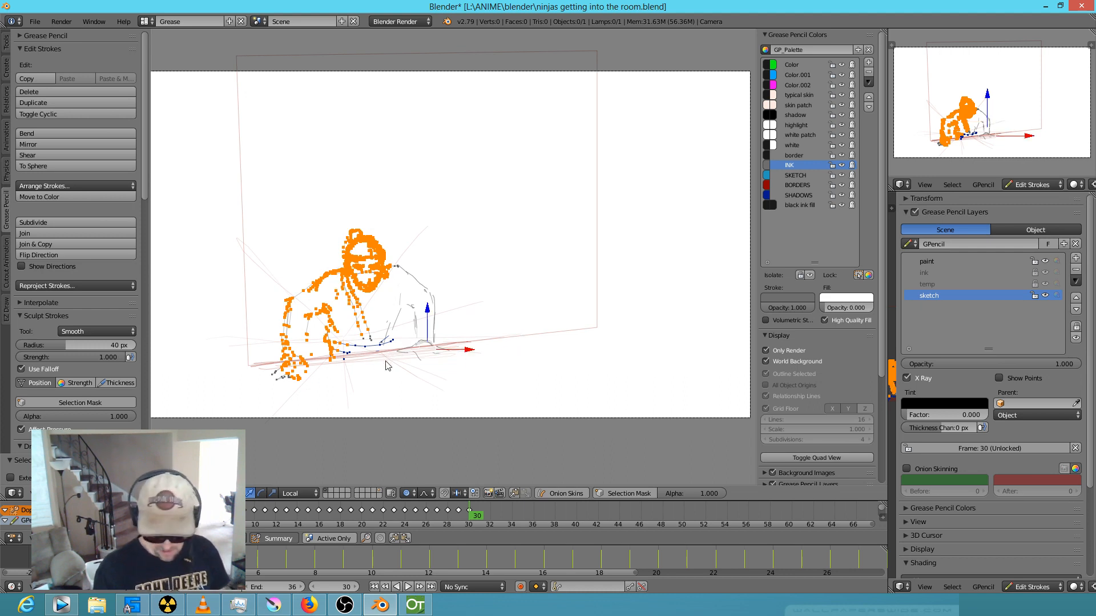
left_click(372, 365)
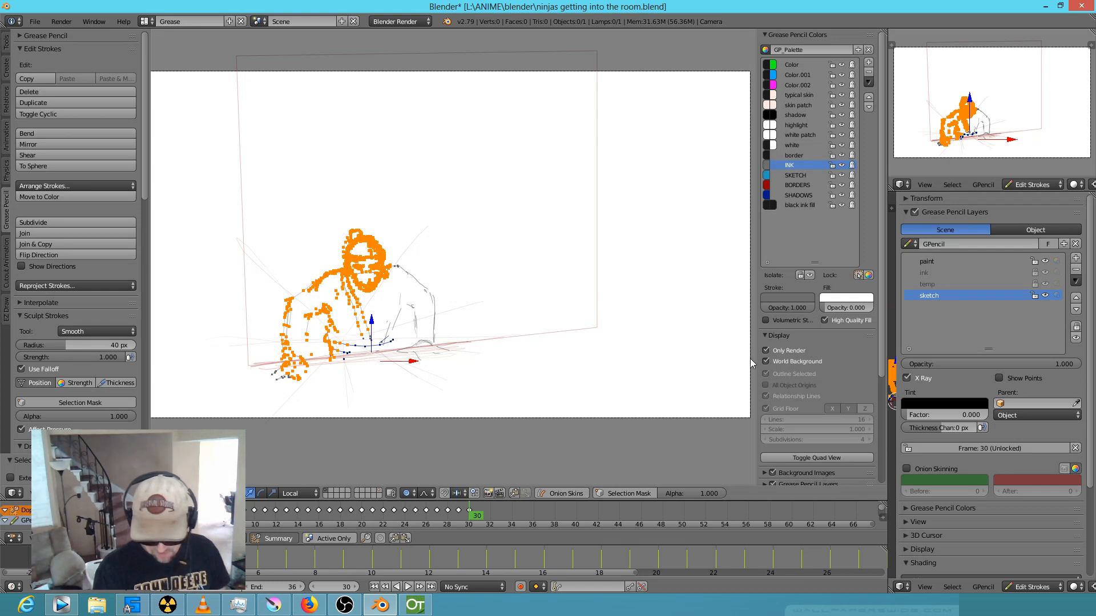
left_click(776, 352)
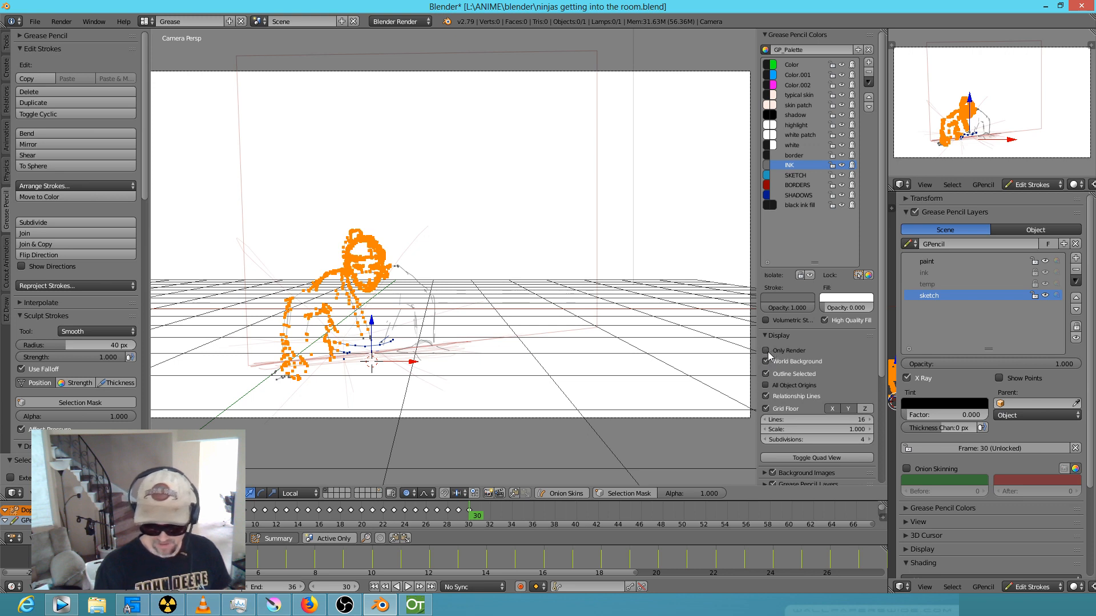
left_click(766, 351)
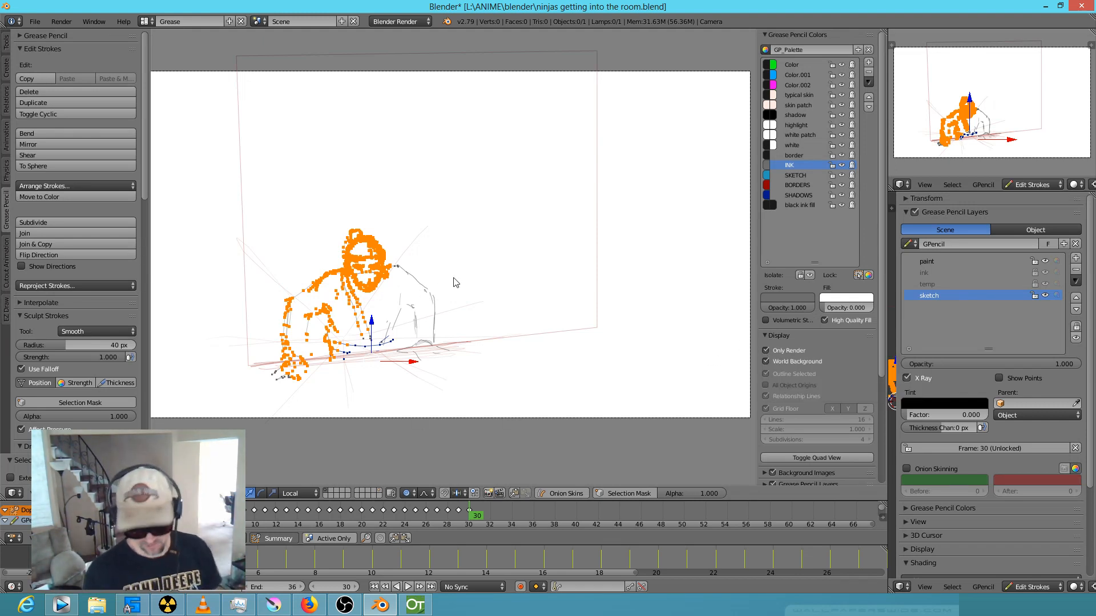
left_click(373, 361)
key("r")
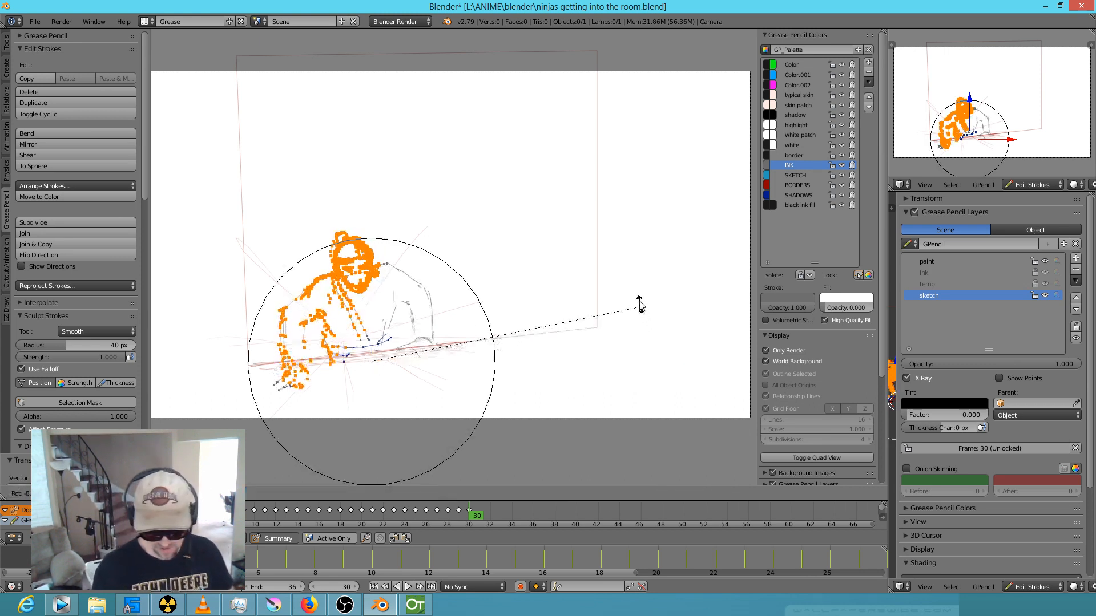
right_click(623, 340)
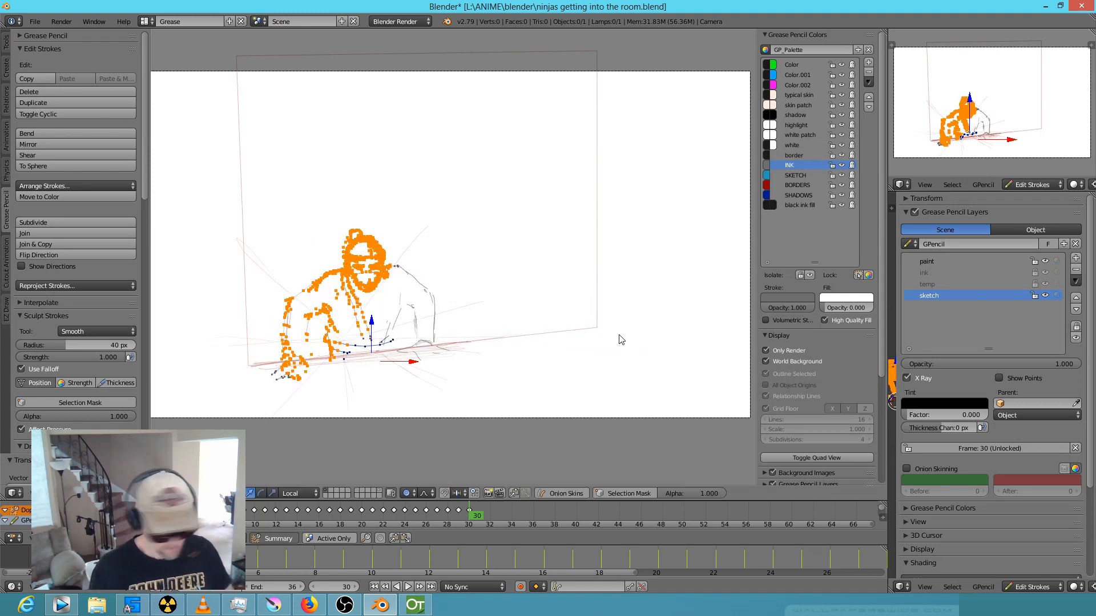
key("g")
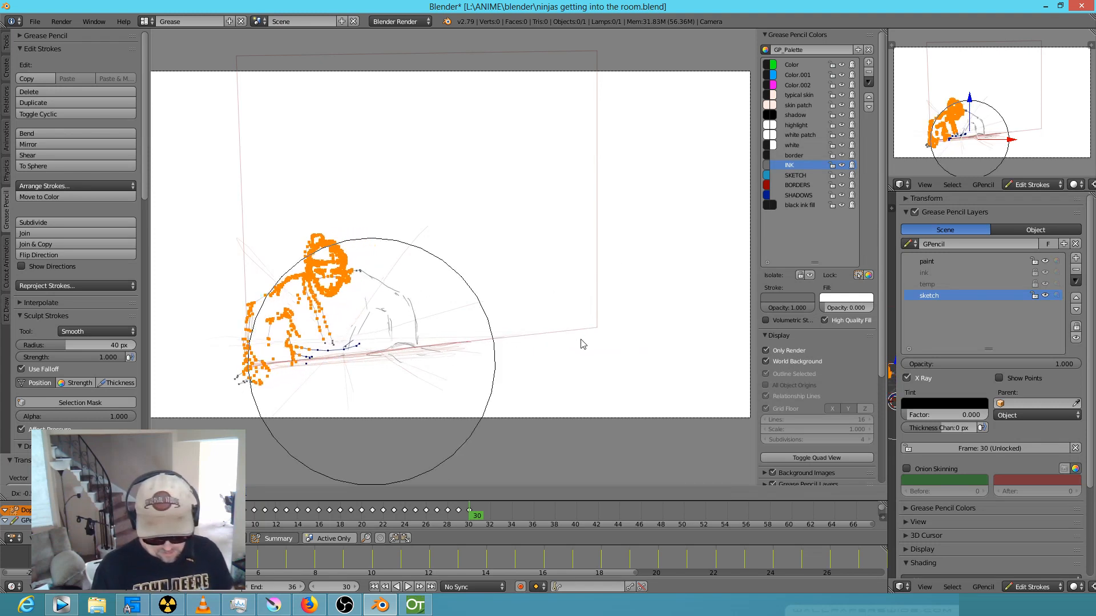
scroll(585, 354, "up", 5)
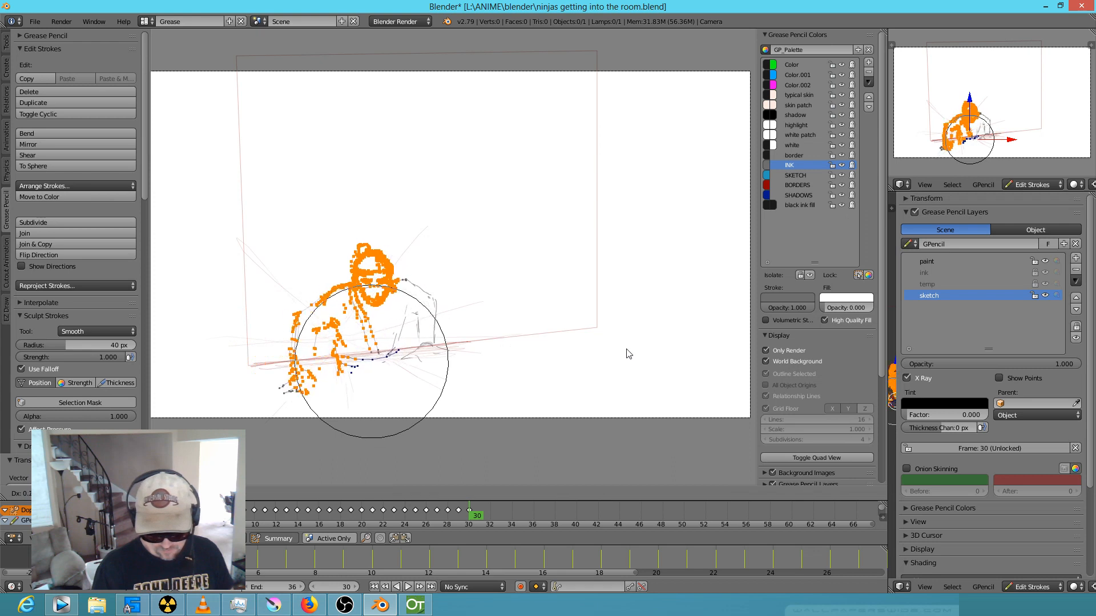
left_click(590, 360)
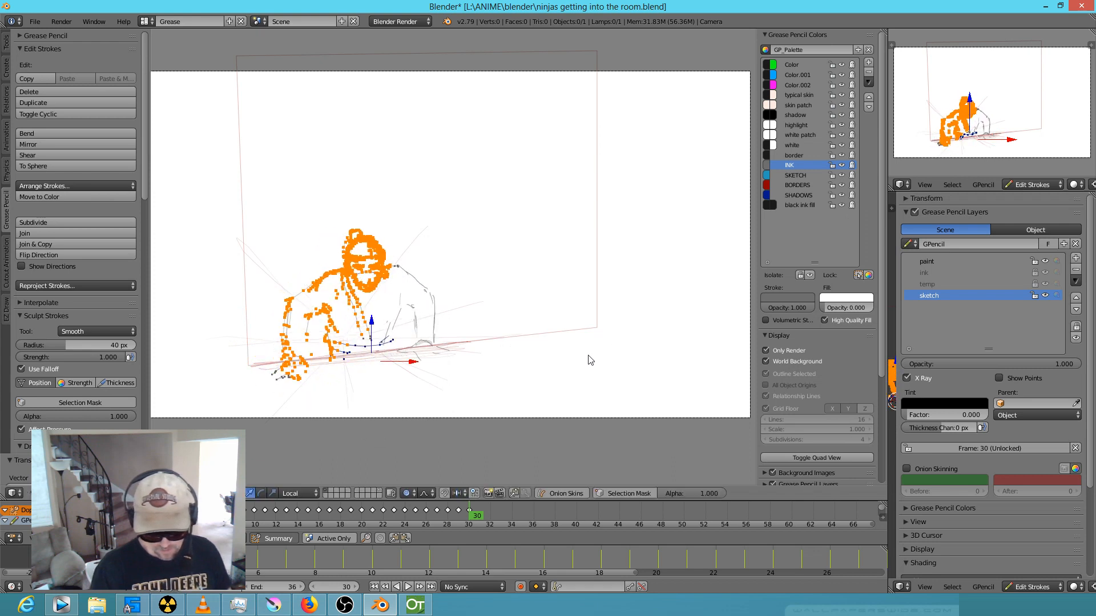
key("r")
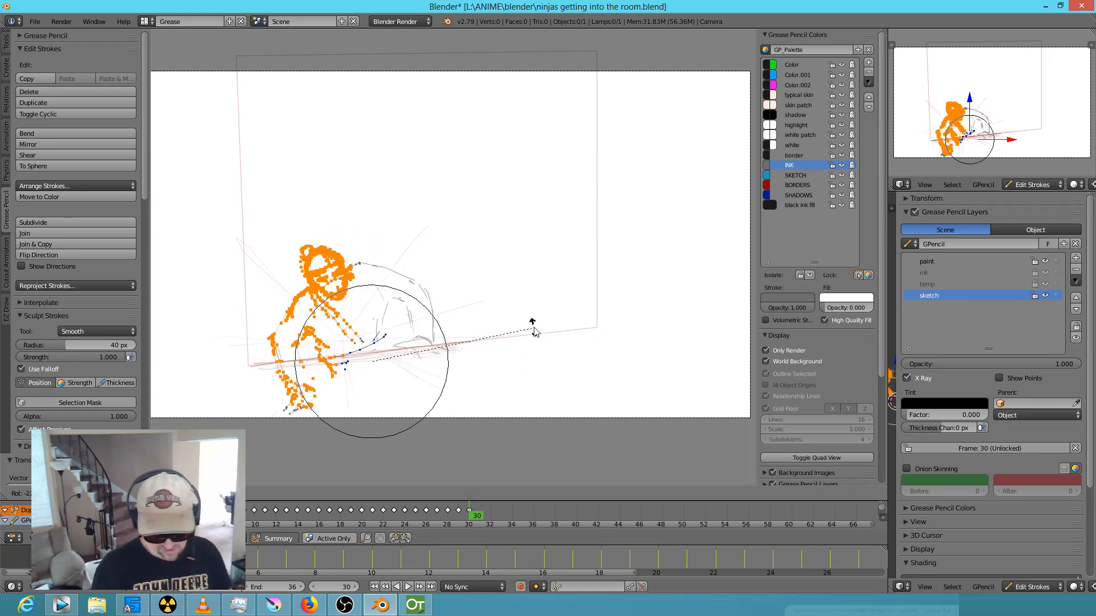
left_click(496, 390)
Place the 3D cursor at mid-chest and rotate the lasso-selected head and chest strokes about it with proportional editing, leaning the ninja sideways.
left_click(341, 324)
key("r")
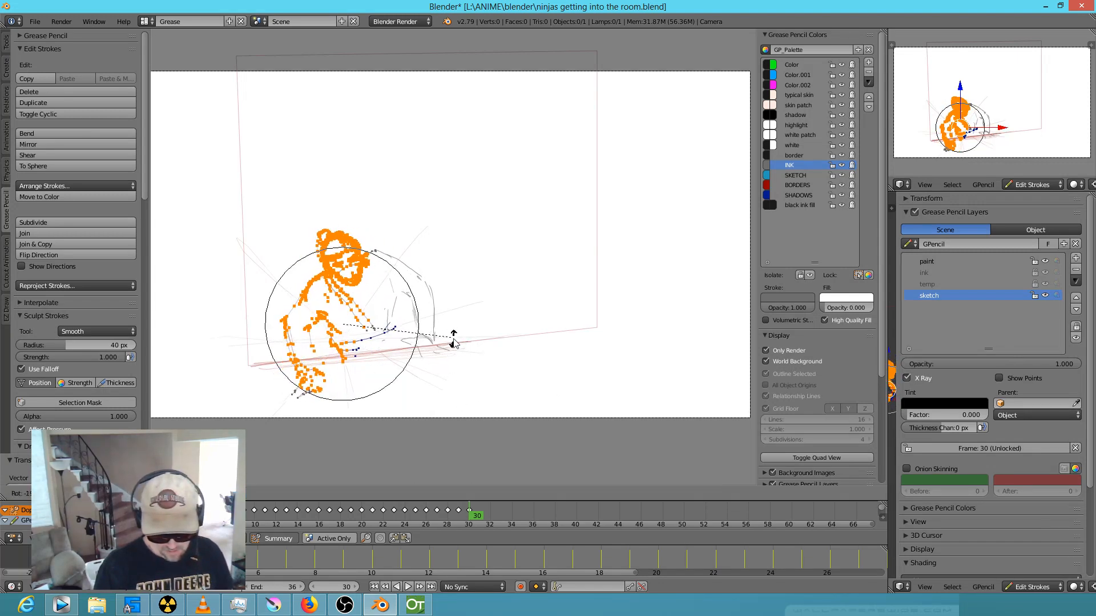
right_click(450, 388)
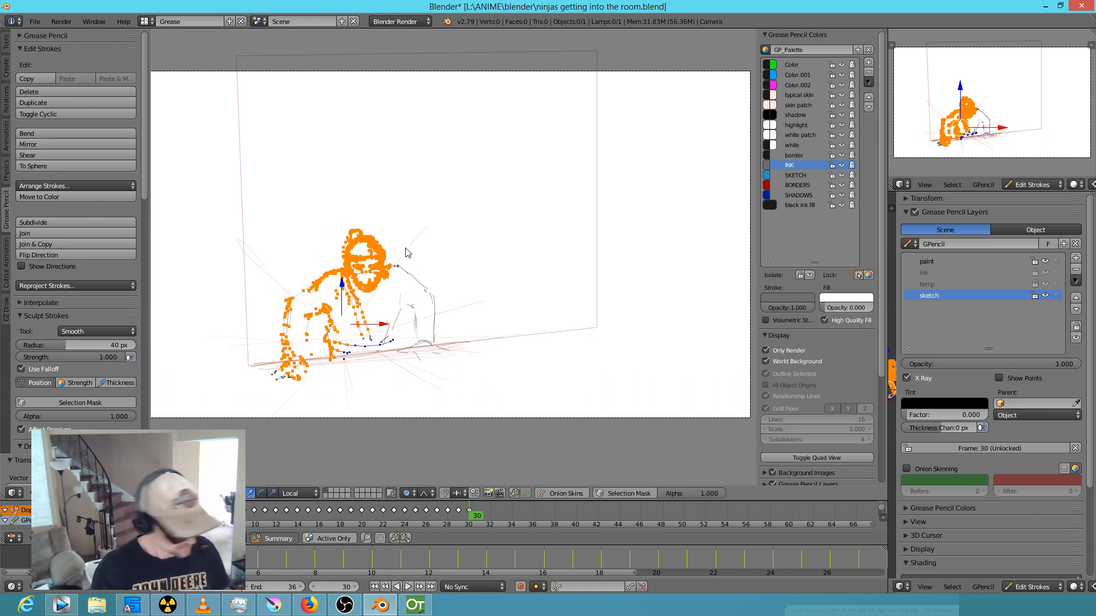
right_click(385, 276)
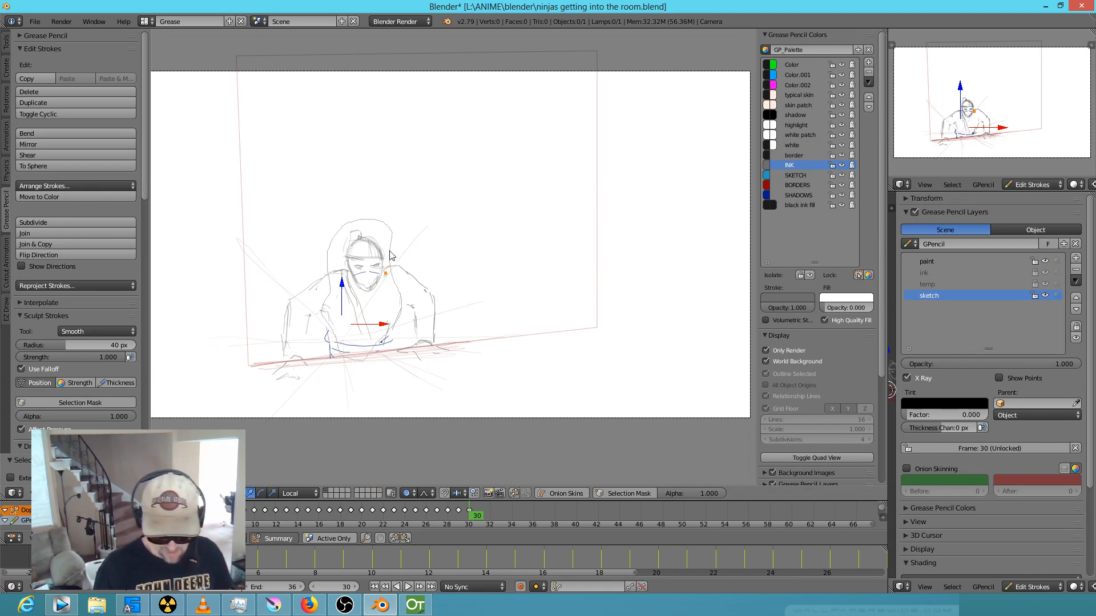
left_click_drag(389, 258, 390, 257, "ctrl")
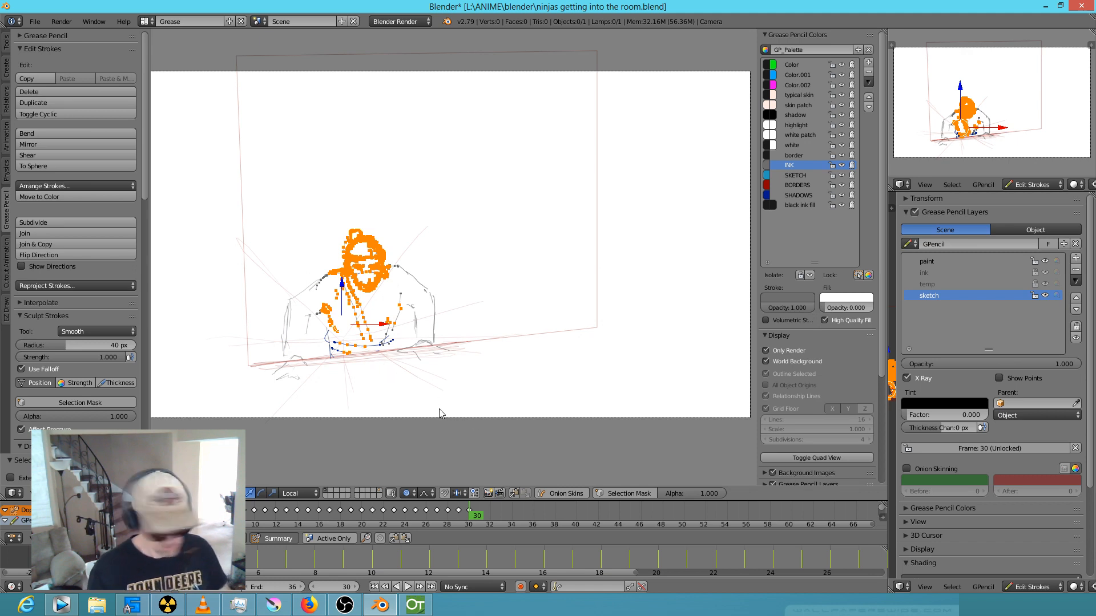
key("r")
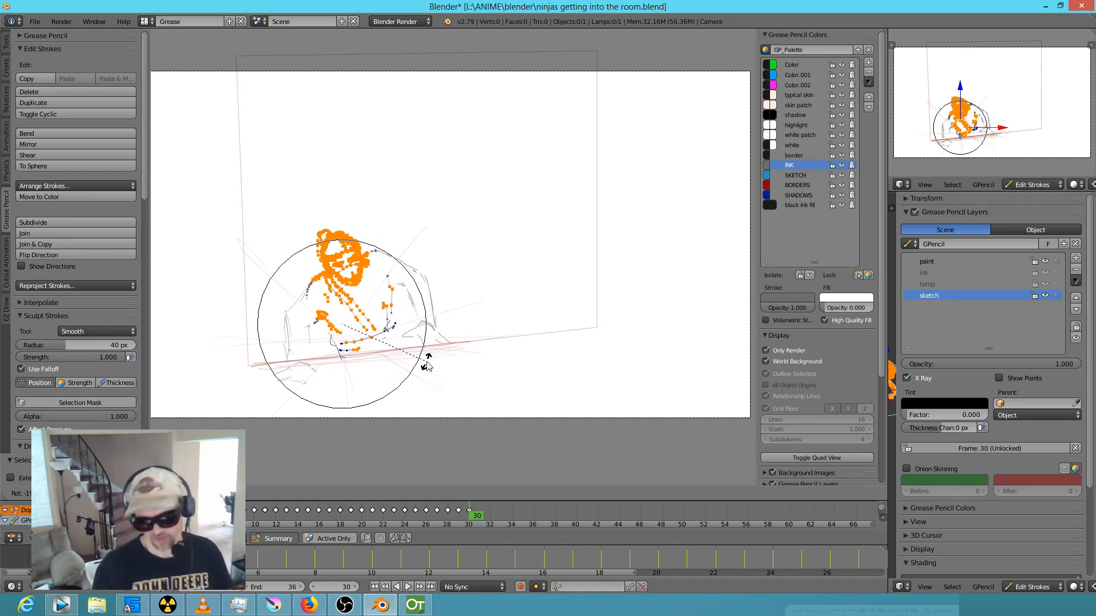
right_click(391, 356)
key("r")
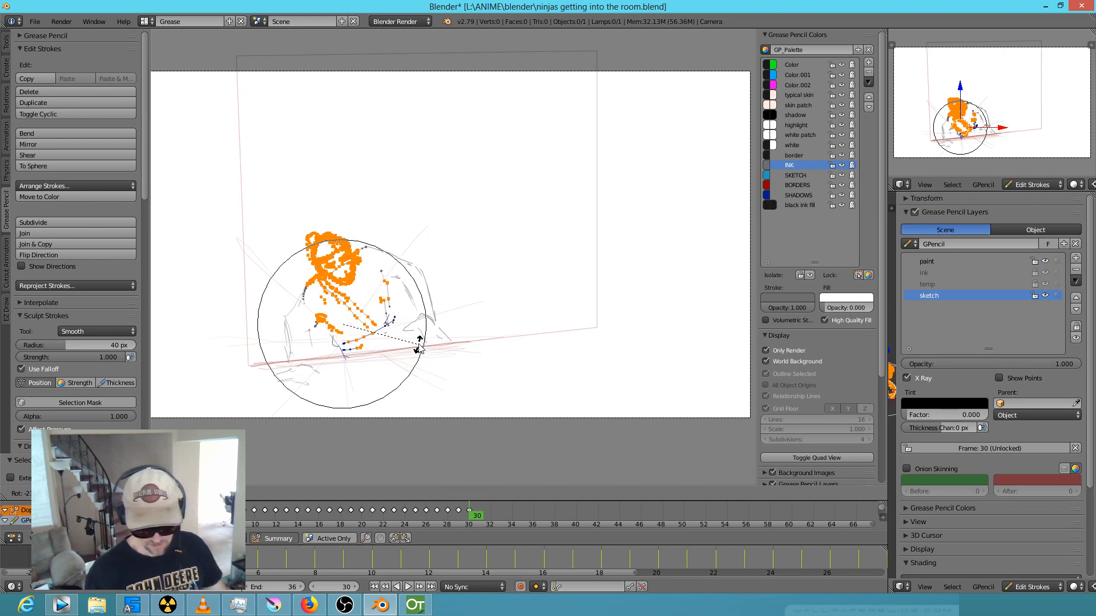
left_click(416, 340)
Select the end of the jaw stroke under the mask and nudge it slightly down with a smaller proportional editing radius.
scroll(334, 245, "up", 6)
scroll(334, 248, "up", 1)
middle_click_drag(324, 339, 542, 318, "shift")
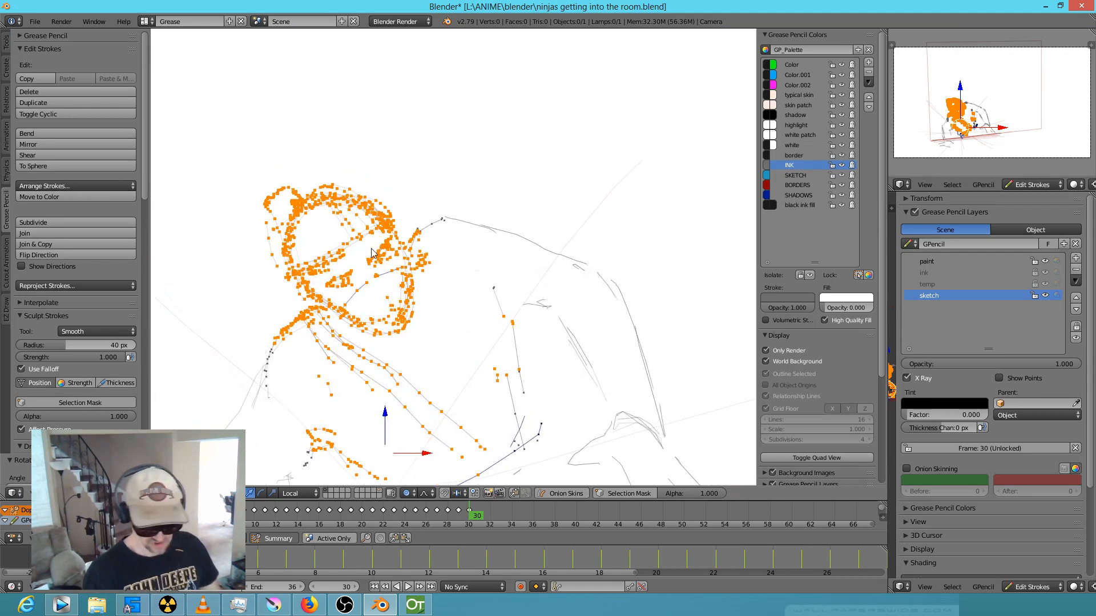
right_click(332, 307)
right_click(336, 314)
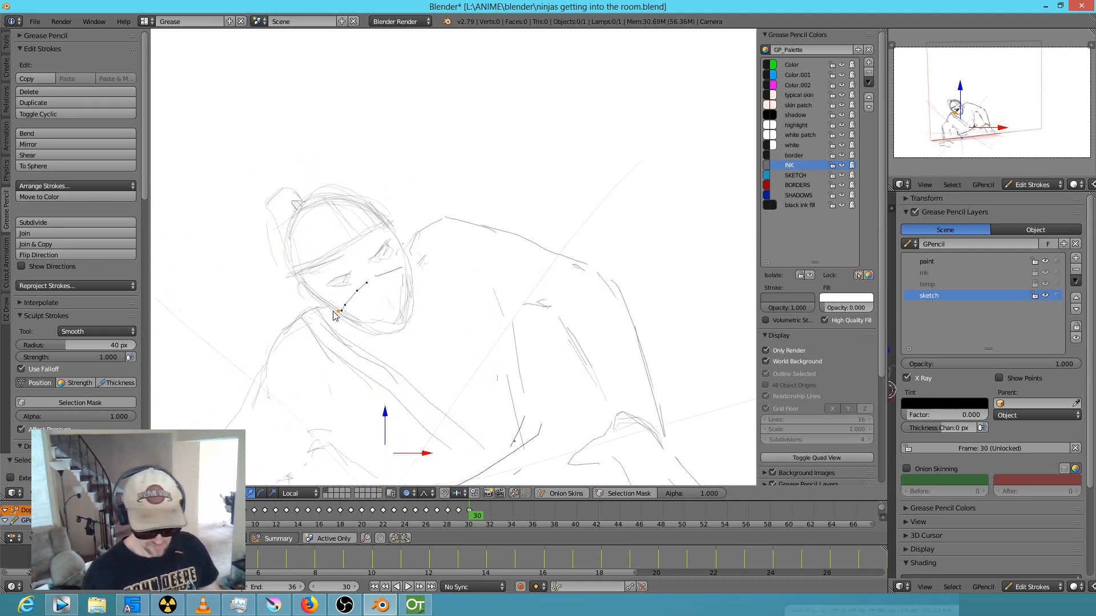
right_click(347, 318)
key("g")
scroll(340, 323, "up", 10)
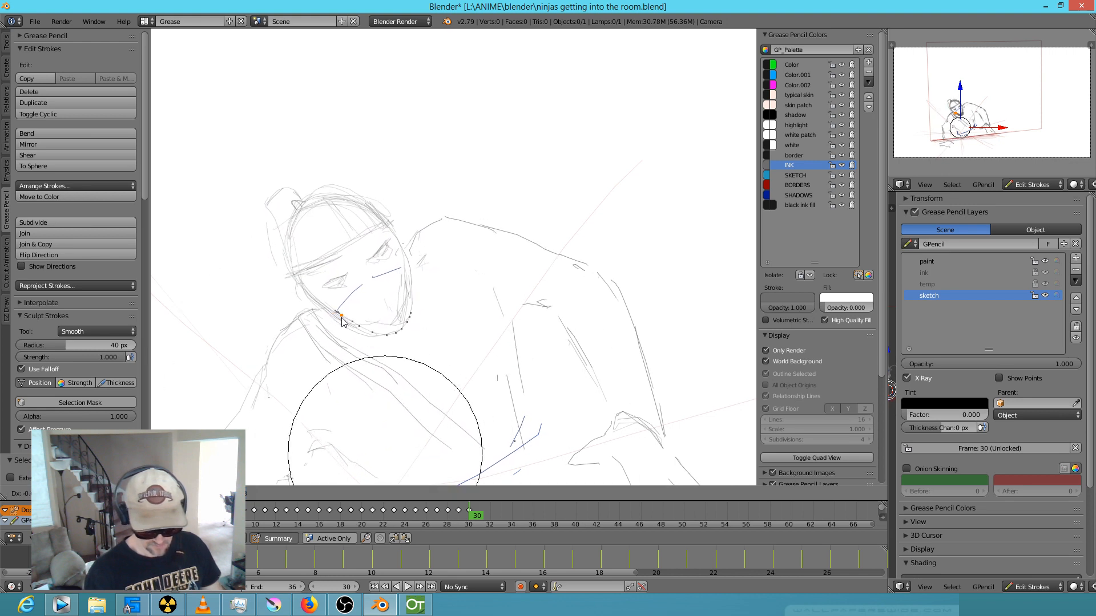
left_click(343, 328)
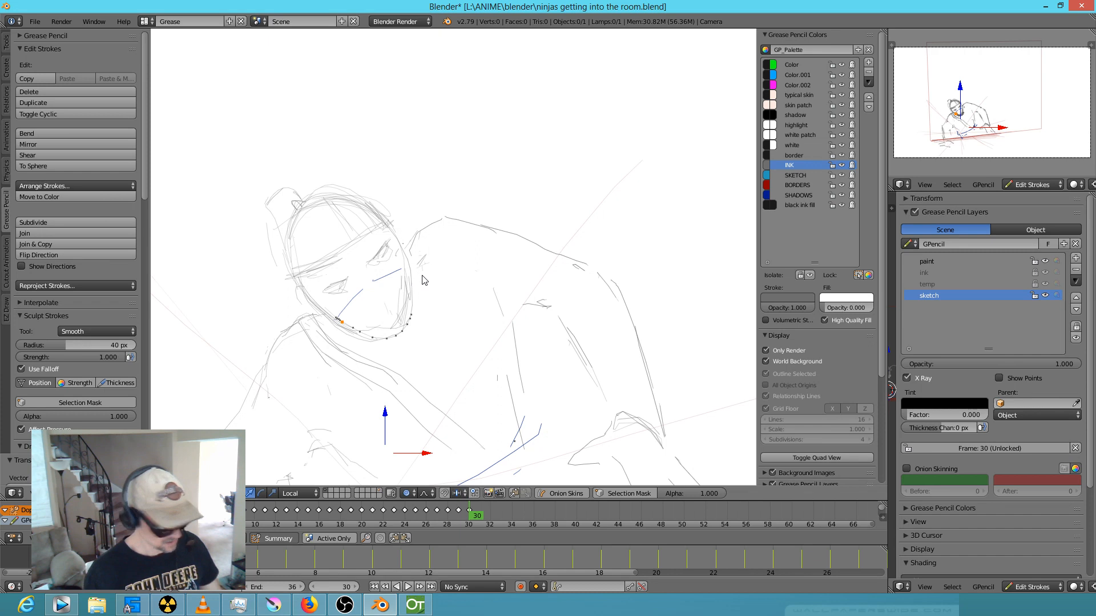
Lasso-select the head strokes and rotate them nearly upright about the 3D cursor at the jaw with proportional editing.
mouse_move(423, 274)
left_mouse_down("ctrl")
mouse_move(367, 176)
mouse_move(286, 171)
mouse_move(249, 250)
mouse_move(308, 308)
mouse_move(393, 359)
mouse_move(444, 297)
mouse_move(414, 235)
left_mouse_up("ctrl")
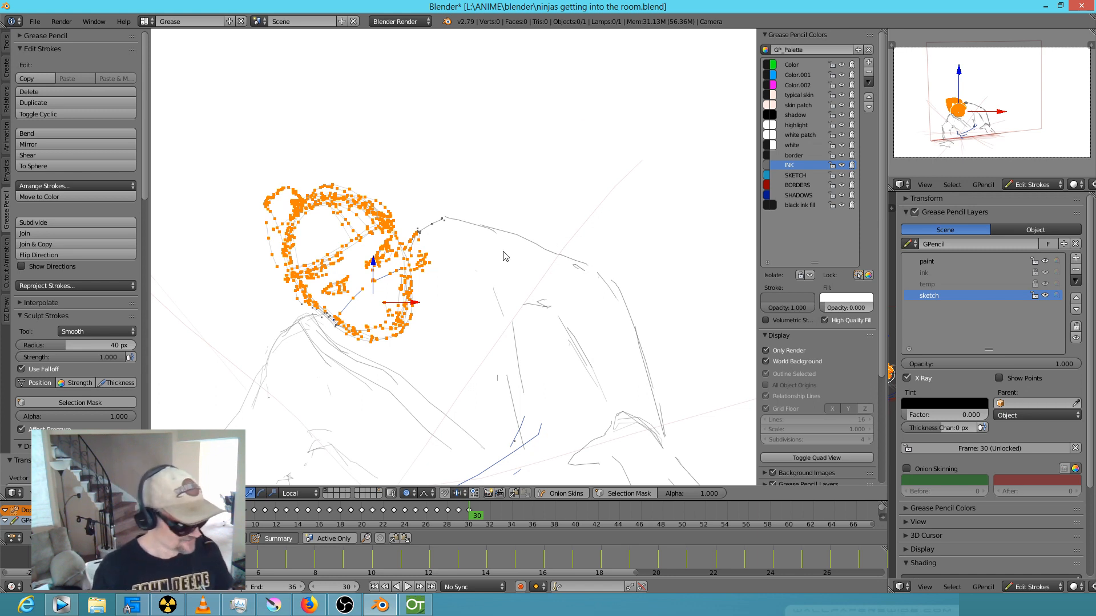
key("r")
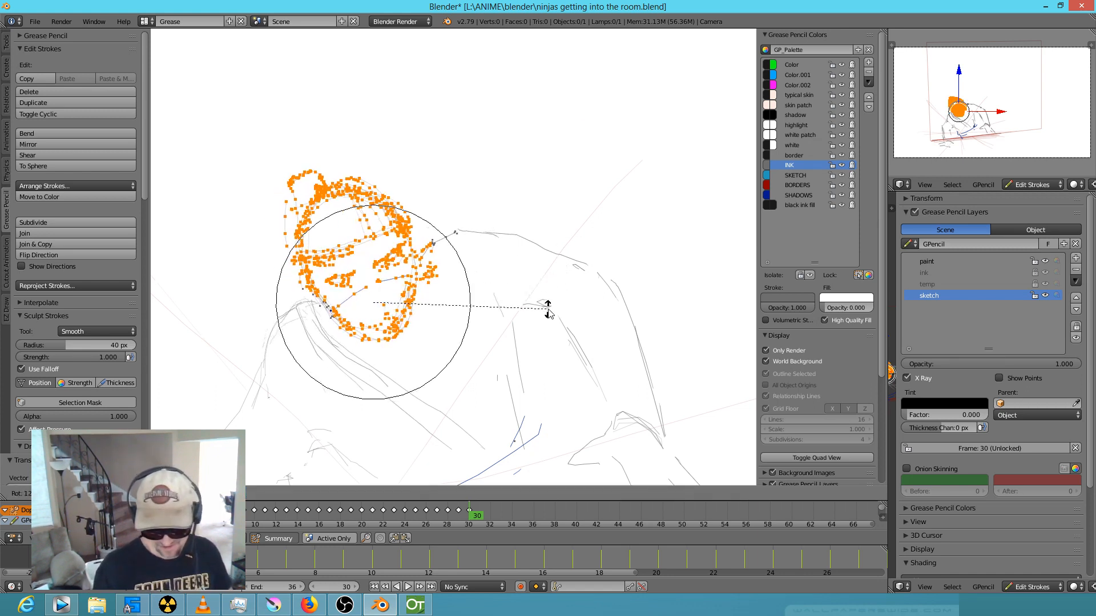
left_click(528, 337)
scroll(522, 328, "down", 4)
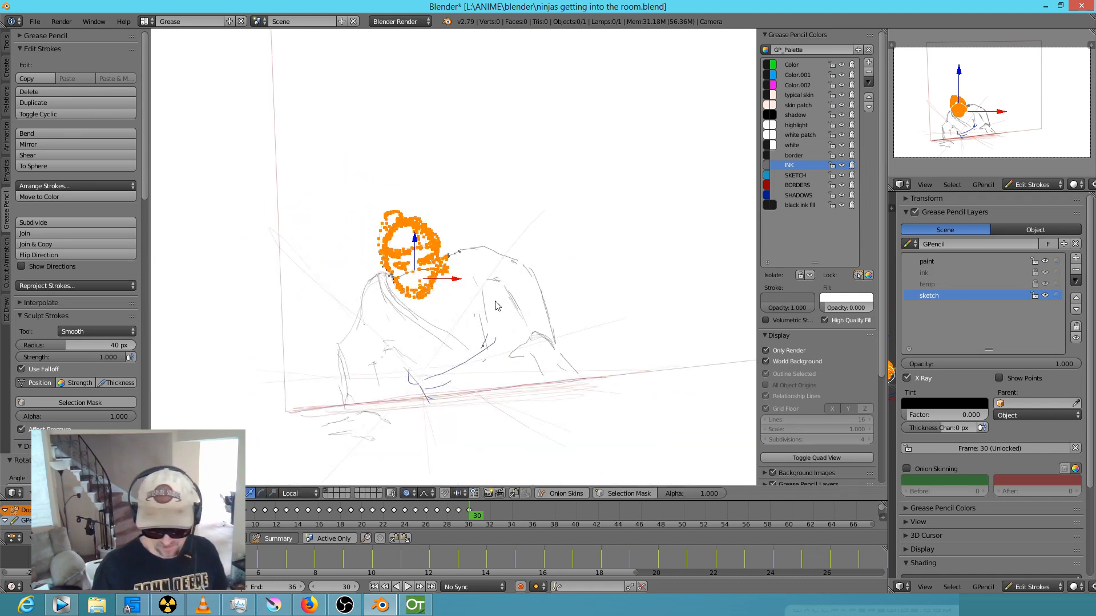
key("r")
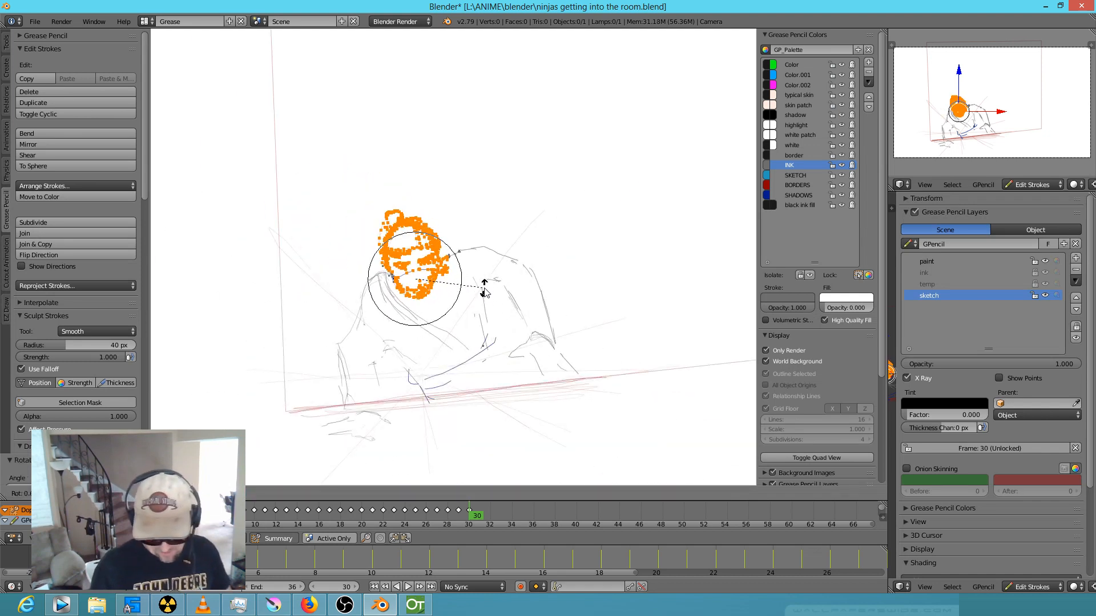
left_click(483, 290)
Reshape the outer sleeve stroke at the ninja's elbow, and compare the pose on frame 30 with frame 29.
mouse_move(358, 324)
right_mouse_down()
mouse_move(346, 321)
mouse_move(336, 356)
right_mouse_up()
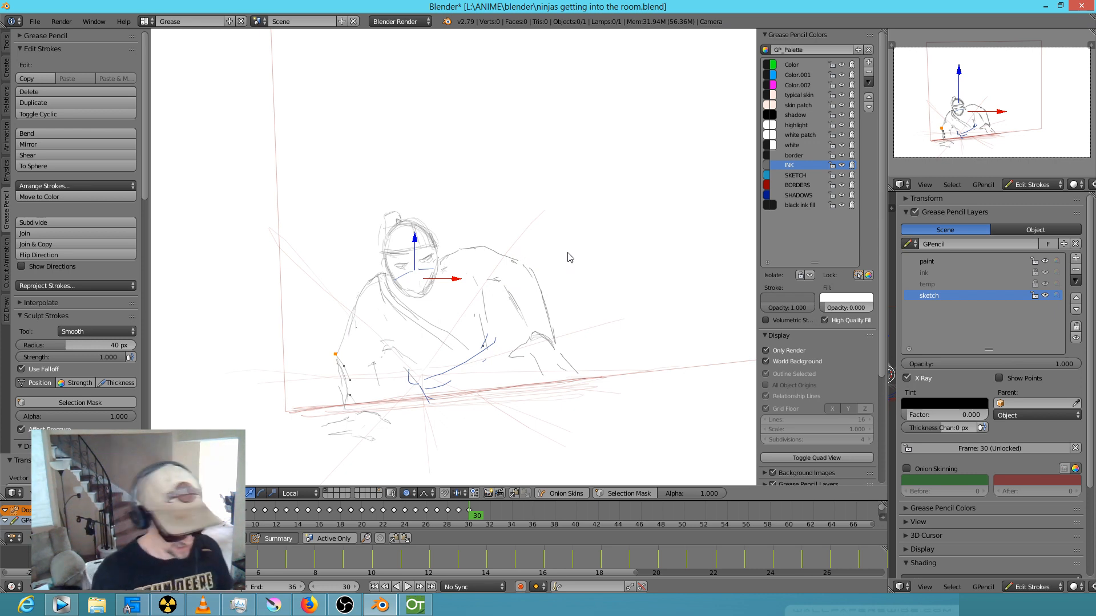
key("Left")
key("Right")
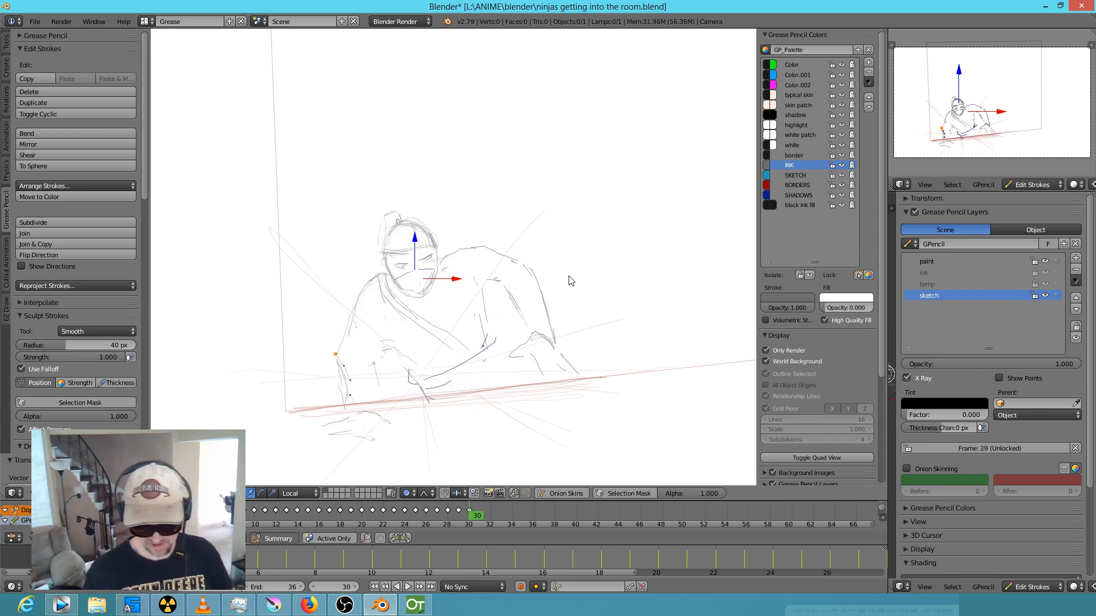
key("Left")
key("Right")
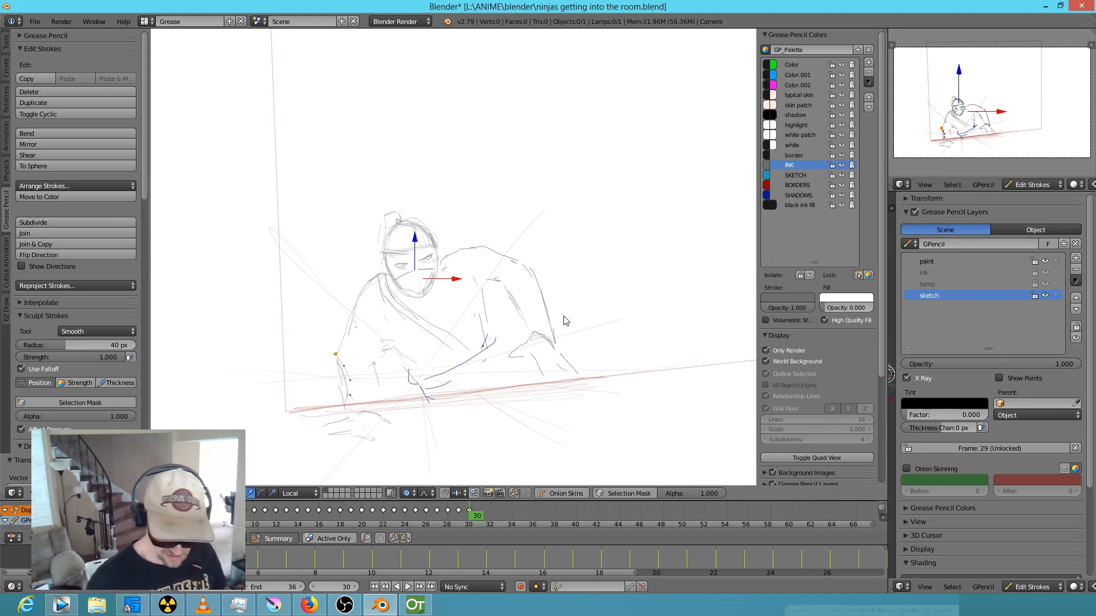
Erase the ninja's arm, hand and outer shoulder strokes on frame 30, keeping the head, chest and belt.
key("d")
mouse_move(577, 354)
right_mouse_down()
mouse_move(590, 320)
mouse_move(572, 347)
mouse_move(513, 261)
mouse_move(331, 372)
mouse_move(360, 385)
mouse_move(367, 362)
right_mouse_up()
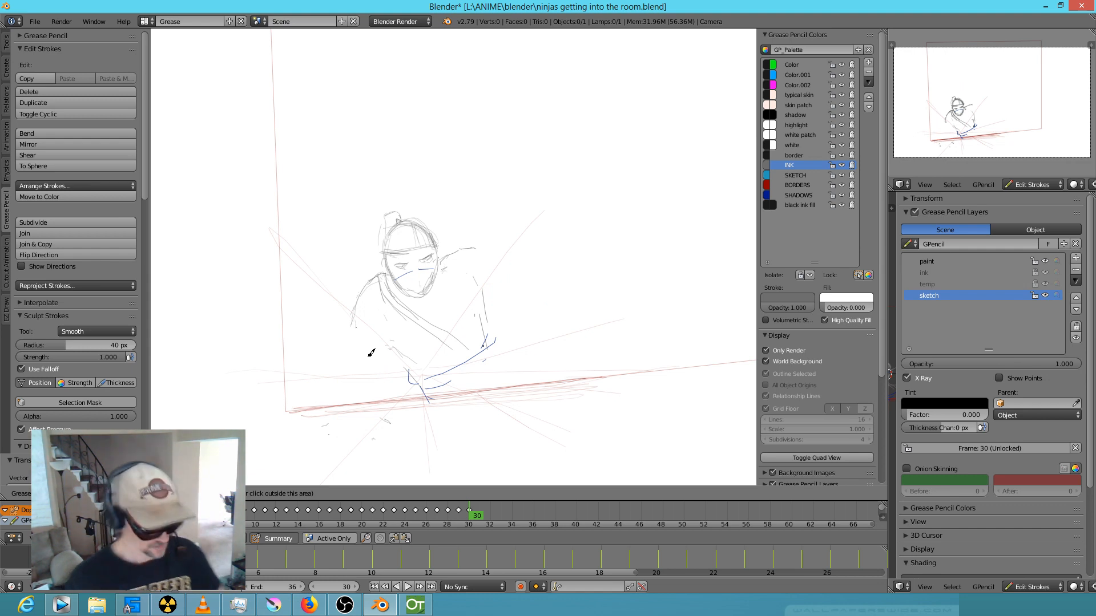
key("Escape")
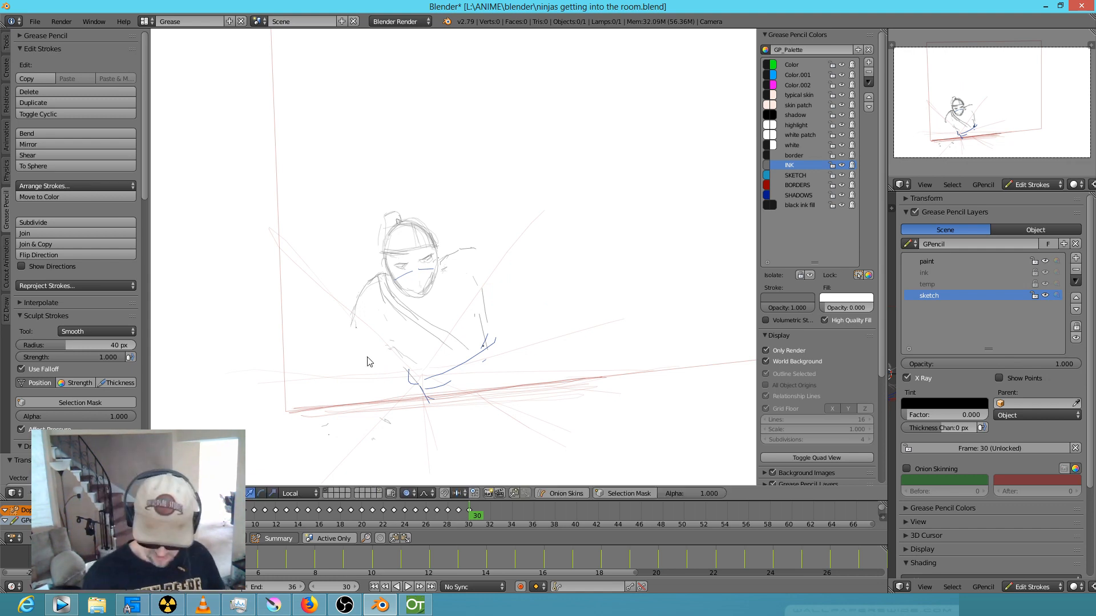
Turn on onion skinning and compare the ninja's pose on frame 30 with frame 29.
left_click(574, 494)
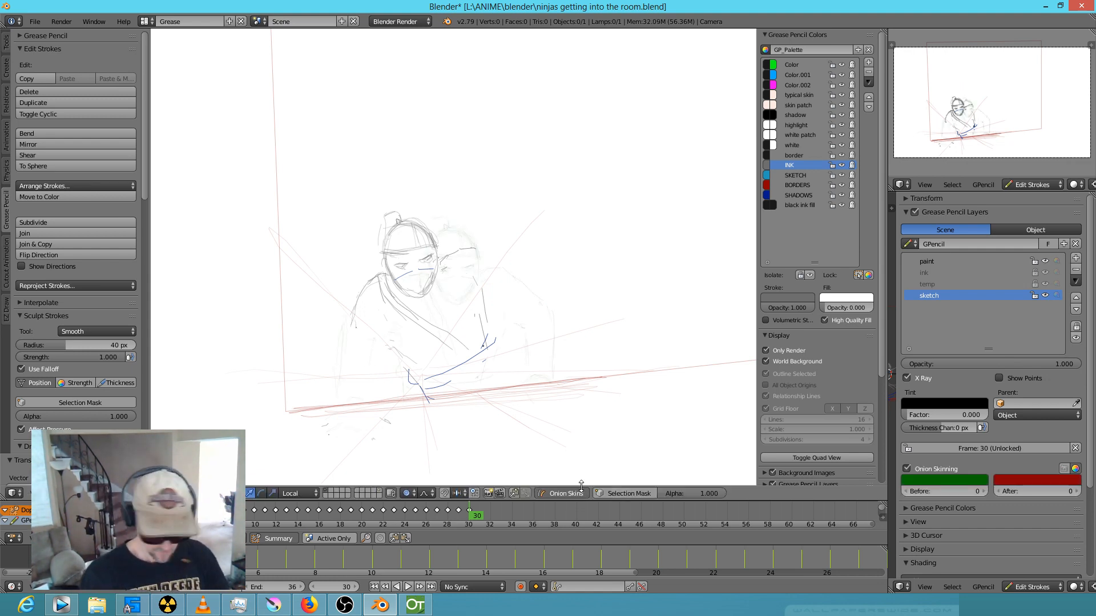
key("Left")
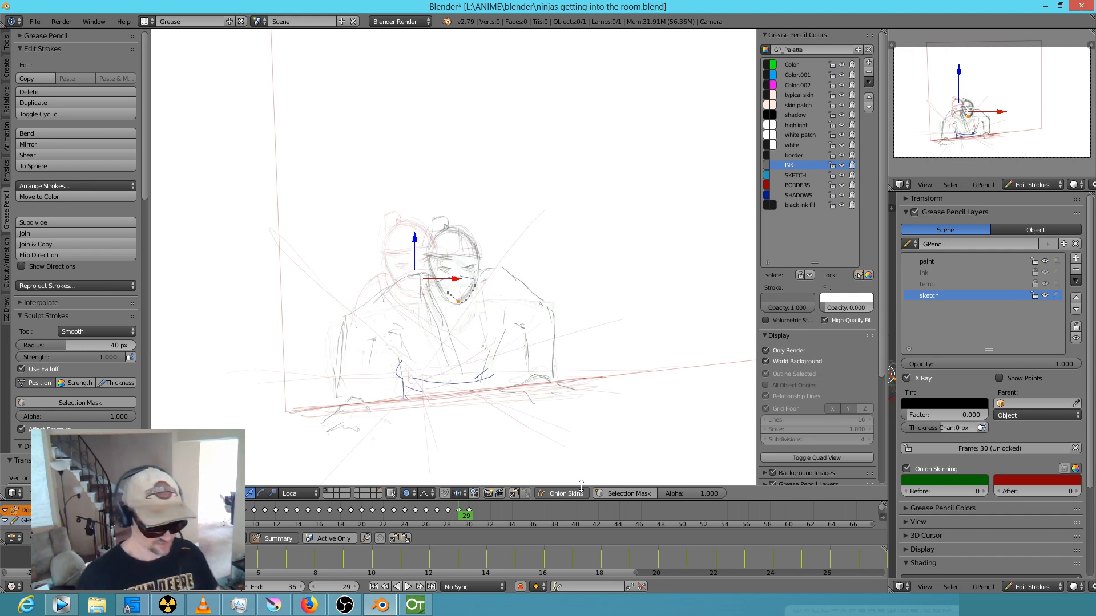
key("Right")
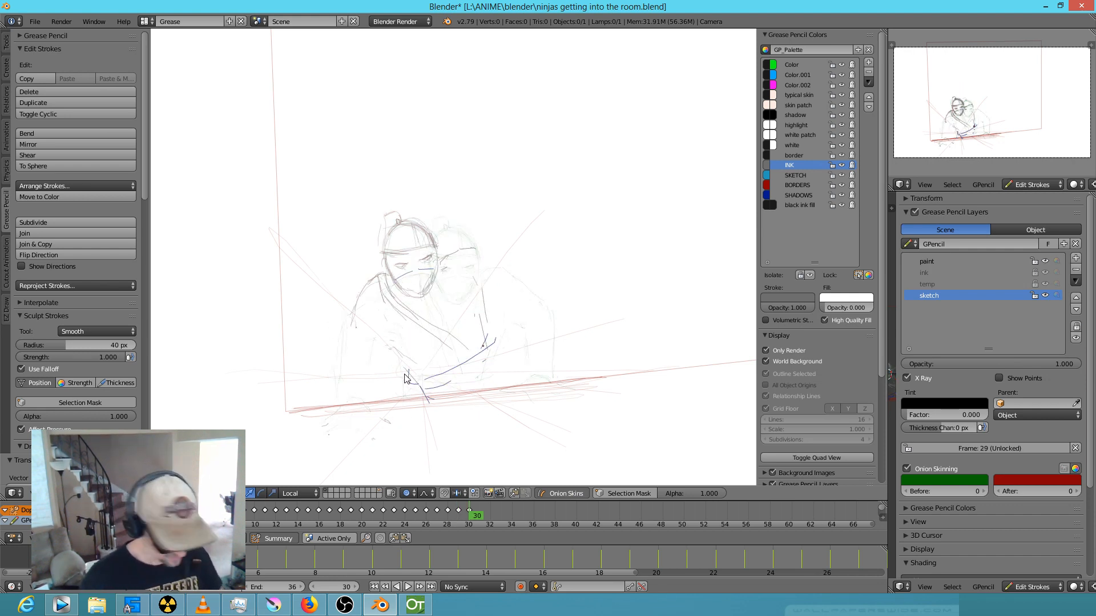
key("Right")
key("Left")
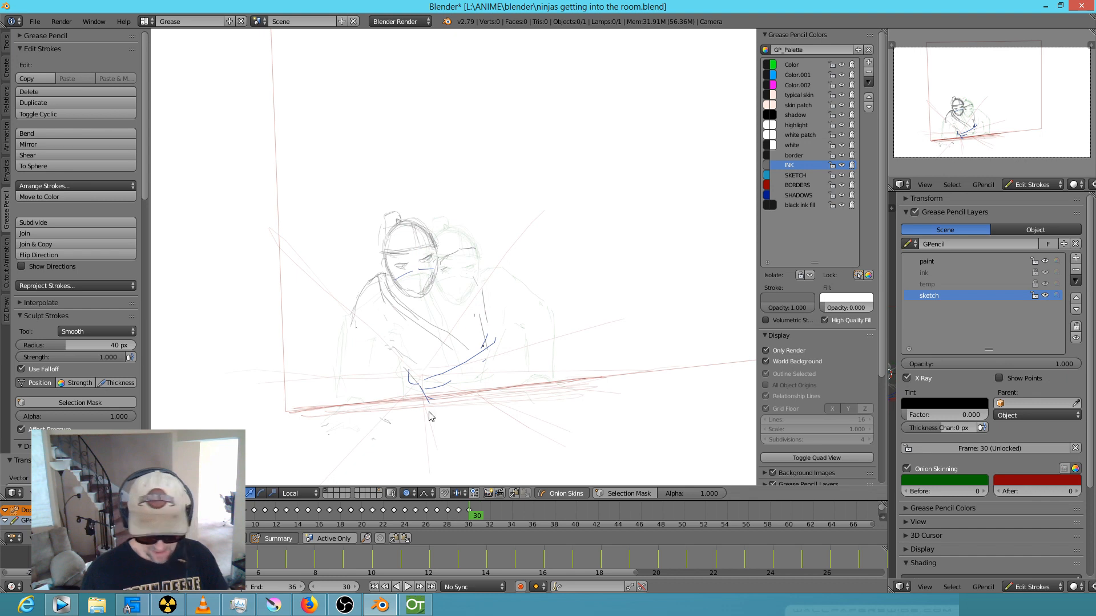
Copy the outer forearm and hand strokes from frame 29 and paste them into frame 30.
key("Left")
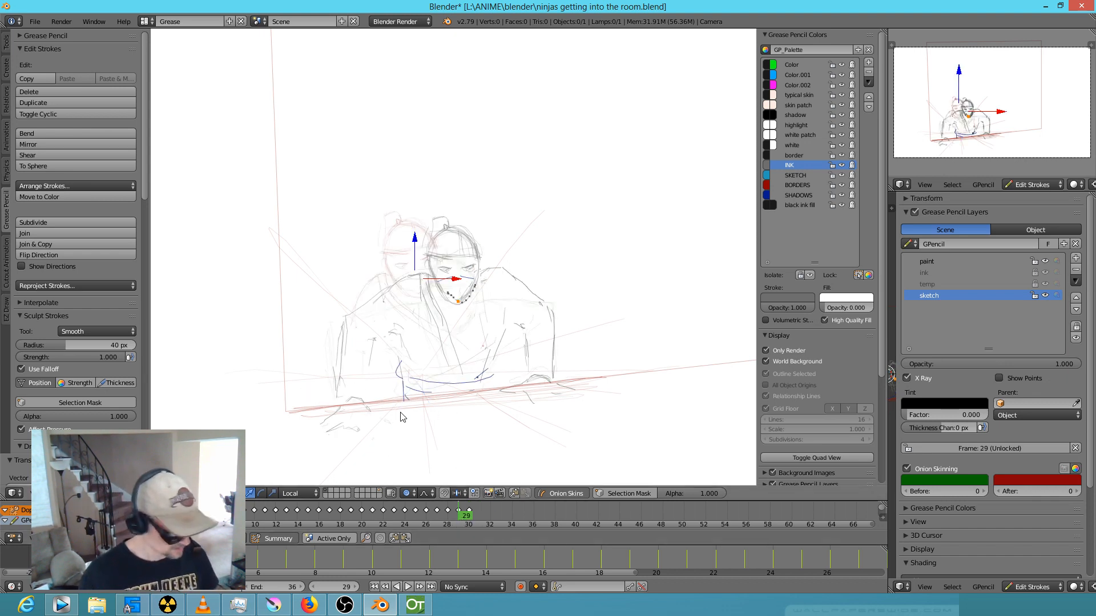
mouse_move(386, 407)
left_mouse_down("ctrl")
mouse_move(383, 375)
mouse_move(348, 328)
mouse_move(326, 436)
mouse_move(389, 404)
left_mouse_up("ctrl")
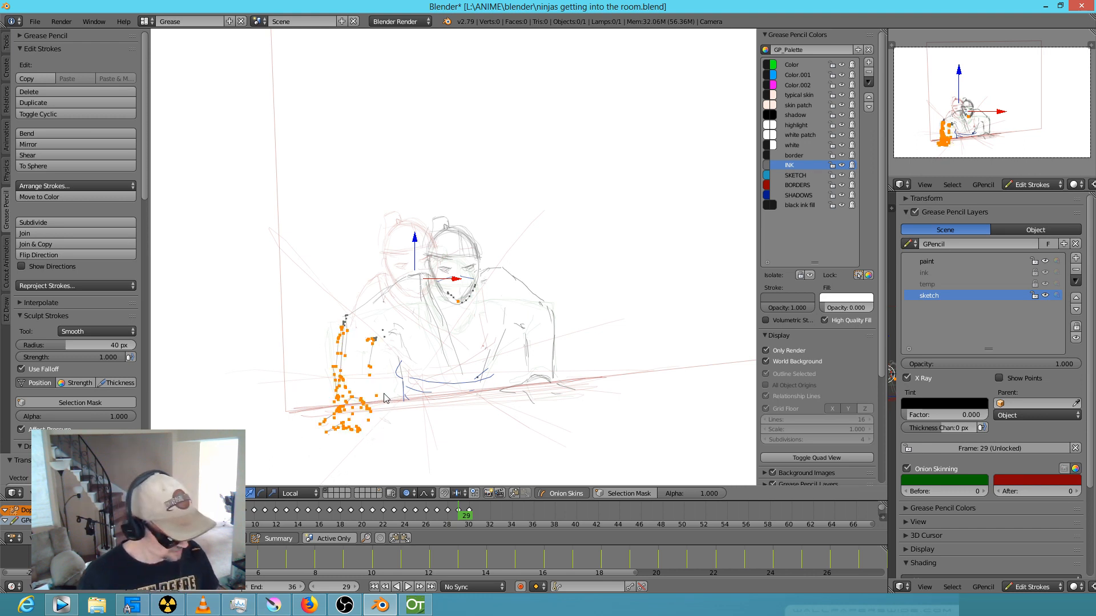
key("ctrl+c")
key("Right")
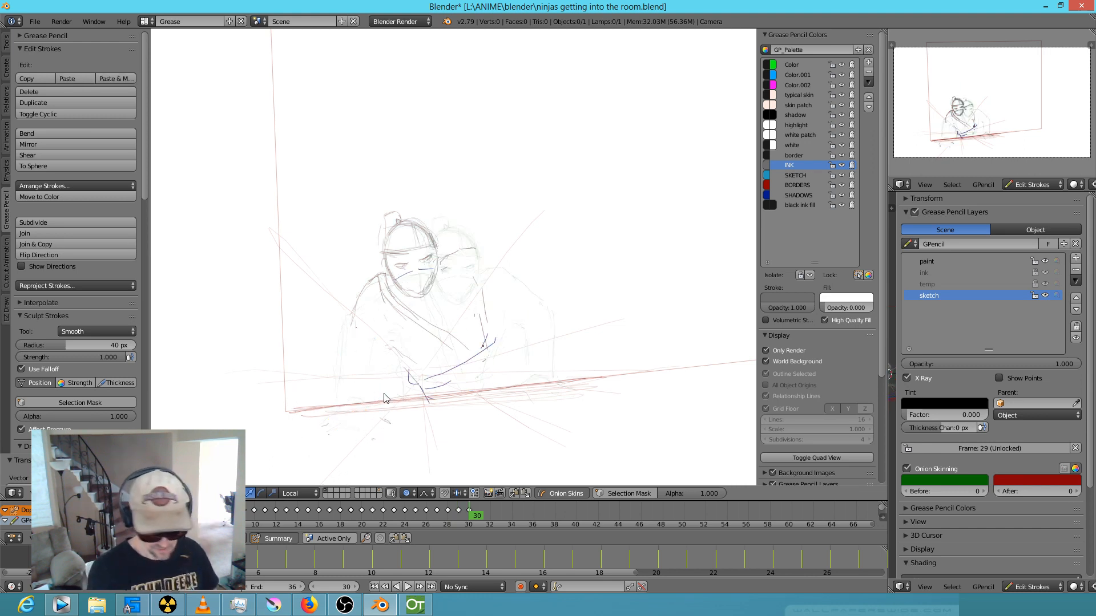
key("ctrl+v")
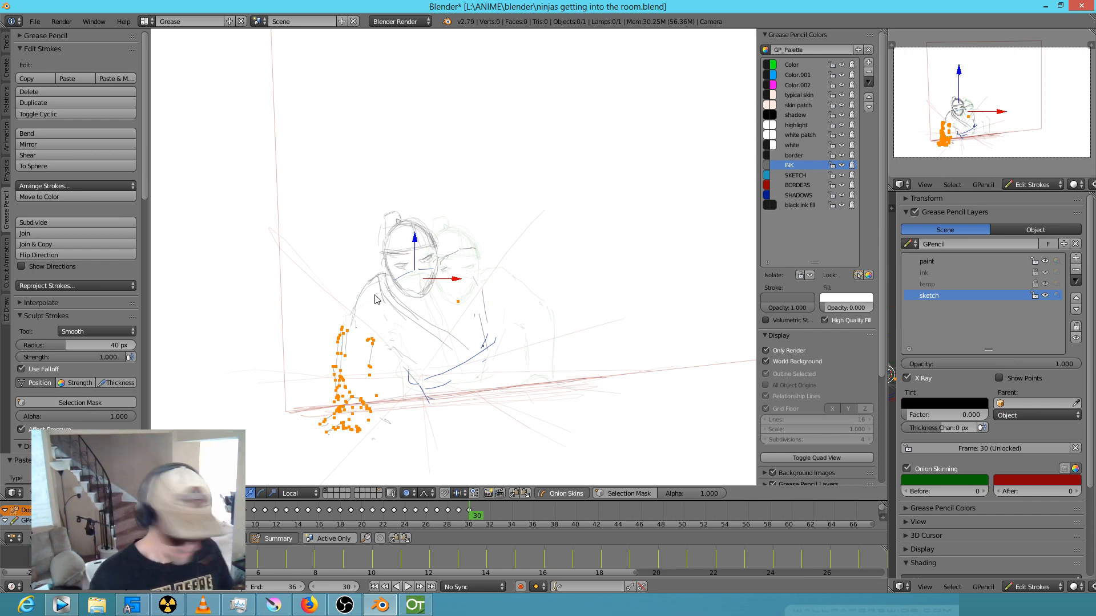
Sketch the rounded shoulder and the arm contours running down to the pasted hand, and clear the stroke selection.
key("e")
key("d")
mouse_move(381, 276)
left_mouse_down()
mouse_move(364, 277)
mouse_move(377, 276)
left_mouse_up()
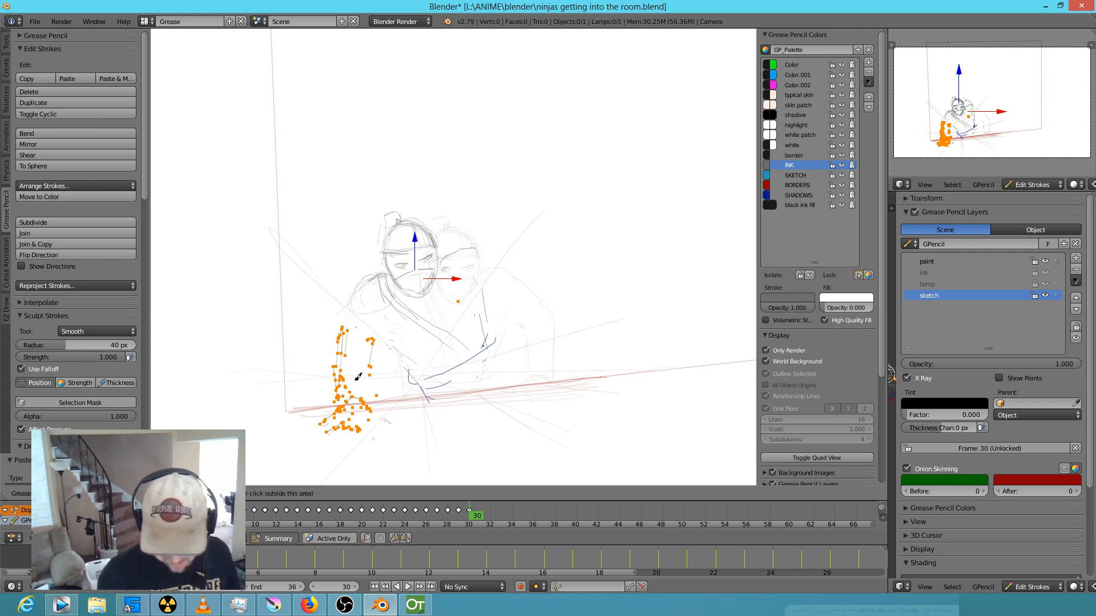
key("Escape")
key("a")
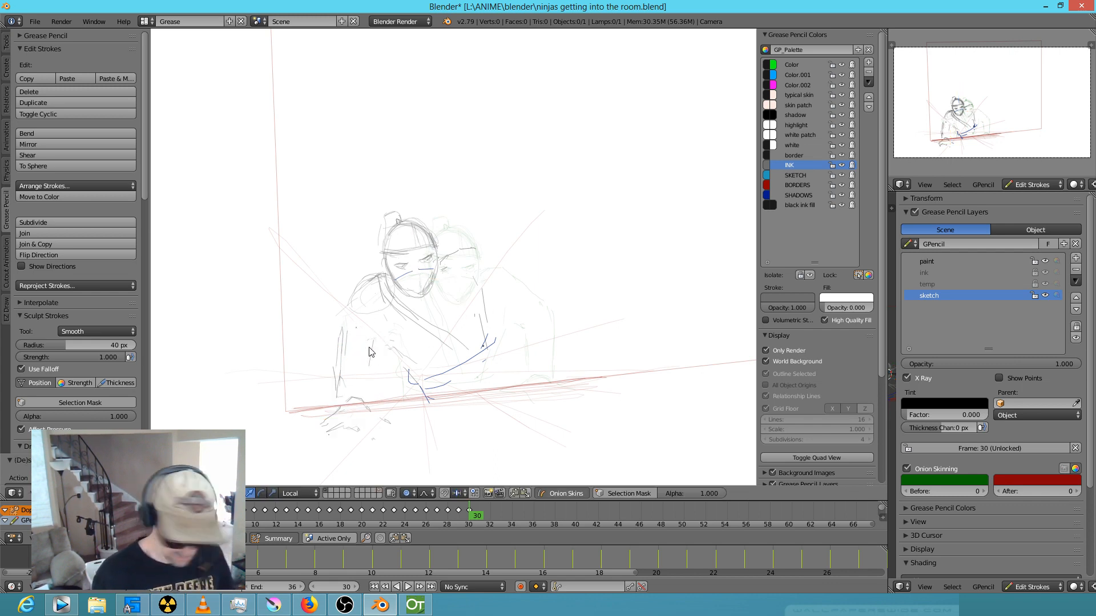
key("d")
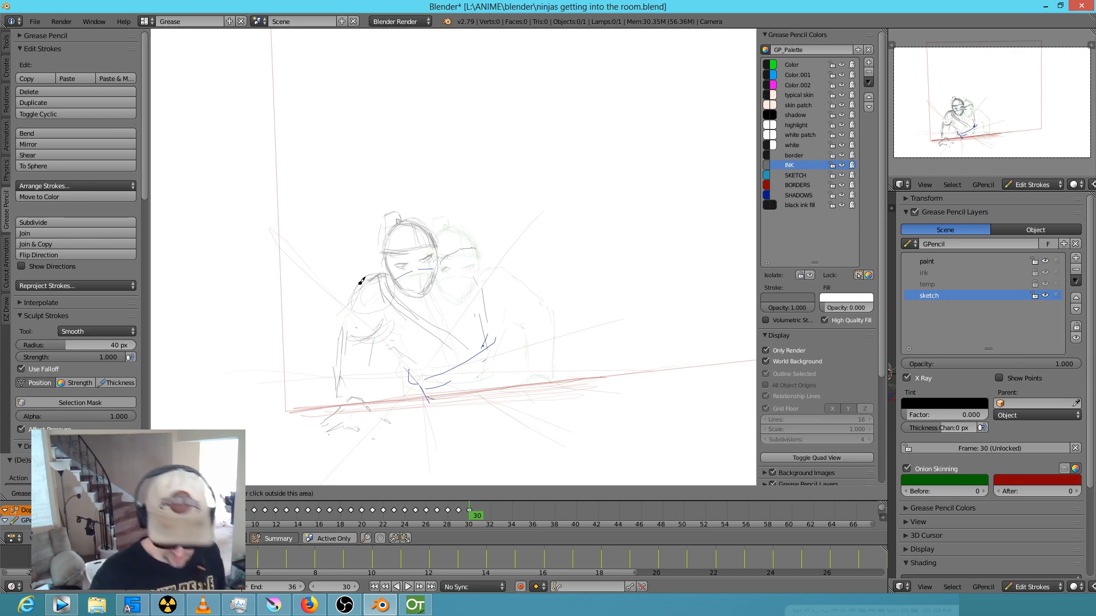
mouse_move(345, 337)
left_mouse_down()
mouse_move(340, 401)
mouse_move(368, 382)
left_mouse_up()
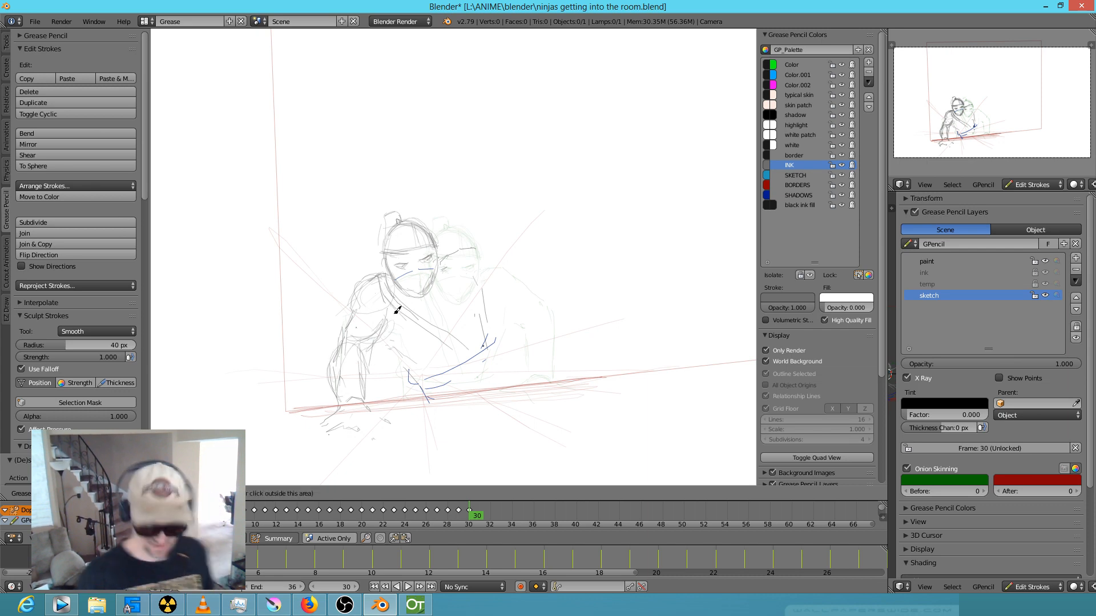
Sketch the opposite hand and fingers planted on the ledge on frame 30, repeatedly checking them against frame 29.
key("Left")
key("Right")
key("Left")
key("Right")
key("Left")
key("Right")
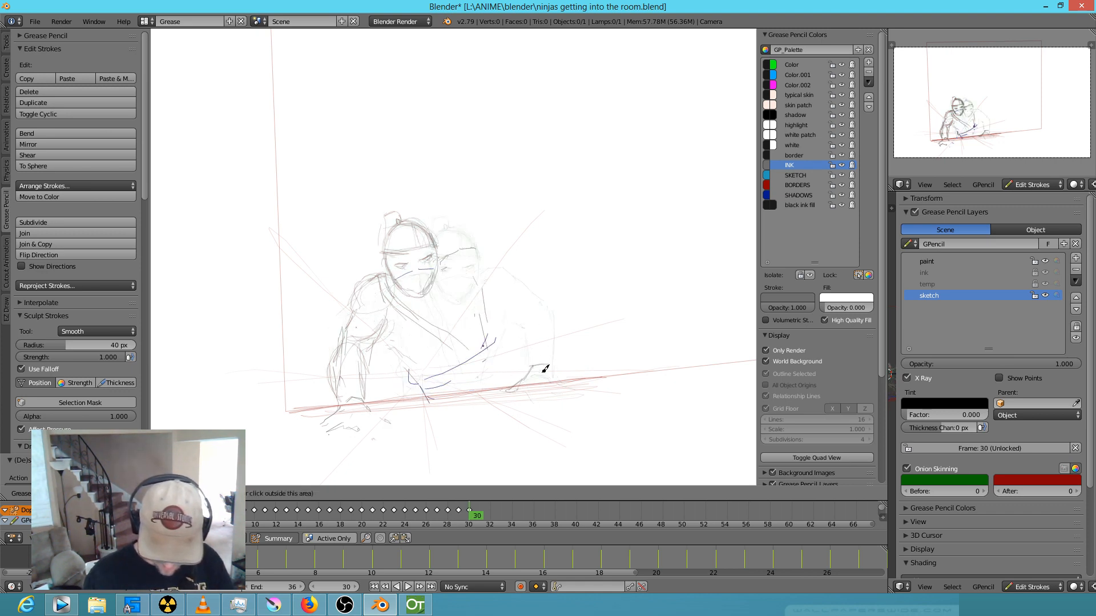
key("Left")
key("Right")
key("Left")
key("Right")
key("Left")
key("Right")
key("Left")
key("Right")
key("Left")
key("Right")
key("Right")
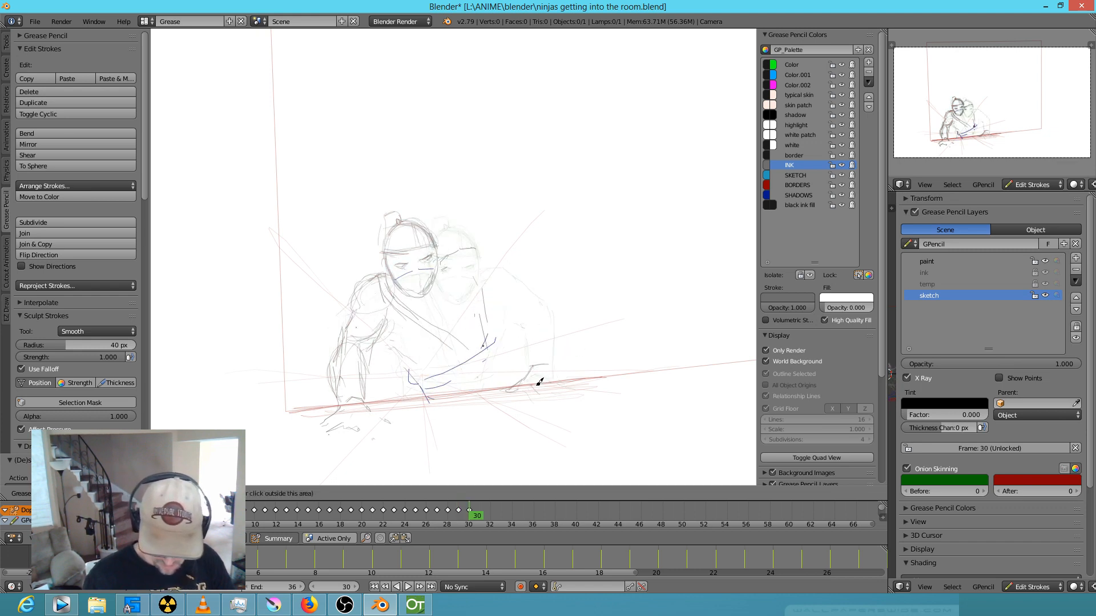
key("Left")
key("Right")
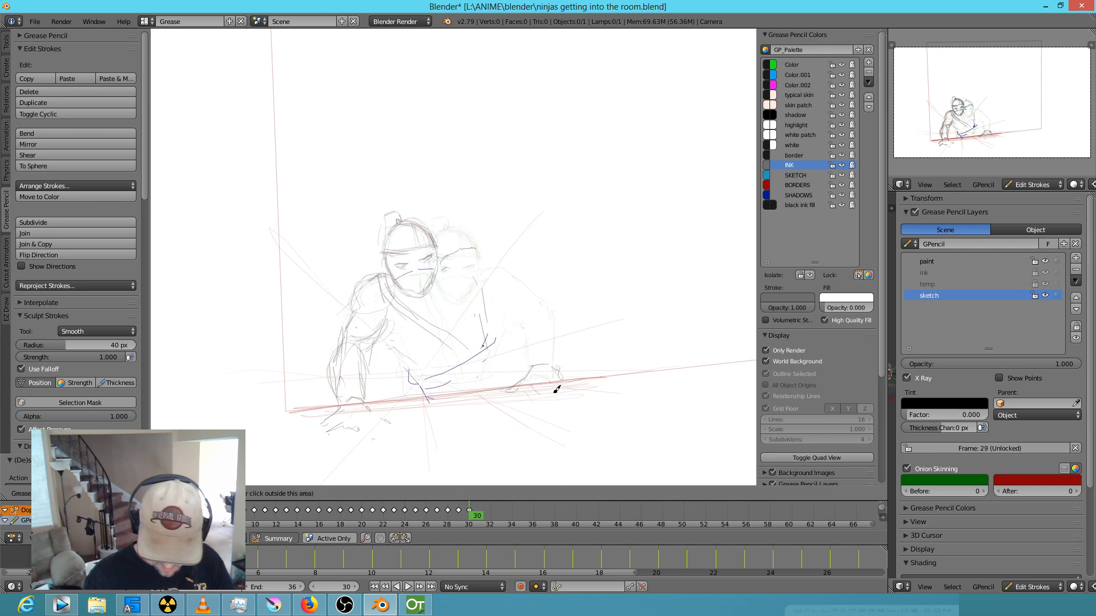
key("Left")
key("Right")
key("Left")
key("Right")
Erase the old shoulder line beside the head and sketch a new shoulder with the start of the upper arm.
right_click_drag(498, 246, 471, 248)
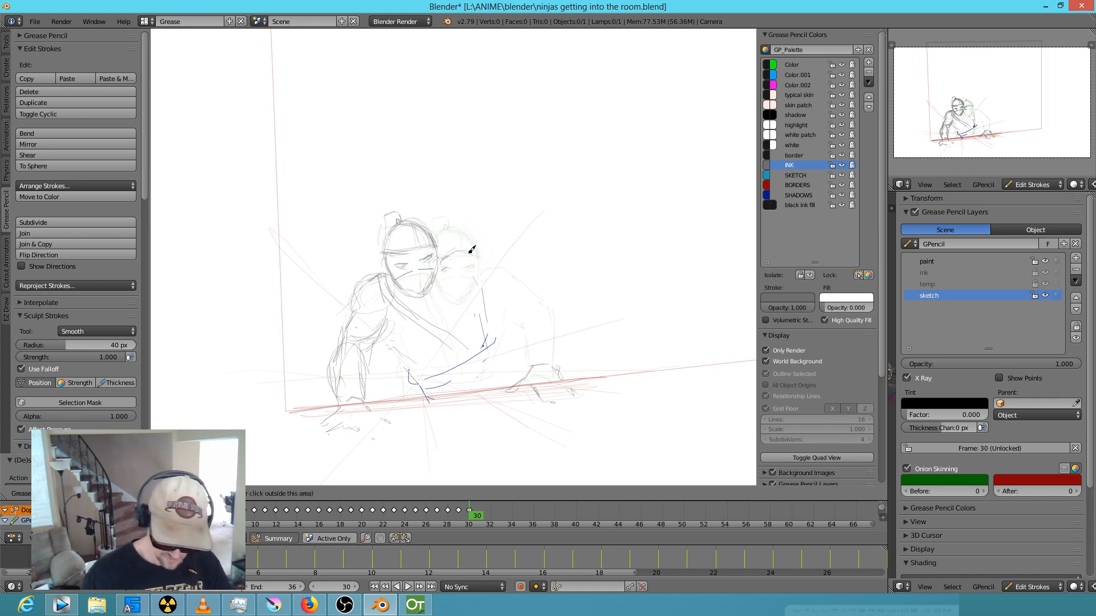
key("Left")
mouse_move(485, 257)
left_mouse_down()
mouse_move(540, 304)
mouse_move(529, 304)
left_mouse_up()
key("Right")
right_click_drag(523, 269, 515, 268)
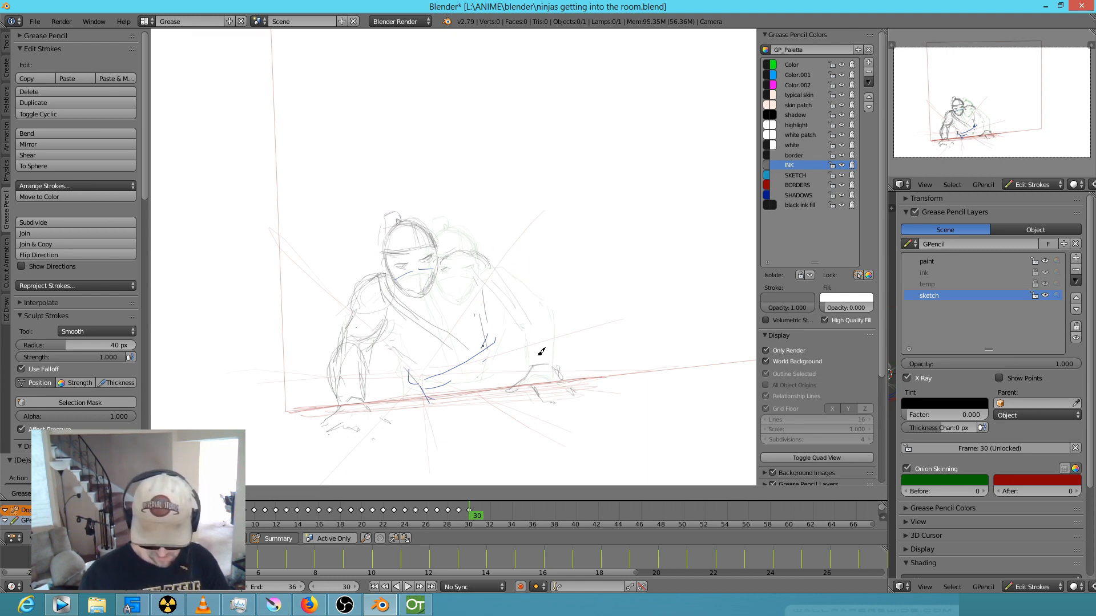
Sketch the second arm from the shoulder through the elbow to the planted hand, comparing it with frame 29.
left_click_drag(473, 276, 529, 359)
key("Left")
key("Right")
mouse_move(451, 255)
left_mouse_down()
mouse_move(441, 256)
mouse_move(472, 237)
mouse_move(453, 247)
mouse_move(488, 257)
mouse_move(479, 296)
mouse_move(501, 319)
left_mouse_up()
mouse_move(496, 302)
left_mouse_down()
mouse_move(503, 322)
mouse_move(508, 296)
mouse_move(528, 354)
mouse_move(556, 358)
mouse_move(495, 277)
left_mouse_up()
key("Left")
key("Right")
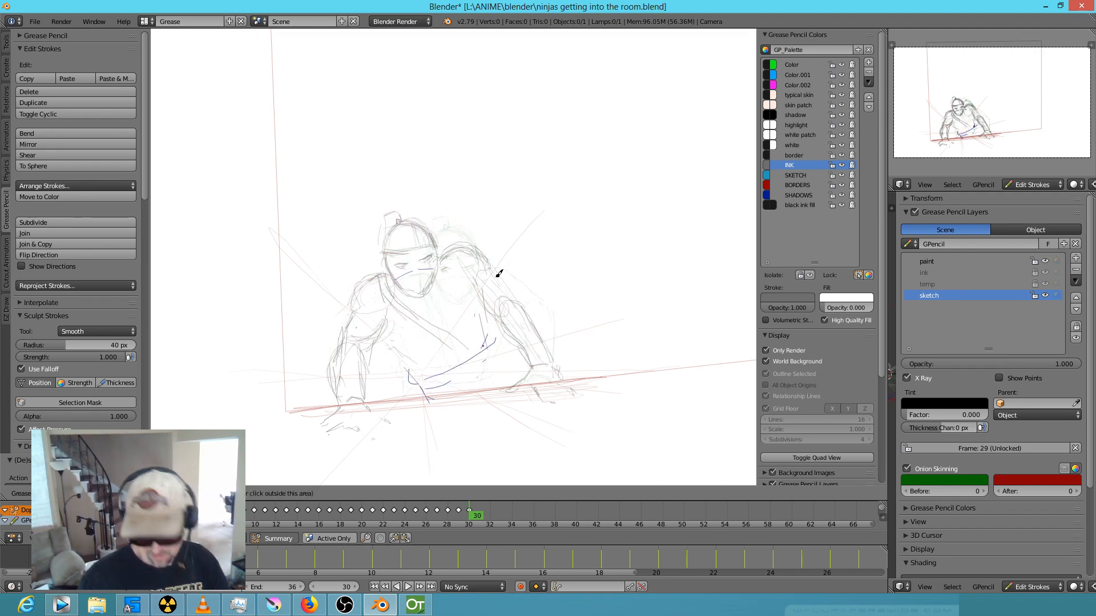
key("Left")
key("Right")
key("Left")
key("Right")
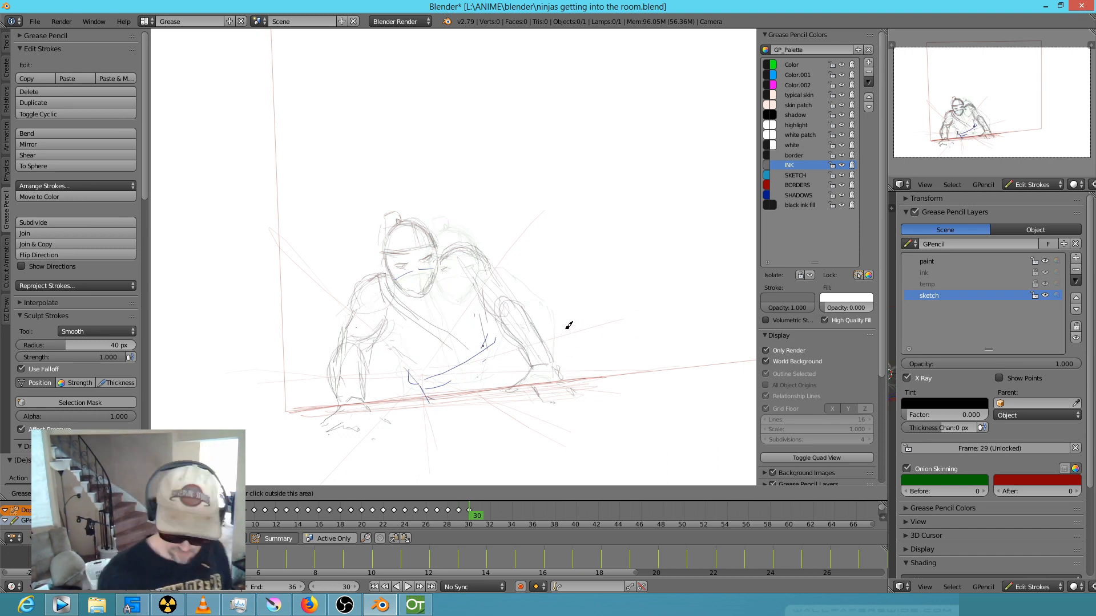
Sketch the leg stretched out behind the arm along the ledge, and compare it with the neighbouring frames.
mouse_move(585, 299)
middle_mouse_down("shift")
mouse_move(521, 252)
mouse_move(526, 310)
mouse_move(514, 281)
mouse_move(482, 286)
middle_mouse_up("shift")
mouse_move(479, 354)
left_mouse_down()
mouse_move(509, 392)
mouse_move(559, 349)
mouse_move(624, 362)
mouse_move(660, 345)
mouse_move(656, 367)
mouse_move(662, 346)
mouse_move(495, 365)
mouse_move(448, 357)
left_mouse_up()
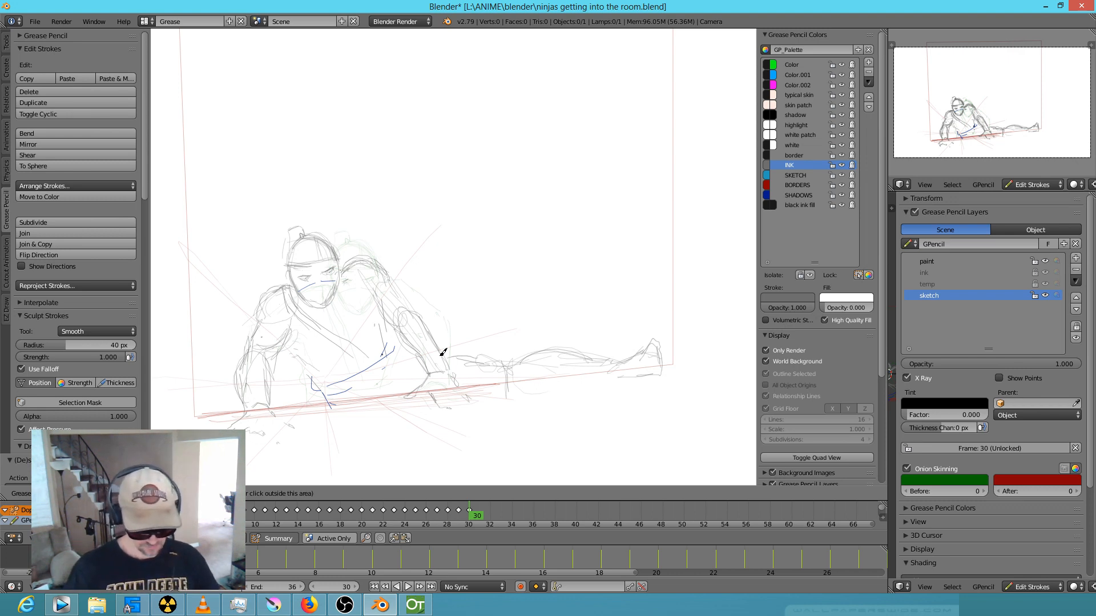
key("Left")
key("Right")
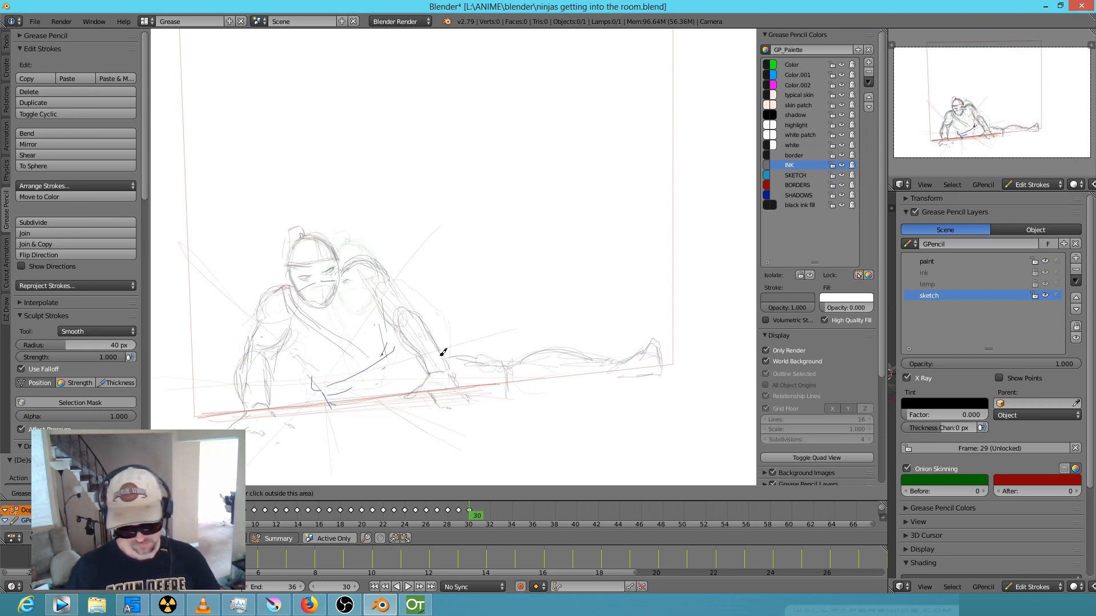
key("Right")
key("Left")
key("Left")
key("Right")
Erase the foot and lower leg beyond the knee and redraw the thigh and rounded knee.
mouse_move(664, 334)
left_mouse_down()
mouse_move(631, 342)
mouse_move(558, 333)
mouse_move(514, 379)
mouse_move(526, 368)
mouse_move(464, 350)
mouse_move(501, 350)
mouse_move(485, 384)
mouse_move(509, 347)
mouse_move(487, 345)
mouse_move(449, 372)
mouse_move(406, 354)
mouse_move(375, 381)
left_mouse_up()
key("Left")
key("Right")
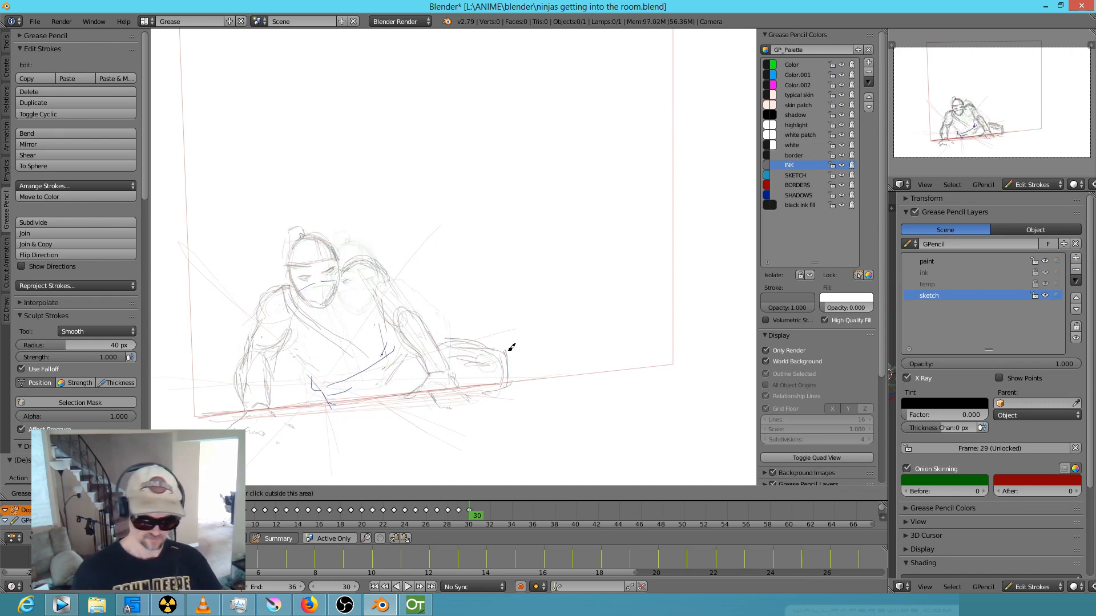
left_click_drag(506, 357, 506, 373)
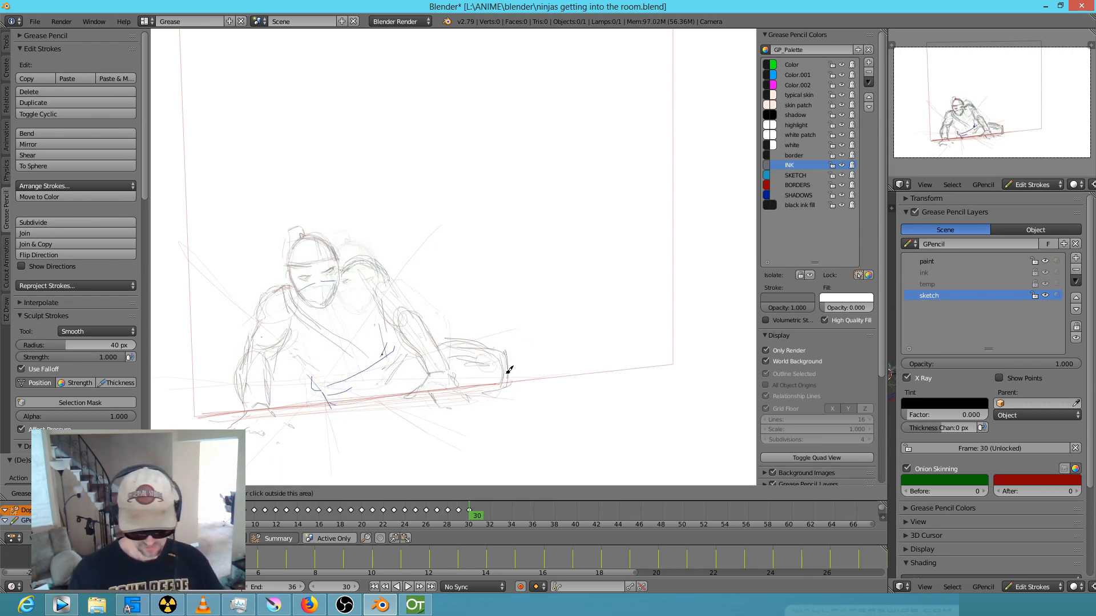
Advance to frame 31, lasso-select the ninja's head strokes and place the 3D cursor at the waist.
key("Right")
key("Escape")
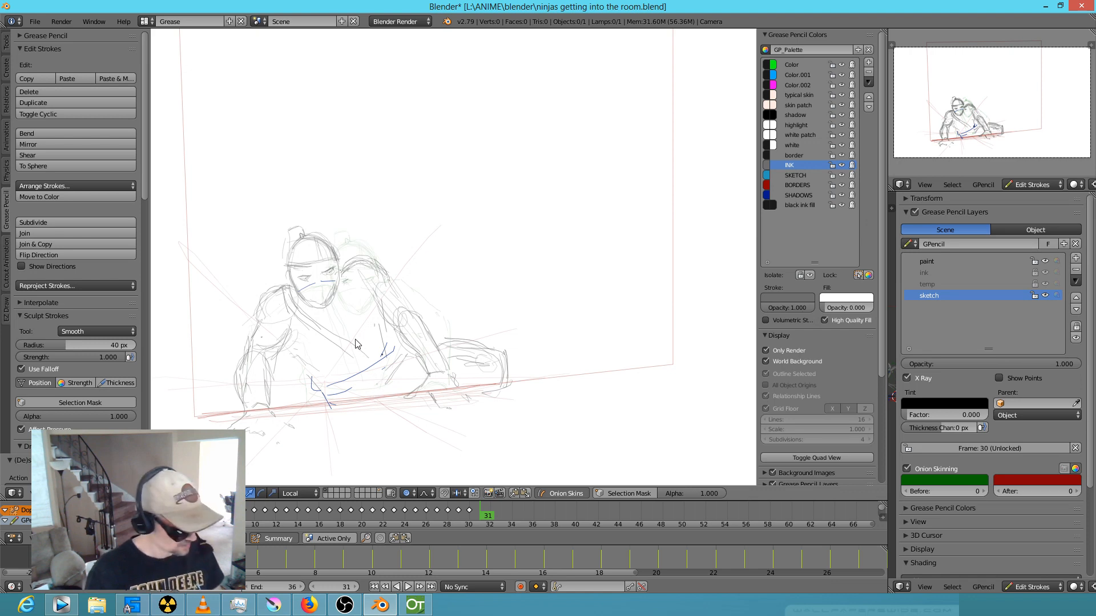
mouse_move(403, 330)
left_mouse_down("ctrl")
mouse_move(362, 313)
mouse_move(365, 391)
mouse_move(394, 300)
mouse_move(312, 220)
mouse_move(269, 318)
mouse_move(293, 224)
mouse_move(305, 220)
left_mouse_up("ctrl")
key("Tab")
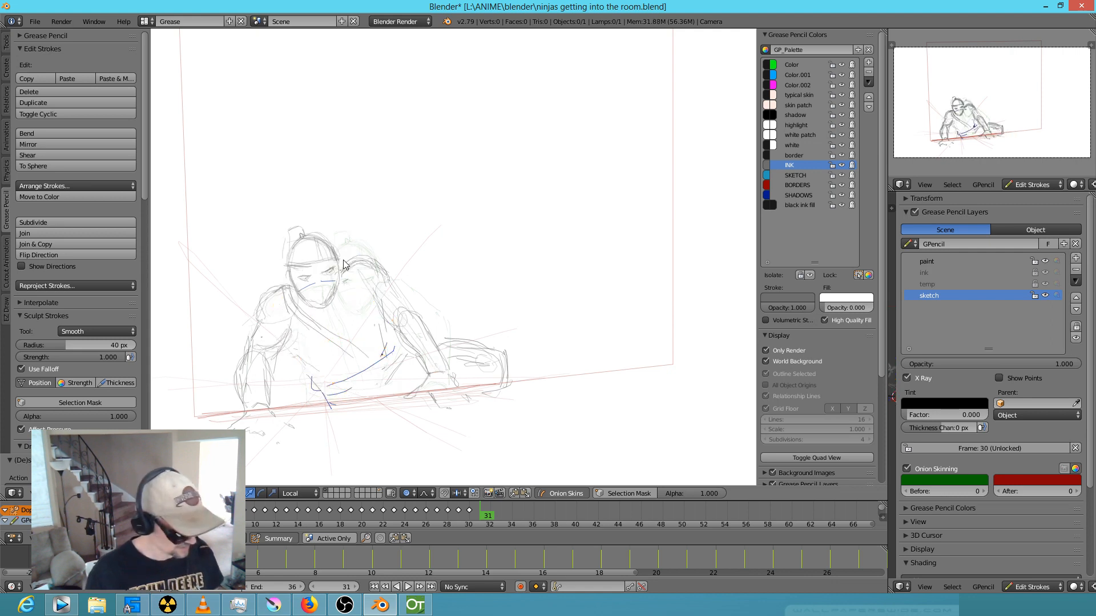
mouse_move(356, 272)
left_mouse_down("ctrl")
mouse_move(335, 220)
mouse_move(278, 274)
mouse_move(334, 319)
mouse_move(329, 341)
mouse_move(345, 368)
mouse_move(368, 304)
mouse_move(345, 231)
left_mouse_up("ctrl")
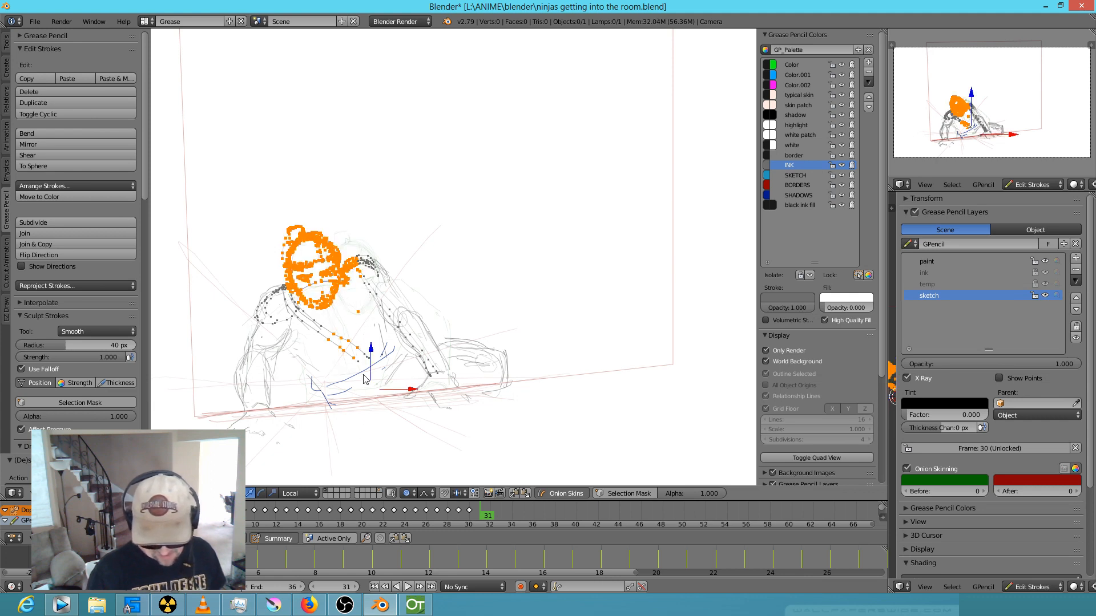
left_click(368, 386)
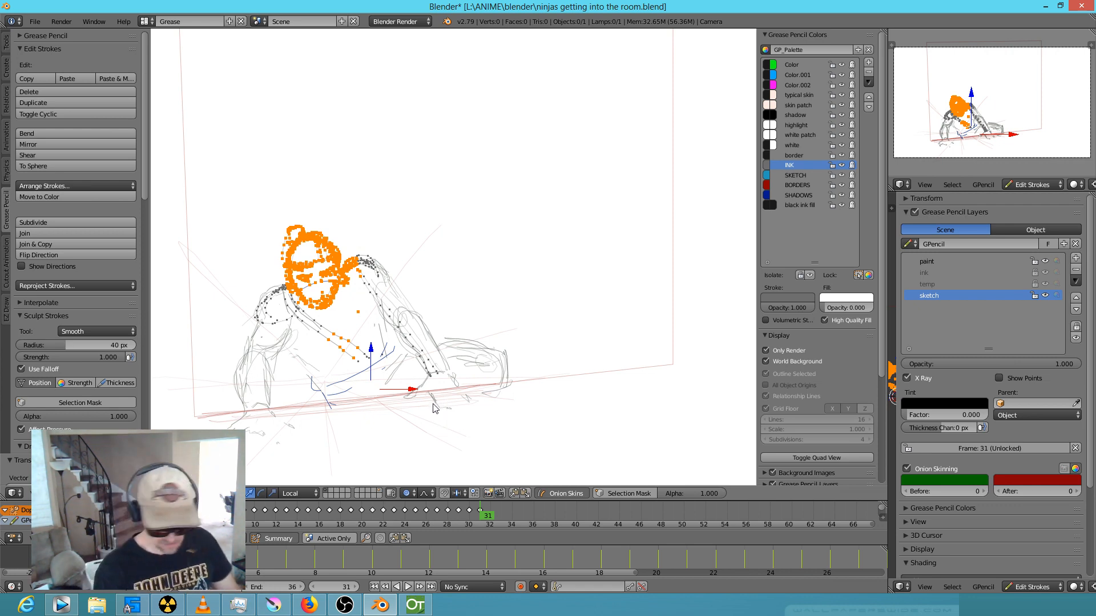
Tilt the head and upper body outward about the 3D cursor on frame 31, using a larger proportional editing radius.
key("r")
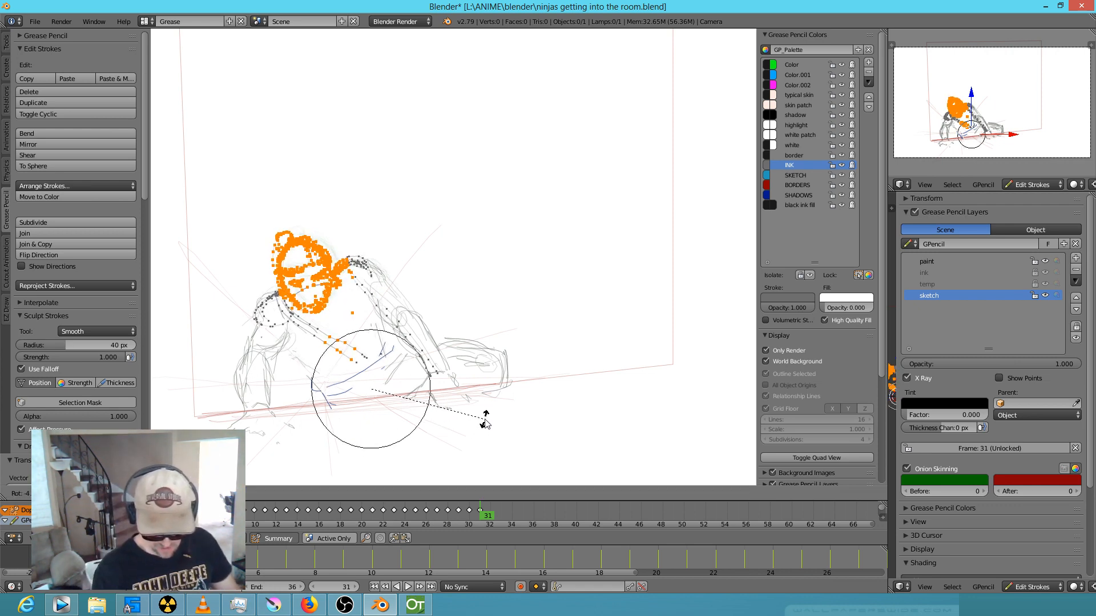
scroll(485, 425, "down", 4)
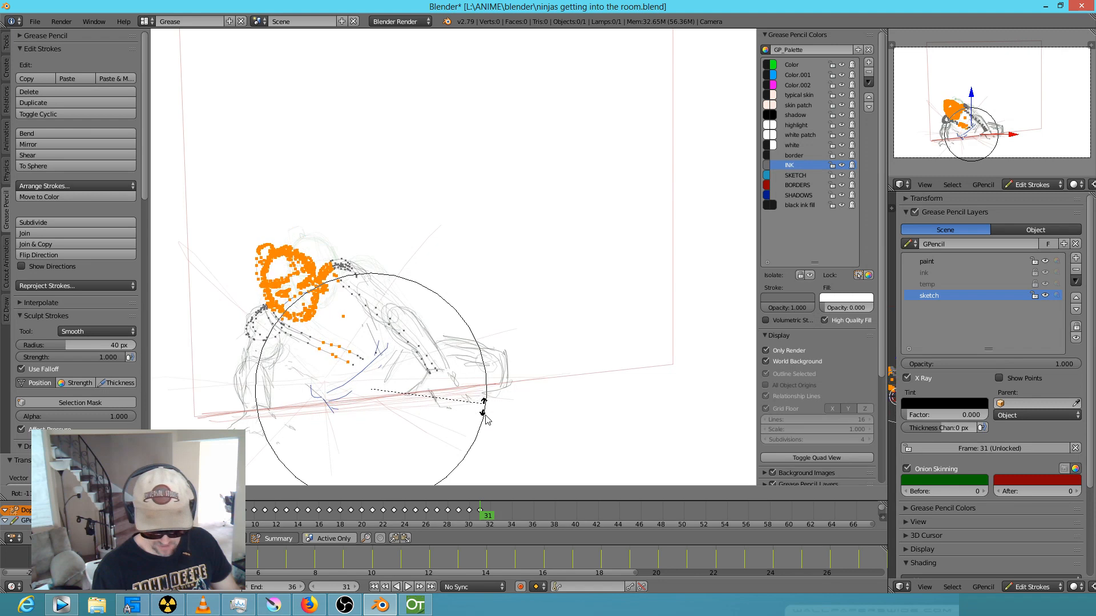
left_click(478, 455)
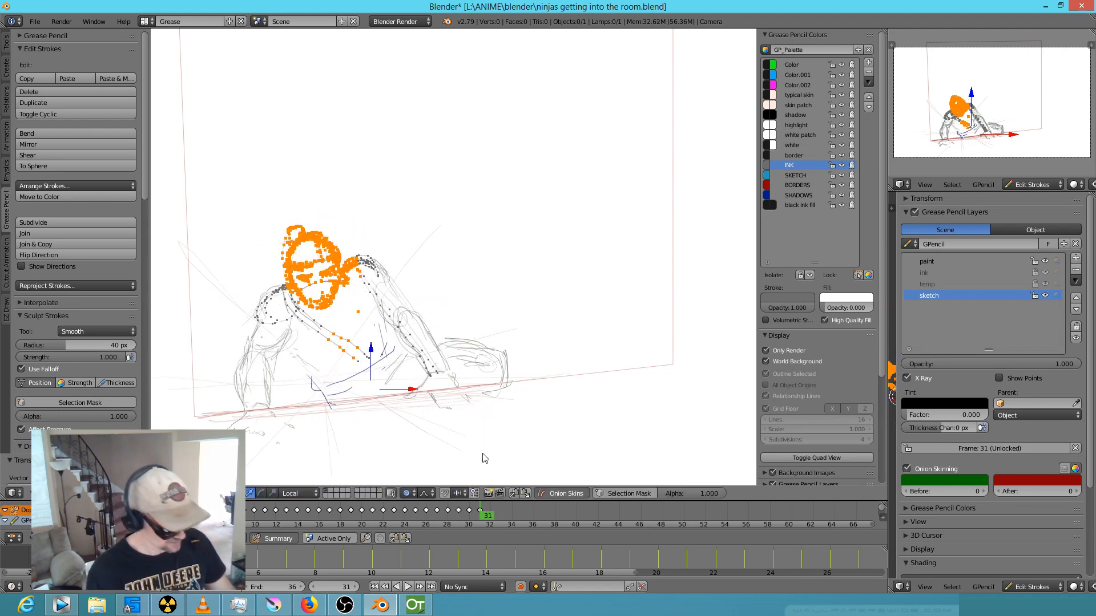
key("r")
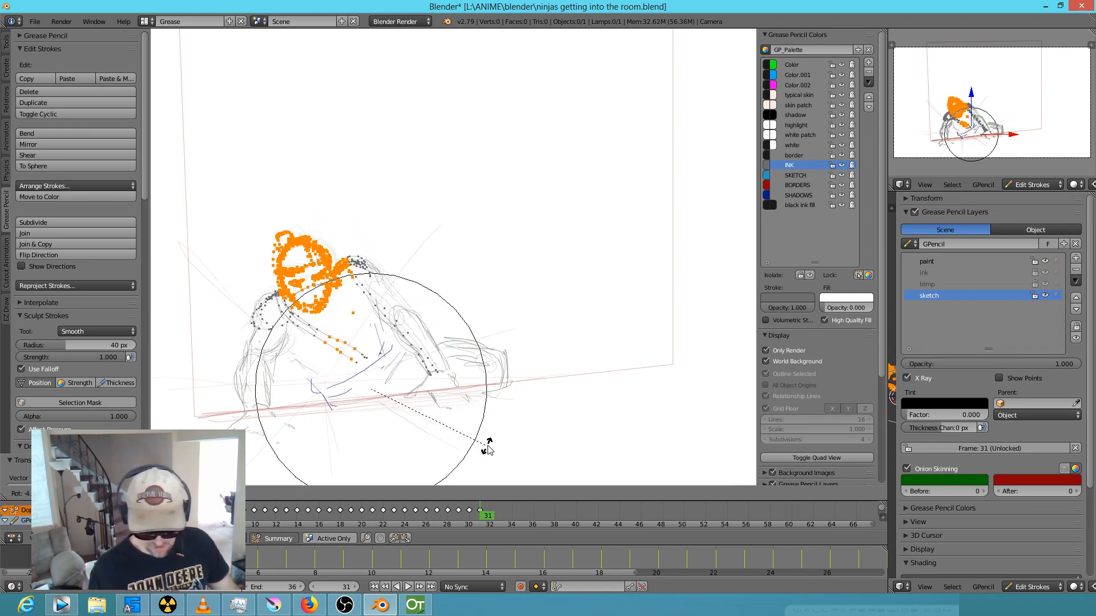
scroll(489, 439, "down", 2)
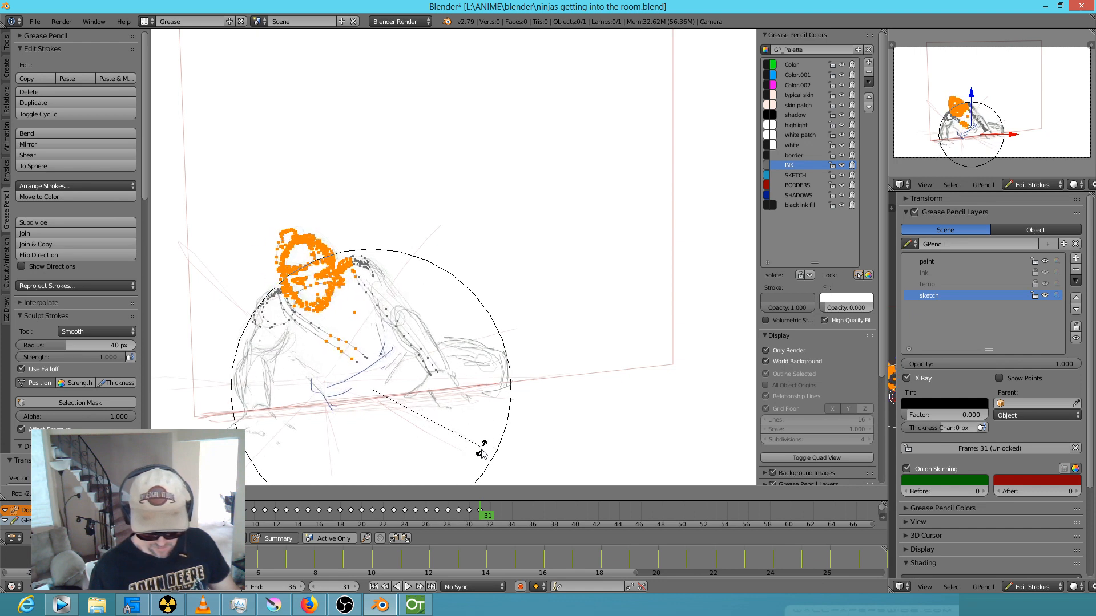
left_click(477, 463)
key("r")
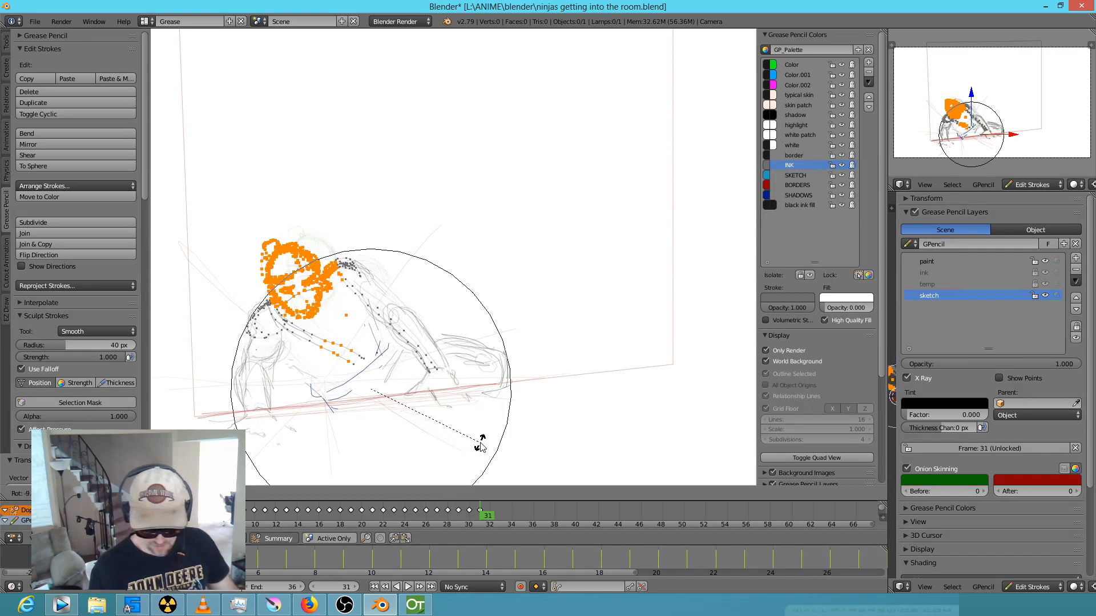
left_click(482, 446)
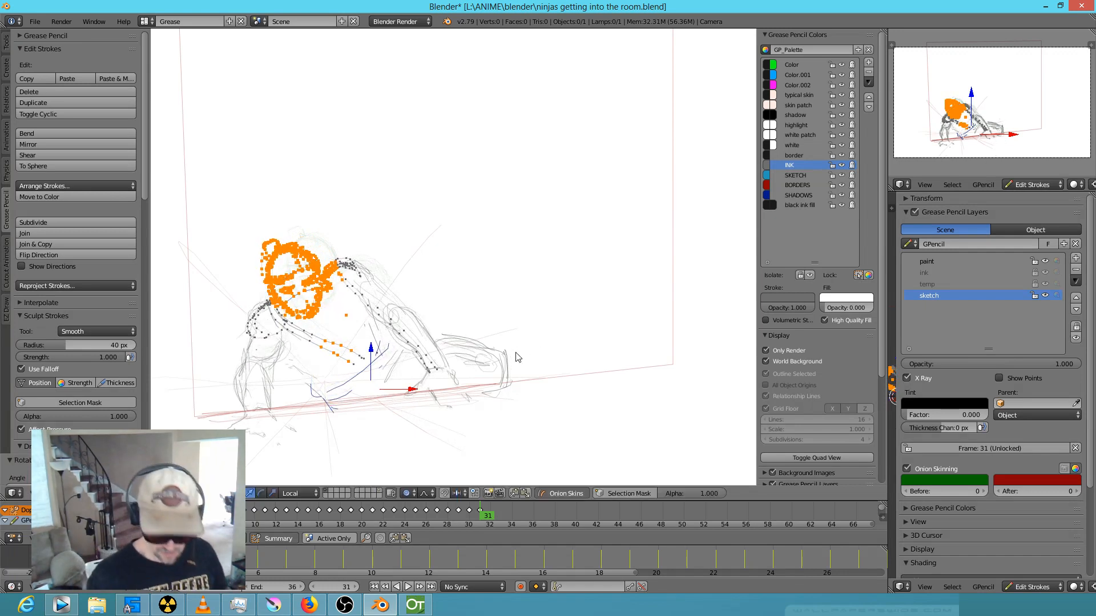
Sketch the lower leg extending beyond the knee along the ledge on frame 31, cleaning up stray lines.
key("d")
mouse_move(505, 352)
left_mouse_down()
mouse_move(523, 370)
mouse_move(512, 357)
mouse_move(604, 360)
mouse_move(530, 377)
mouse_move(582, 362)
mouse_move(521, 354)
mouse_move(558, 351)
left_mouse_up()
right_click_drag(557, 351, 592, 344)
left_click_drag(525, 345, 592, 366)
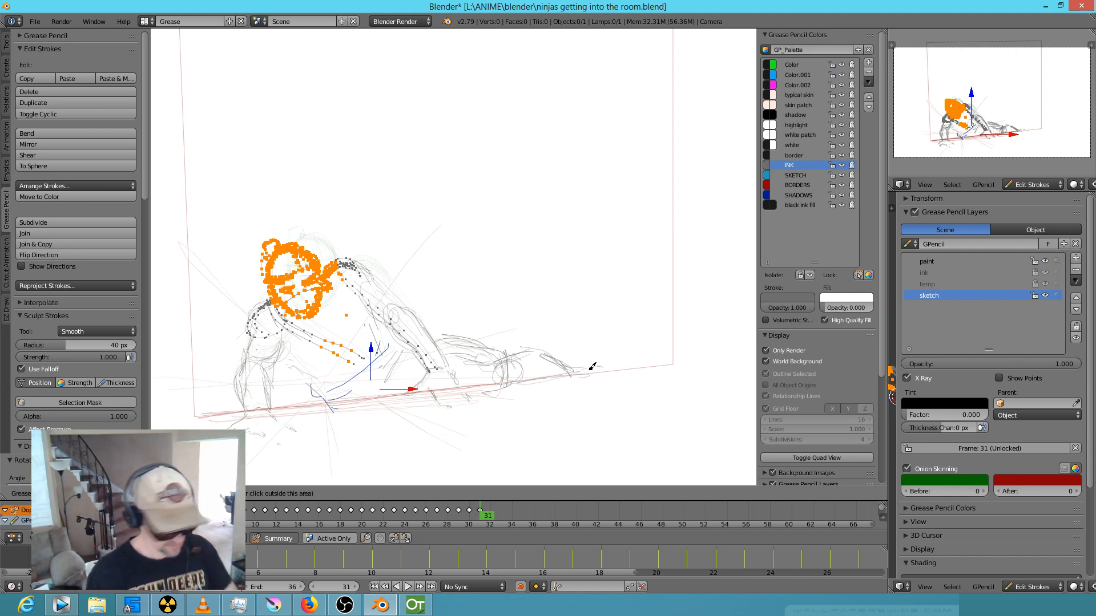
Advance to frame 32, clear the stroke selection, and redraw the trailing leg with a bent knee, longer lower leg and foot.
key("Right")
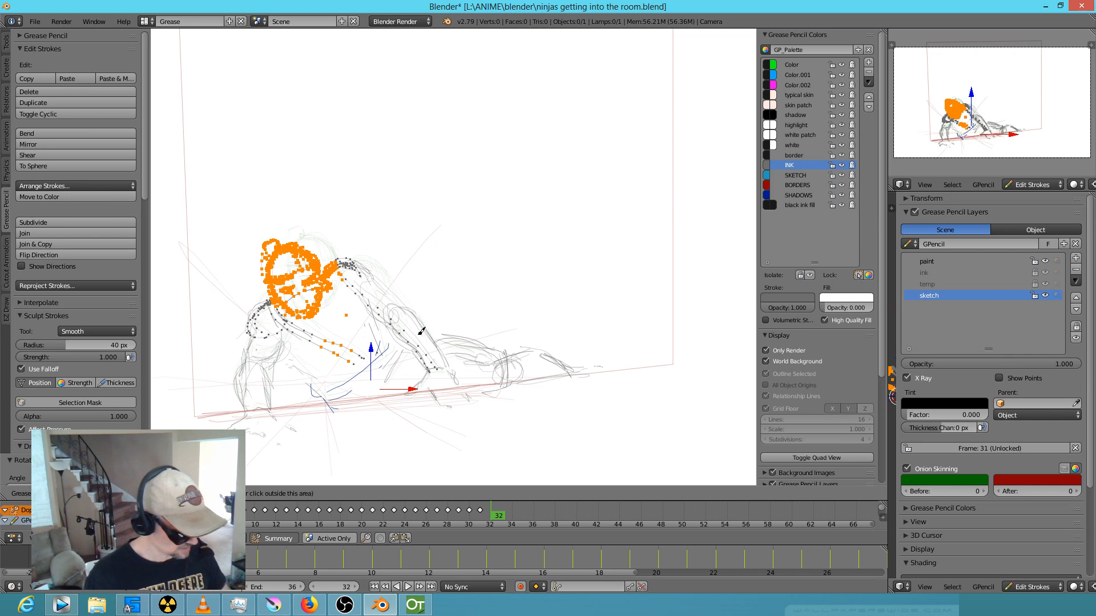
key("Escape")
key("g")
right_click(415, 344)
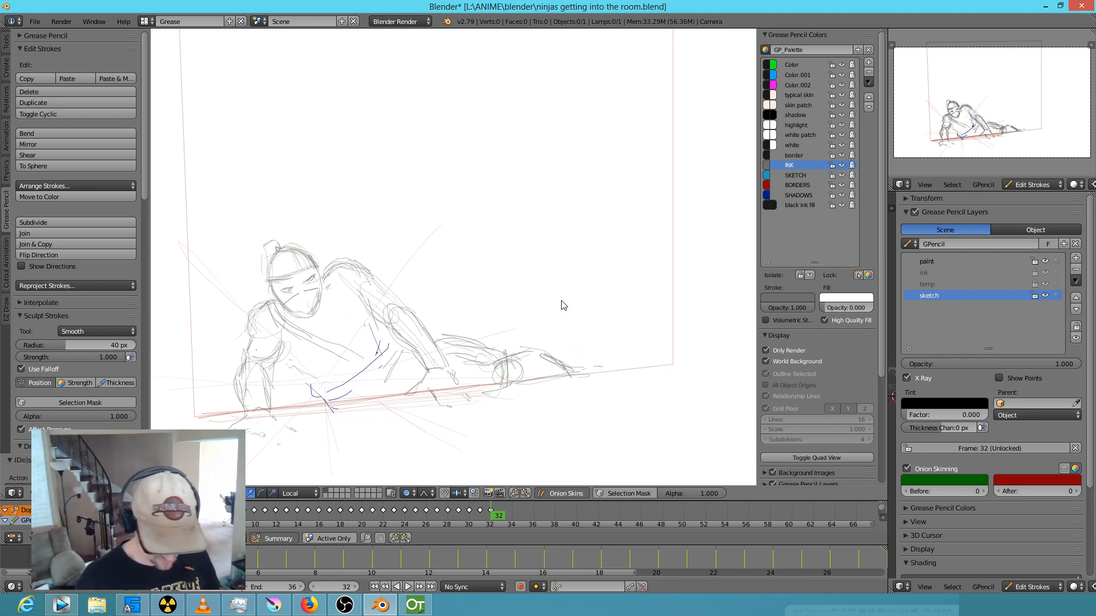
key("e")
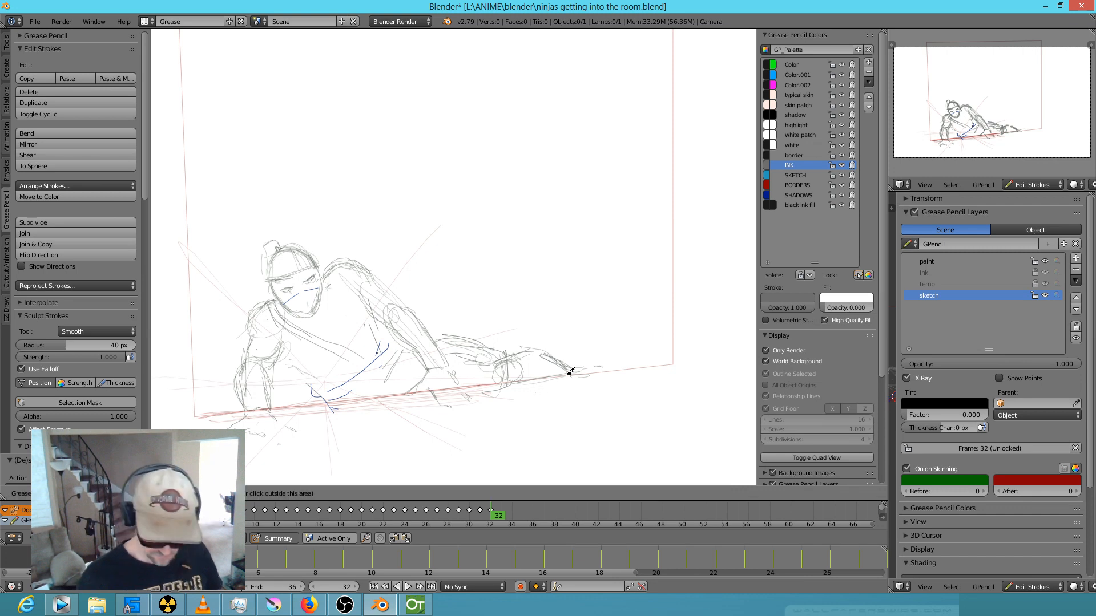
mouse_move(543, 372)
left_mouse_down()
mouse_move(460, 332)
mouse_move(516, 344)
mouse_move(448, 330)
mouse_move(516, 355)
mouse_move(472, 367)
mouse_move(511, 385)
mouse_move(582, 342)
mouse_move(575, 362)
mouse_move(606, 369)
mouse_move(592, 367)
left_mouse_up()
mouse_move(502, 360)
left_mouse_down()
mouse_move(516, 347)
mouse_move(601, 350)
mouse_move(631, 362)
mouse_move(625, 371)
mouse_move(630, 342)
left_mouse_up()
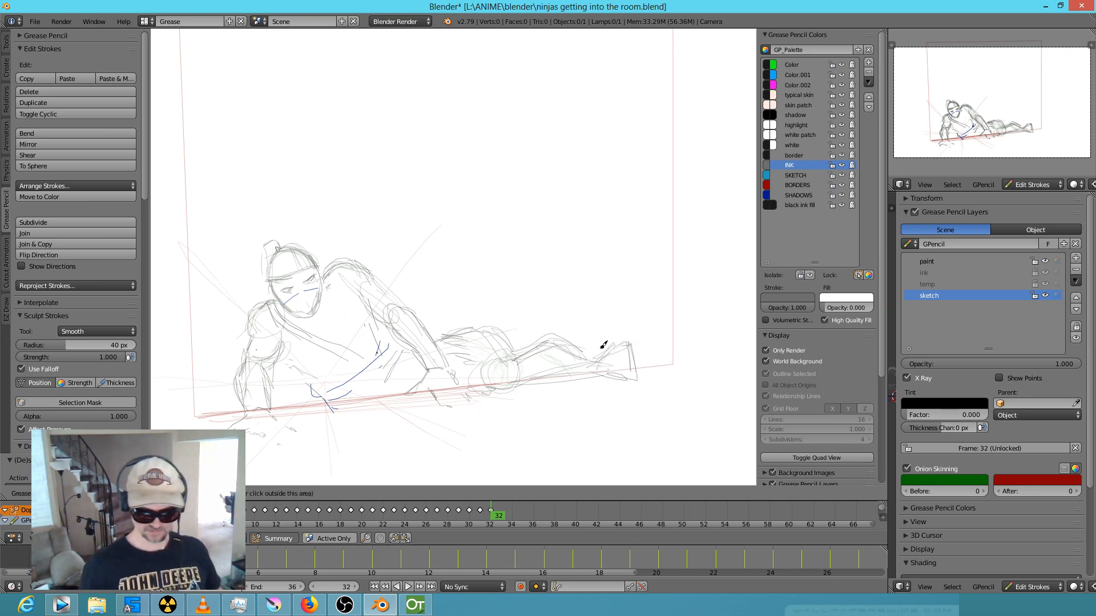
Lasso-select the ninja's head and upper torso on frame 32 and rotate them slightly down about the 3D cursor with proportional editing.
key("alt+a")
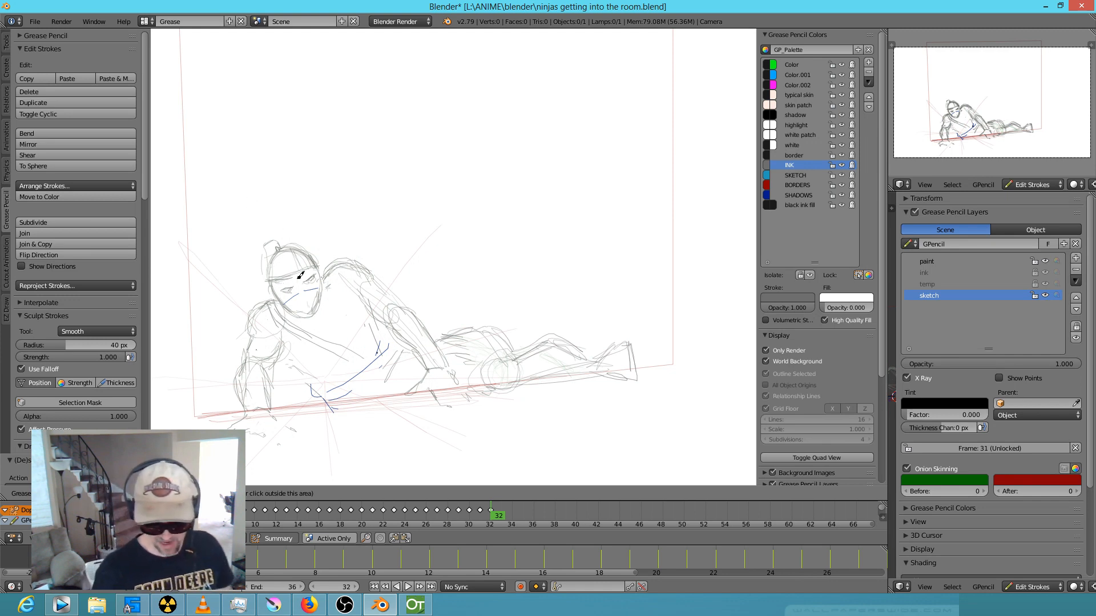
key("Escape")
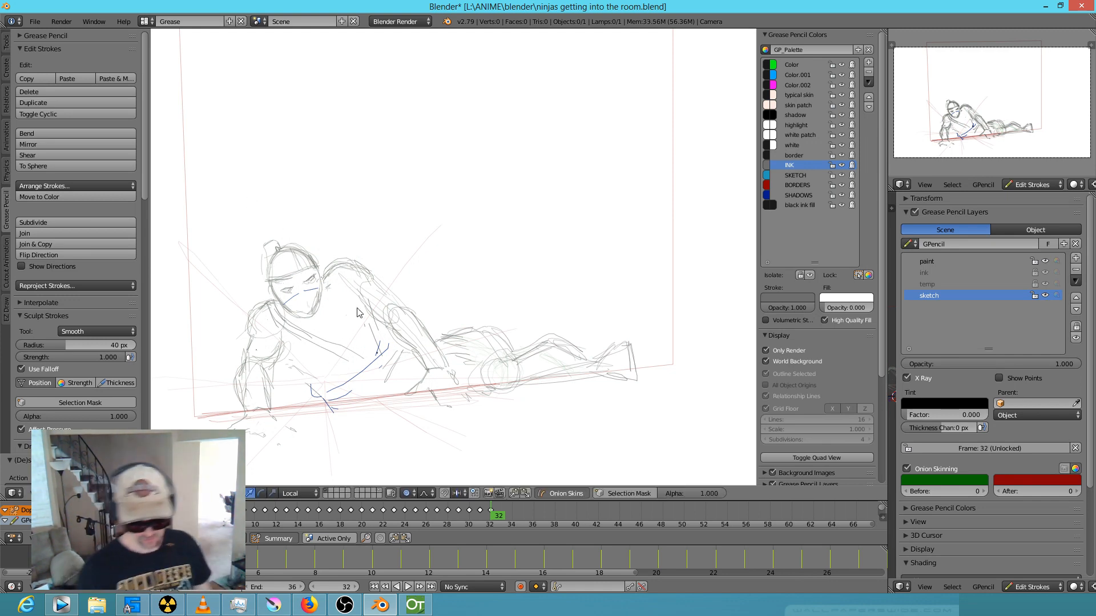
mouse_move(336, 311)
left_mouse_down("ctrl")
mouse_move(239, 243)
mouse_move(360, 342)
mouse_move(379, 282)
left_mouse_up("ctrl")
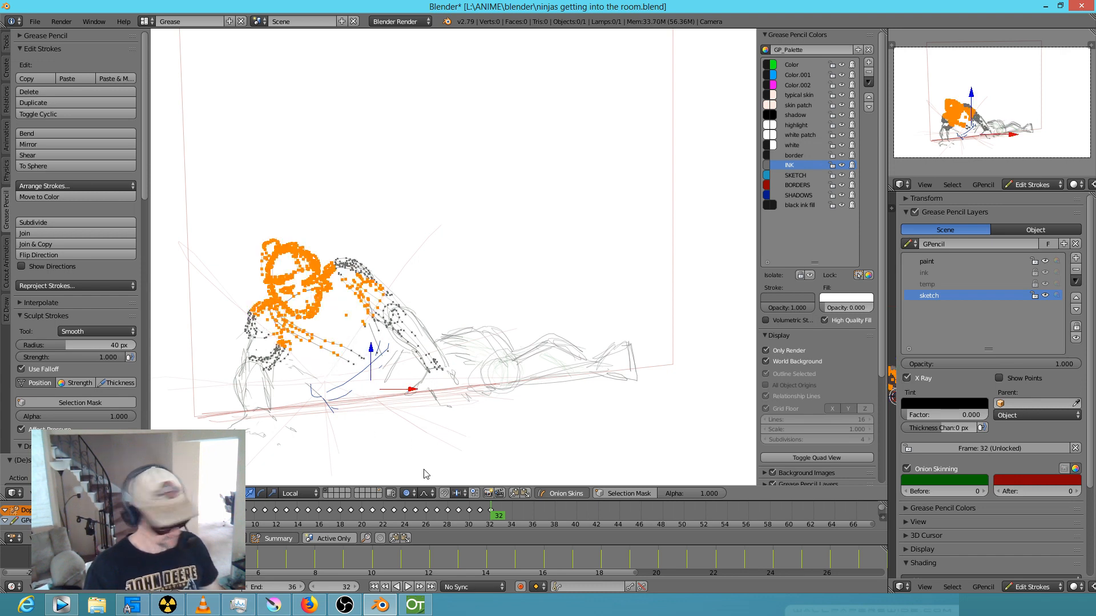
key("r")
scroll(402, 453, "down", 1)
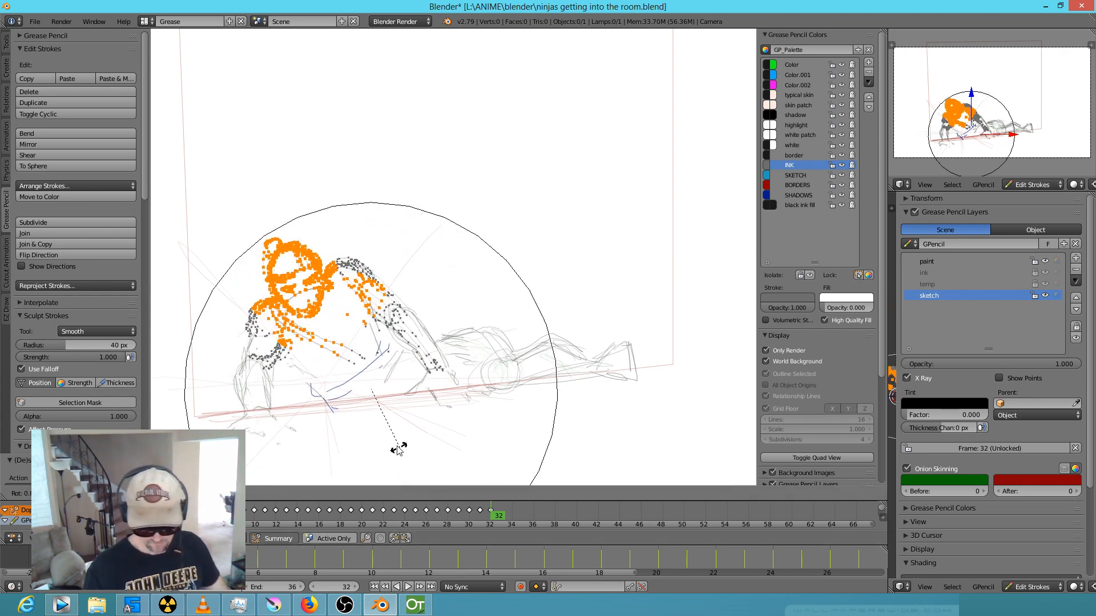
left_click(423, 468)
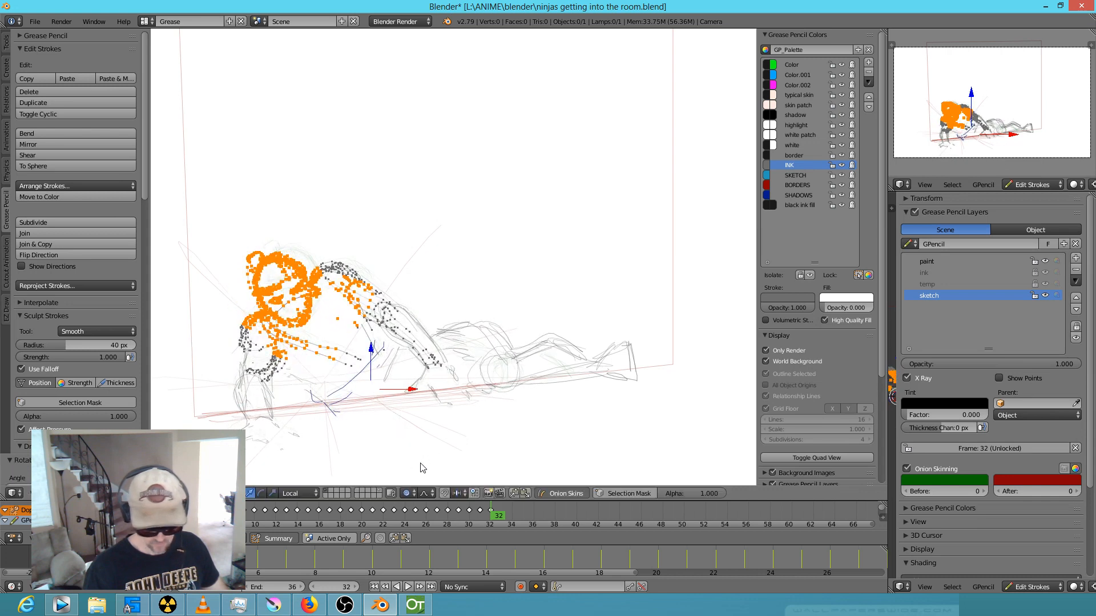
key("a")
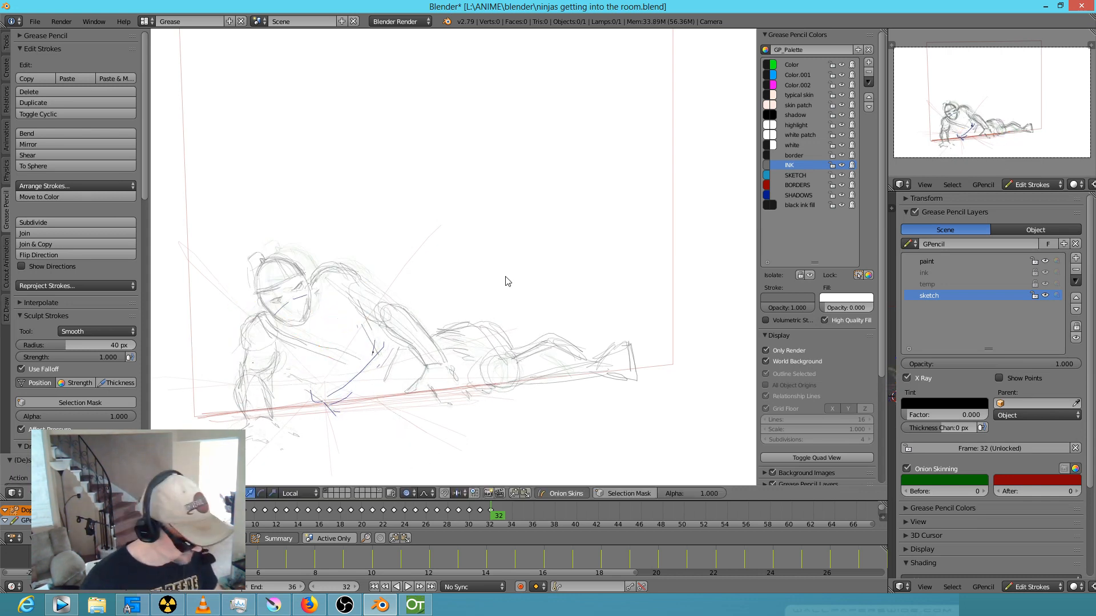
Erase the raised hip and thigh outline on frame 32, redraw it lower behind the arm, and compare it with frame 31.
key("d")
mouse_move(505, 290)
right_mouse_down()
mouse_move(493, 318)
mouse_move(466, 332)
right_mouse_up()
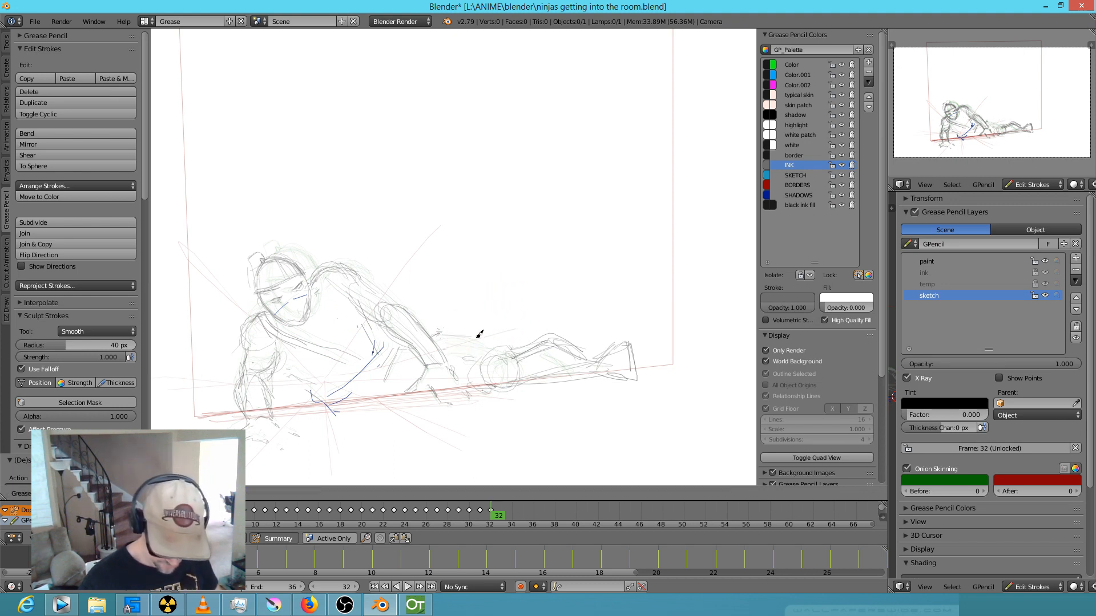
left_click_drag(437, 340, 438, 335)
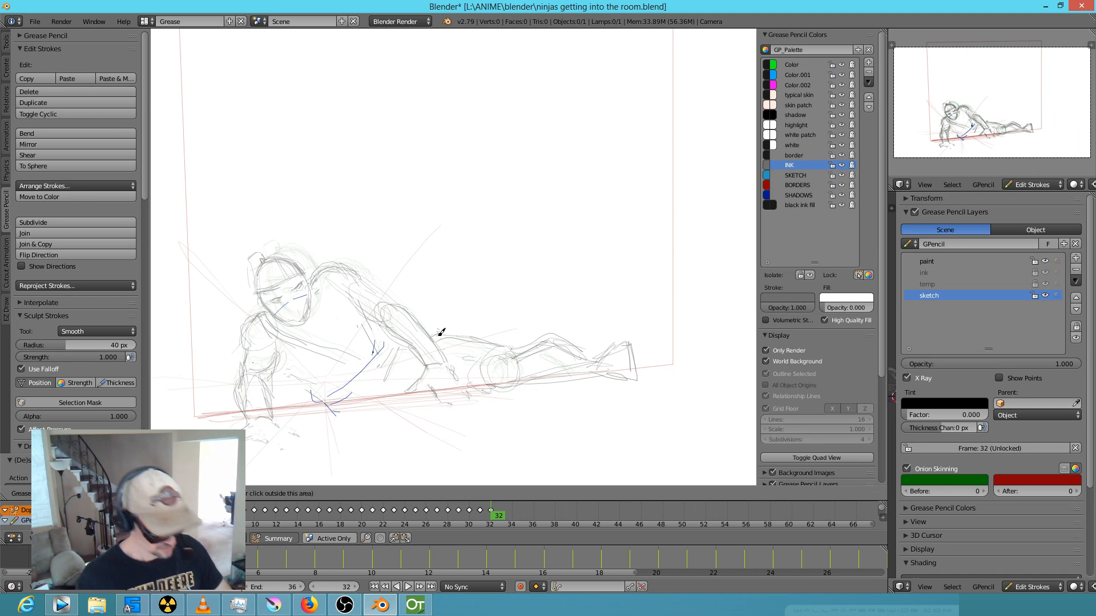
key("Left")
key("Right")
Advance to frame 33, lasso-select the head strokes and slightly enlarge the head and upper body about the 3D cursor.
key("Right")
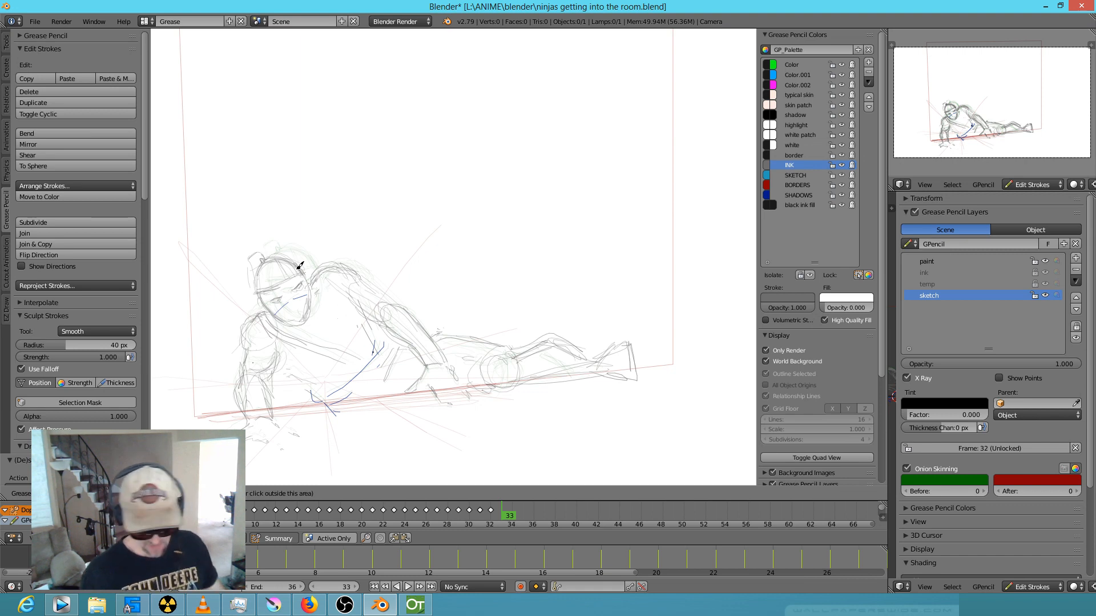
key("Escape")
mouse_move(308, 243)
left_mouse_down("ctrl")
mouse_move(274, 239)
mouse_move(323, 266)
mouse_move(279, 241)
left_mouse_up("ctrl")
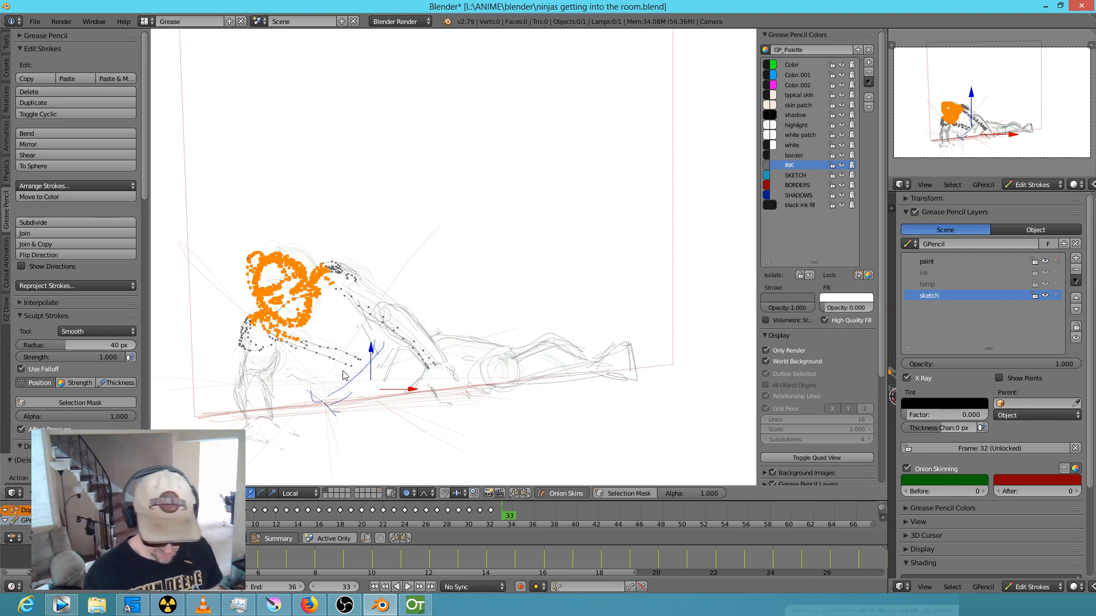
key("s")
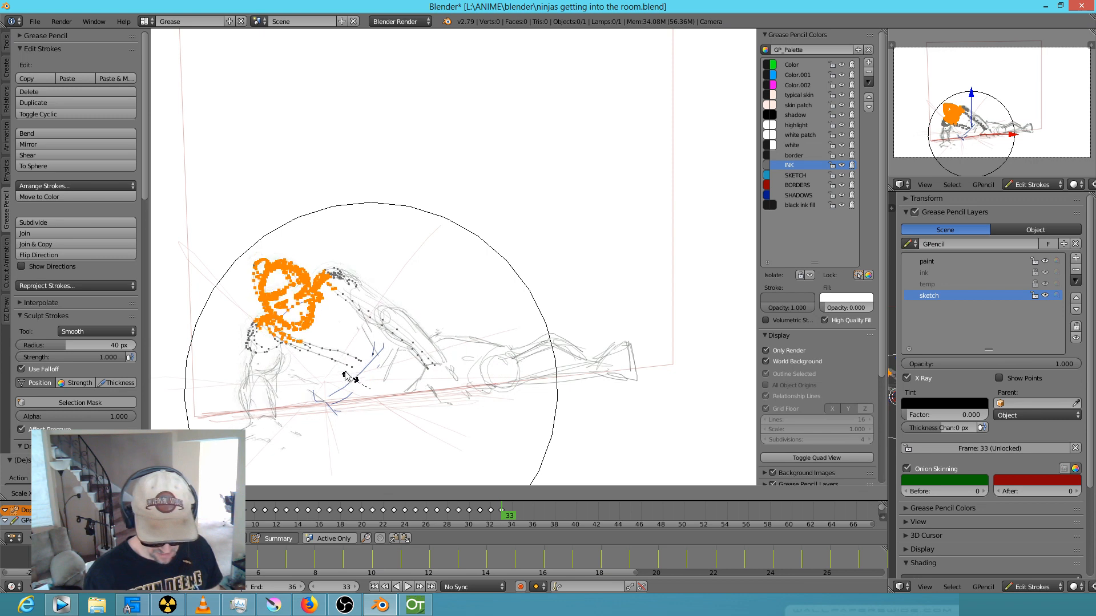
left_click(338, 367)
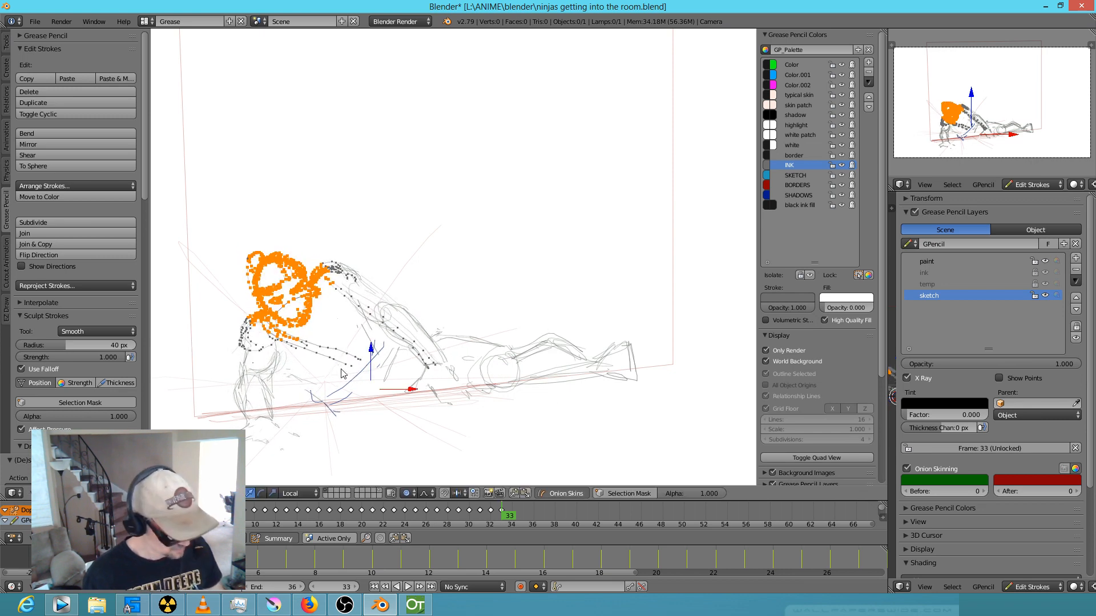
key("s")
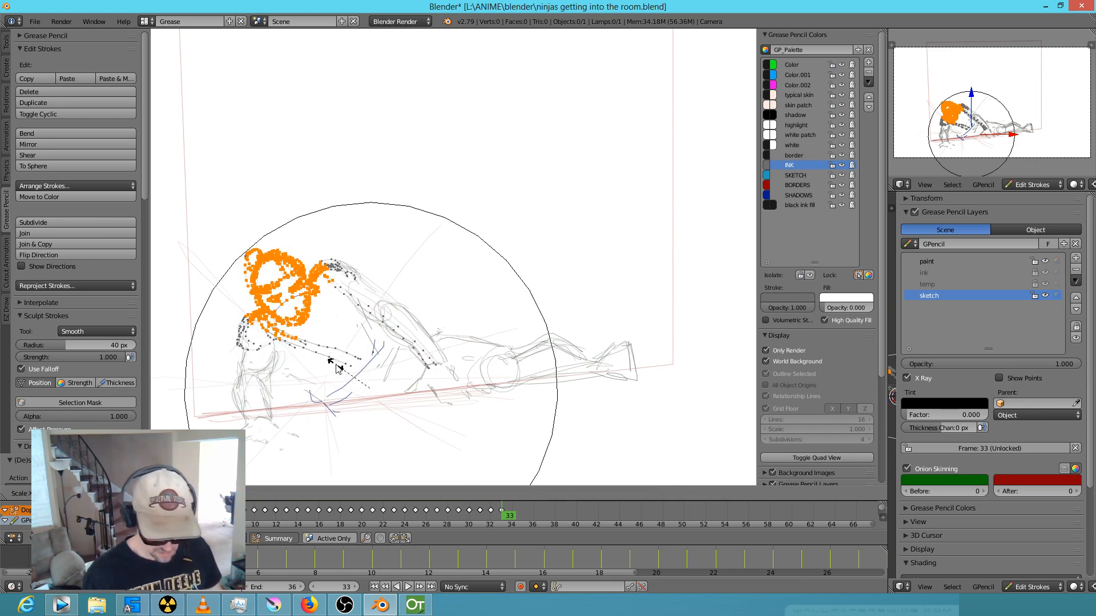
left_click(328, 362)
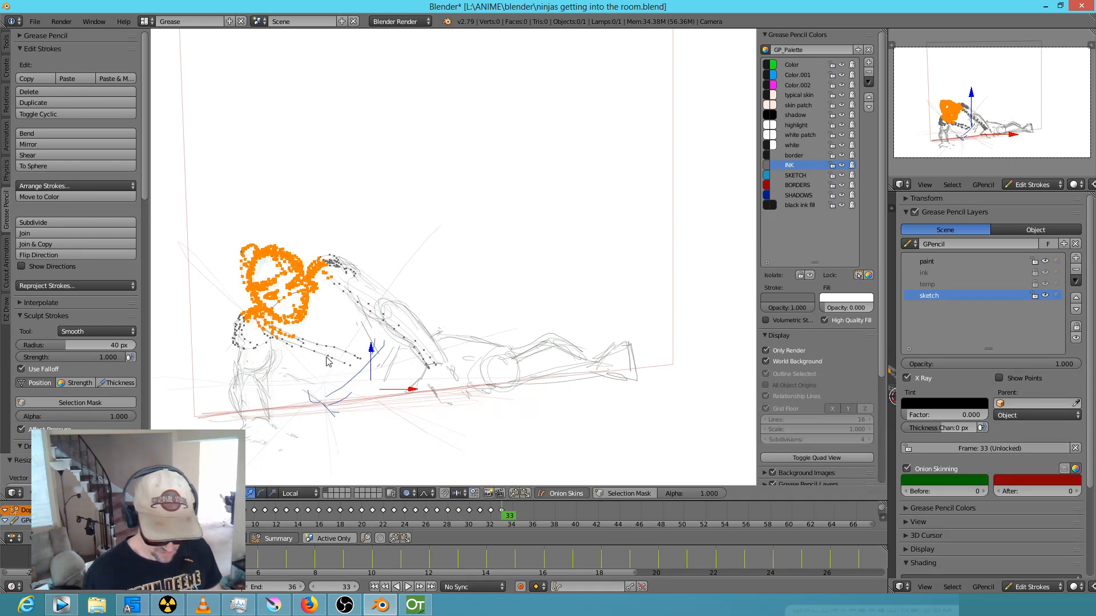
Scale the head and upper body up further on frame 33, move them down onto the ledge, and clear the selection.
key("g")
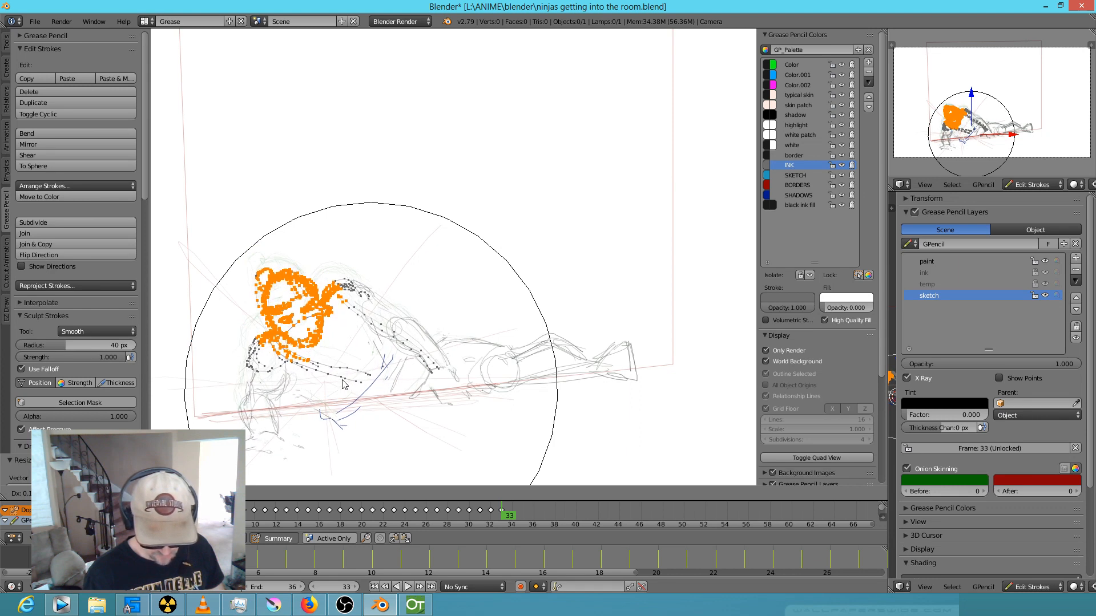
left_click(342, 382)
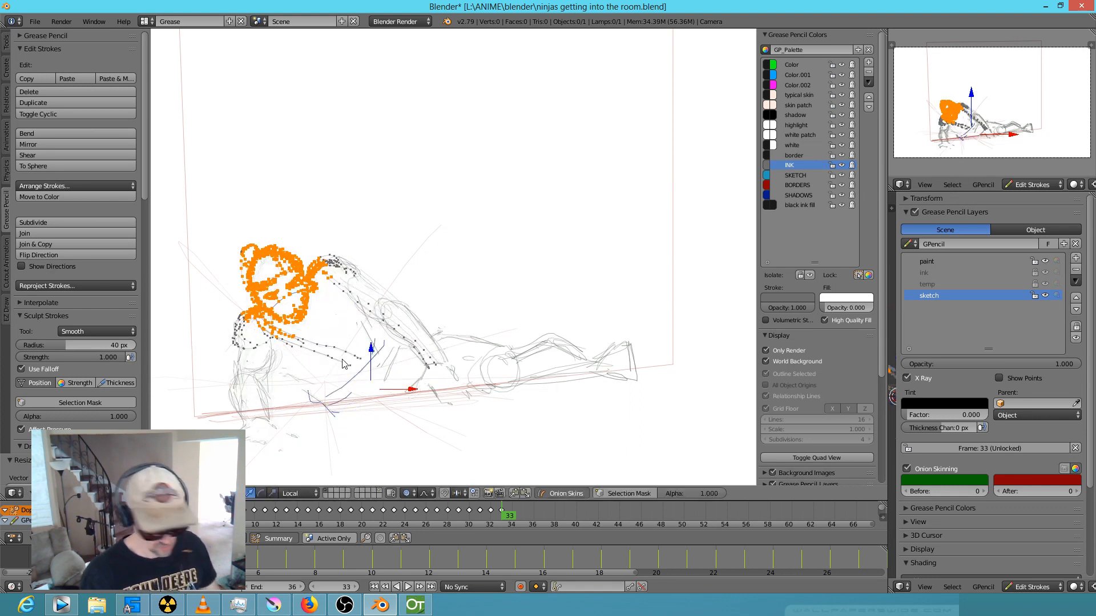
key("s")
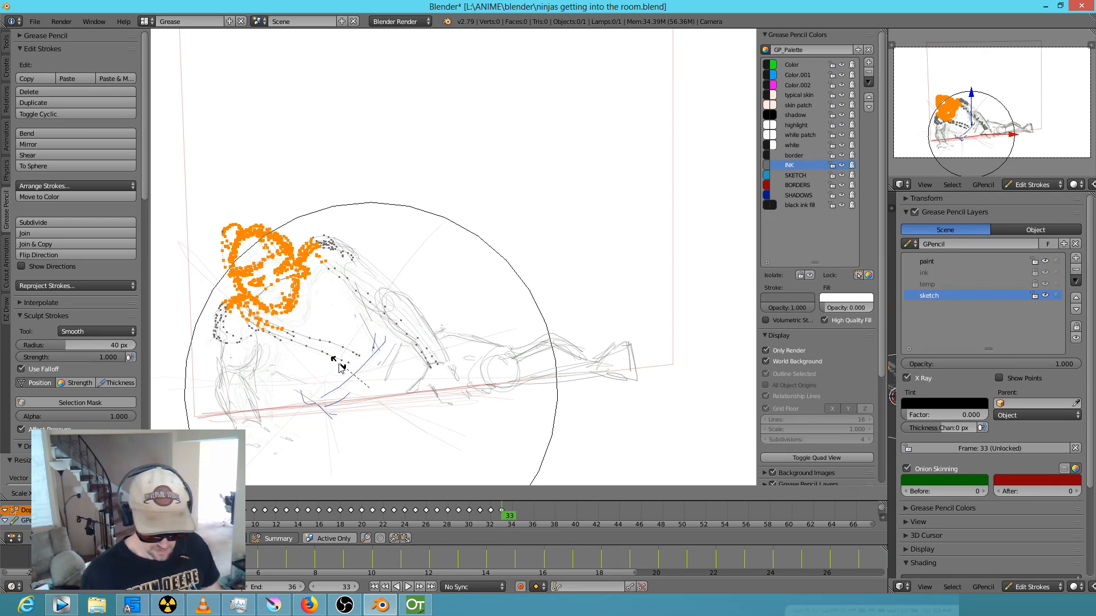
left_click(334, 371)
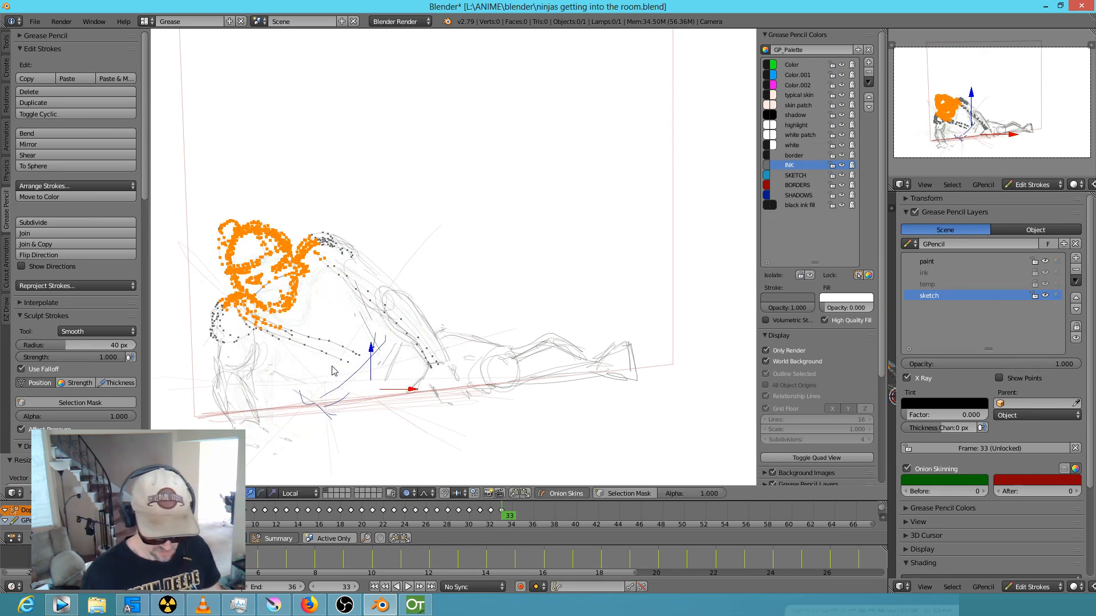
key("g")
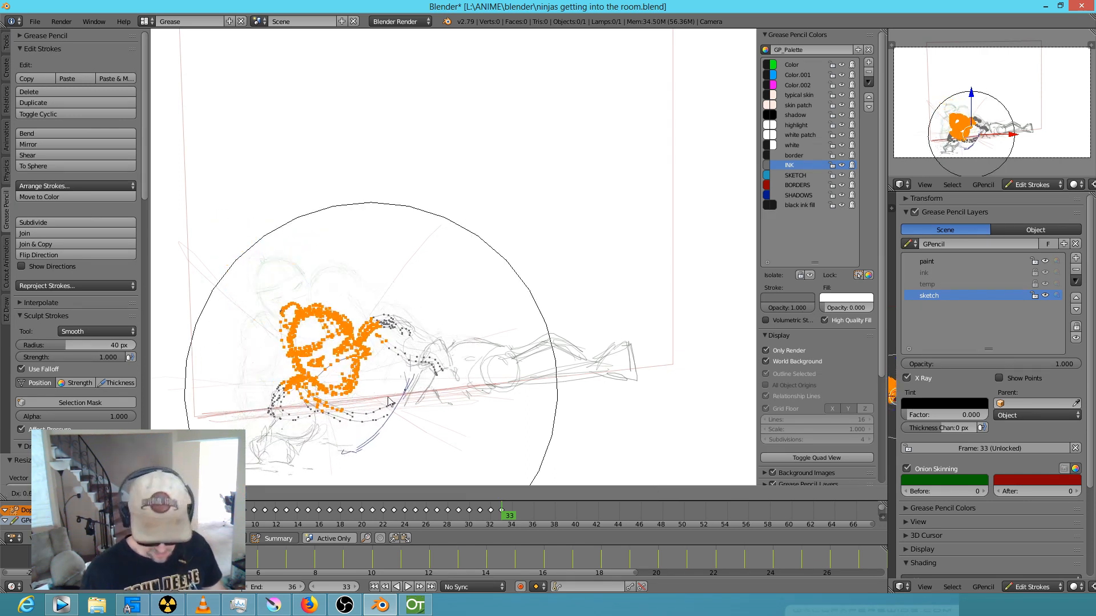
left_click(383, 401)
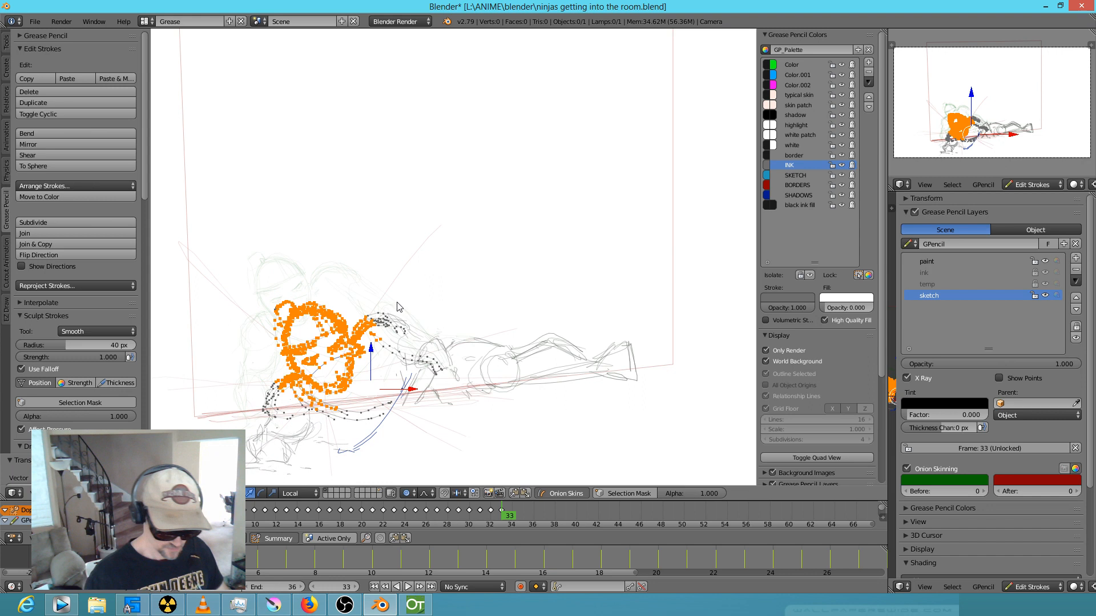
key("a")
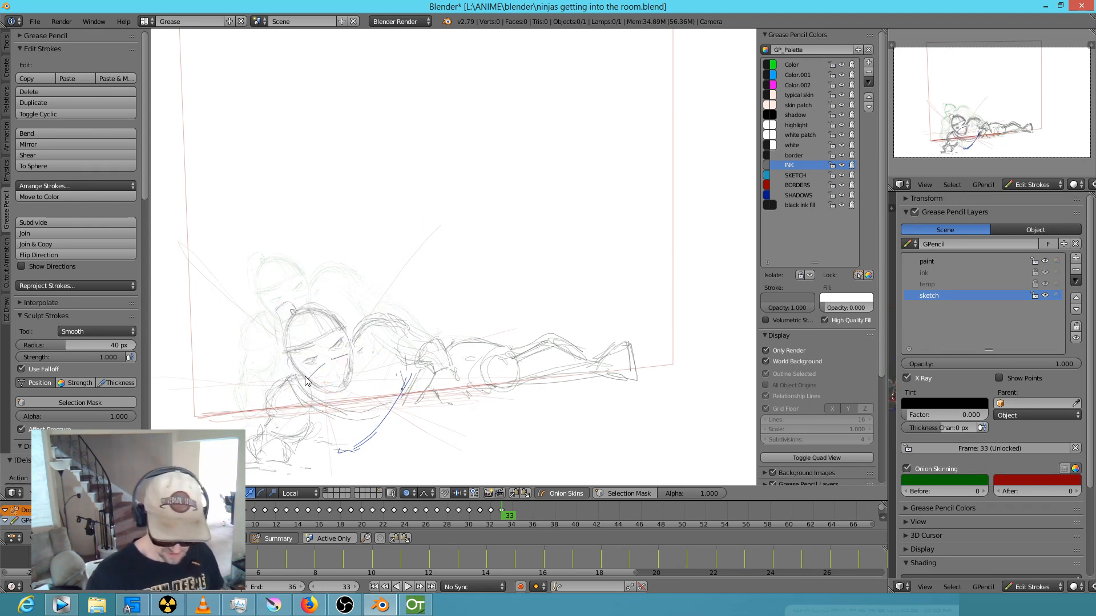
Erase the distorted arms and blue chest line on frame 33, and rough in the lower chest edge and new shoulders.
key("e")
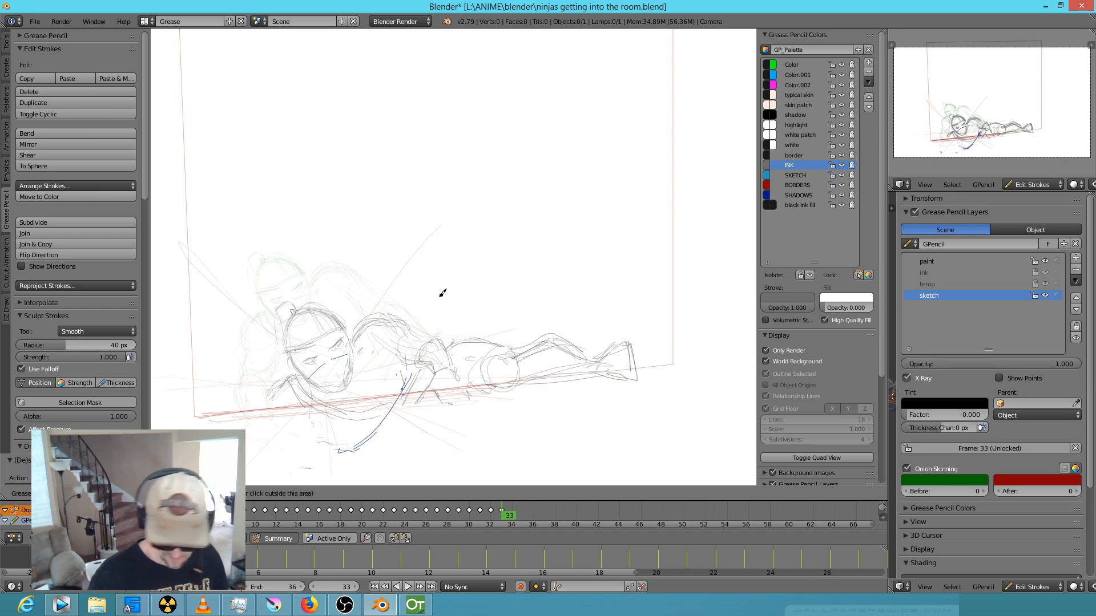
right_click_drag(417, 354, 415, 349)
right_click_drag(372, 451, 323, 422)
mouse_move(336, 417)
left_mouse_down()
mouse_move(400, 405)
mouse_move(382, 419)
left_mouse_up()
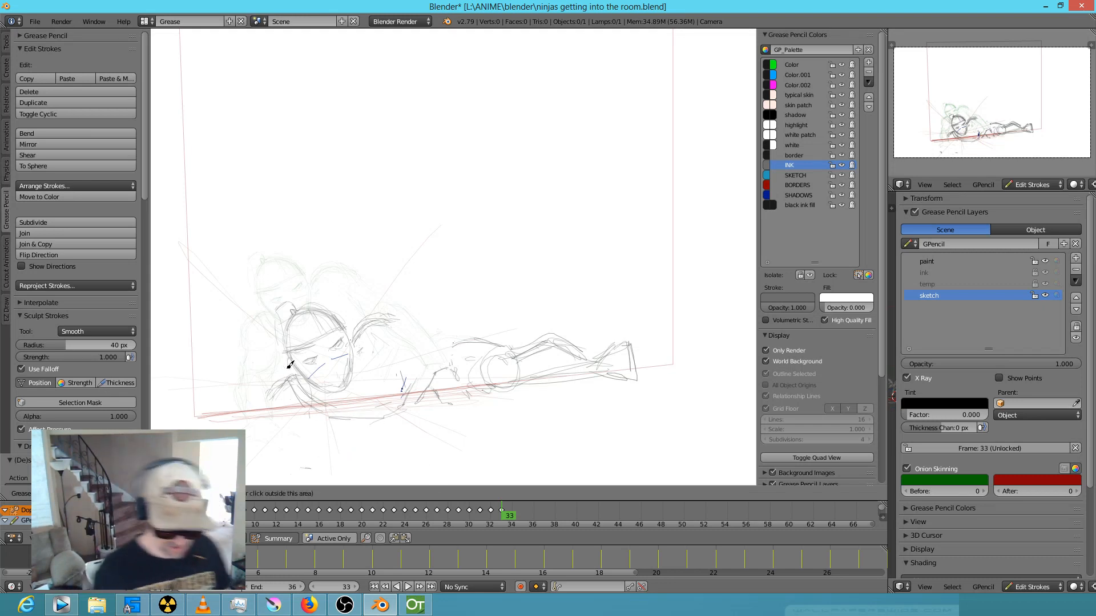
mouse_move(357, 337)
left_mouse_down()
mouse_move(399, 355)
mouse_move(425, 396)
mouse_move(451, 409)
left_mouse_up()
Compare frames 32 and 33, and sketch the arm nearest the hips bent with its elbow raised and hand on the ledge.
key("Left")
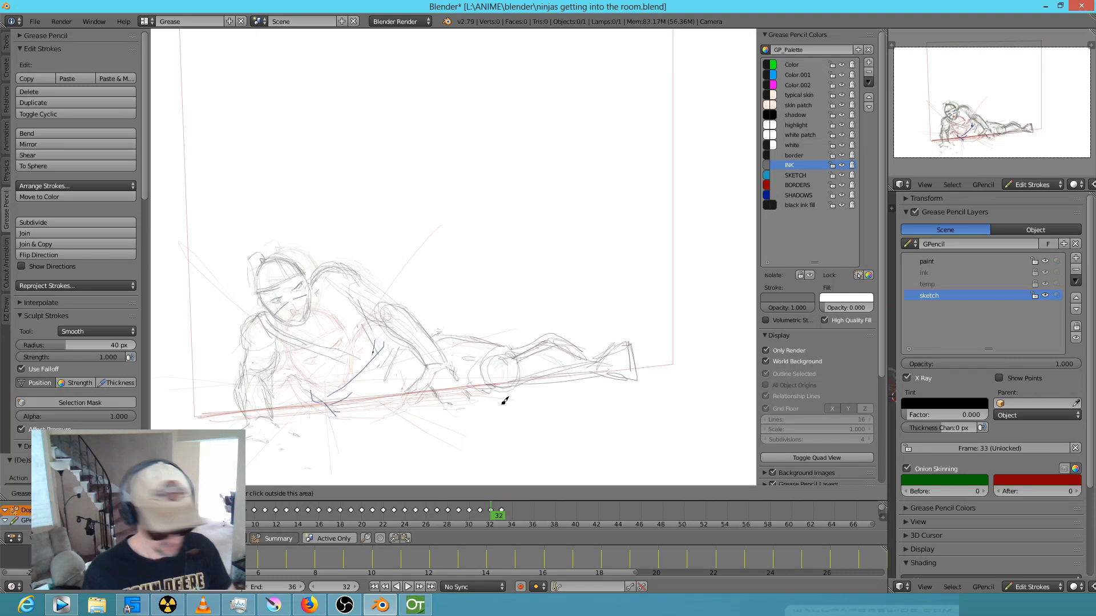
key("Right")
key("Left")
key("Right")
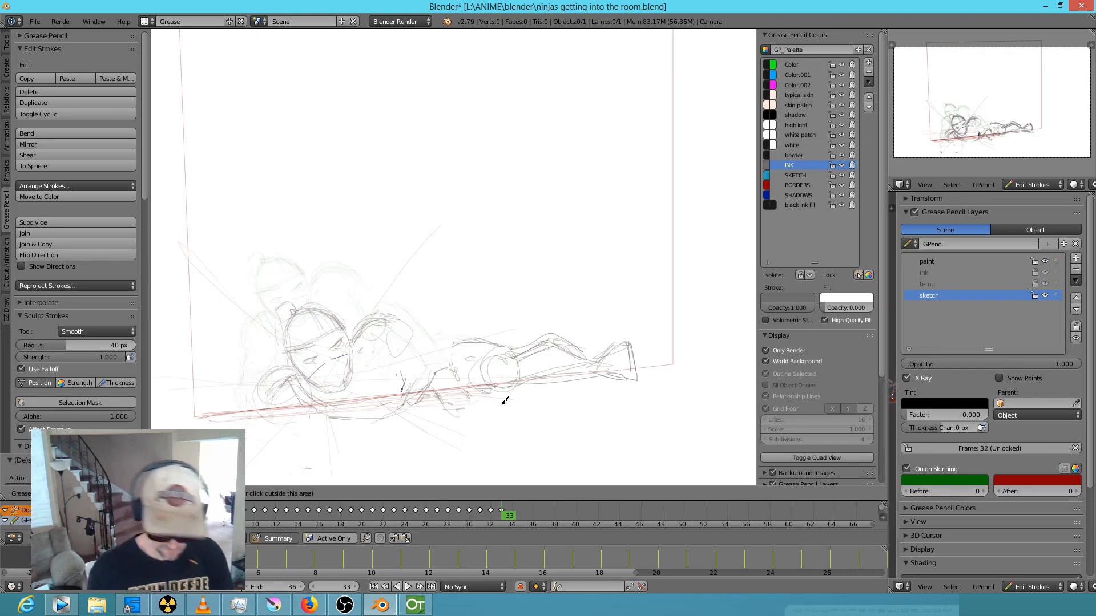
mouse_move(404, 313)
left_mouse_down()
mouse_move(422, 300)
mouse_move(415, 308)
left_mouse_up()
mouse_move(457, 371)
left_mouse_down()
mouse_move(423, 294)
mouse_move(402, 393)
left_mouse_up()
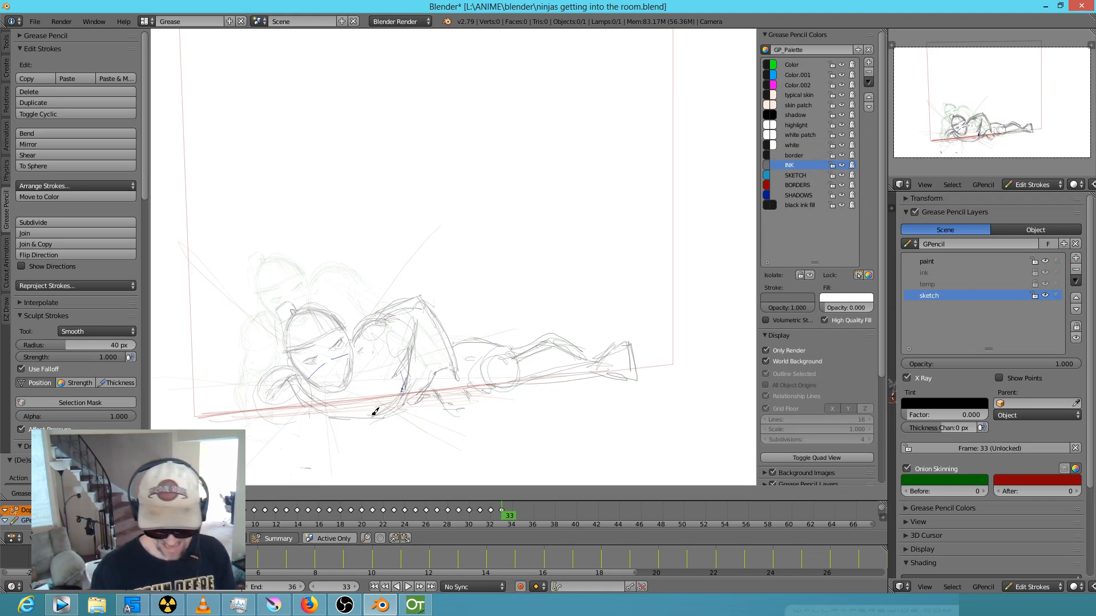
Sketch the other arm folded beside the head with its forearm and hand on the ledge, comparing frame 33 with earlier frames.
left_click_drag(303, 404, 323, 420)
mouse_move(284, 367)
left_mouse_down()
mouse_move(272, 369)
mouse_move(290, 375)
left_mouse_up()
mouse_move(290, 375)
left_mouse_down()
mouse_move(258, 399)
mouse_move(276, 369)
mouse_move(239, 380)
mouse_move(247, 373)
mouse_move(236, 402)
left_mouse_up()
key("Left")
key("Right")
left_click_drag(238, 404, 253, 427)
mouse_move(235, 372)
left_mouse_down()
mouse_move(269, 362)
mouse_move(238, 377)
left_mouse_up()
key("Left")
key("Right")
key("Left")
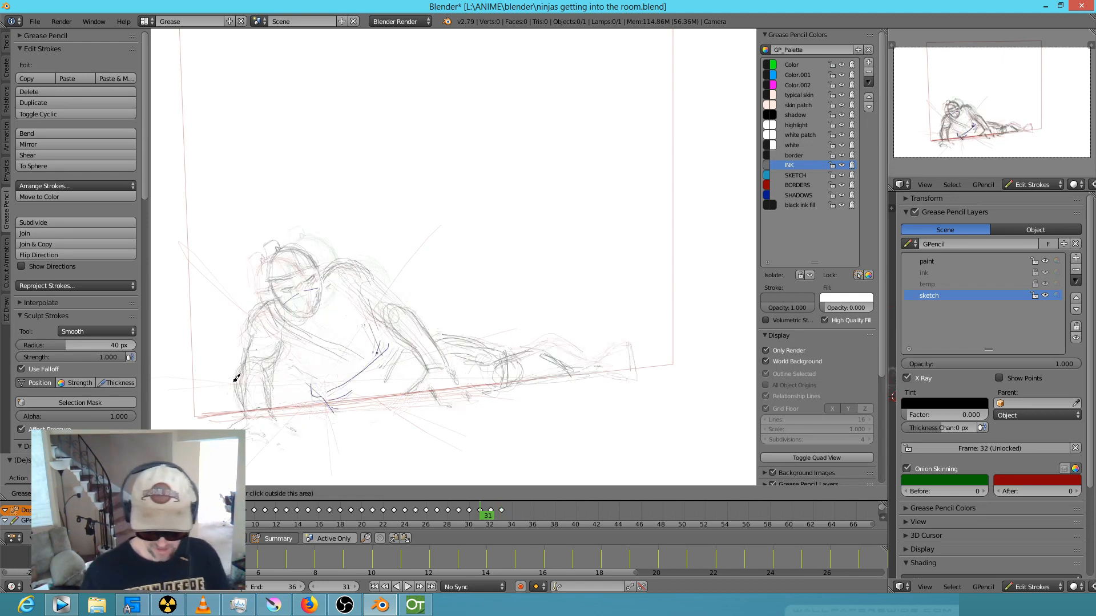
key("Right")
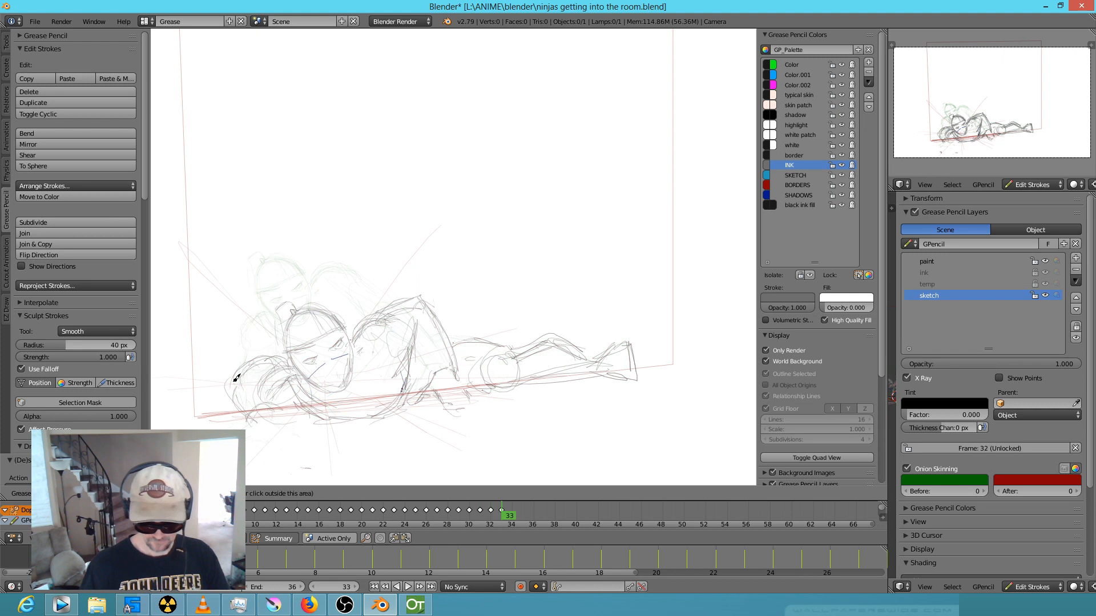
On frame 32, select the ninja's trailing lower leg and foot, scale them down slightly, and rotate them down toward the ledge.
key("Left")
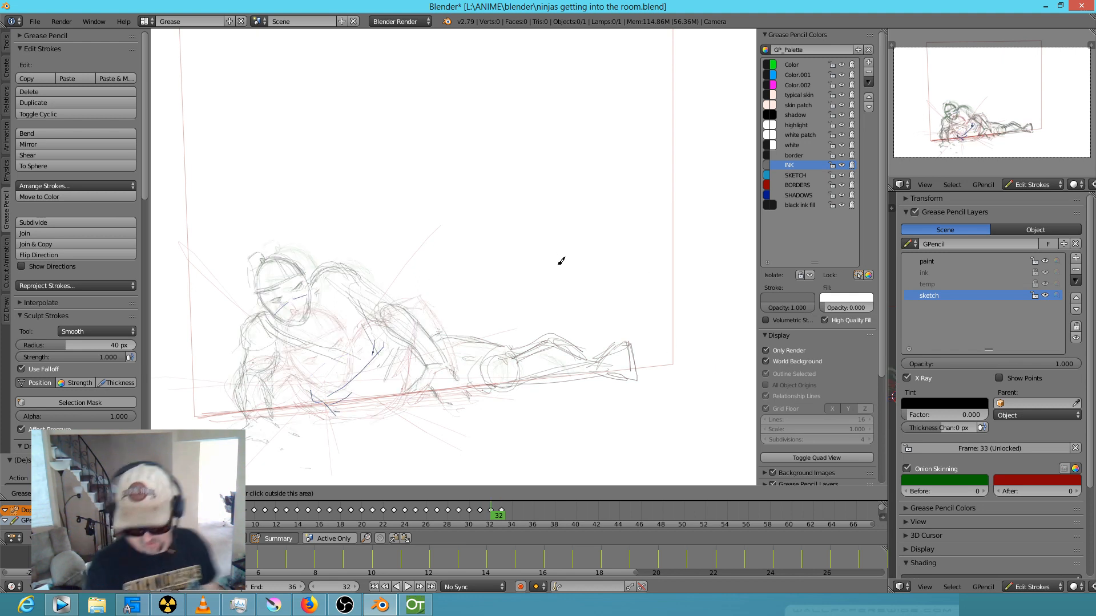
key("Escape")
mouse_move(656, 350)
left_mouse_down("ctrl")
mouse_move(542, 342)
mouse_move(477, 397)
mouse_move(660, 359)
mouse_move(664, 380)
left_mouse_up("ctrl")
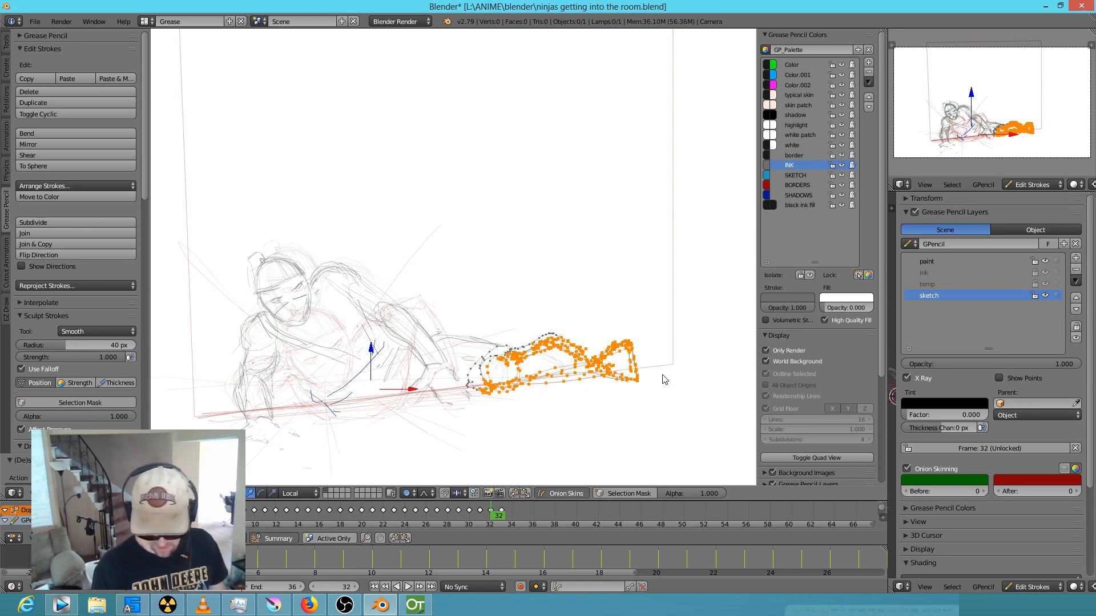
key("s")
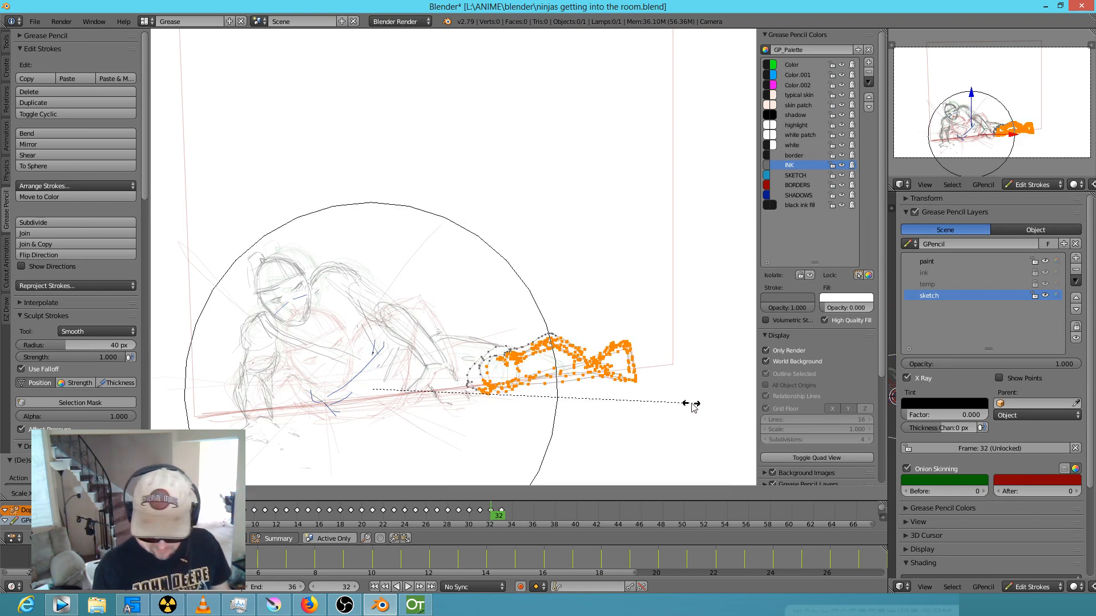
left_click(687, 410)
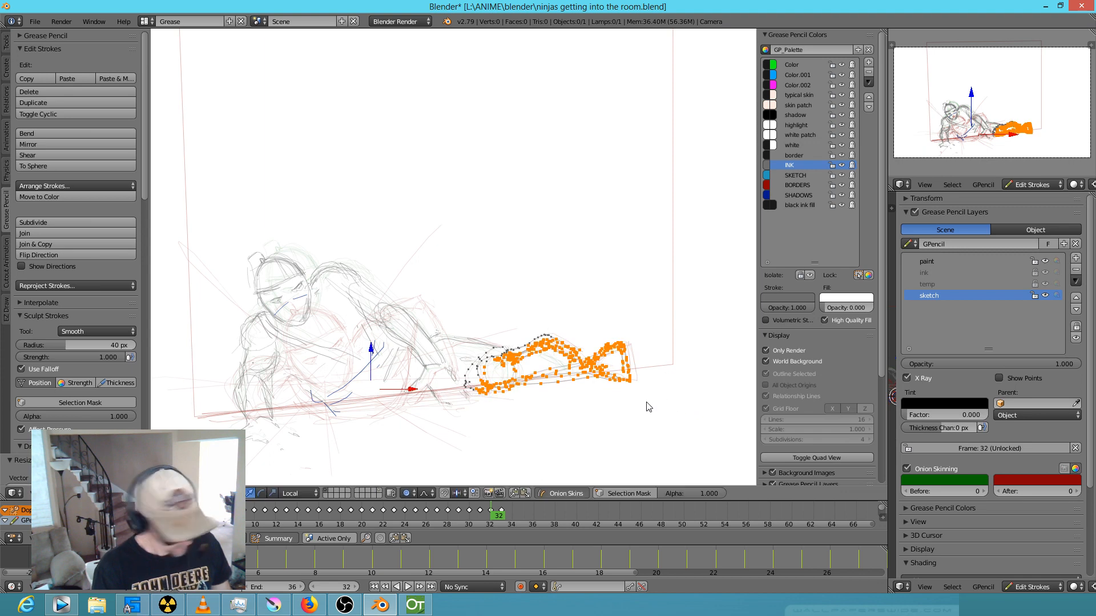
key("r")
left_click(650, 421)
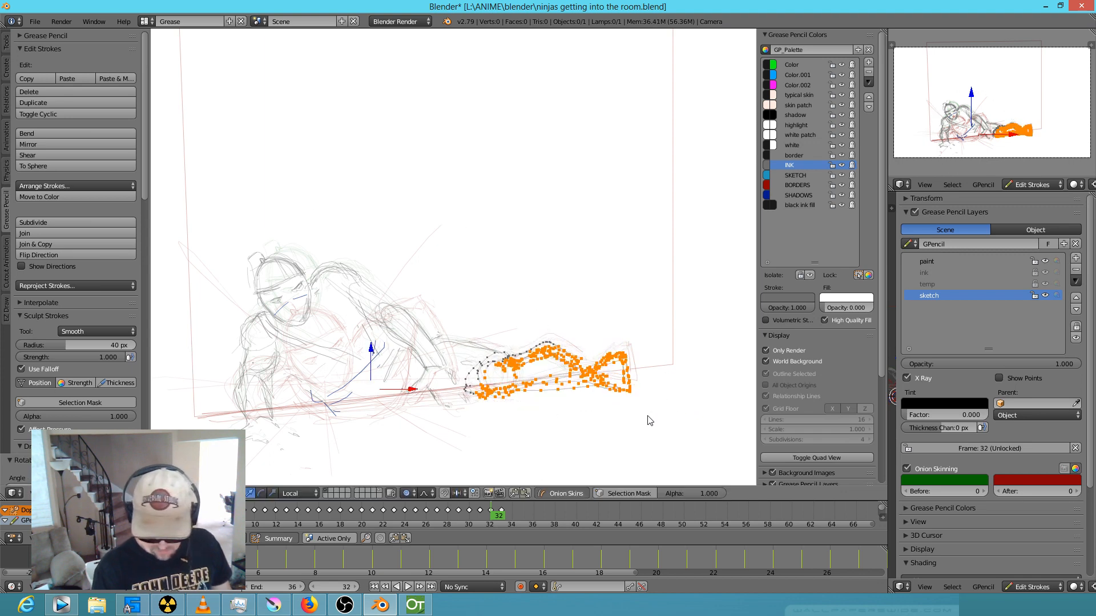
Erase the leg and foot strokes below the ledge line on frame 32, clear the selection, and go to frame 33.
mouse_move(628, 412)
left_mouse_down()
mouse_move(640, 396)
mouse_move(611, 392)
mouse_move(626, 394)
left_mouse_up()
mouse_move(626, 393)
right_mouse_down()
mouse_move(483, 413)
mouse_move(615, 412)
right_mouse_up()
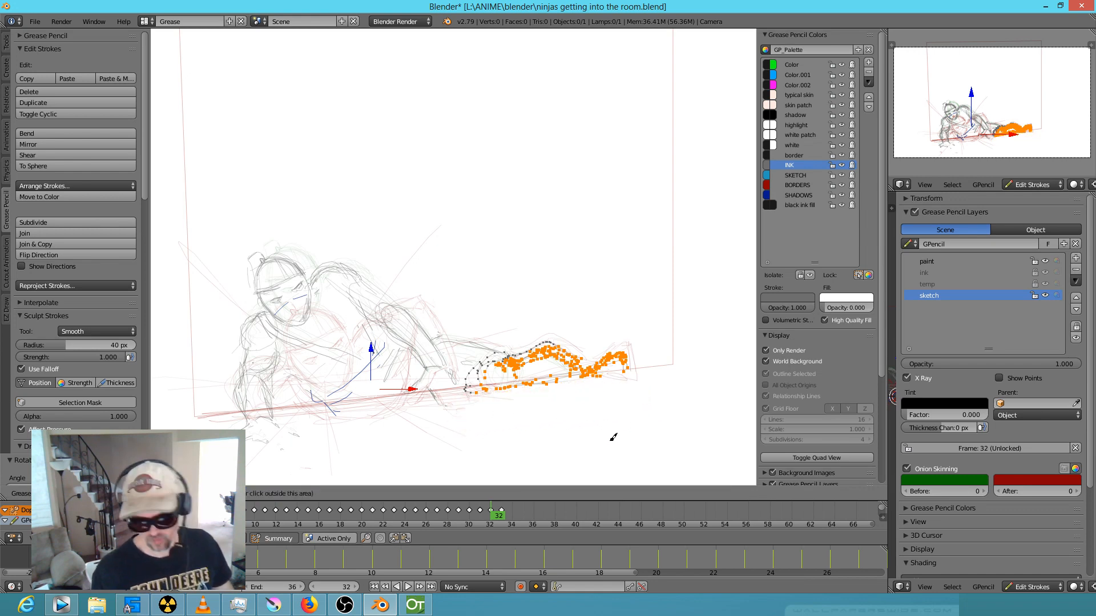
key("Escape")
key("a")
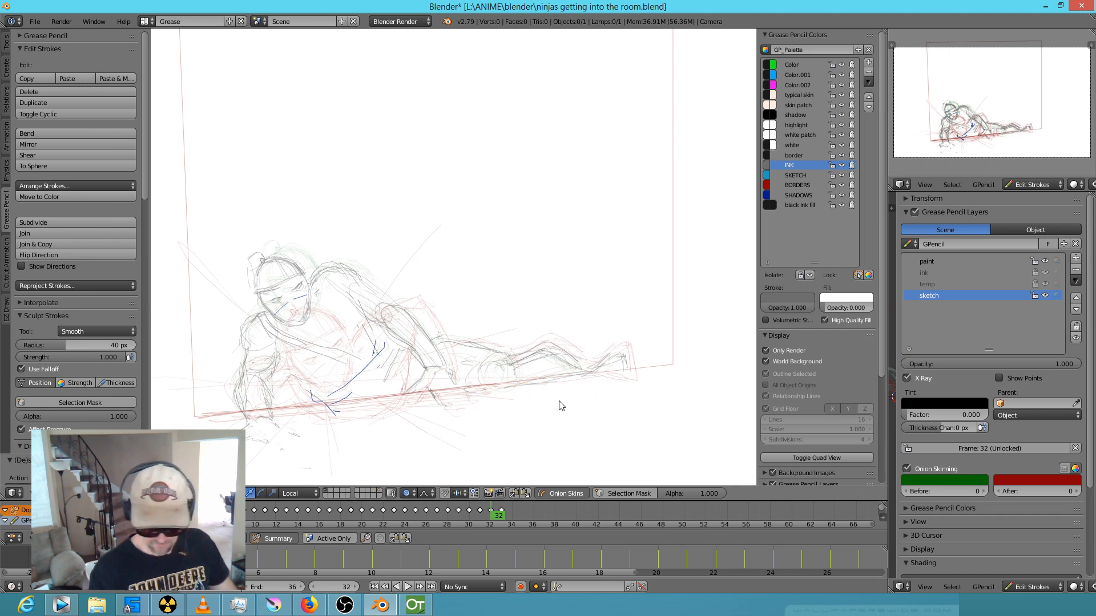
key("Right")
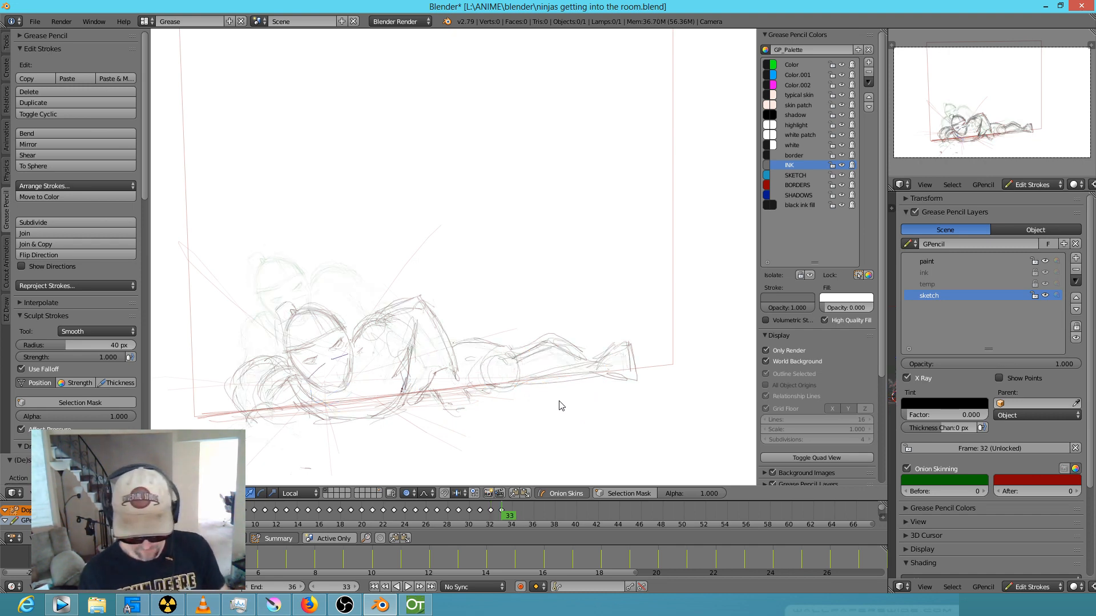
Flip through frames 29 to 34 and examine how the ninja's pose changes, ending on frame 33.
key("Left")
key("Left")
key("Left")
key("Left")
key("Right")
key("Right")
key("Right")
key("Right")
key("Right")
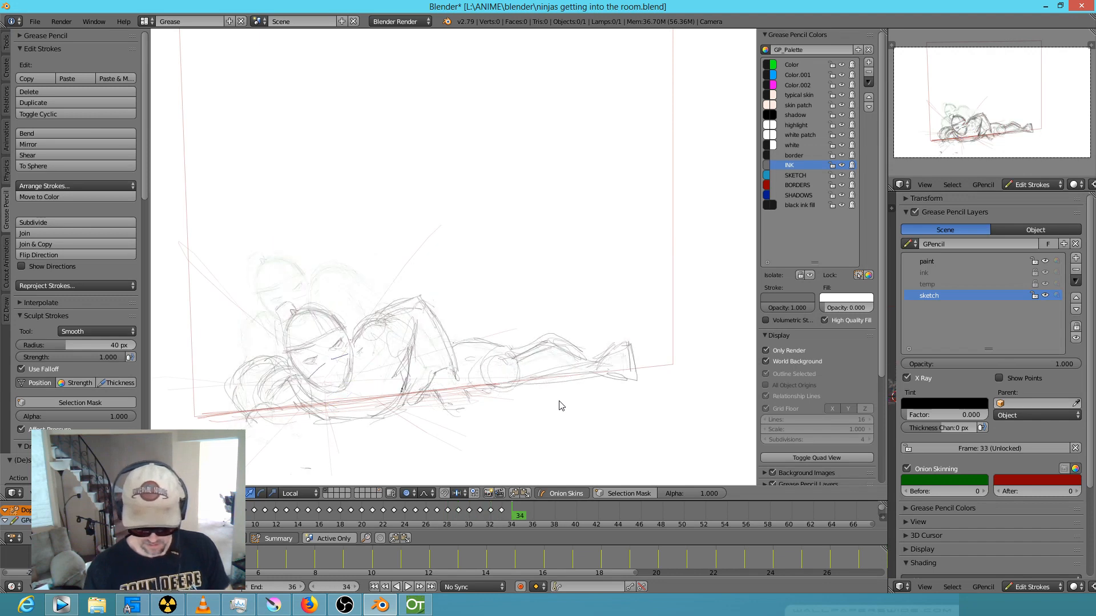
key("Left")
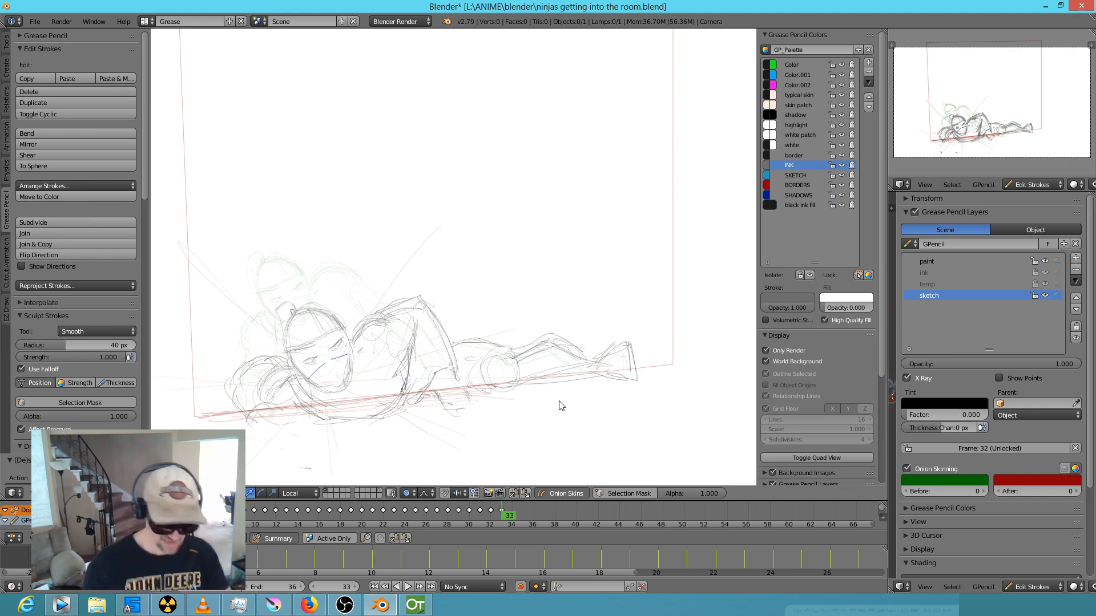
On frame 33, sketch the hand beneath the folded forearm and the body's lower edge along the floor line.
left_click_drag(261, 414, 258, 417)
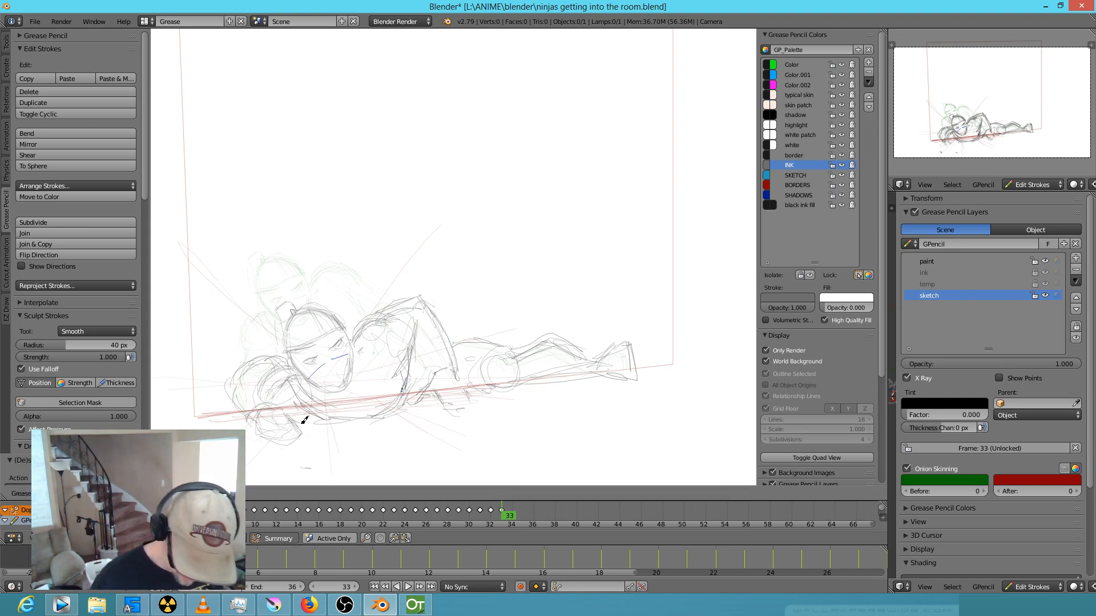
left_click_drag(302, 431, 309, 428)
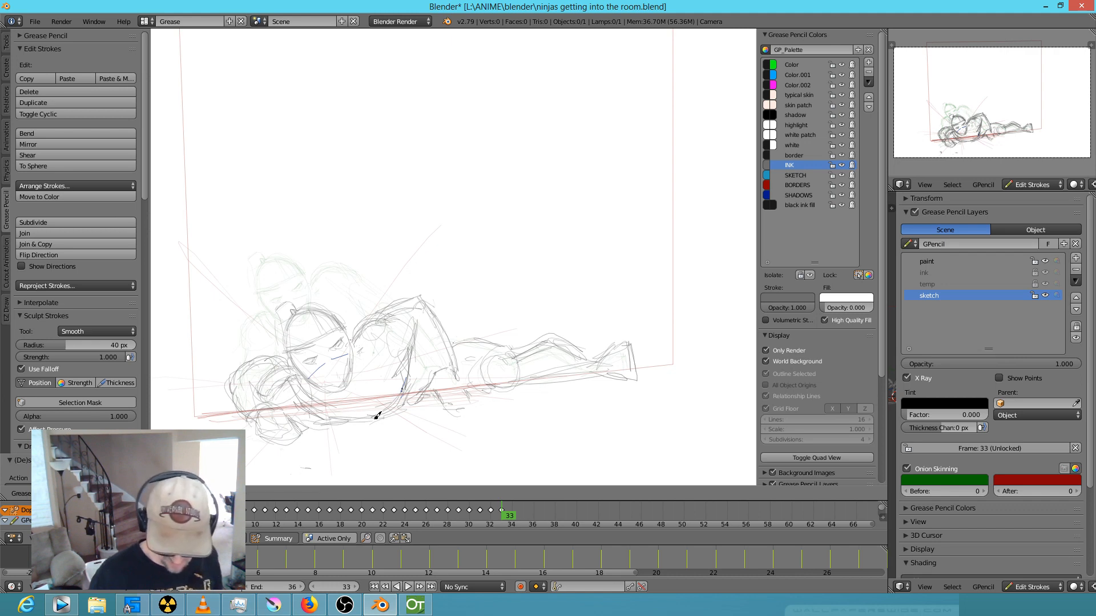
left_click_drag(343, 403, 356, 408)
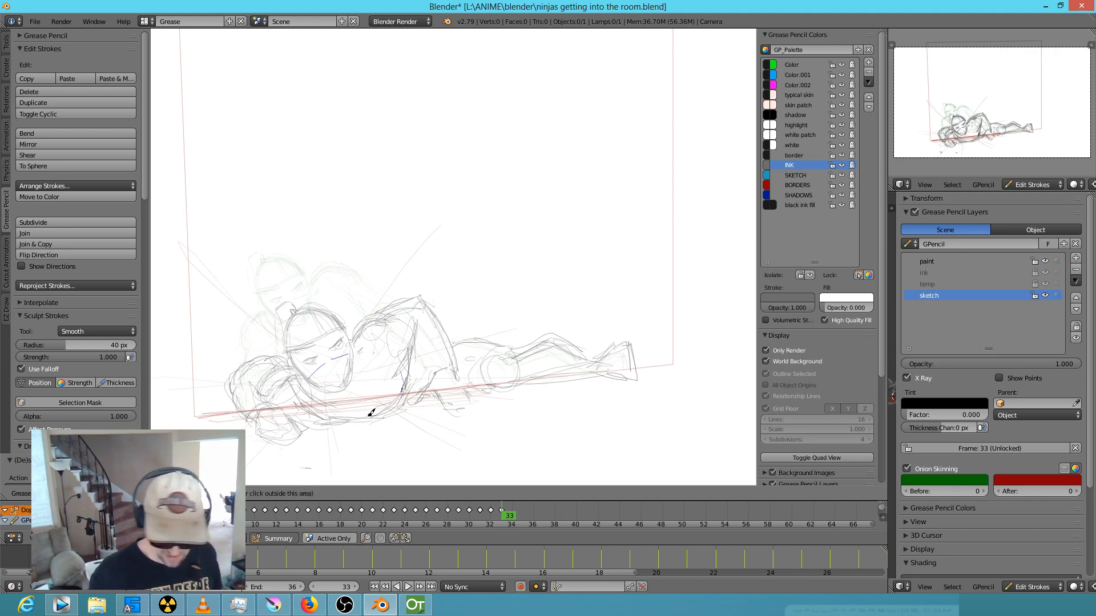
scroll(502, 359, "down", 3)
scroll(502, 358, "up", 3)
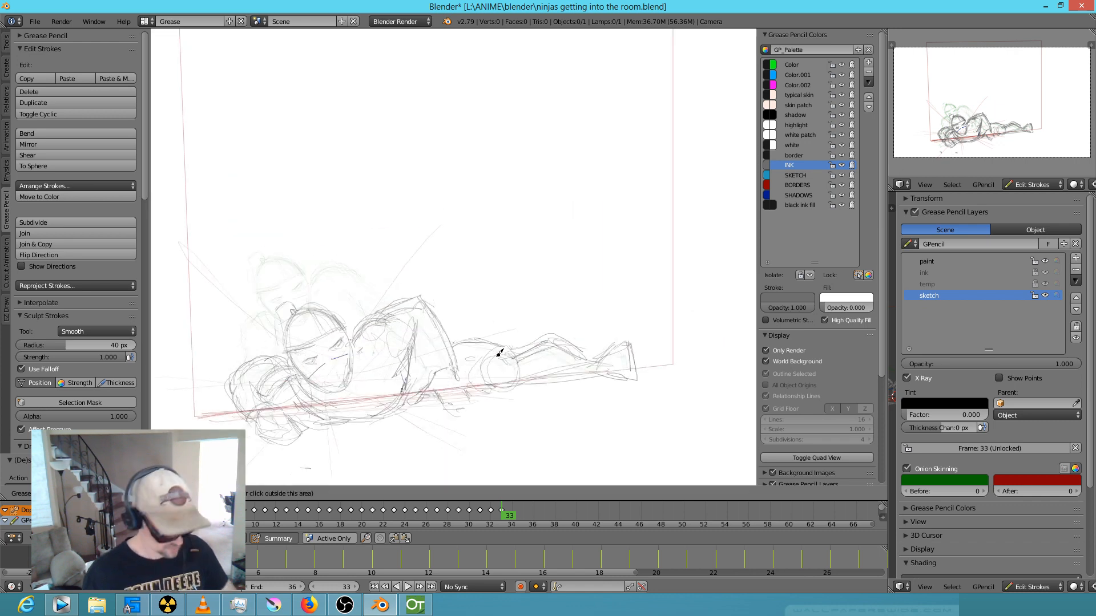
Step back and forth between frames 22 and 33 to examine the ninja's arm, head and body movement.
key("Left")
key("Left")
key("Left")
key("Left")
key("Left")
key("Left")
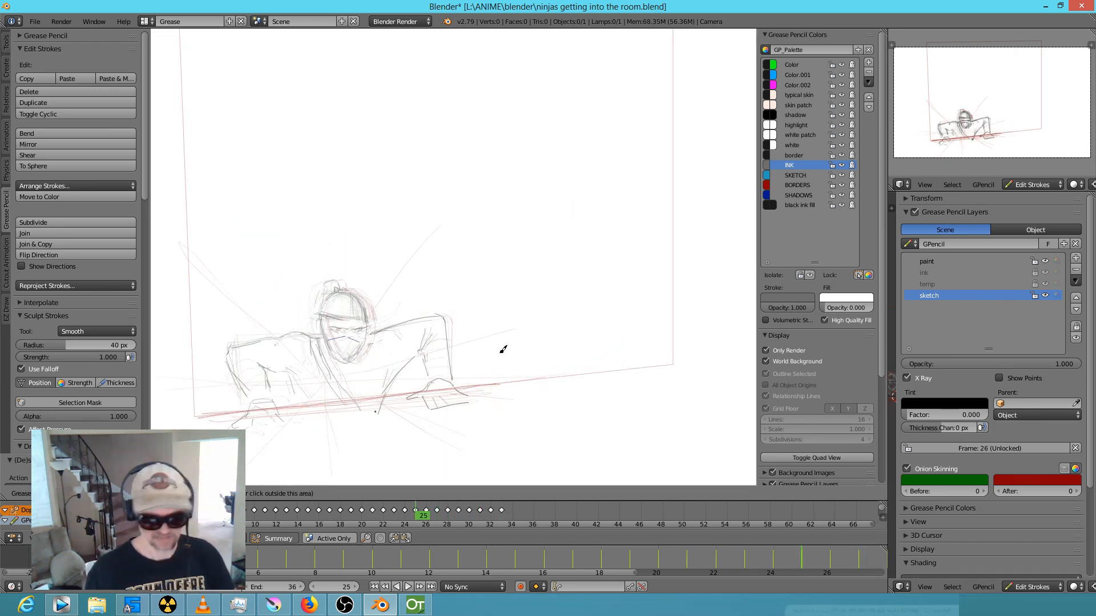
key("Left")
key("Left")
key("Left")
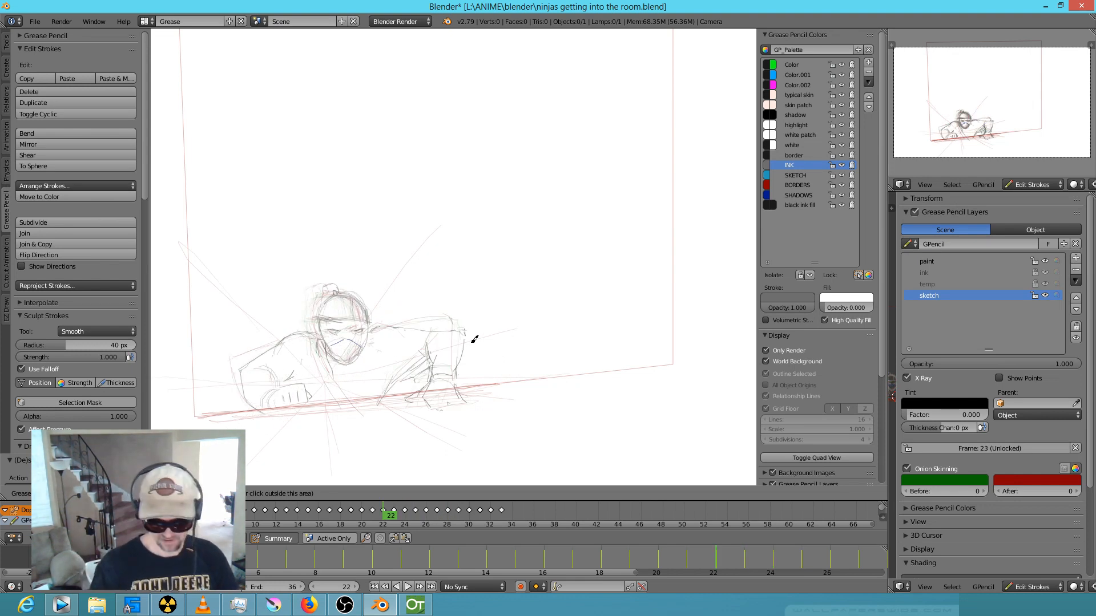
key("Right")
key("Right")
key("Right")
key("Right")
key("Right")
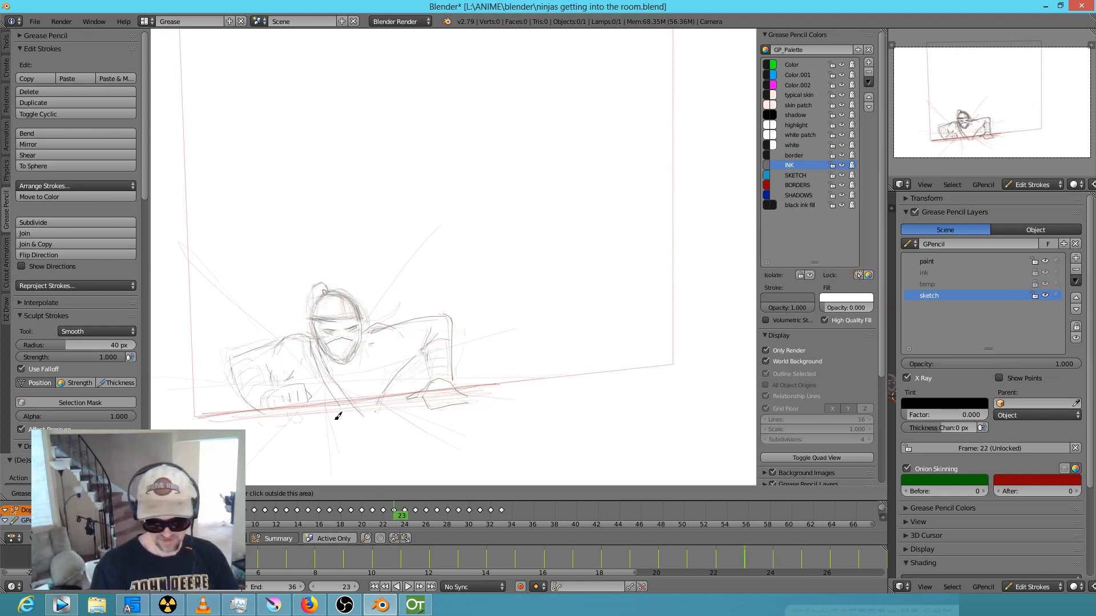
key("Right")
key("Right")
key("Right")
key("Right")
key("Right")
key("Right")
key("Right")
key("Right")
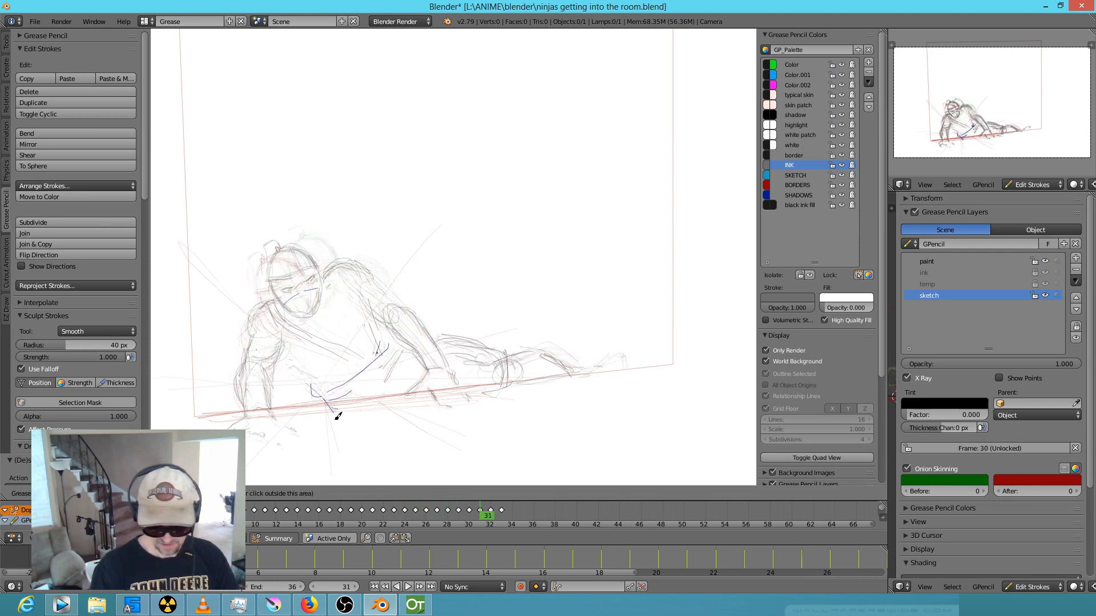
key("Left")
key("Left")
key("Left")
key("Left")
key("Right")
key("Right")
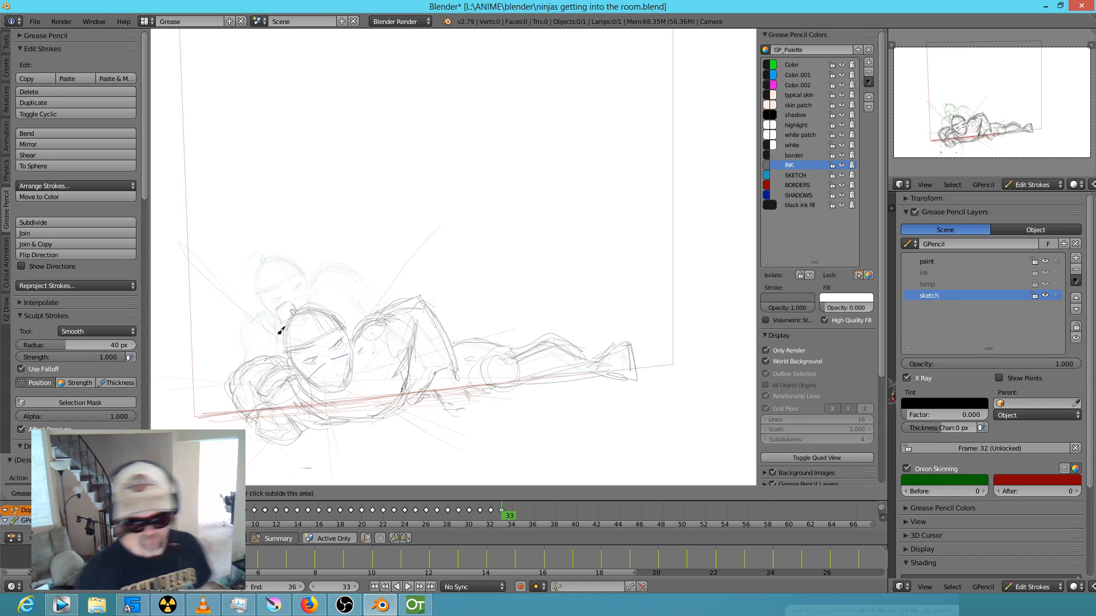
Scale down the head and torso strokes slightly on frame 33 with proportional falloff, and compare the pose with frame 32.
key("Escape")
mouse_move(494, 301)
left_mouse_down("ctrl")
mouse_move(237, 310)
mouse_move(491, 362)
mouse_move(479, 320)
mouse_move(490, 301)
left_mouse_up("ctrl")
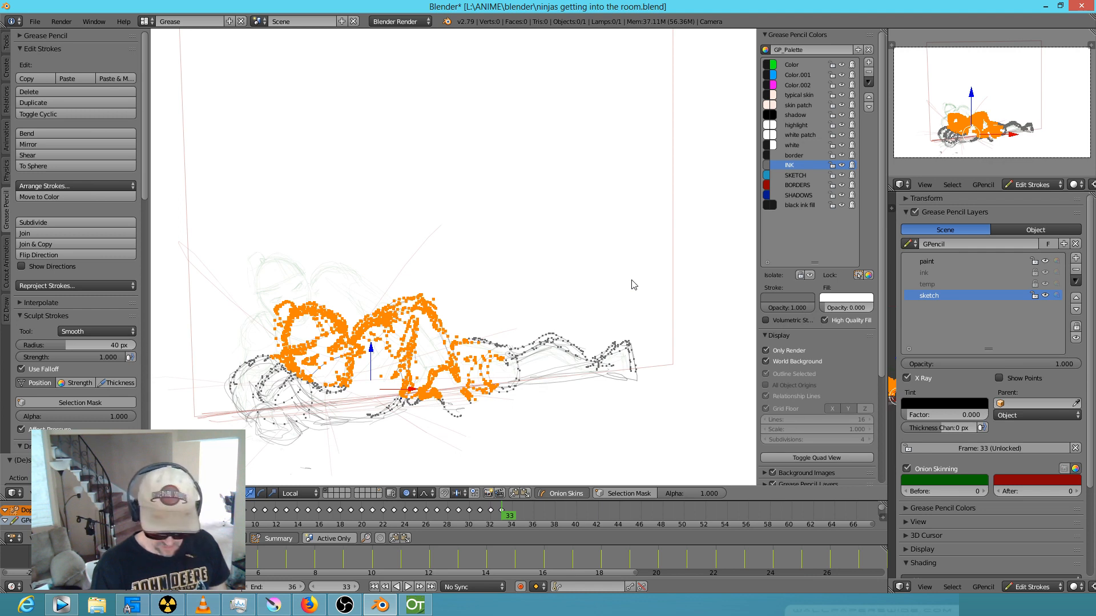
key("s")
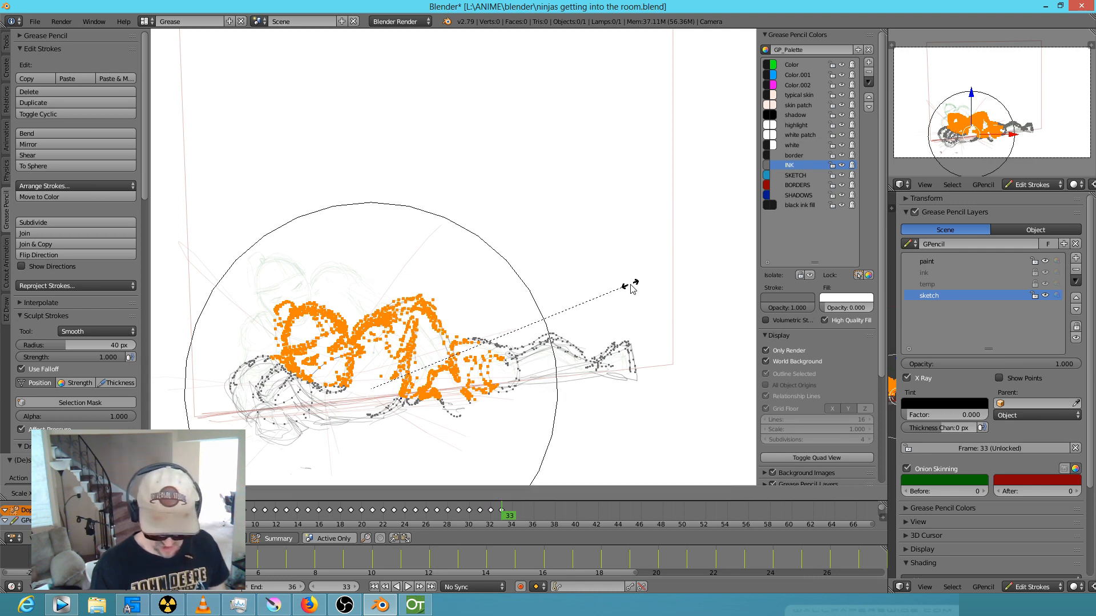
left_click(524, 380)
key("a")
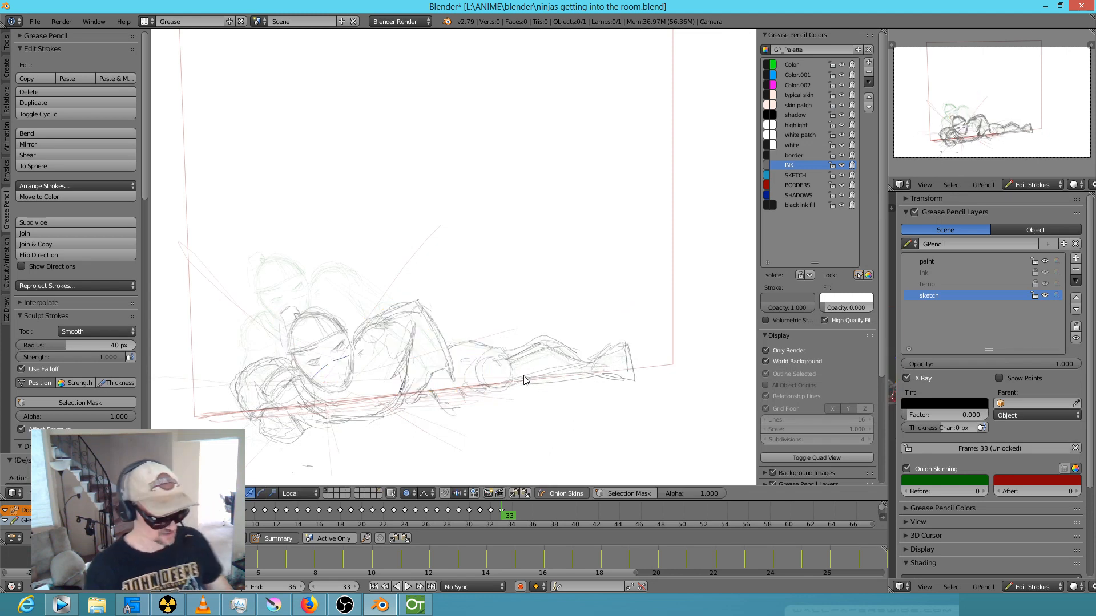
key("Left")
key("Right")
key("Left")
key("Right")
key("Left")
key("Right")
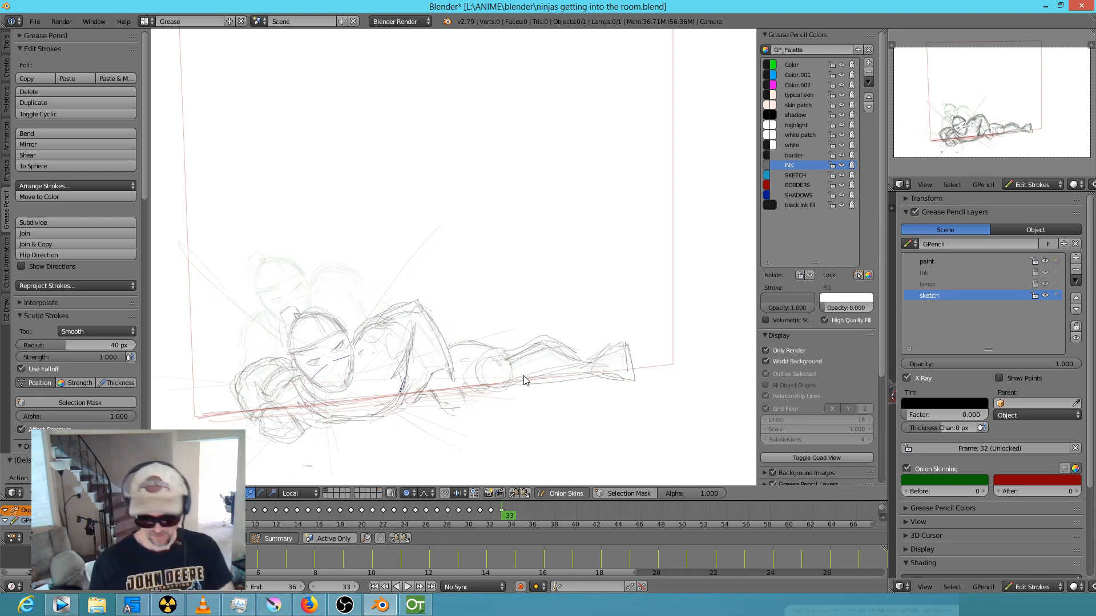
key("Right")
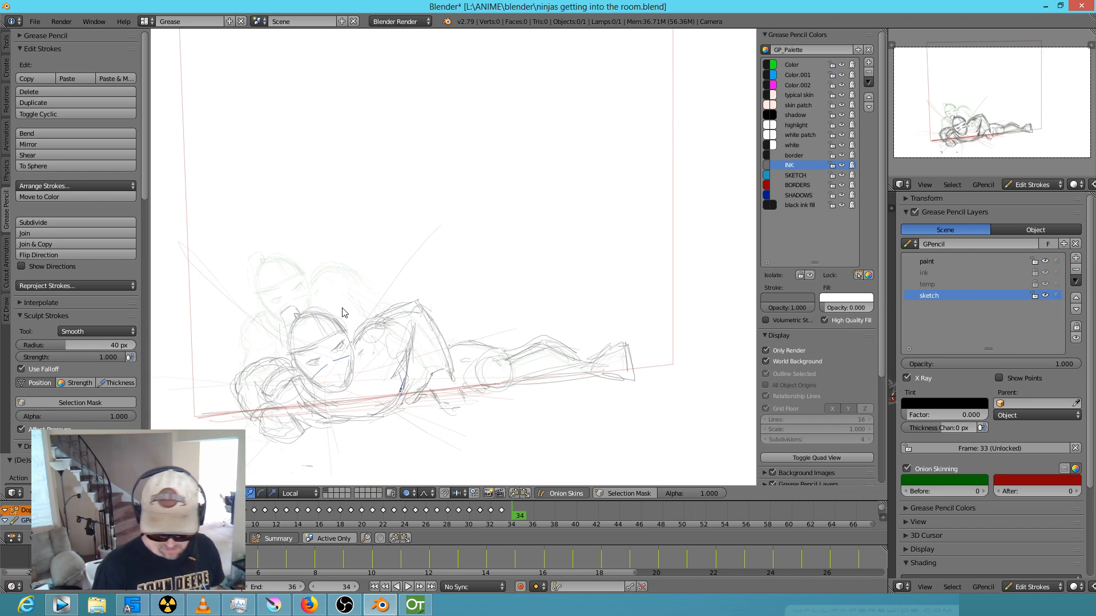
key("d")
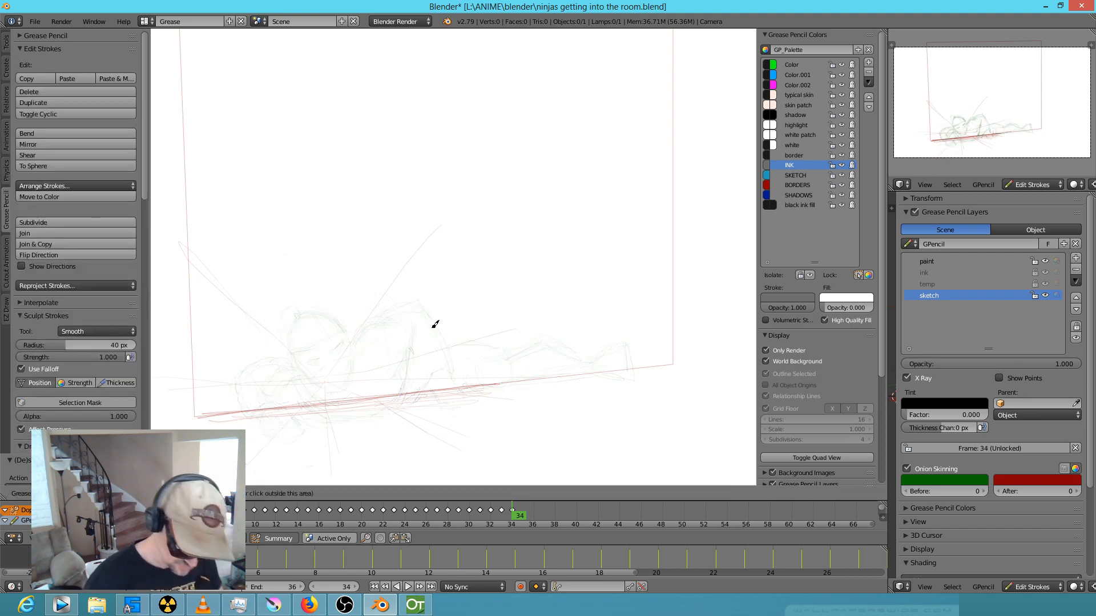
key("ctrl+z")
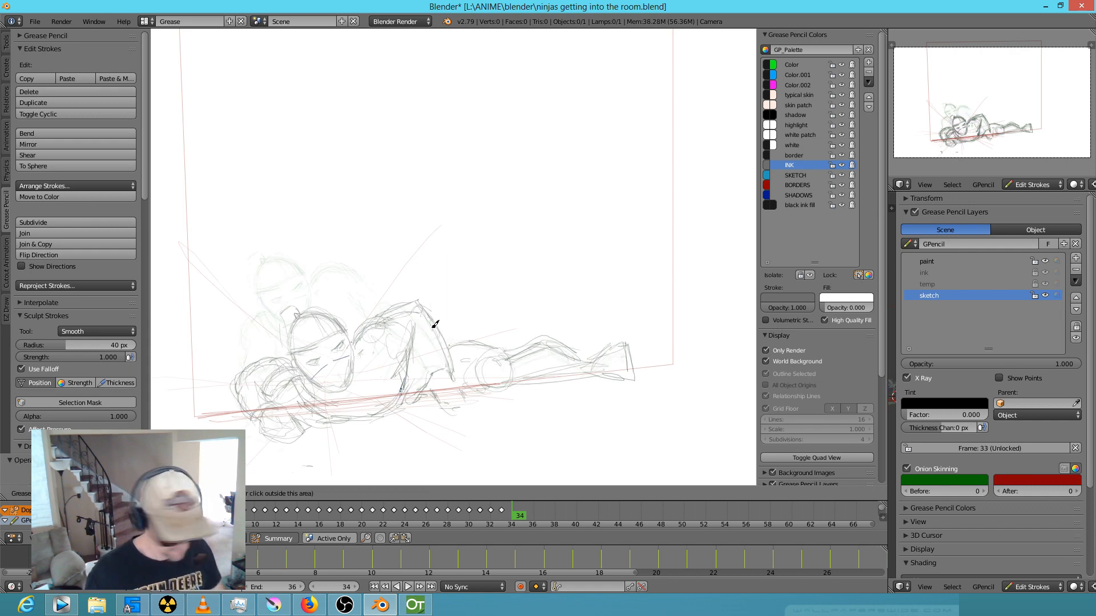
key("Left")
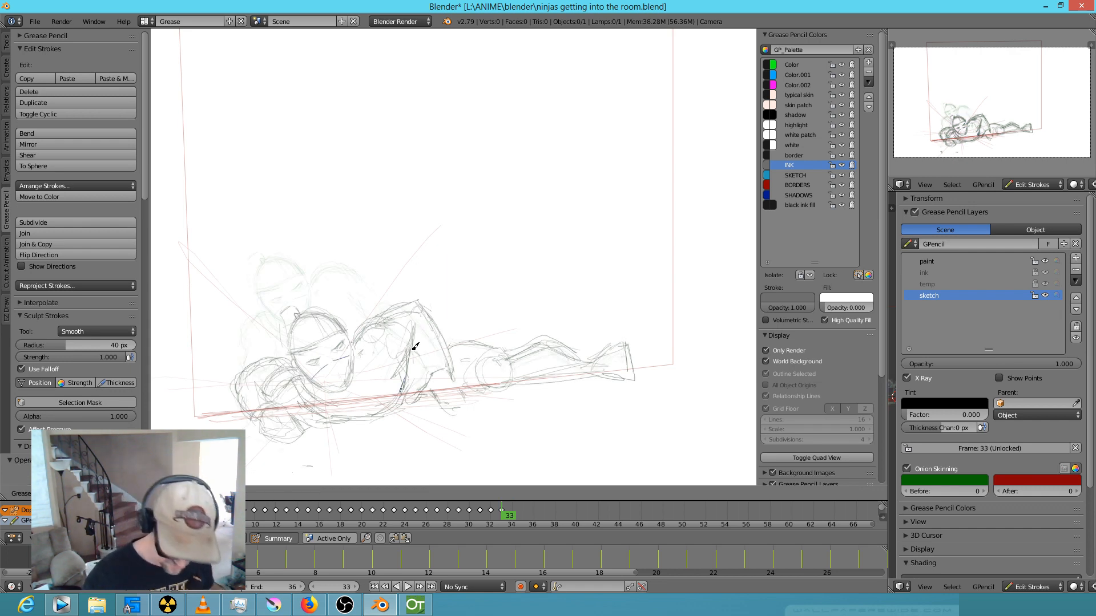
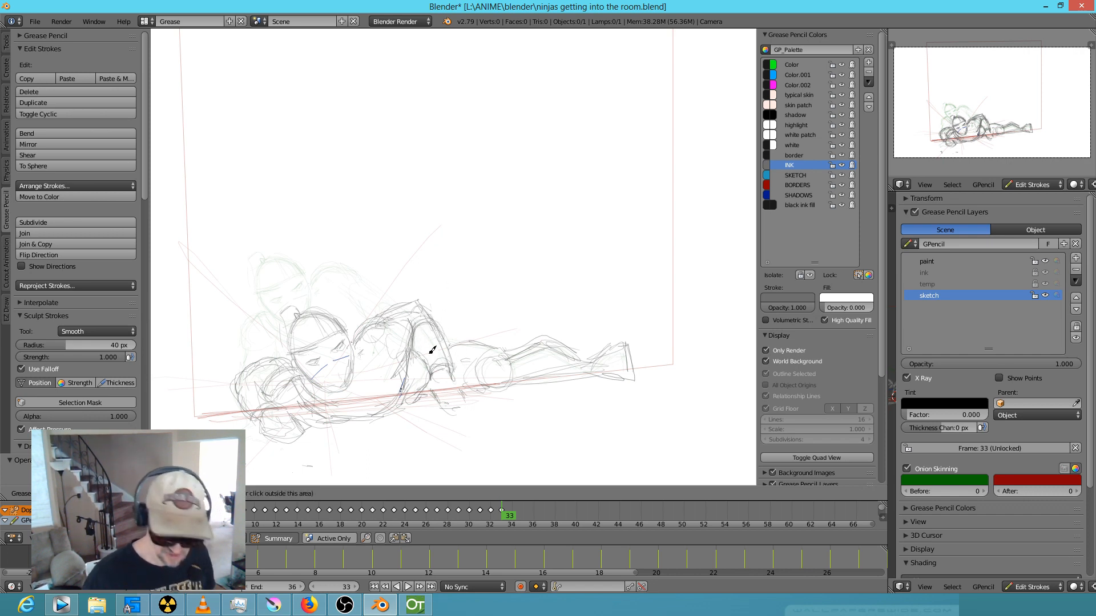
Add sketch lines to the ninja's arms on frame 33 and the preceding frame 32.
left_click_drag(250, 381, 239, 399)
mouse_move(242, 393)
left_mouse_down()
mouse_move(257, 379)
mouse_move(245, 423)
mouse_move(265, 428)
mouse_move(256, 382)
mouse_move(285, 412)
left_mouse_up()
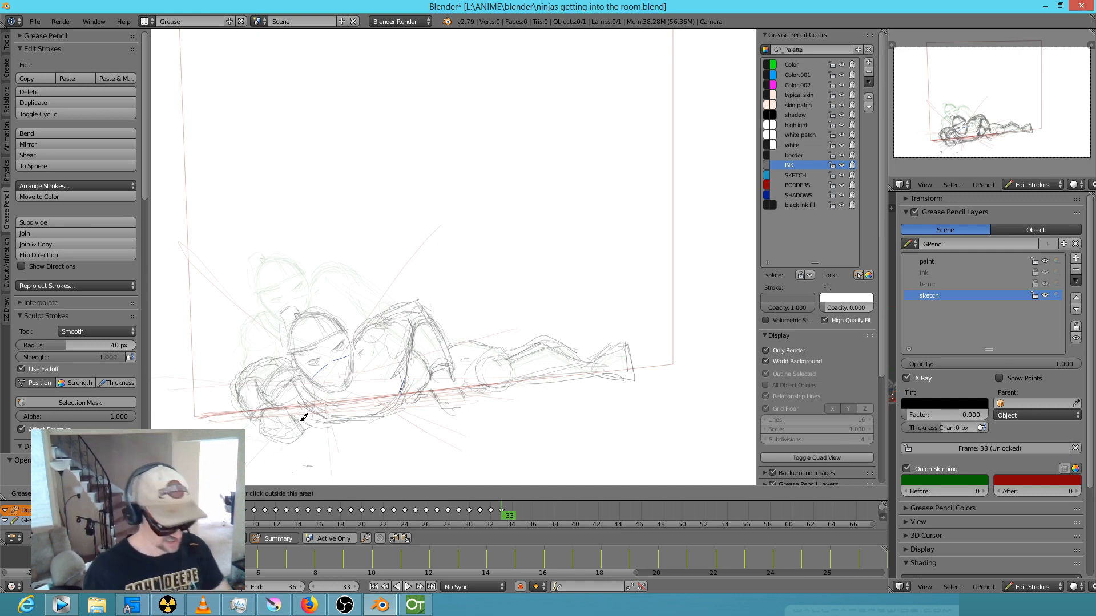
key("Left")
left_click_drag(409, 317, 398, 334)
mouse_move(242, 401)
left_mouse_down()
mouse_move(260, 382)
mouse_move(242, 407)
mouse_move(250, 418)
left_mouse_up()
Step back to frame 29, add a short stroke to the bent arm, and play through the frames to frame 34.
key("Left")
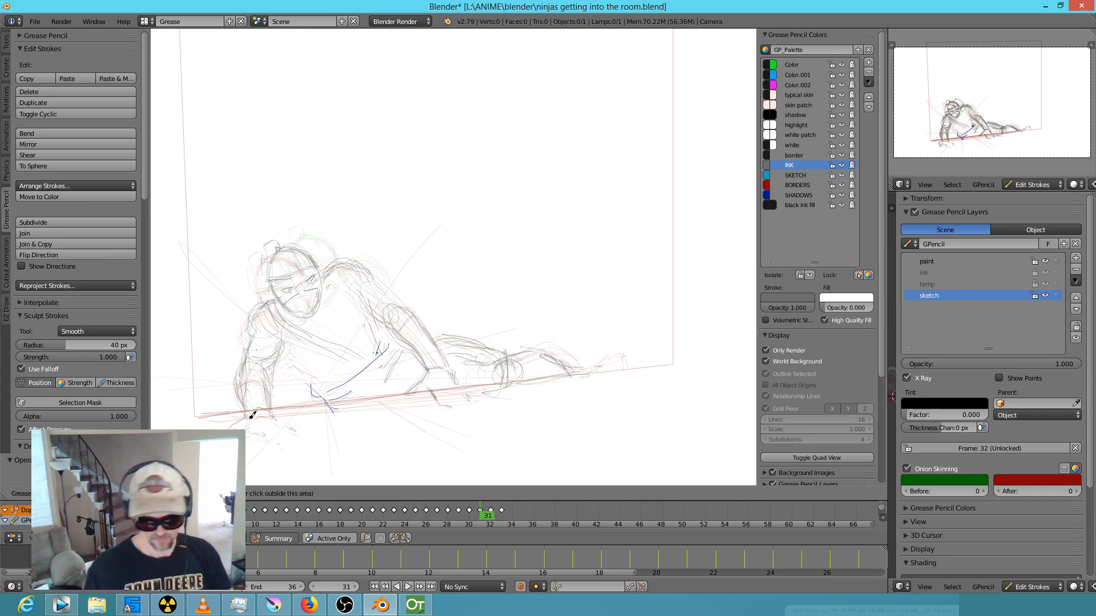
key("Left")
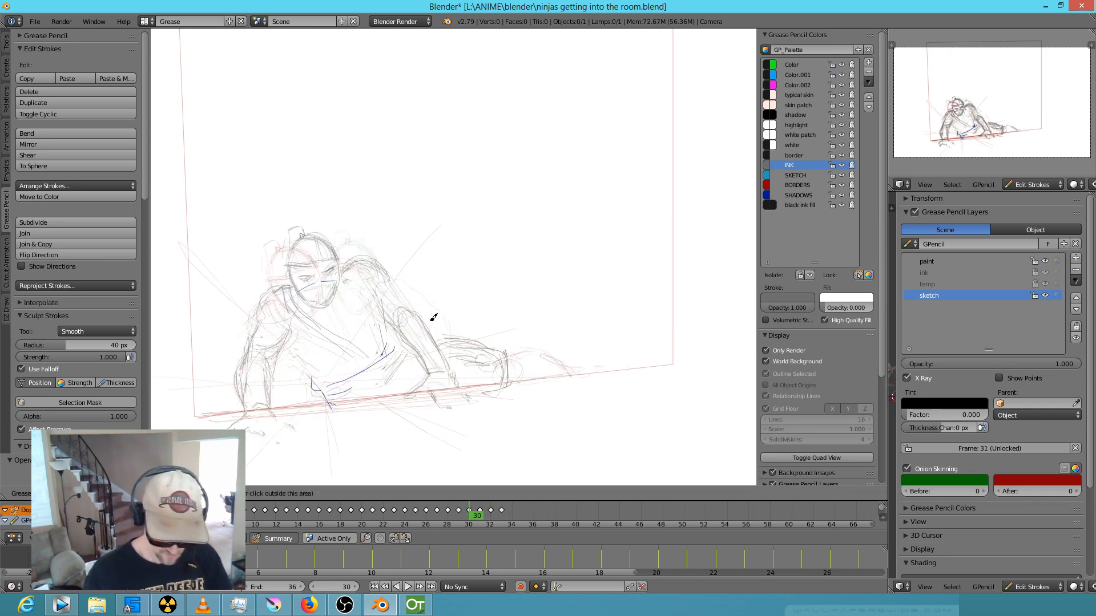
key("Left")
left_click_drag(430, 331, 450, 331)
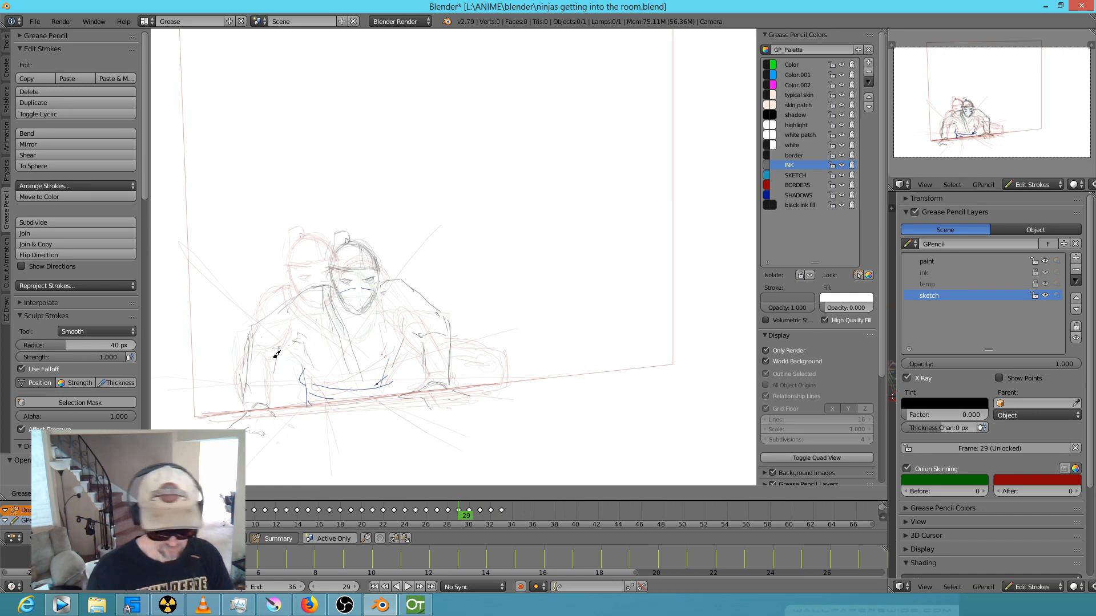
key("Right")
key("Right")
key("Right")
key("Right")
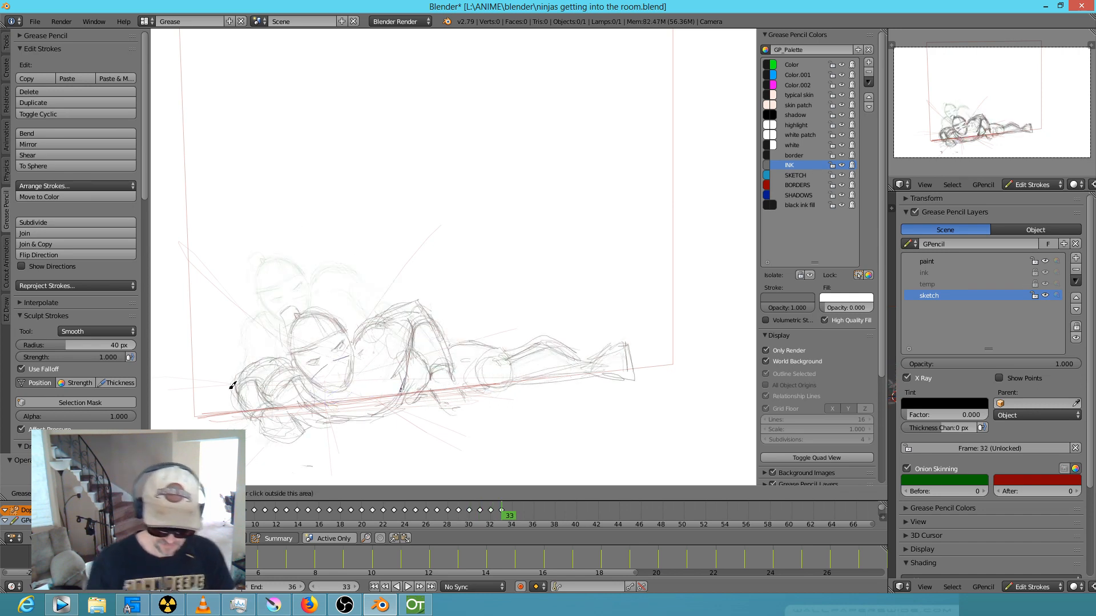
key("Right")
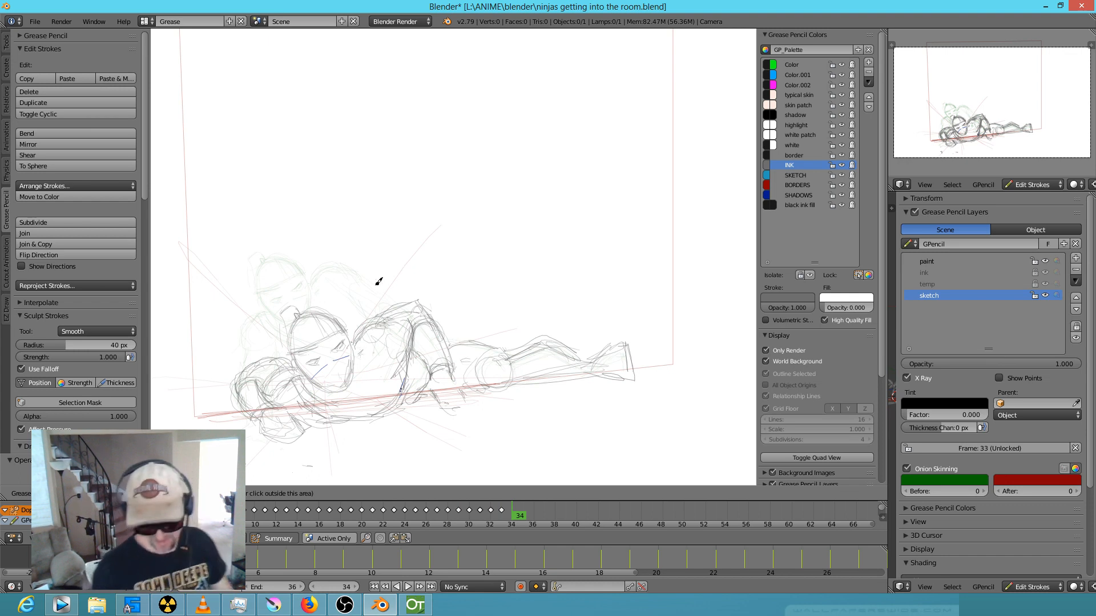
key("Escape")
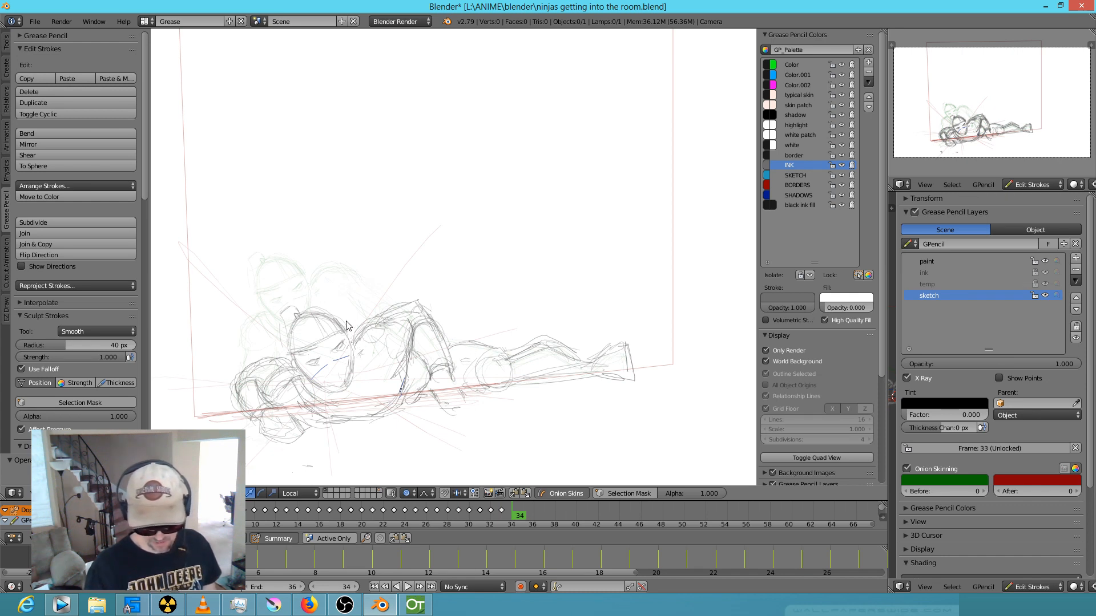
Select the ninja's head strokes on frame 34 and try moving them with a smaller proportional-editing radius.
mouse_move(363, 326)
left_mouse_down("ctrl")
mouse_move(271, 308)
mouse_move(326, 400)
mouse_move(367, 365)
left_mouse_up("ctrl")
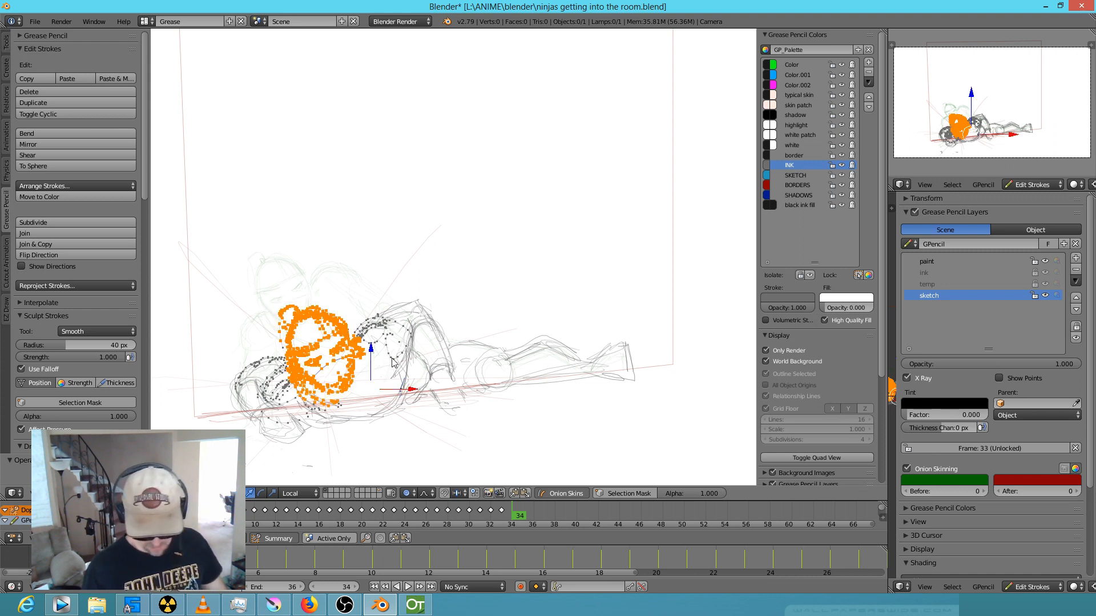
key("g")
scroll(406, 361, "up", 9)
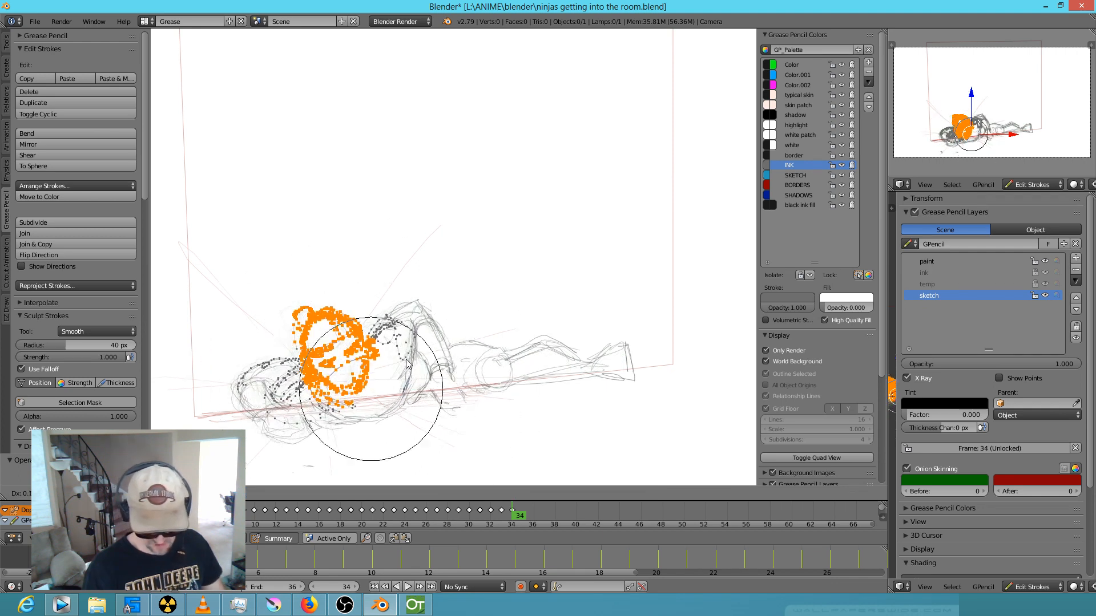
left_click(402, 352)
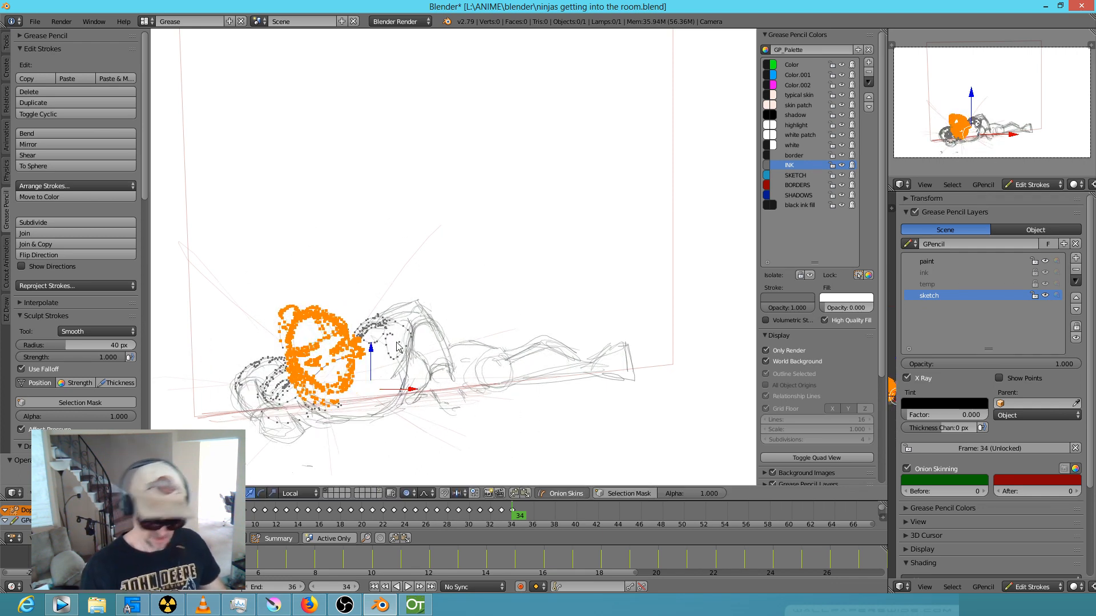
scroll(451, 360, "up", 1)
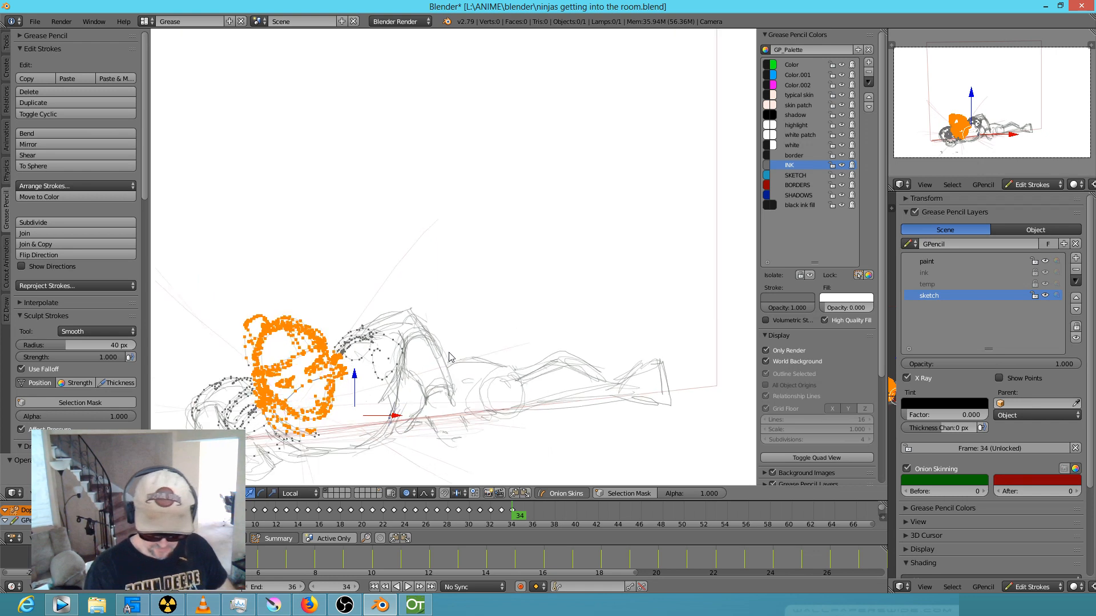
scroll(449, 359, "down", 1)
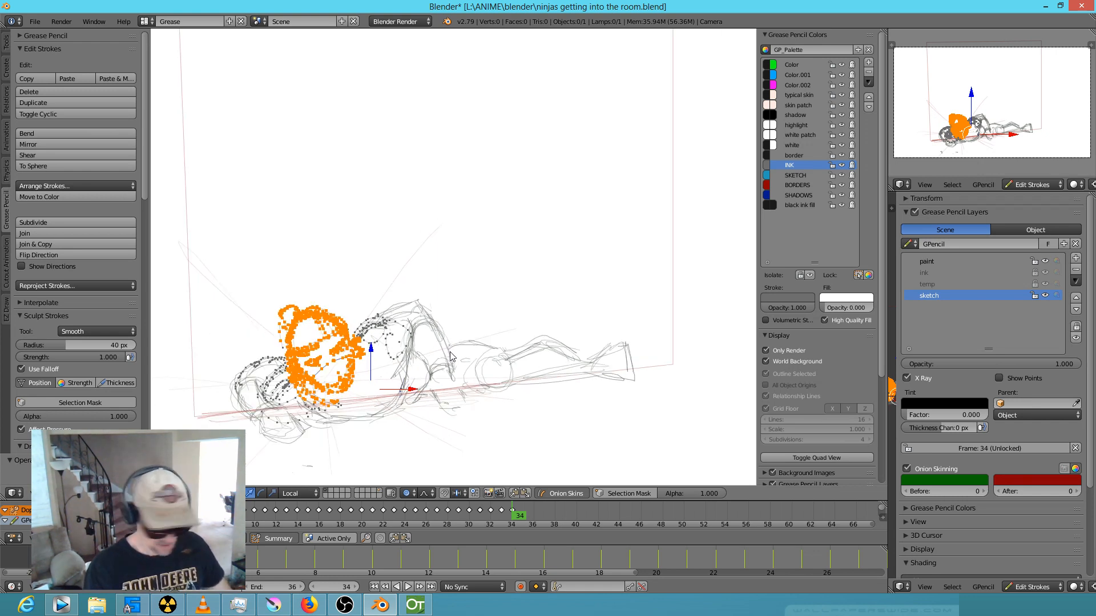
Place the pivot near the ninja's chin on frame 34, and rotate, move and scale the selected head strokes with proportional falloff.
left_click(346, 382)
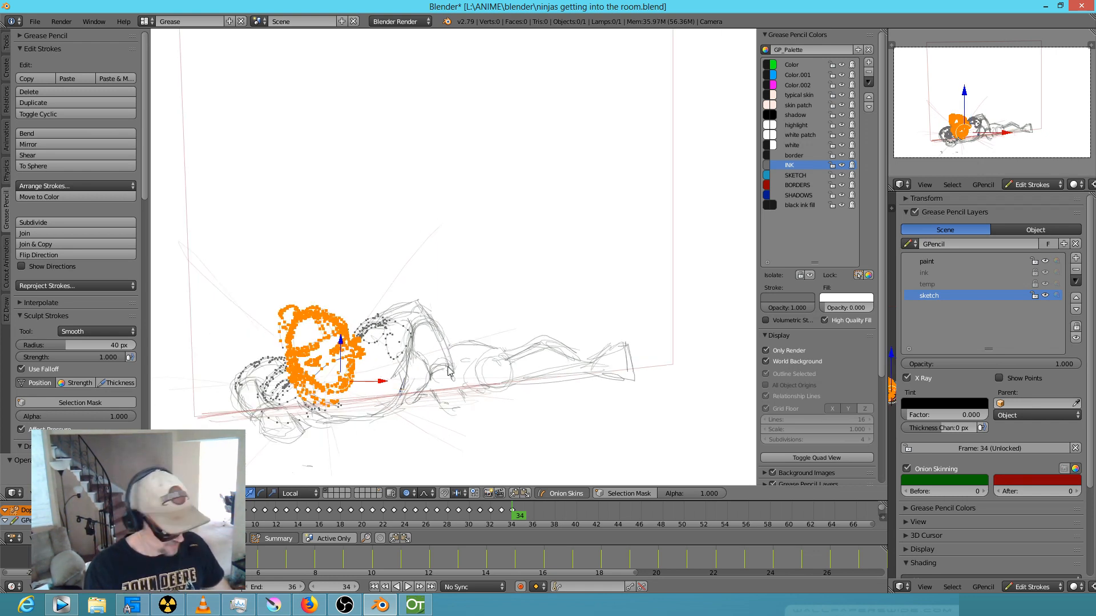
key("r")
left_click(450, 384)
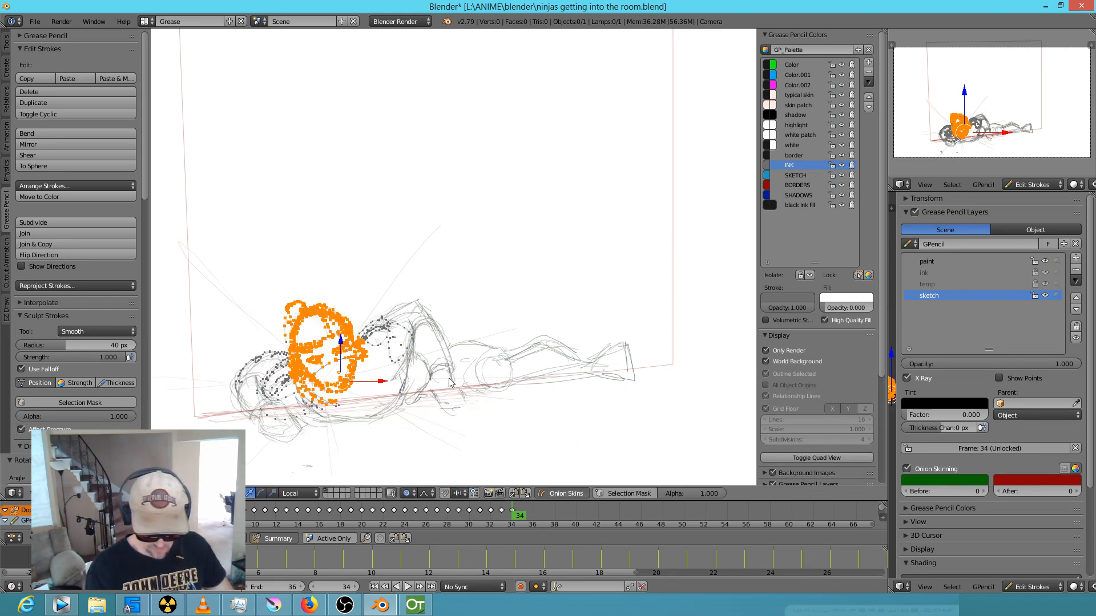
key("g")
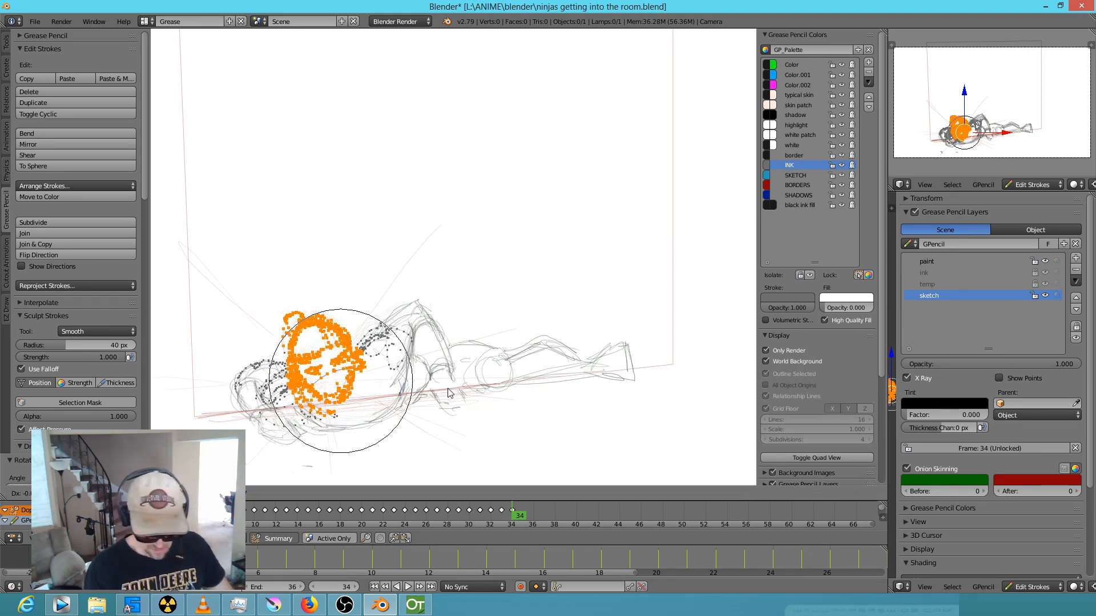
left_click(451, 390)
key("s")
left_click(453, 391)
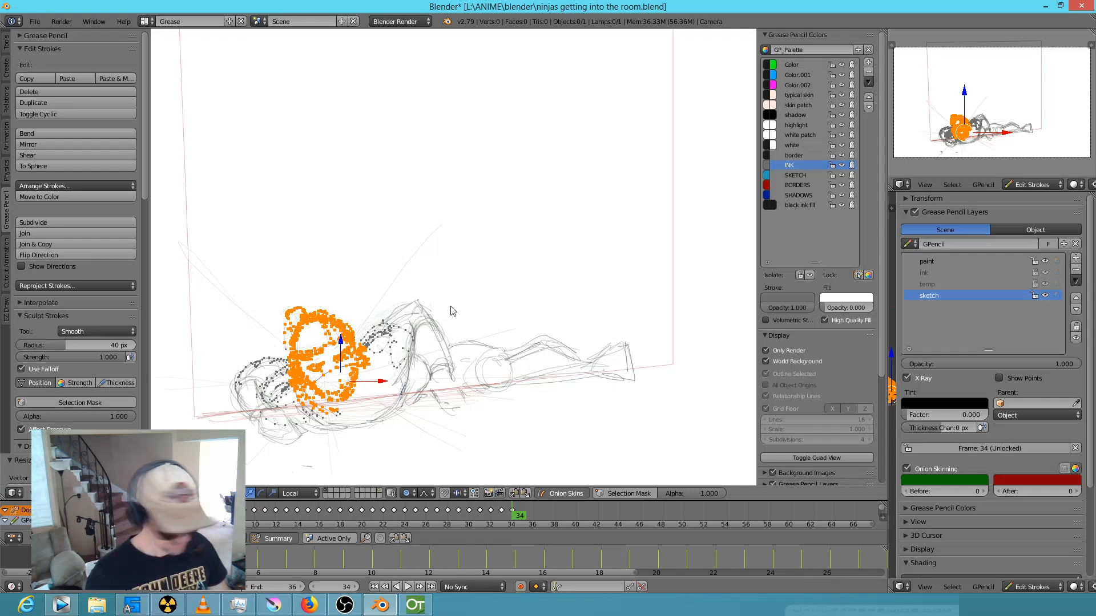
Erase the bent arm's upper strokes on frame 34 and sketch a flatter shoulder and squared elbow in their place.
key("e")
mouse_move(416, 289)
left_mouse_down()
mouse_move(399, 331)
mouse_move(425, 322)
mouse_move(440, 348)
mouse_move(444, 403)
mouse_move(413, 397)
mouse_move(419, 409)
mouse_move(447, 391)
mouse_move(415, 405)
mouse_move(461, 403)
mouse_move(435, 391)
mouse_move(451, 388)
mouse_move(464, 311)
left_mouse_up()
mouse_move(460, 352)
left_mouse_down()
mouse_move(455, 300)
mouse_move(456, 331)
left_mouse_up()
mouse_move(374, 329)
left_mouse_down()
mouse_move(356, 333)
mouse_move(469, 302)
left_mouse_up()
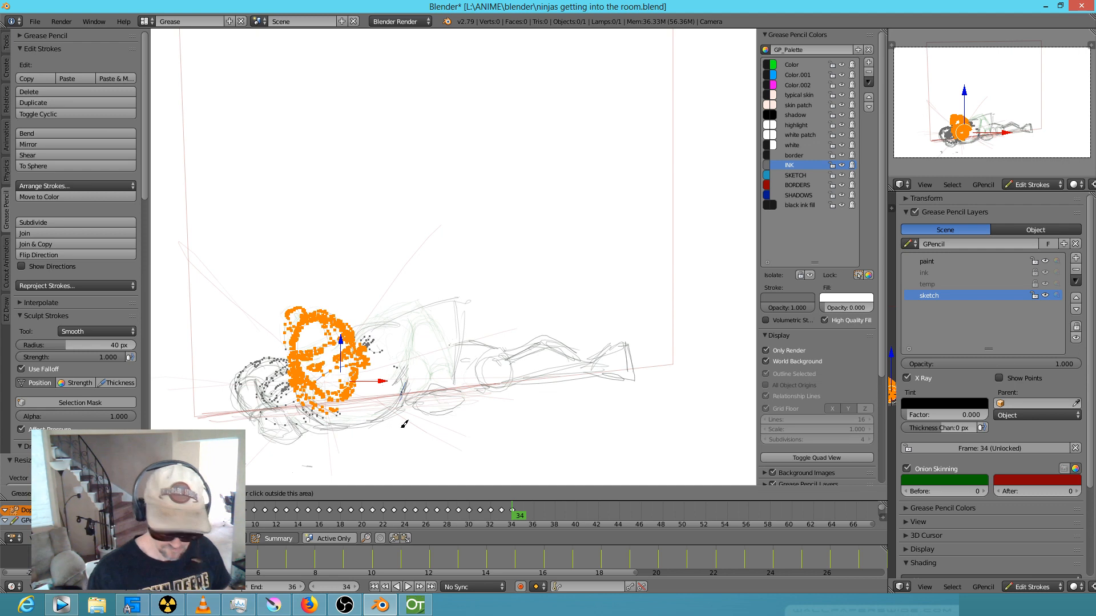
Flip between frames 33 and 34 to compare the head and arm poses.
key("Left")
key("Right")
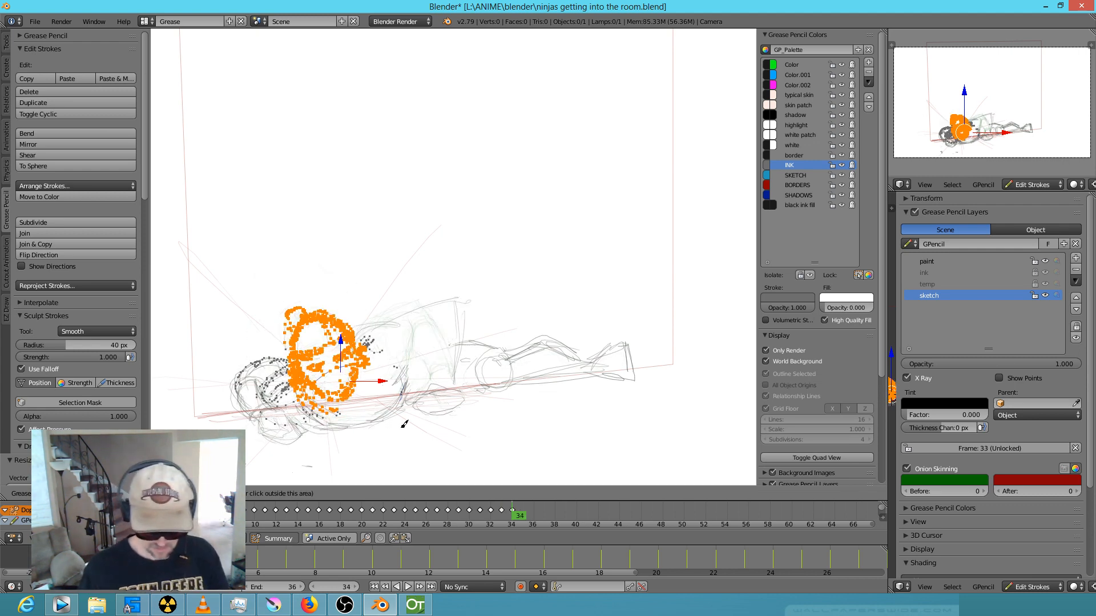
key("Right")
key("Left")
key("Left")
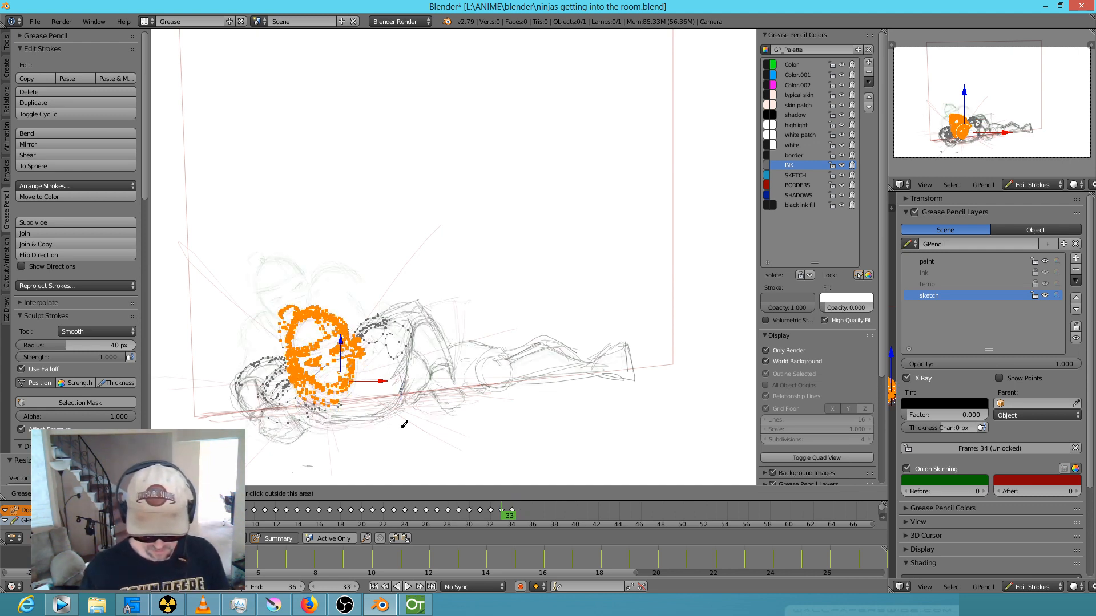
key("Right")
key("Left")
key("Right")
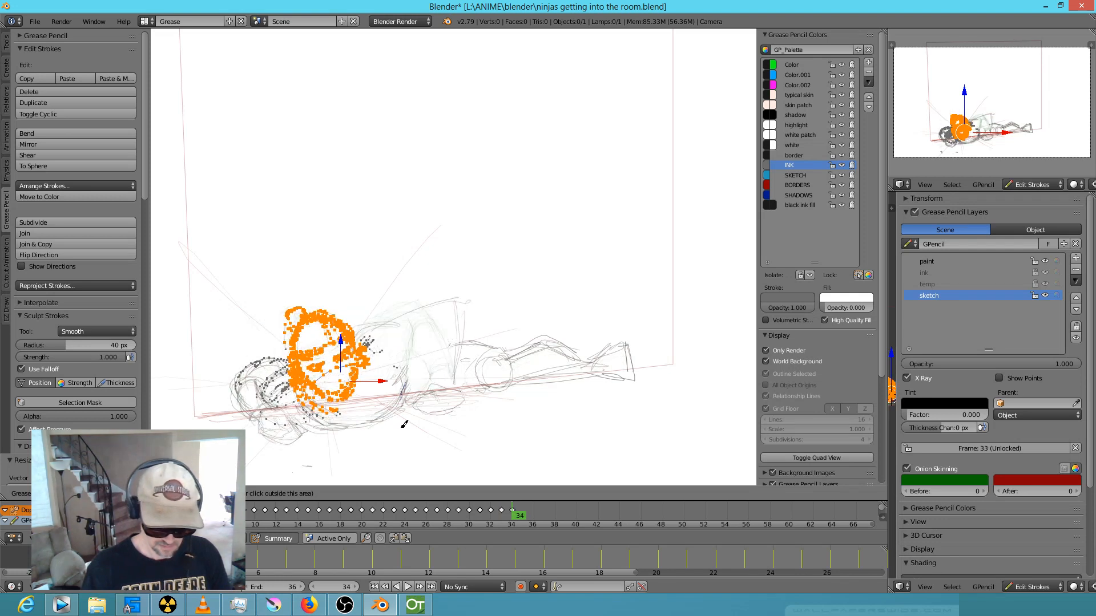
Strengthen the shoulder and upper-arm lines beside the head on frame 34, checking them against frame 33.
mouse_move(362, 325)
left_mouse_down()
mouse_move(458, 309)
mouse_move(455, 380)
left_mouse_up()
left_click_drag(426, 341, 429, 373)
key("Left")
key("Right")
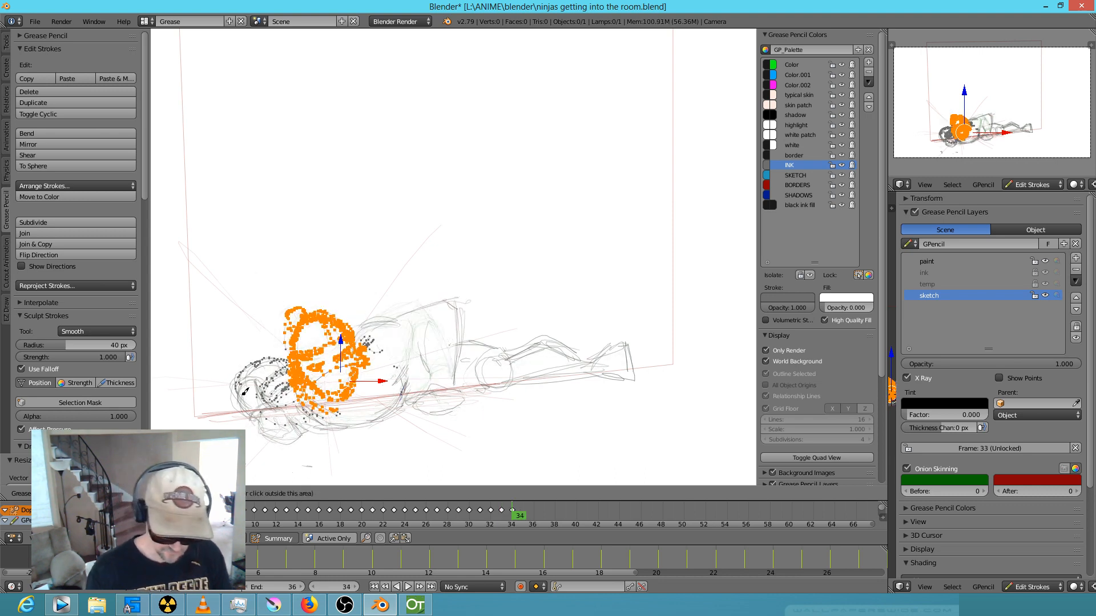
Erase the outer contour of the arm behind the head on frame 34 and redraw it tighter, comparing with frame 33.
right_click_drag(243, 351, 240, 393)
key("Left")
key("Right")
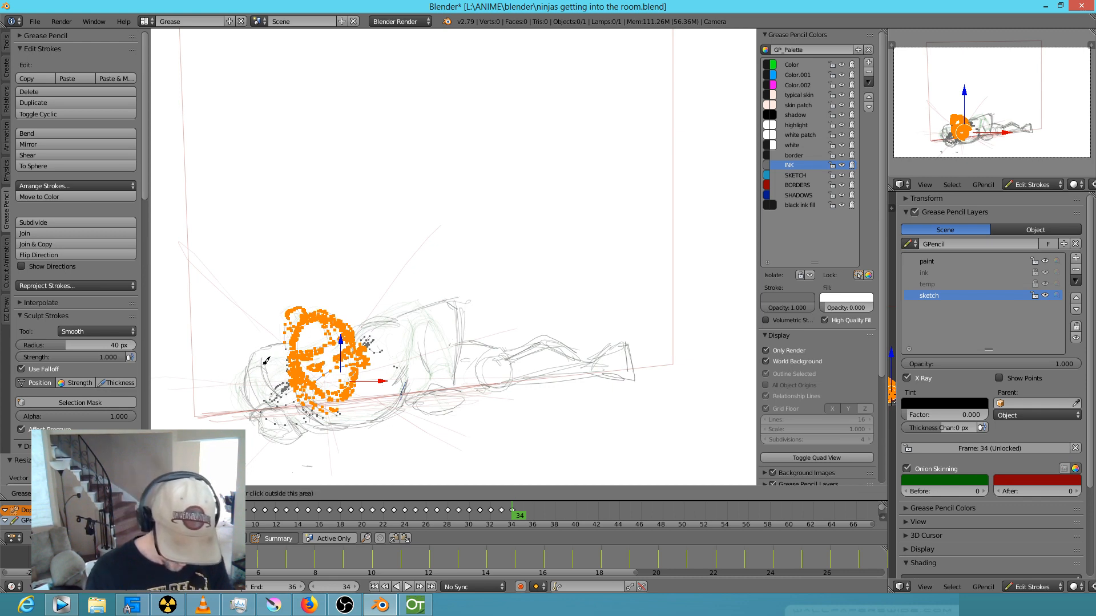
key("Left")
key("Right")
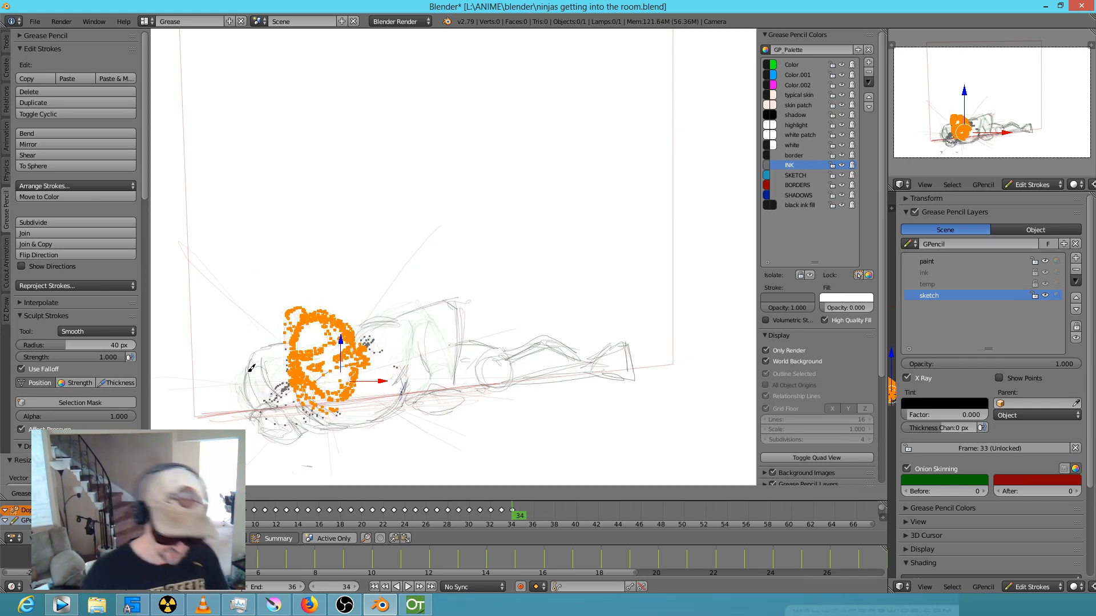
left_click_drag(251, 378, 261, 398)
key("Left")
key("Right")
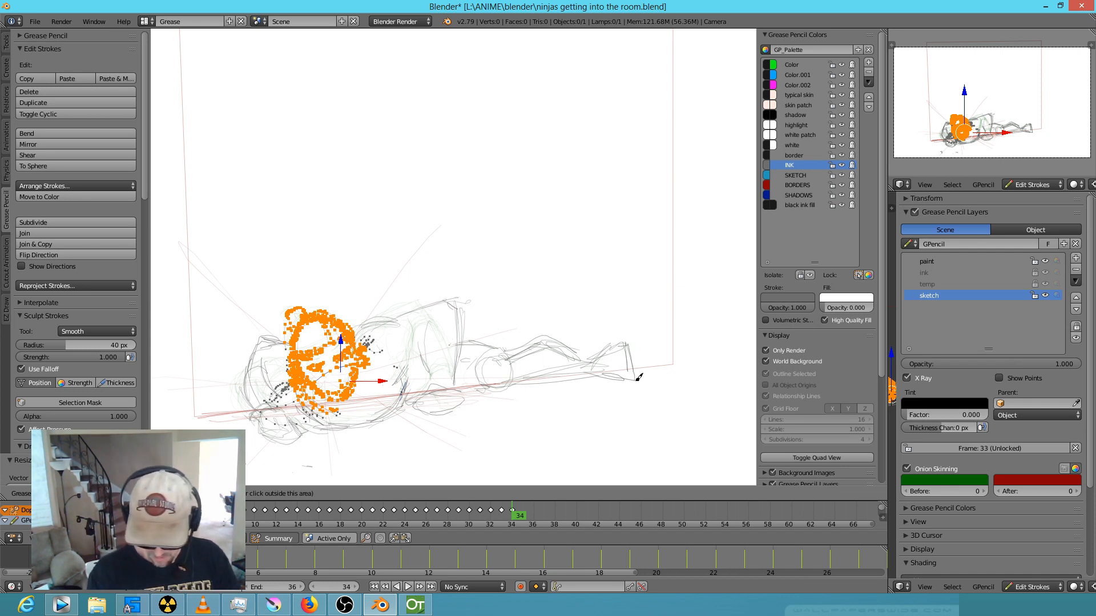
Erase the ninja's foot on frame 34 and redraw it lower, extending beyond the end of the leg.
mouse_move(627, 380)
right_mouse_down()
mouse_move(597, 379)
mouse_move(624, 361)
mouse_move(605, 382)
right_mouse_up()
left_click_drag(587, 383, 647, 390)
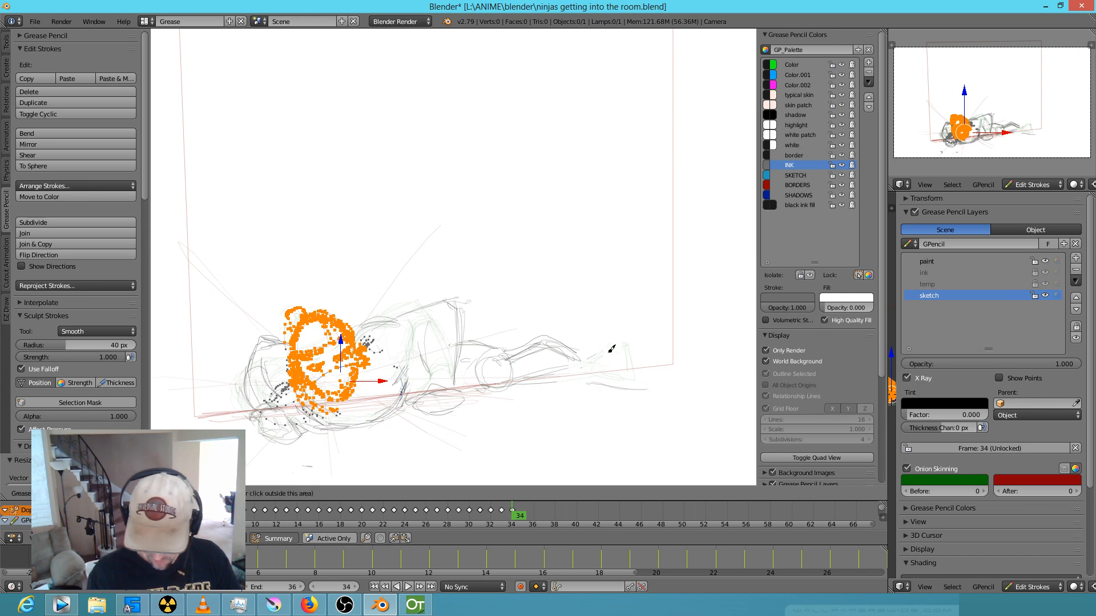
mouse_move(619, 348)
left_mouse_down()
mouse_move(663, 384)
mouse_move(648, 396)
left_mouse_up()
left_click_drag(599, 364, 614, 353)
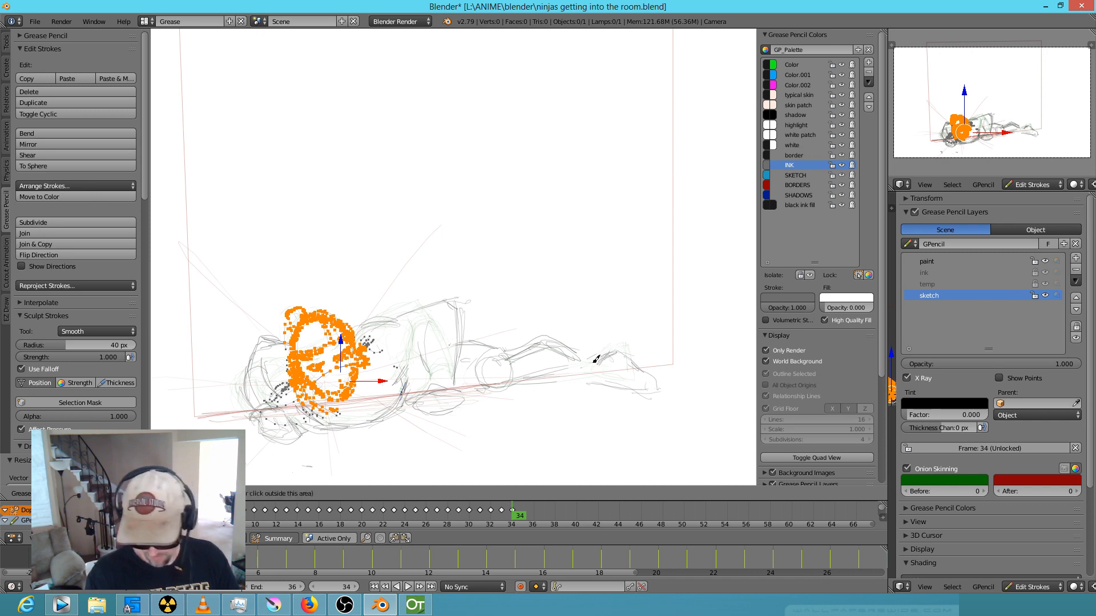
Erase the old leg strokes on frame 34 and sketch a new underside for the leg, comparing with frame 33.
mouse_move(581, 330)
right_mouse_down()
mouse_move(560, 350)
mouse_move(544, 337)
mouse_move(499, 360)
right_mouse_up()
key("Left")
key("Right")
mouse_move(513, 410)
left_mouse_down()
mouse_move(495, 401)
mouse_move(525, 408)
left_mouse_up()
key("Left")
key("Right")
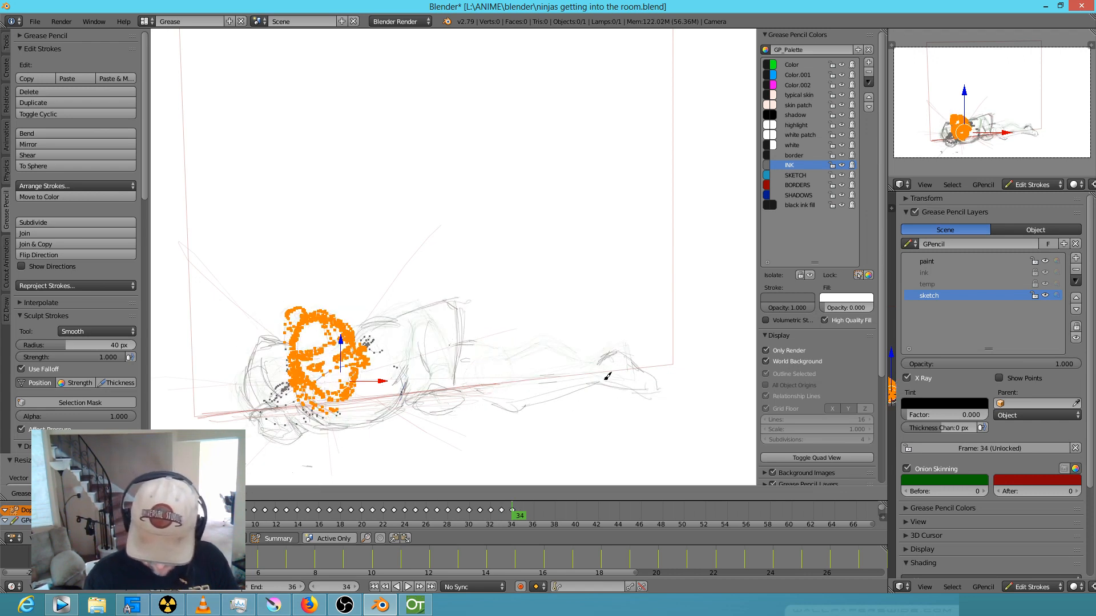
Sketch the calf and thigh contours on frame 34, undoing the thigh stroke and redrawing it.
left_click_drag(551, 368, 557, 402)
left_click_drag(532, 364, 457, 342)
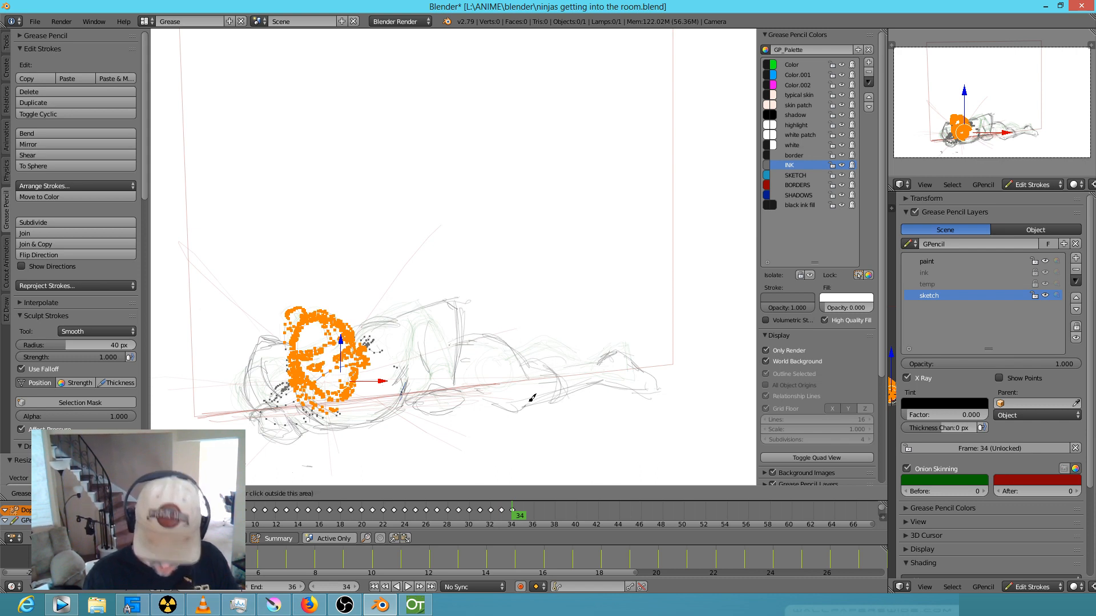
key("ctrl+z")
left_click_drag(530, 367, 535, 361)
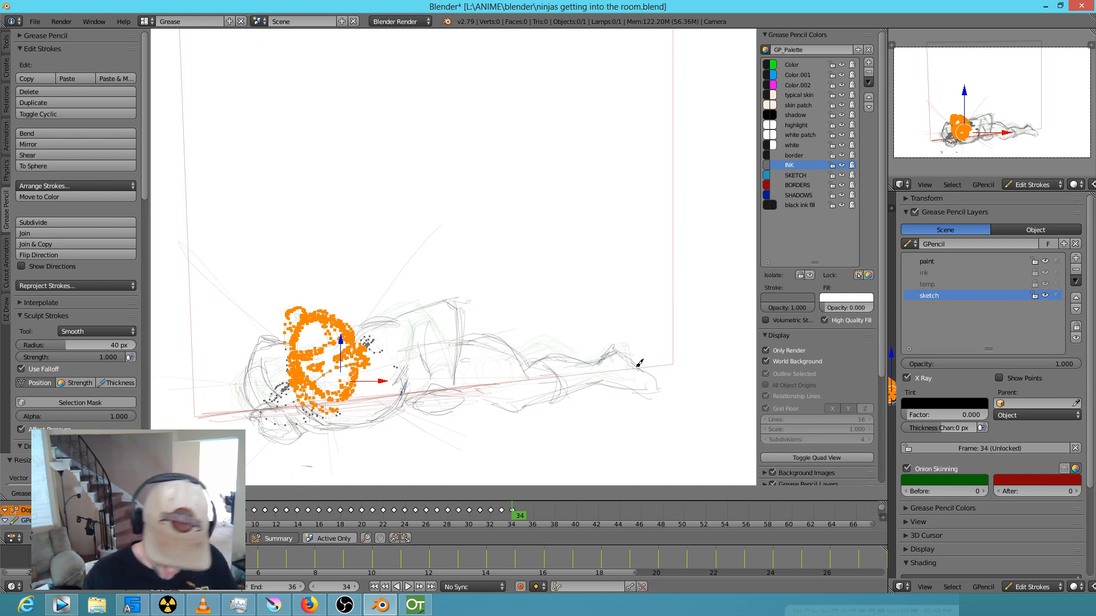
Refine the foot's heel and toe and darken the underside of the calf and thigh on frame 34.
left_click_drag(665, 373, 621, 387)
key("Left")
key("Right")
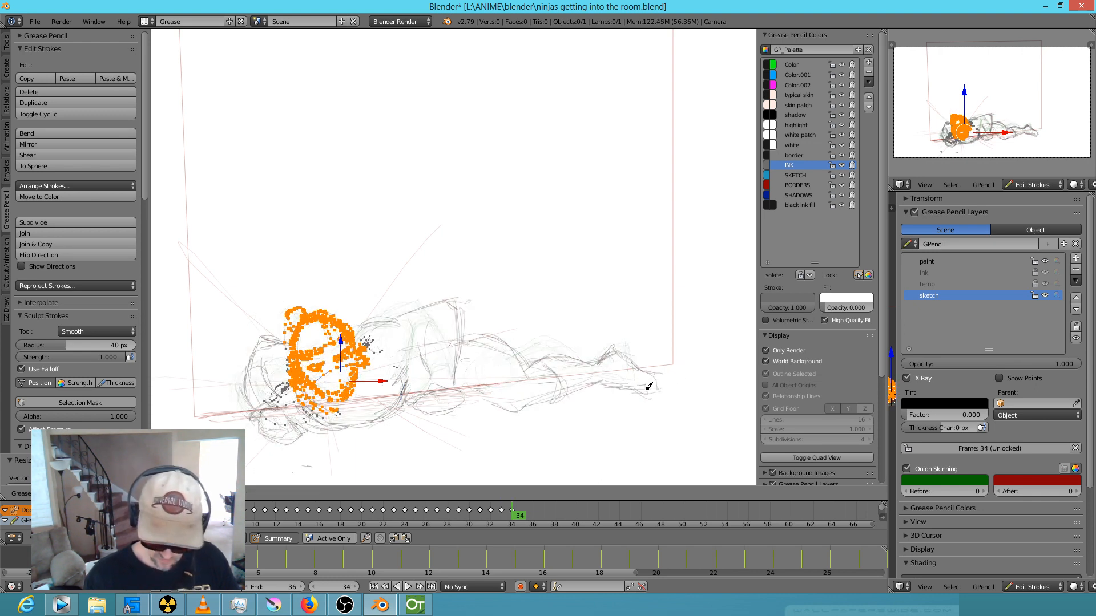
left_click_drag(659, 373, 666, 392)
left_click_drag(566, 390, 503, 416)
left_click_drag(456, 379, 524, 413)
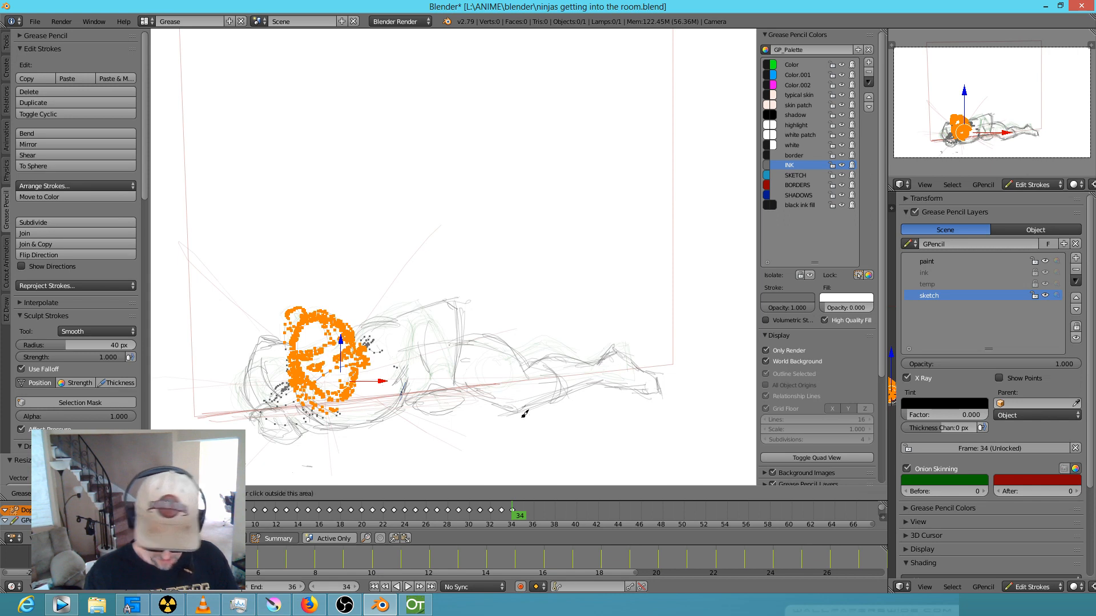
Rework the thigh and hip lines on frame 34, erasing the rounded upper contour and sketching a lower one.
left_click_drag(466, 337, 513, 347)
mouse_move(479, 400)
left_mouse_down()
mouse_move(528, 425)
mouse_move(429, 393)
left_mouse_up()
key("Left")
key("Right")
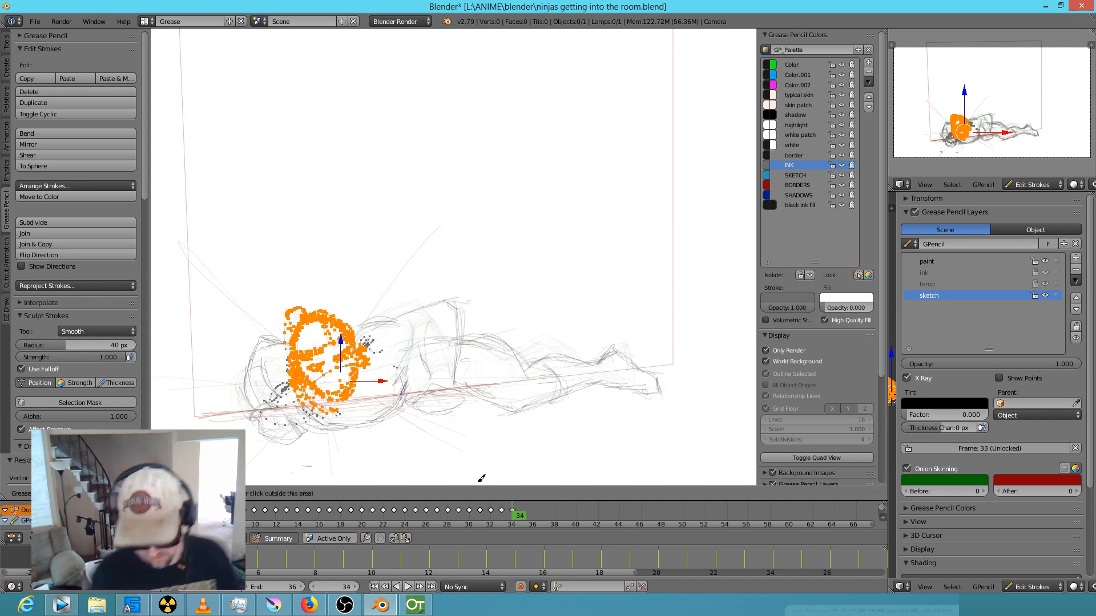
mouse_move(501, 364)
left_mouse_down()
mouse_move(489, 362)
mouse_move(535, 371)
left_mouse_up()
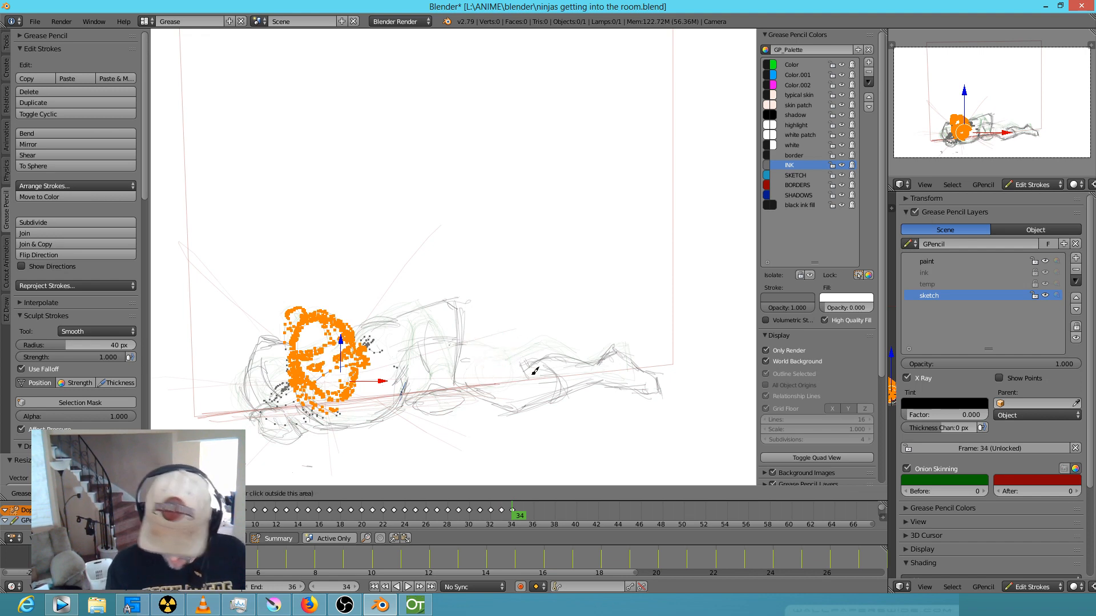
left_click_drag(433, 382, 433, 382)
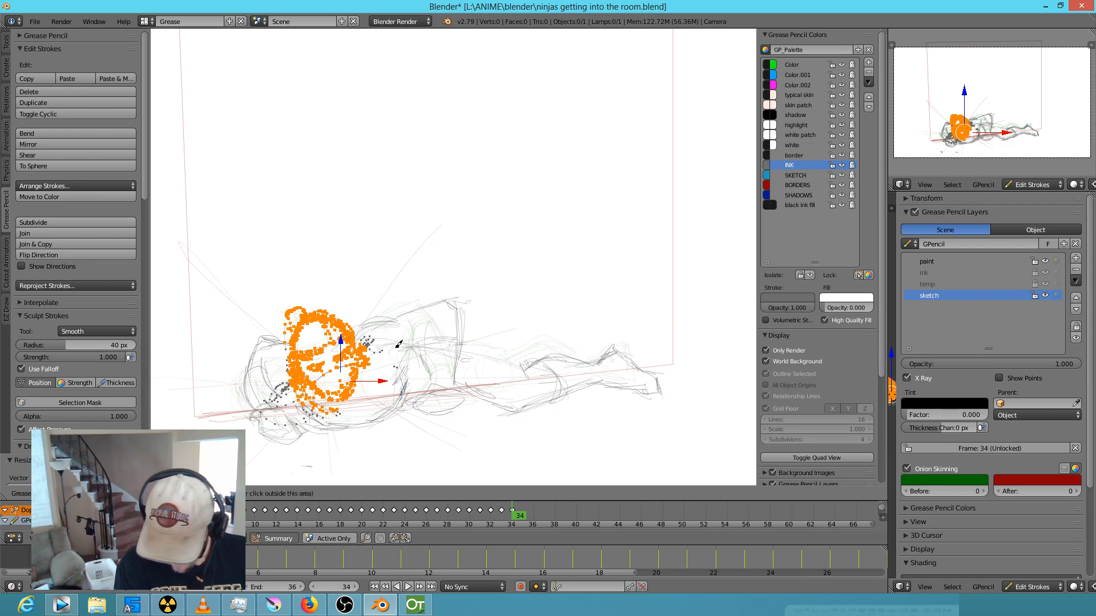
left_click_drag(528, 377, 526, 378)
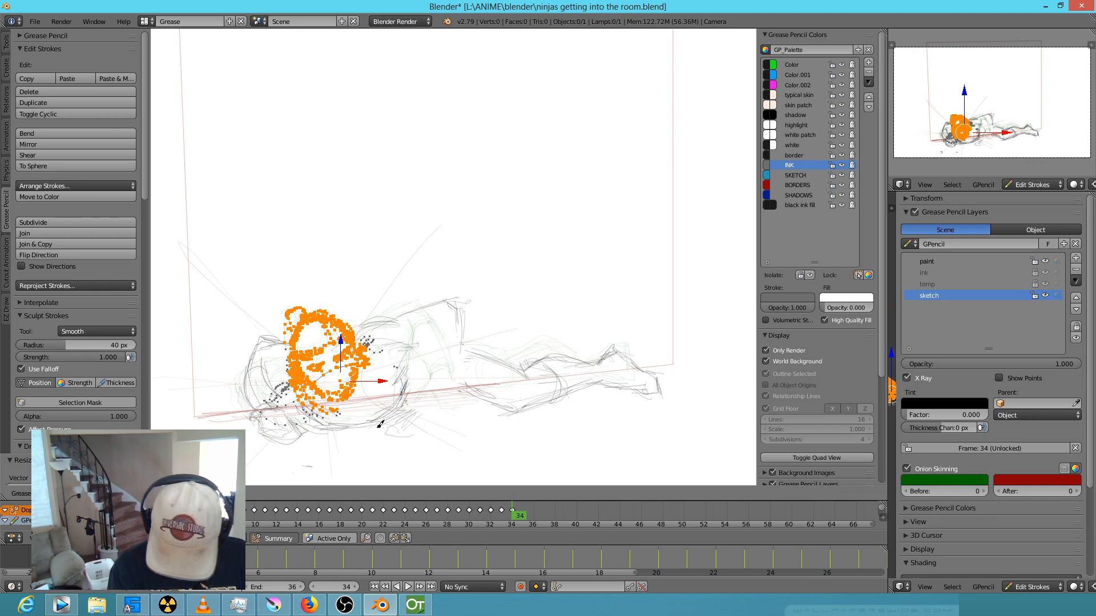
Sketch the bent arm's forearm down to a hand on the floor on frame 34, and compare with frame 33.
left_click_drag(458, 334, 452, 357)
left_click_drag(459, 315, 440, 421)
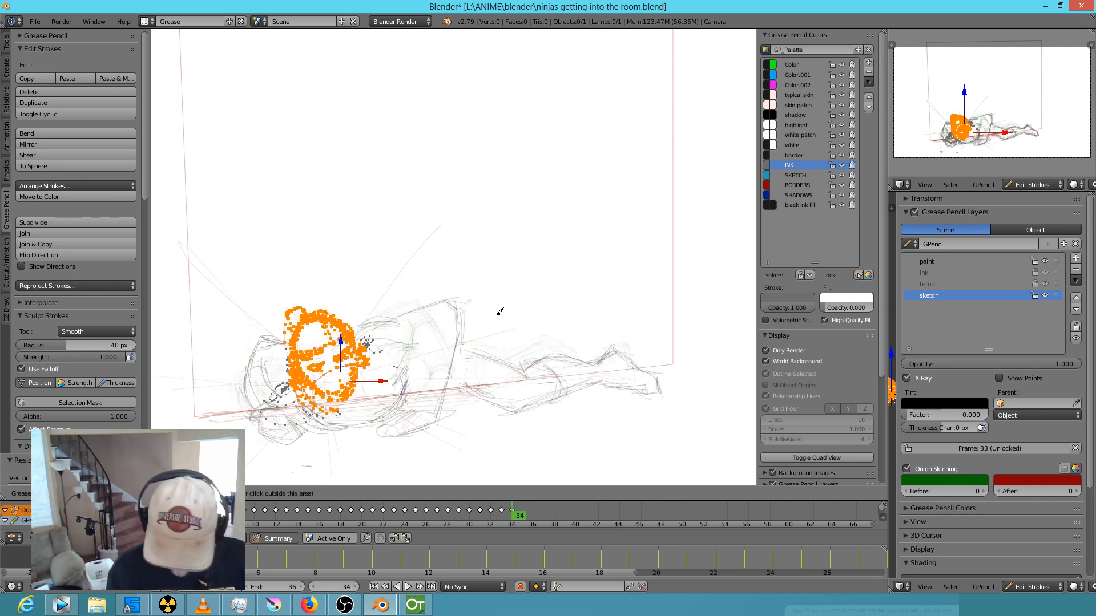
left_click_drag(421, 326, 423, 401)
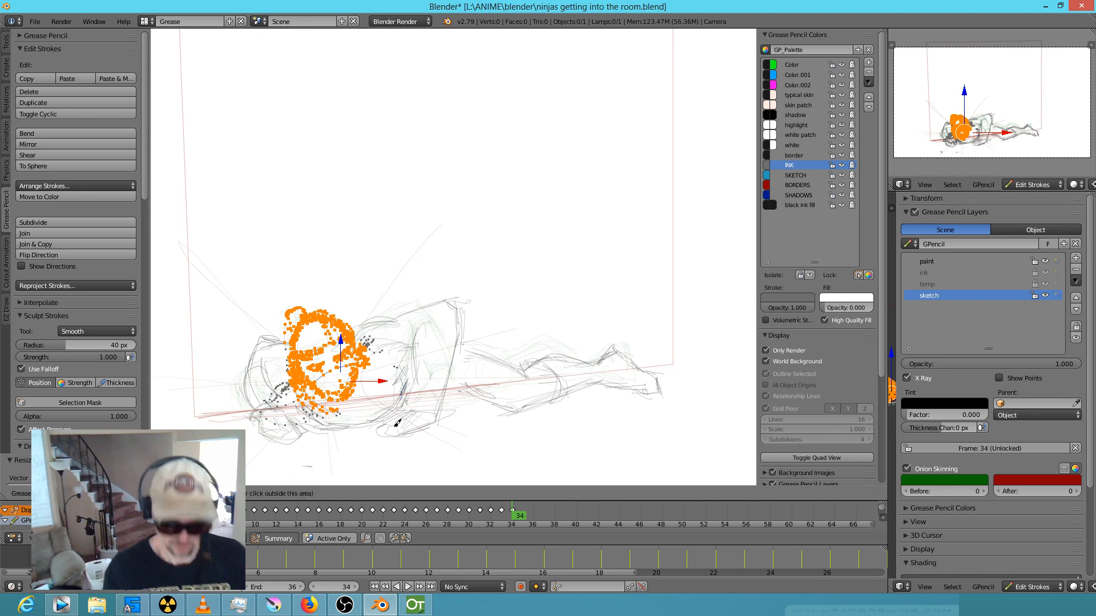
key("Left")
key("Right")
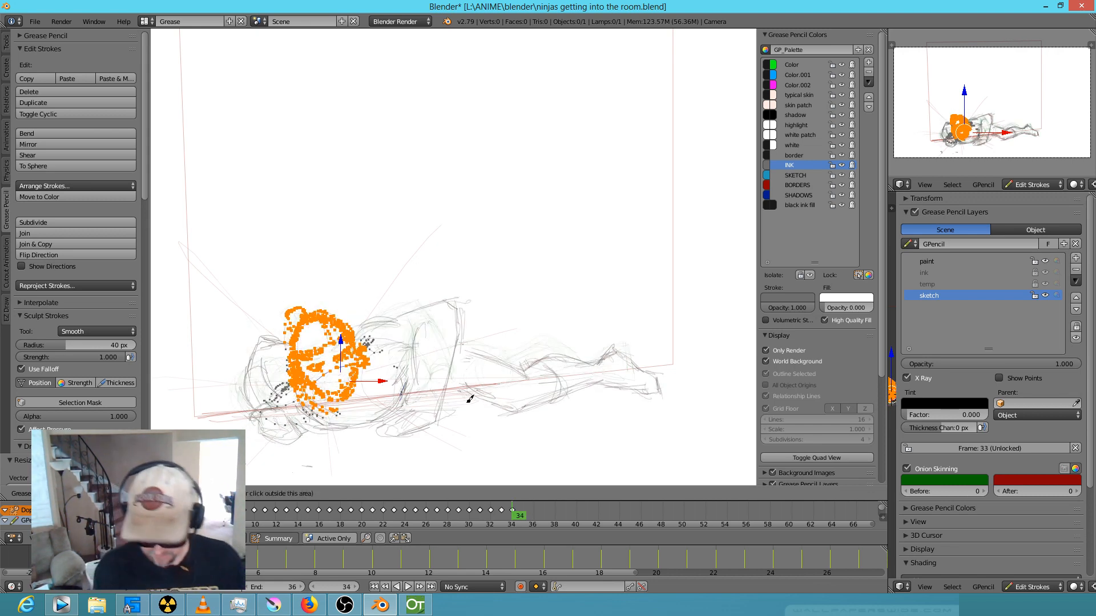
key("Left")
key("Right")
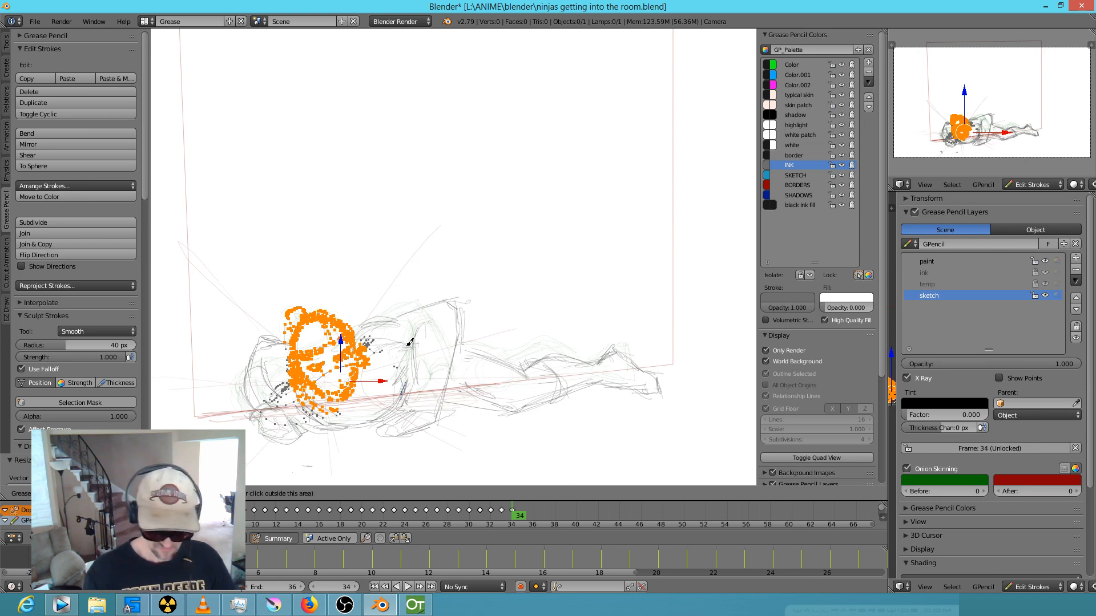
Start a new drawing on frame 35 with the head oval, the shoulder circle and arm, and the first hip lines.
key("Right")
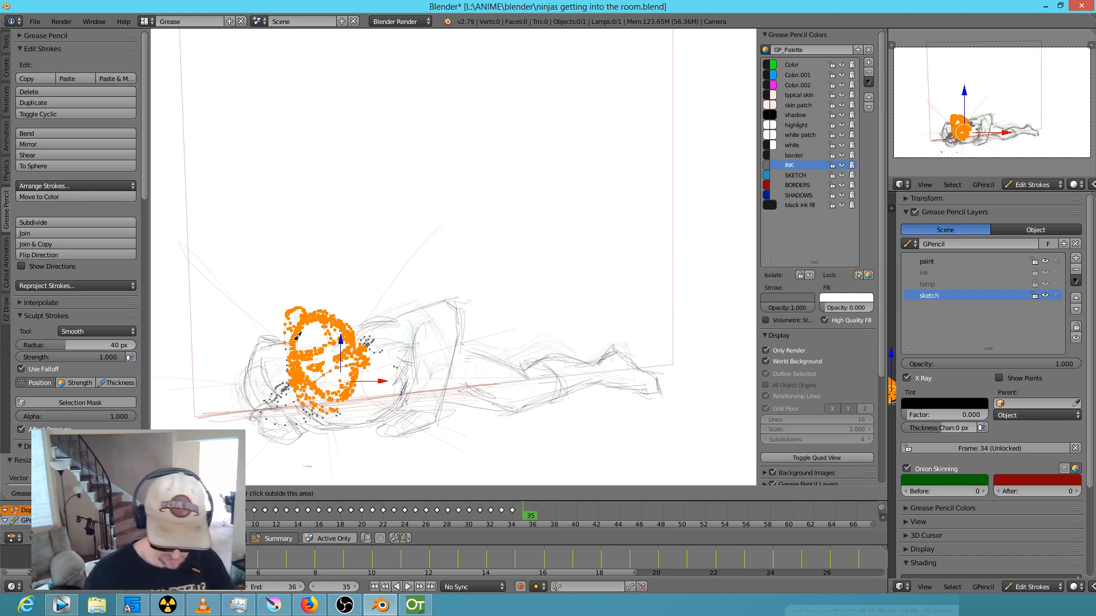
mouse_move(292, 330)
left_mouse_down()
mouse_move(320, 314)
mouse_move(318, 374)
mouse_move(333, 407)
mouse_move(279, 373)
mouse_move(274, 331)
mouse_move(314, 403)
mouse_move(326, 404)
mouse_move(341, 361)
left_mouse_up()
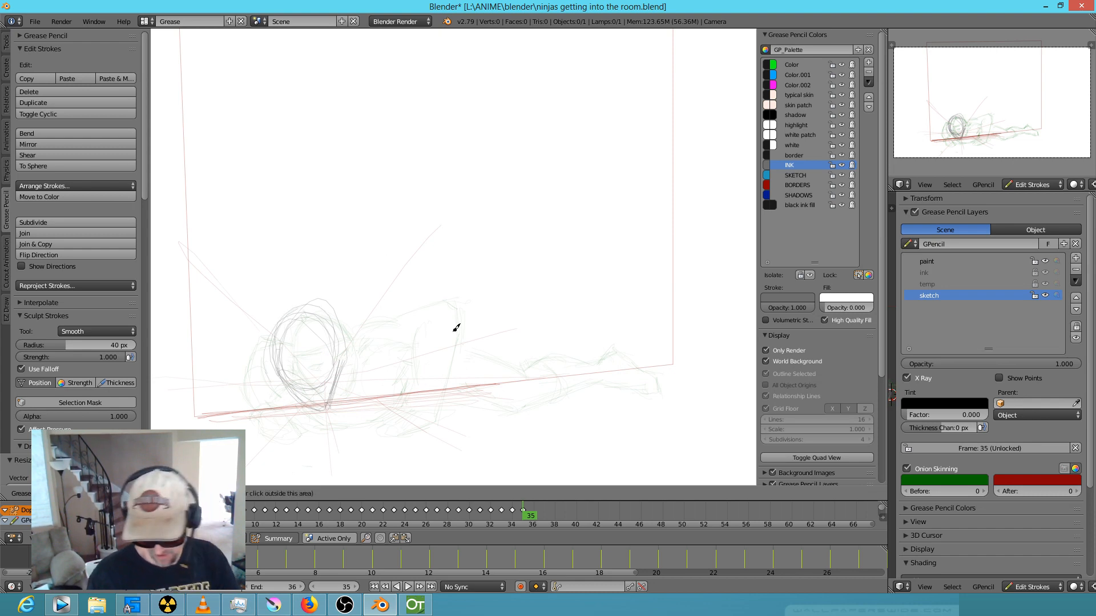
mouse_move(333, 405)
left_mouse_down()
mouse_move(337, 384)
mouse_move(384, 411)
mouse_move(355, 409)
mouse_move(361, 416)
mouse_move(394, 409)
mouse_move(384, 406)
mouse_move(374, 442)
mouse_move(311, 464)
mouse_move(367, 457)
mouse_move(362, 469)
left_mouse_up()
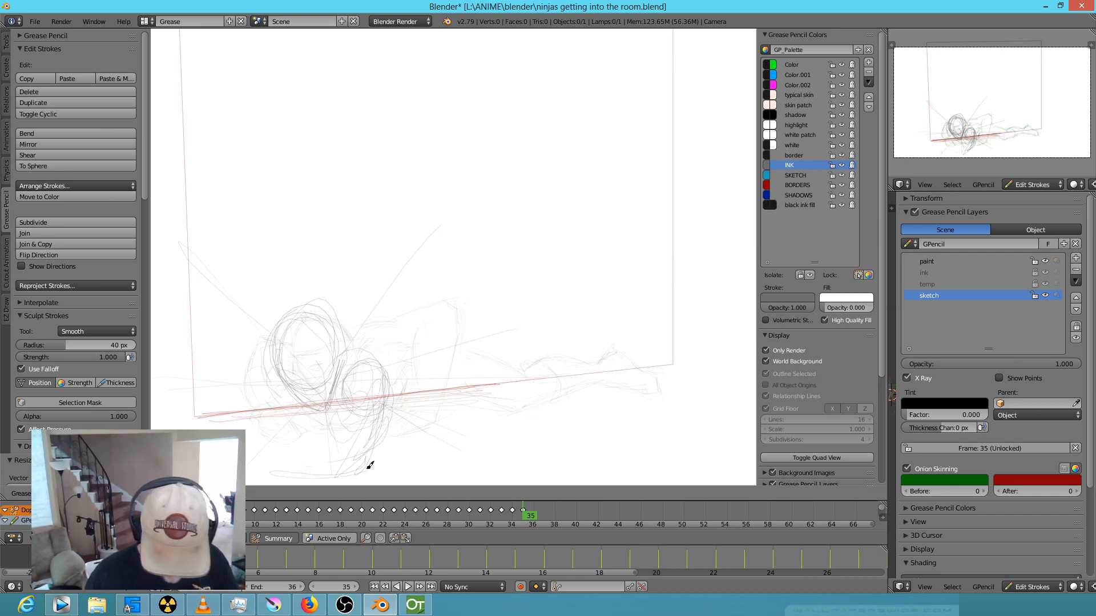
mouse_move(386, 348)
left_mouse_down()
mouse_move(516, 362)
mouse_move(451, 385)
mouse_move(466, 402)
mouse_move(391, 440)
left_mouse_up()
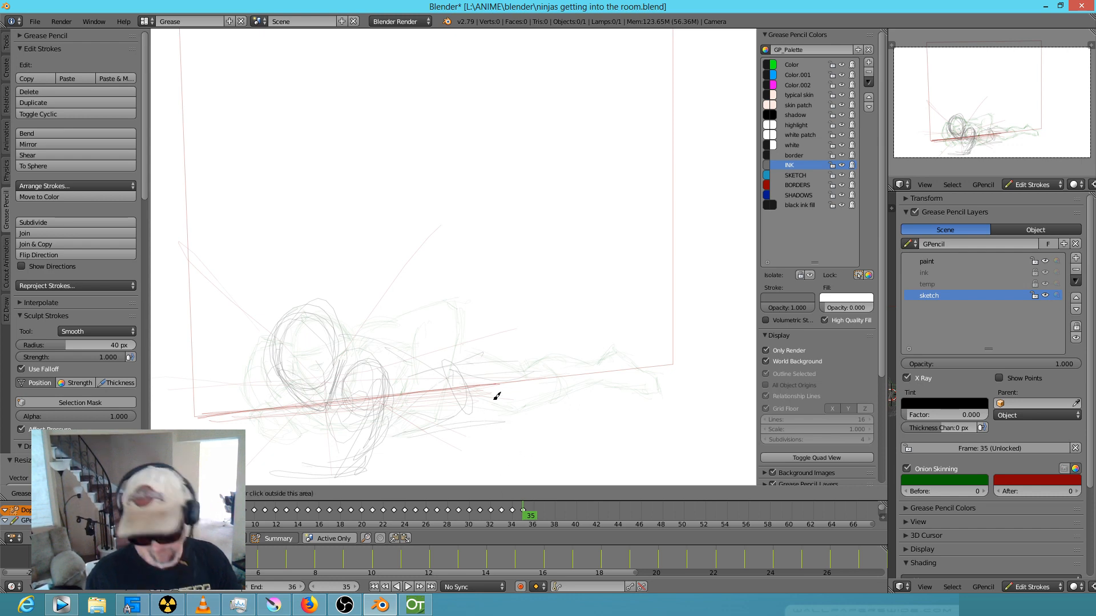
Sketch the ninja's hip curve and bent thigh on frame 35, checking the pose against frame 34.
mouse_move(488, 348)
left_mouse_down()
mouse_move(421, 373)
mouse_move(473, 349)
left_mouse_up()
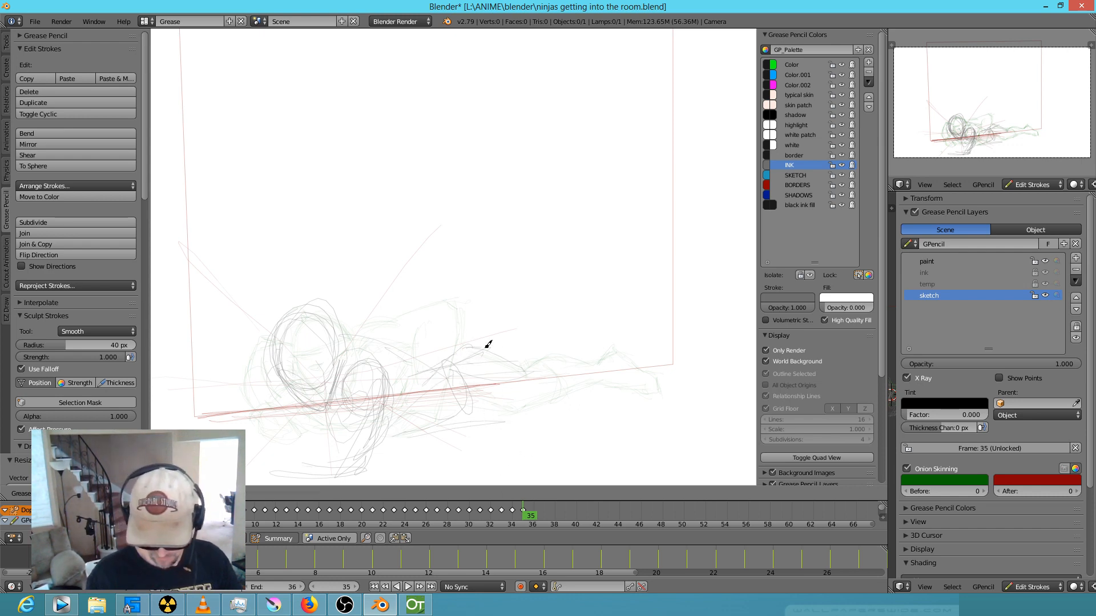
left_click_drag(516, 415, 489, 435)
mouse_move(489, 421)
left_mouse_down()
mouse_move(356, 448)
mouse_move(576, 400)
left_mouse_up()
key("Left")
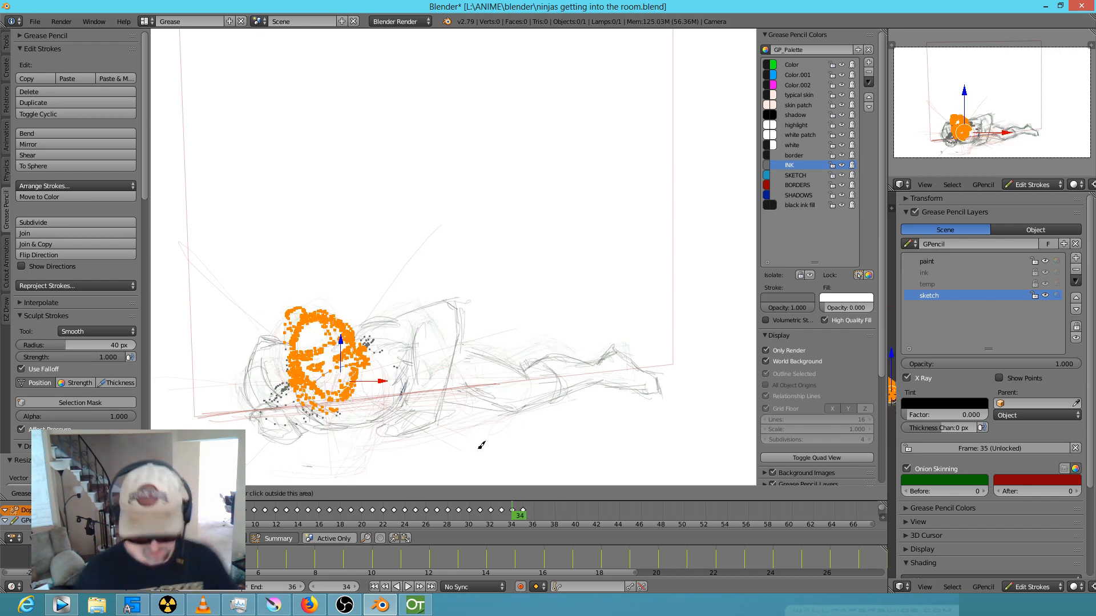
key("Right")
Sketch the torso's underside and the back line joining shoulder to hips on frame 35, and compare with frame 34.
left_click_drag(399, 439, 389, 442)
mouse_move(451, 385)
left_mouse_down()
mouse_move(430, 362)
mouse_move(464, 355)
mouse_move(501, 371)
mouse_move(506, 408)
mouse_move(442, 374)
mouse_move(453, 349)
left_mouse_up()
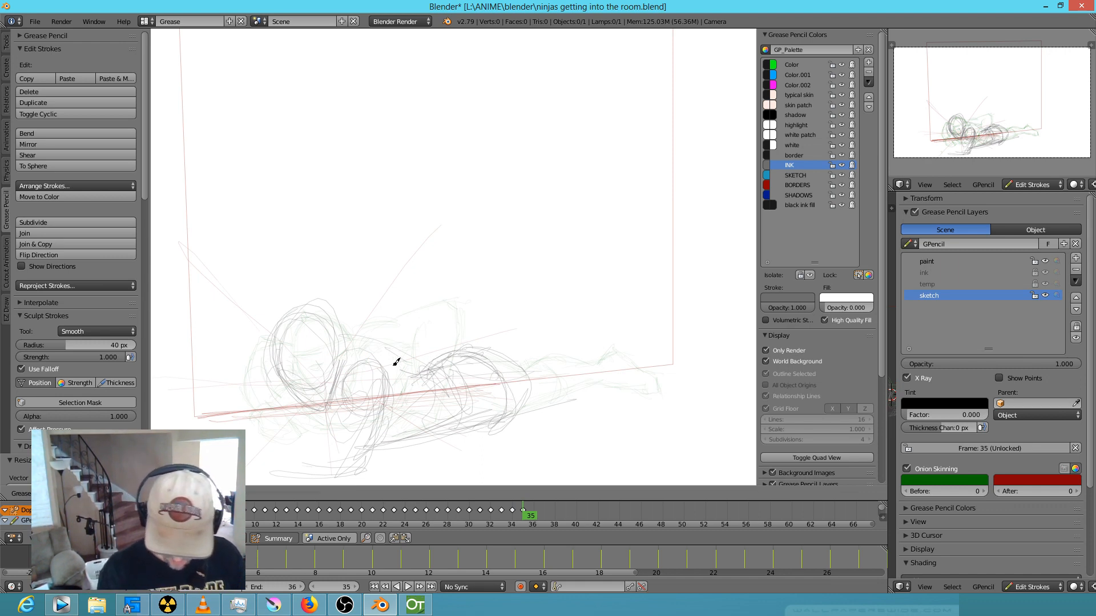
key("Left")
key("Right")
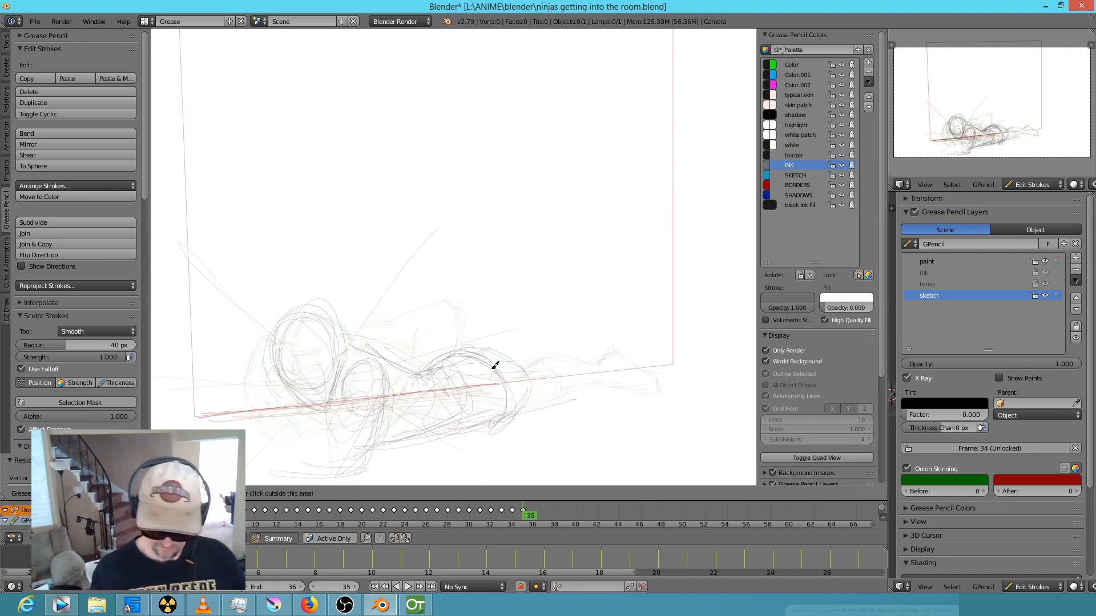
Sketch the ninja's lower leg and foot extending from the bent thigh on frame 35, checking them against frame 34.
key("Left")
key("Right")
mouse_move(490, 422)
left_mouse_down()
mouse_move(575, 396)
mouse_move(528, 379)
mouse_move(565, 401)
mouse_move(529, 412)
mouse_move(588, 407)
left_mouse_up()
mouse_move(561, 341)
left_mouse_down()
mouse_move(590, 405)
mouse_move(642, 342)
left_mouse_up()
mouse_move(482, 372)
left_mouse_down()
mouse_move(554, 335)
mouse_move(507, 346)
left_mouse_up()
key("Left")
key("Right")
Sketch short slanted guide strokes for the raised limb above the feet on frame 35, and compare with frame 34.
mouse_move(577, 327)
left_mouse_down()
mouse_move(601, 300)
mouse_move(580, 263)
left_mouse_up()
left_click_drag(576, 294, 586, 274)
key("Left")
key("Right")
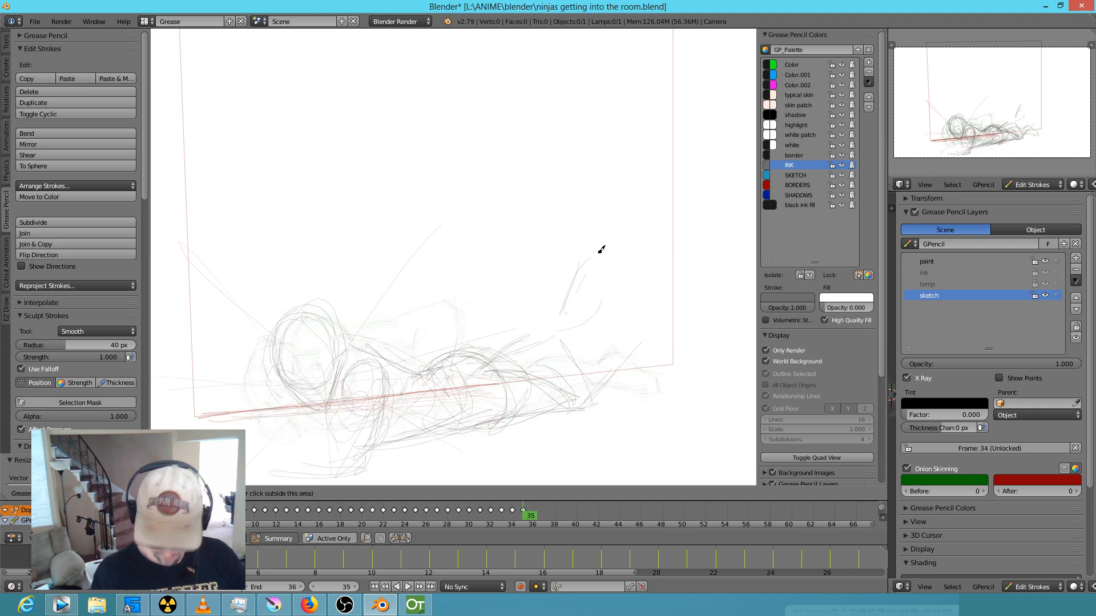
key("Left")
key("Right")
Sketch the small hand circle on the floor and the far arm curve beside the head on frame 35, comparing with frame 34.
mouse_move(277, 416)
left_mouse_down()
mouse_move(257, 411)
mouse_move(259, 426)
left_mouse_up()
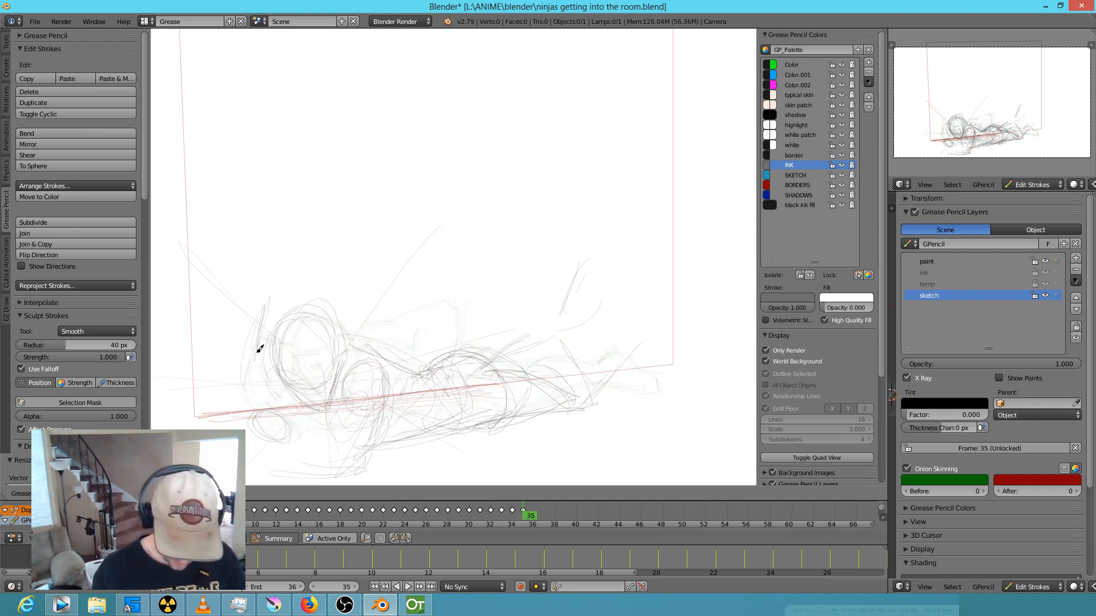
key("Left")
key("Right")
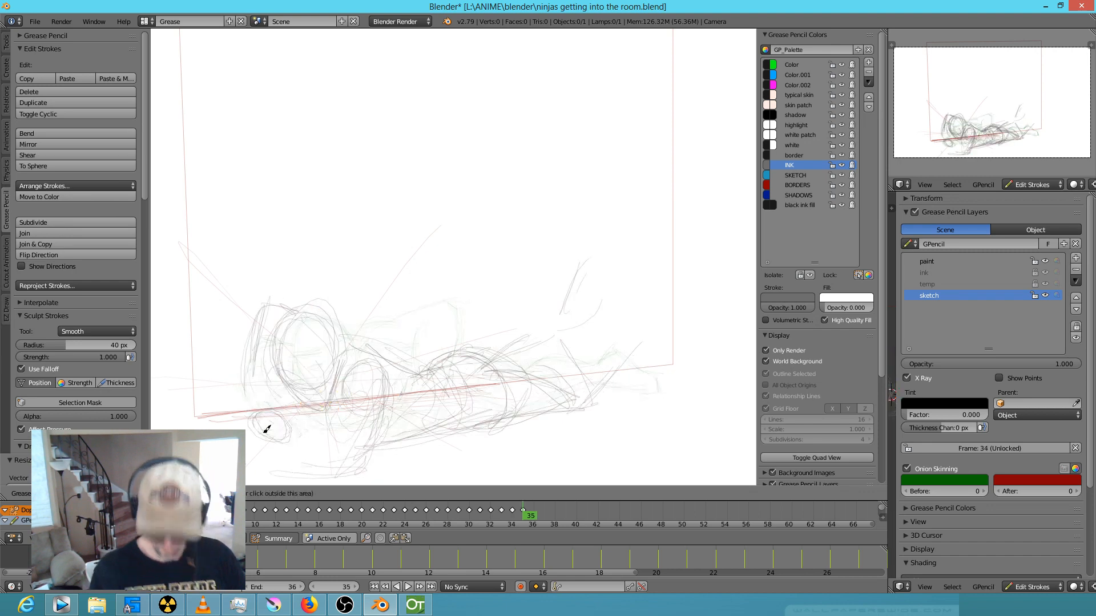
key("Left")
key("Right")
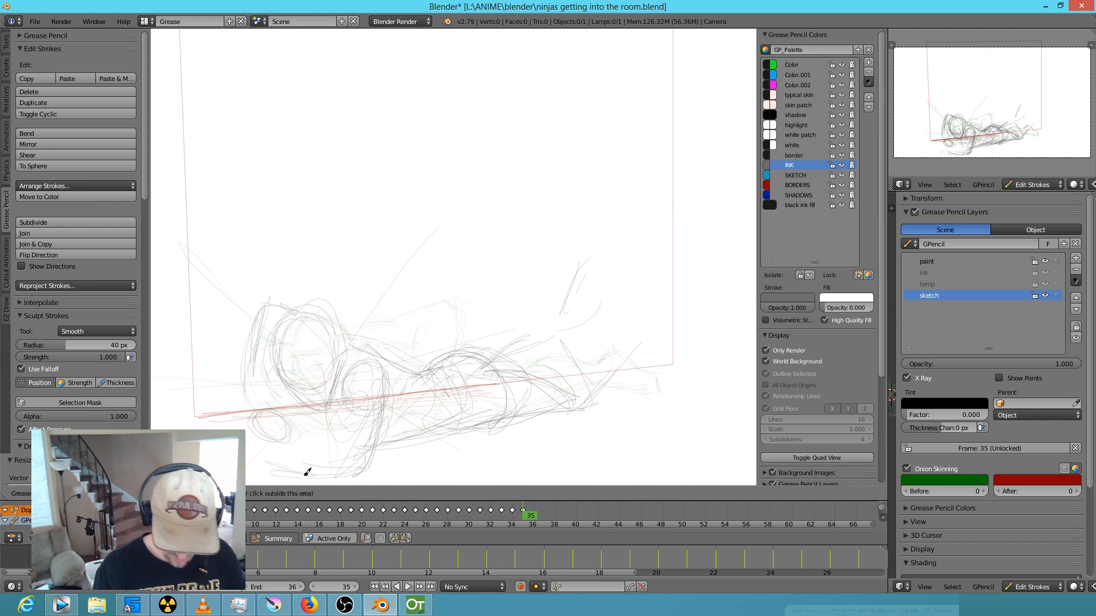
Sketch the near forearm along the floor and strengthen the upper hip contour on frame 35, checking against frame 34.
mouse_move(258, 450)
left_mouse_down()
mouse_move(344, 446)
mouse_move(270, 456)
left_mouse_up()
key("Left")
key("Right")
mouse_move(417, 368)
left_mouse_down()
mouse_move(451, 354)
mouse_move(398, 375)
left_mouse_up()
key("Left")
key("Right")
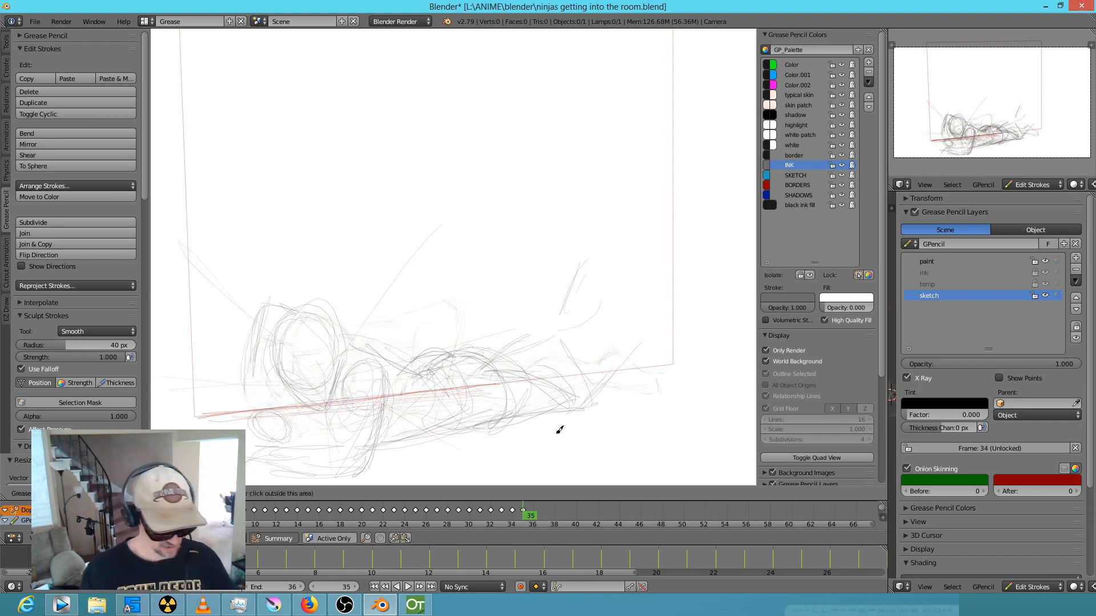
Add a blank Grease Pencil frame at frame 36 and compare it with the pose on frame 35.
key("Right")
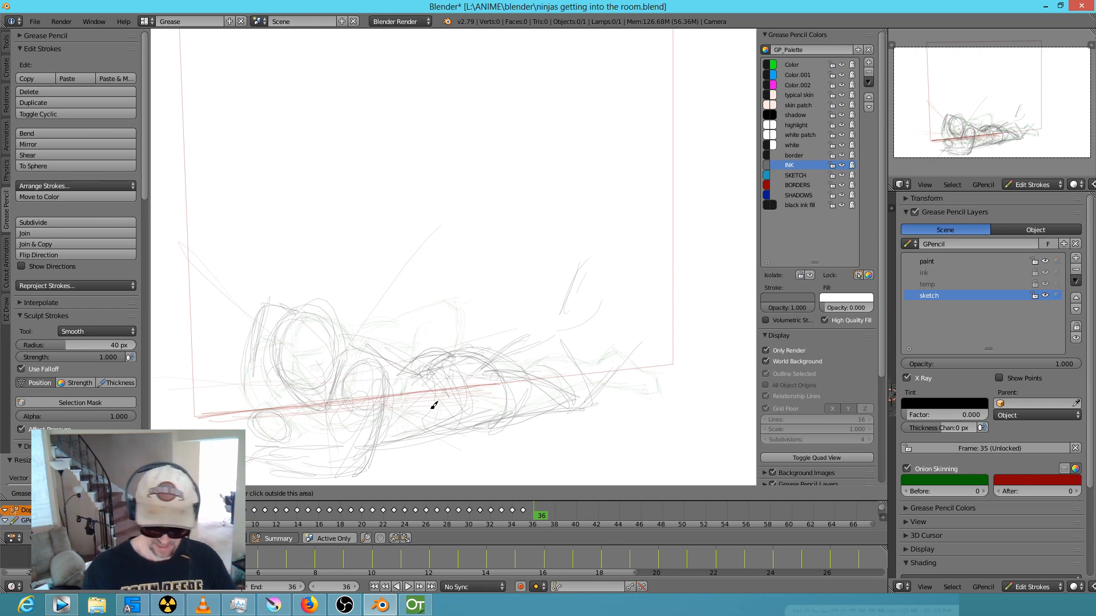
key("d+b")
key("Left")
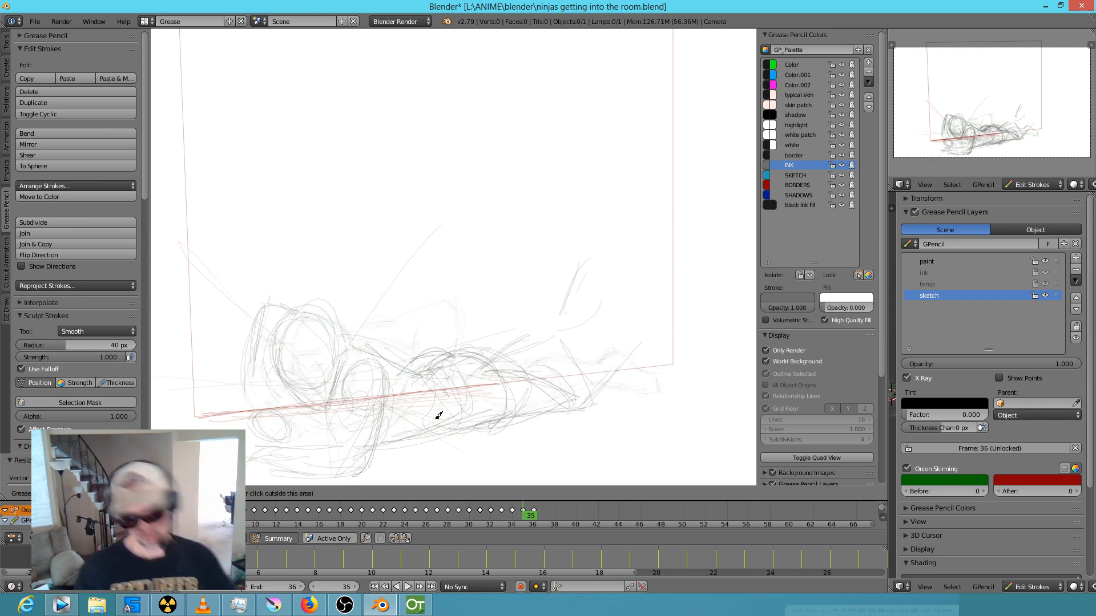
key("Right")
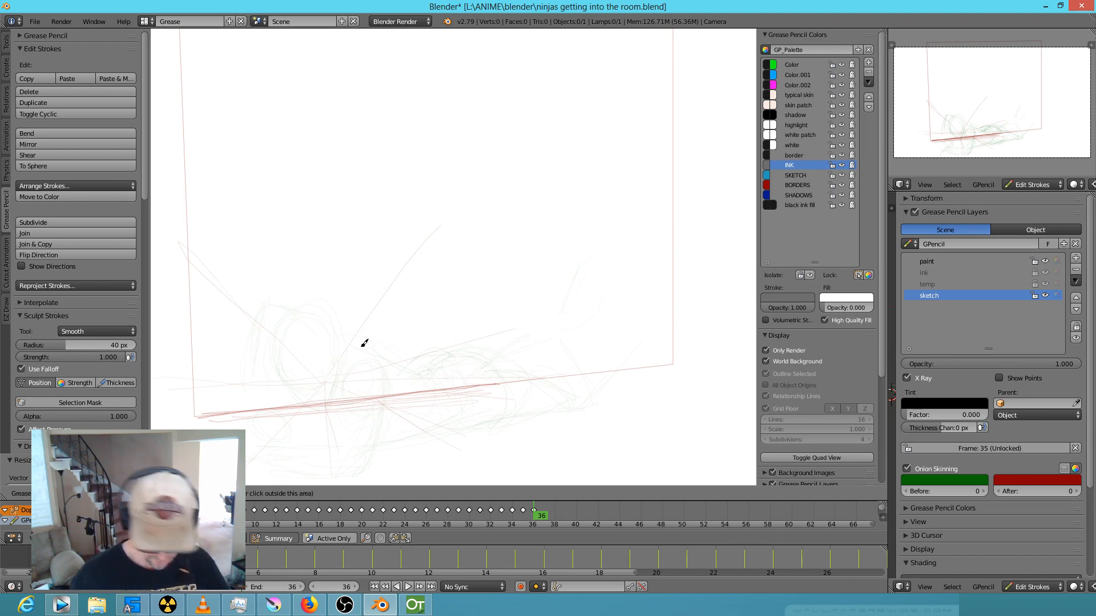
key("Left")
key("Right")
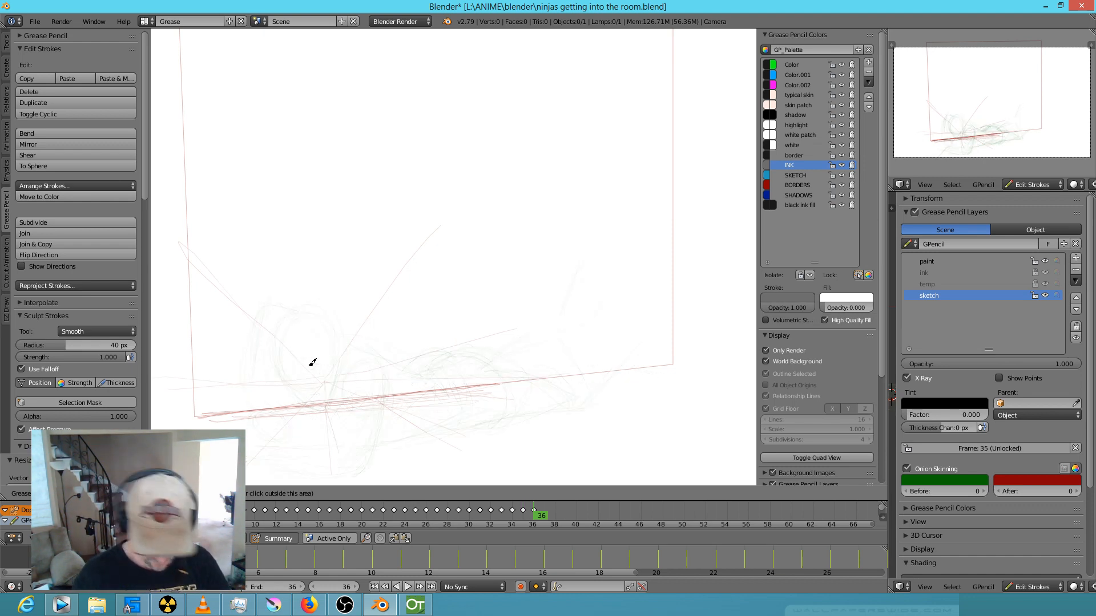
Sketch the head circle and both shoulder circles on frame 36, checking their placement against frame 35.
mouse_move(306, 343)
left_mouse_down()
mouse_move(323, 358)
mouse_move(285, 404)
left_mouse_up()
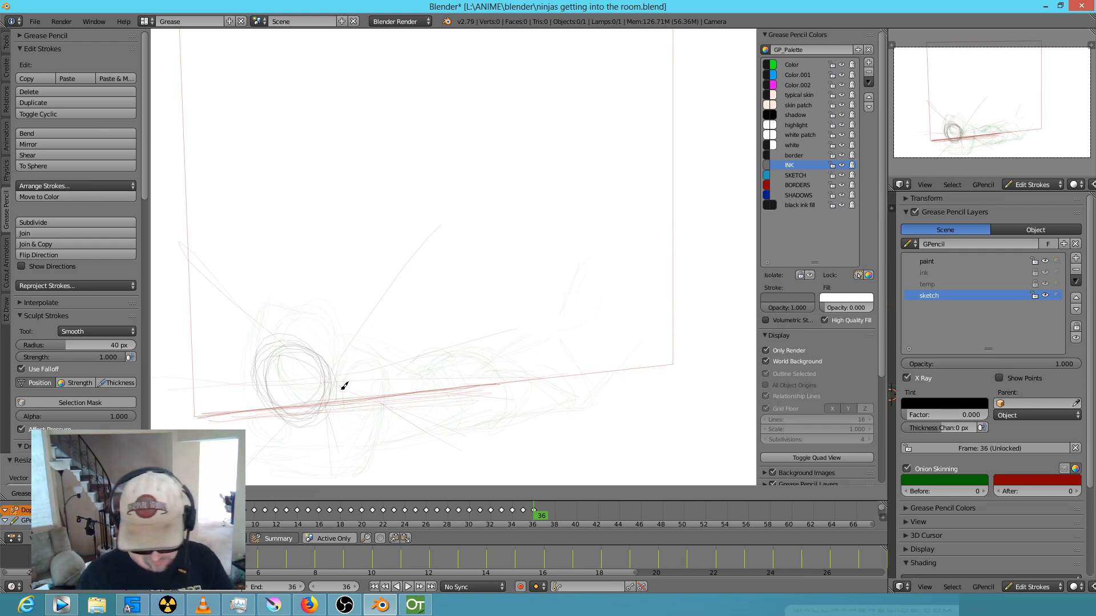
key("Left")
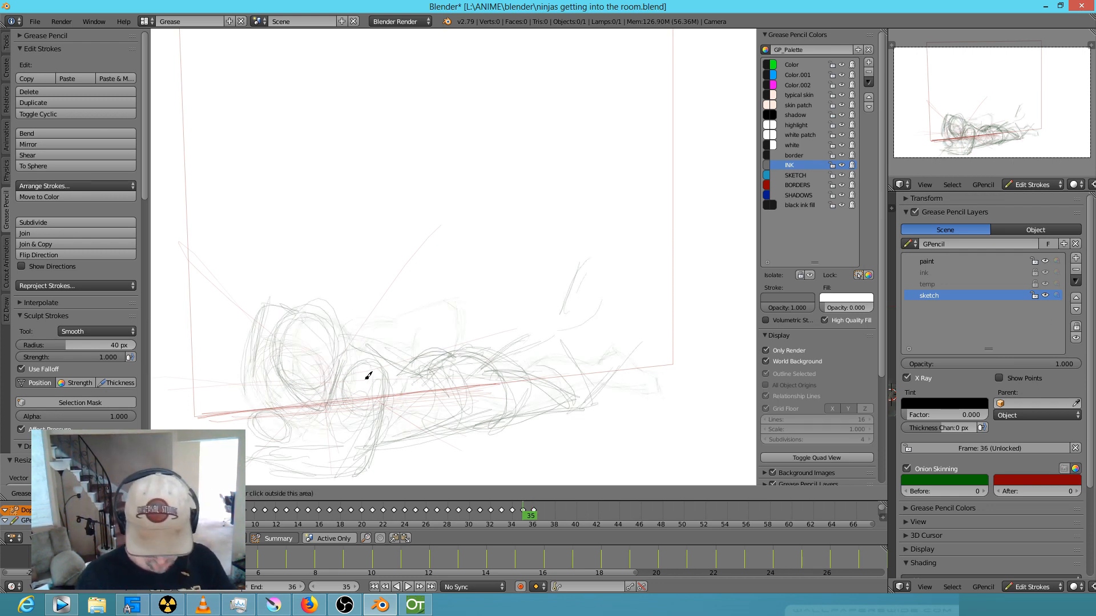
key("Right")
mouse_move(335, 426)
left_mouse_down()
mouse_move(299, 465)
mouse_move(284, 443)
mouse_move(362, 441)
left_mouse_up()
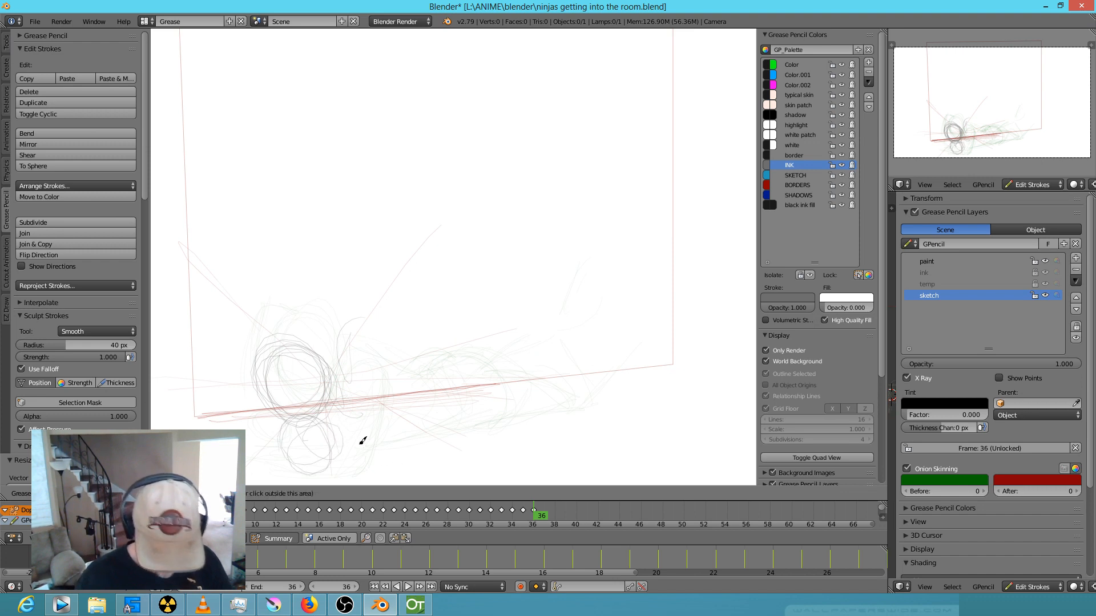
key("Left")
key("Right")
left_click_drag(343, 330, 340, 369)
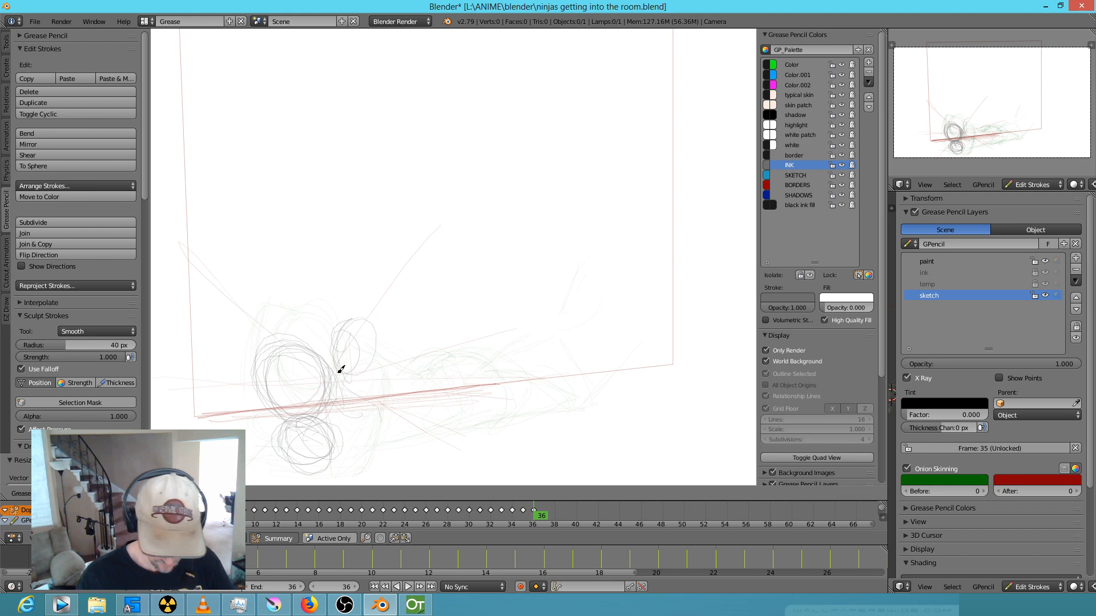
Sketch the first hip curve on frame 36, comparing its position with the hips on frame 35.
key("Left")
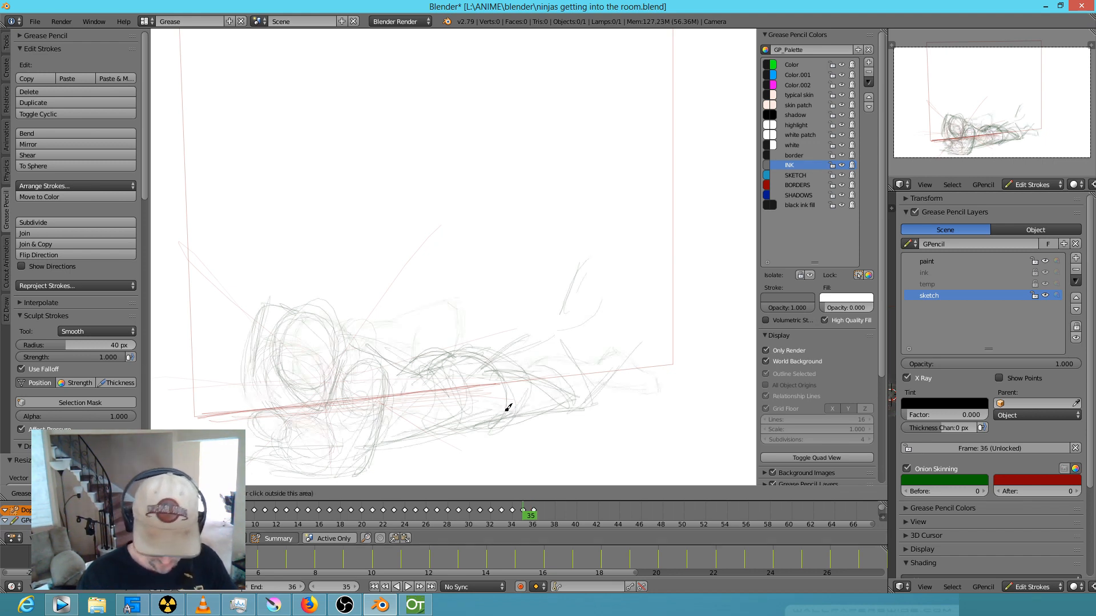
key("Right")
left_click_drag(445, 371, 455, 426)
key("Left")
key("Right")
key("Left")
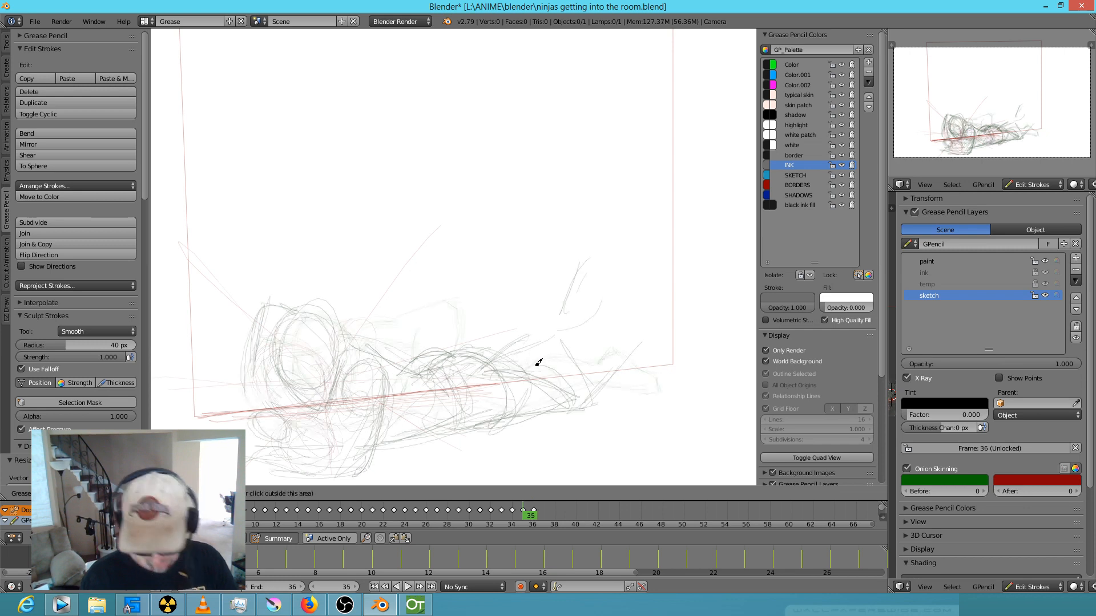
Sketch the first rising lines of the raised thigh from the hip on frame 36, and compare with frame 35.
key("Right")
left_click_drag(448, 379, 508, 276)
mouse_move(474, 325)
left_mouse_down()
mouse_move(520, 266)
mouse_move(550, 293)
mouse_move(528, 267)
left_mouse_up()
key("Left")
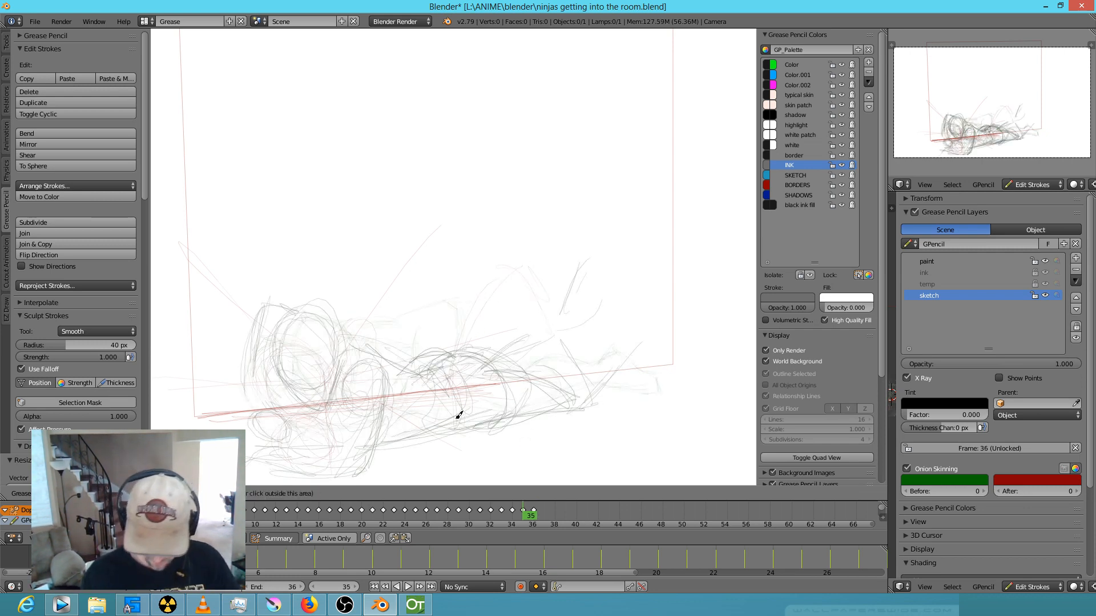
key("Right")
Build up the hips and draw the raised bent leg down to its foot on frame 36, checking against frame 35.
mouse_move(574, 413)
left_mouse_down()
mouse_move(450, 435)
mouse_move(575, 400)
left_mouse_up()
mouse_move(509, 394)
left_mouse_down()
mouse_move(460, 347)
mouse_move(500, 388)
mouse_move(468, 351)
mouse_move(435, 396)
mouse_move(440, 441)
left_mouse_up()
left_click_drag(433, 352, 473, 315)
left_click_drag(453, 368, 497, 275)
mouse_move(456, 348)
left_mouse_down()
mouse_move(486, 274)
mouse_move(528, 244)
left_mouse_up()
mouse_move(530, 263)
left_mouse_down()
mouse_move(553, 283)
mouse_move(529, 336)
left_mouse_up()
mouse_move(518, 285)
left_mouse_down()
mouse_move(532, 334)
mouse_move(577, 334)
left_mouse_up()
mouse_move(557, 339)
left_mouse_down()
mouse_move(624, 361)
mouse_move(643, 347)
mouse_move(597, 333)
left_mouse_up()
key("Left")
key("Right")
Sketch the torso lines joining the hips to the shoulders on frame 36, and compare with frame 35.
mouse_move(490, 399)
left_mouse_down()
mouse_move(367, 422)
mouse_move(437, 419)
left_mouse_up()
mouse_move(533, 371)
left_mouse_down()
mouse_move(520, 385)
mouse_move(379, 423)
left_mouse_up()
mouse_move(518, 388)
left_mouse_down()
mouse_move(450, 416)
mouse_move(327, 422)
left_mouse_up()
left_click_drag(397, 412, 284, 415)
mouse_move(372, 354)
left_mouse_down()
mouse_move(344, 327)
mouse_move(402, 383)
left_mouse_up()
key("Left")
key("Right")
Sketch the far arm bent upward above its shoulder circle on frame 36, and compare with frame 35.
left_click_drag(355, 263, 375, 340)
mouse_move(362, 239)
left_mouse_down()
mouse_move(320, 305)
mouse_move(389, 362)
left_mouse_up()
key("Left")
key("Right")
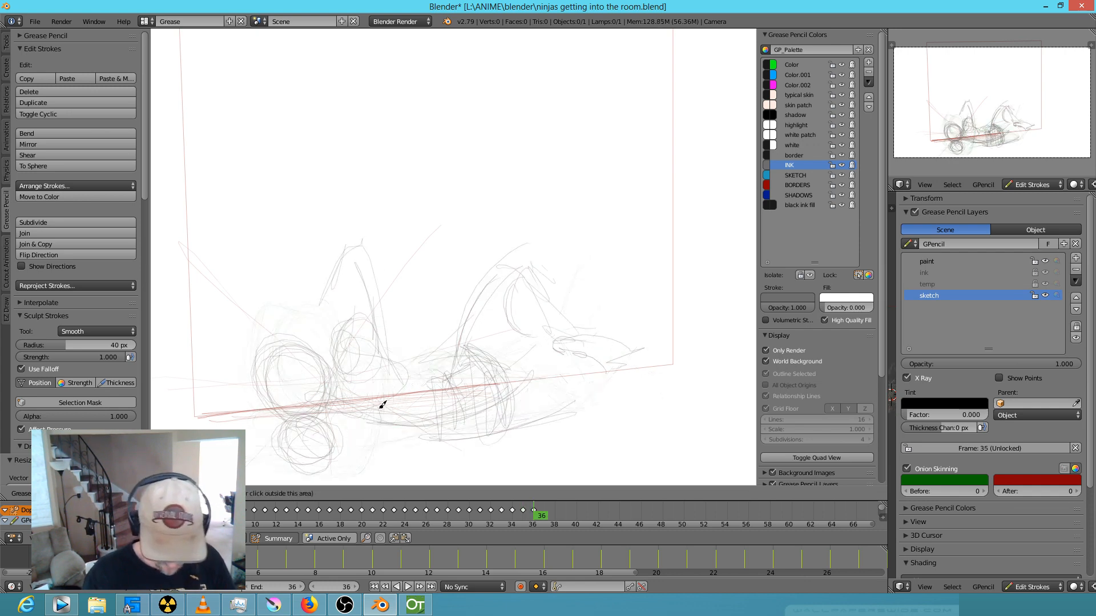
Sketch the near arm's curves around the lower shoulder and beside the head on frame 36, checking against frame 35.
mouse_move(255, 424)
left_mouse_down()
mouse_move(262, 445)
mouse_move(293, 461)
left_mouse_up()
left_click_drag(272, 389, 237, 411)
key("Left")
key("Right")
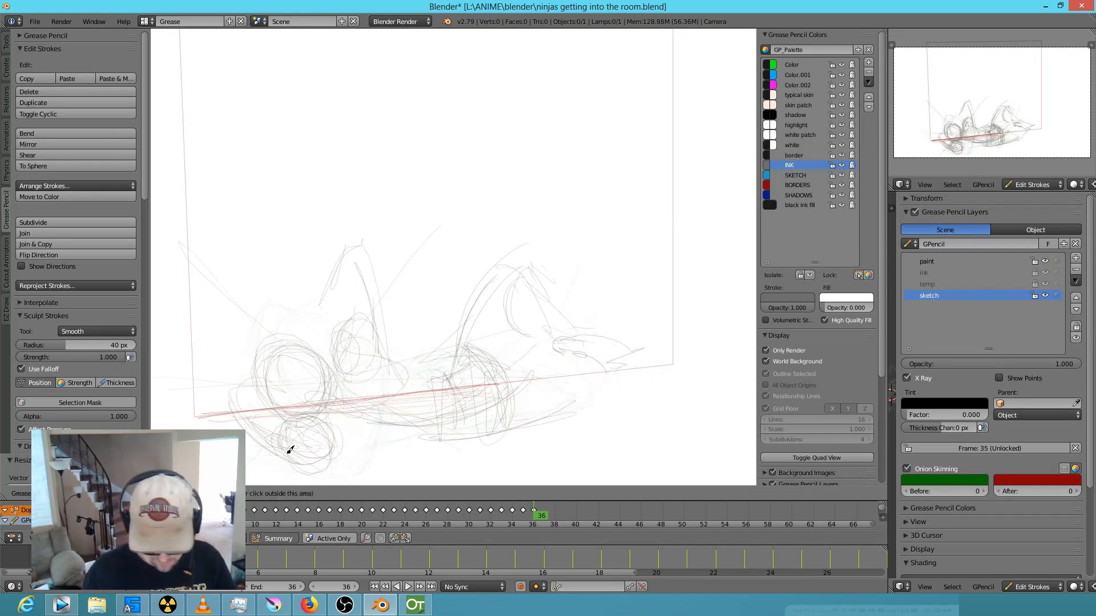
key("Left")
key("Right")
Flip back through the drawings to frame 33 and forward again to examine the motion leading into frame 36.
key("Left")
key("Left")
key("Left")
key("Left")
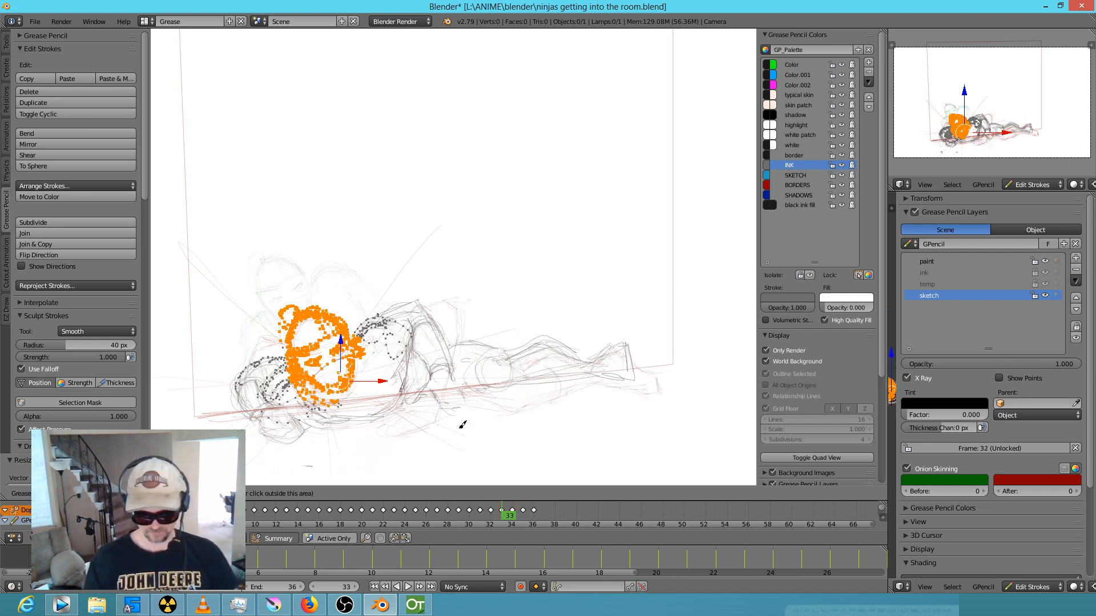
key("Right")
key("Right")
key("Right")
key("Right")
key("Left")
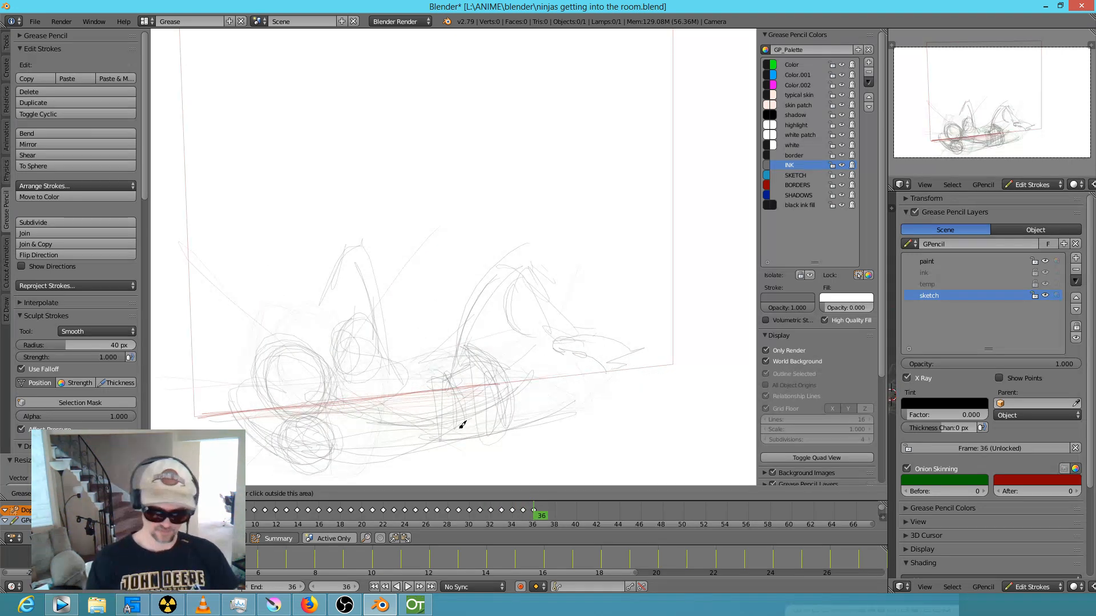
Start a new drawing on frame 37 with the head circle, near shoulder circle and far shoulder curve, comparing with frame 36.
key("Right")
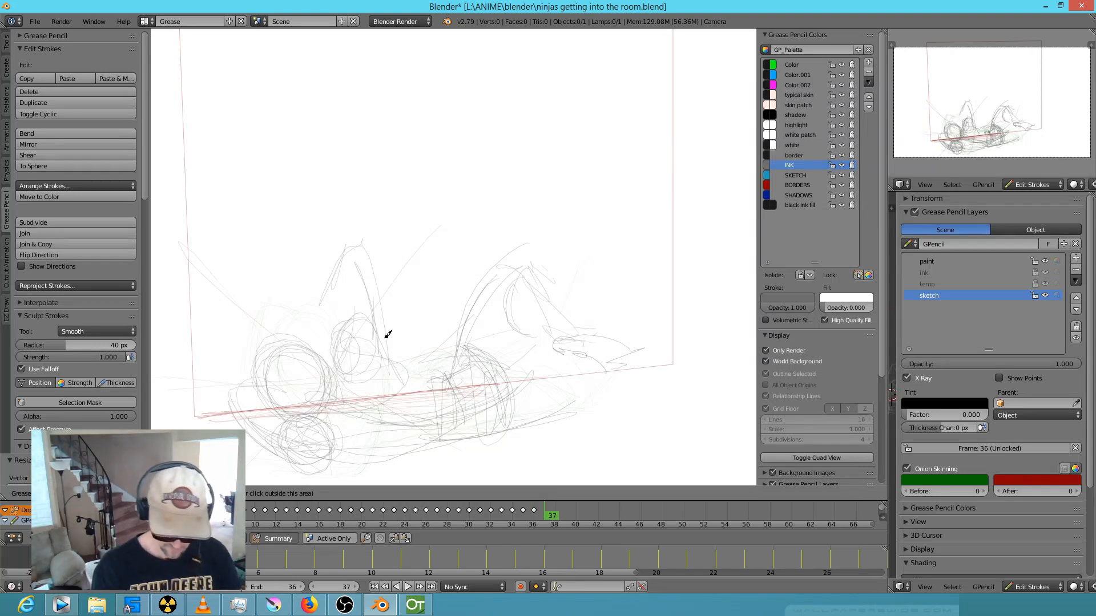
mouse_move(343, 405)
left_mouse_down()
mouse_move(332, 392)
mouse_move(322, 440)
mouse_move(372, 414)
mouse_move(342, 456)
left_mouse_up()
mouse_move(311, 352)
left_mouse_down()
mouse_move(288, 377)
mouse_move(295, 387)
mouse_move(339, 374)
mouse_move(289, 311)
left_mouse_up()
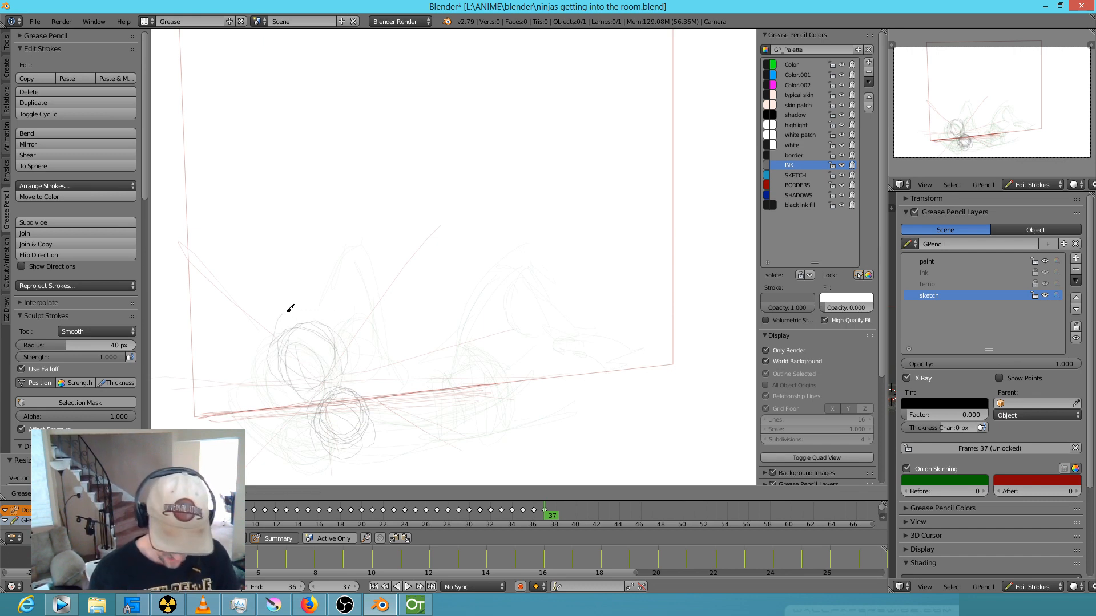
mouse_move(354, 343)
left_mouse_down()
mouse_move(365, 381)
mouse_move(299, 377)
mouse_move(290, 409)
mouse_move(370, 452)
left_mouse_up()
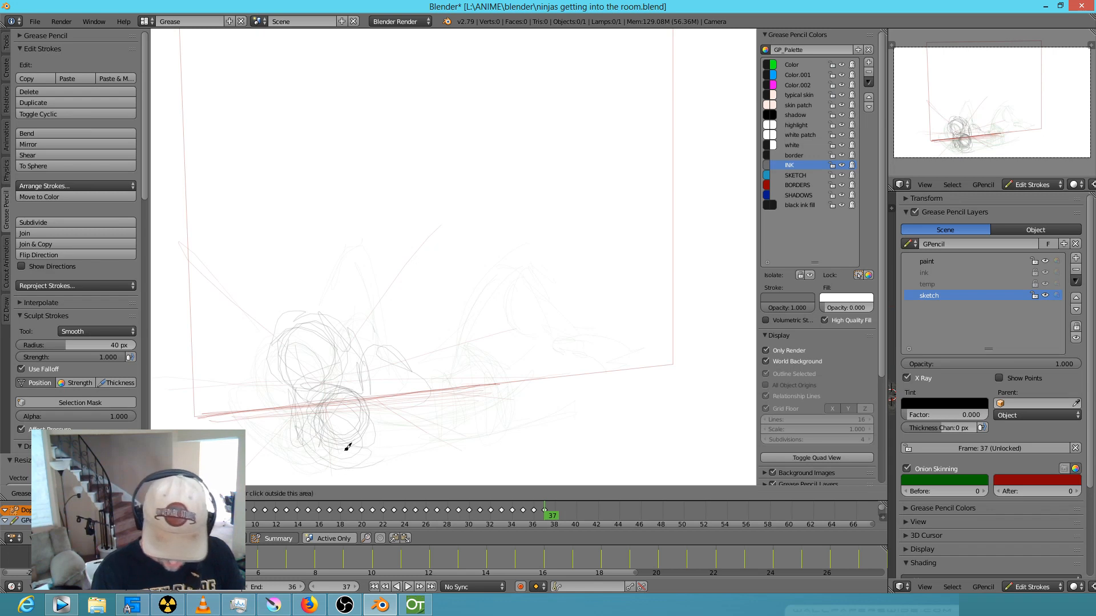
key("Left")
key("Right")
key("Left")
key("Right")
Sketch the far bent arm and the lines around the near shoulder on frame 37, checking against frame 36.
mouse_move(366, 394)
left_mouse_down()
mouse_move(345, 429)
mouse_move(402, 327)
mouse_move(385, 307)
mouse_move(417, 317)
left_mouse_up()
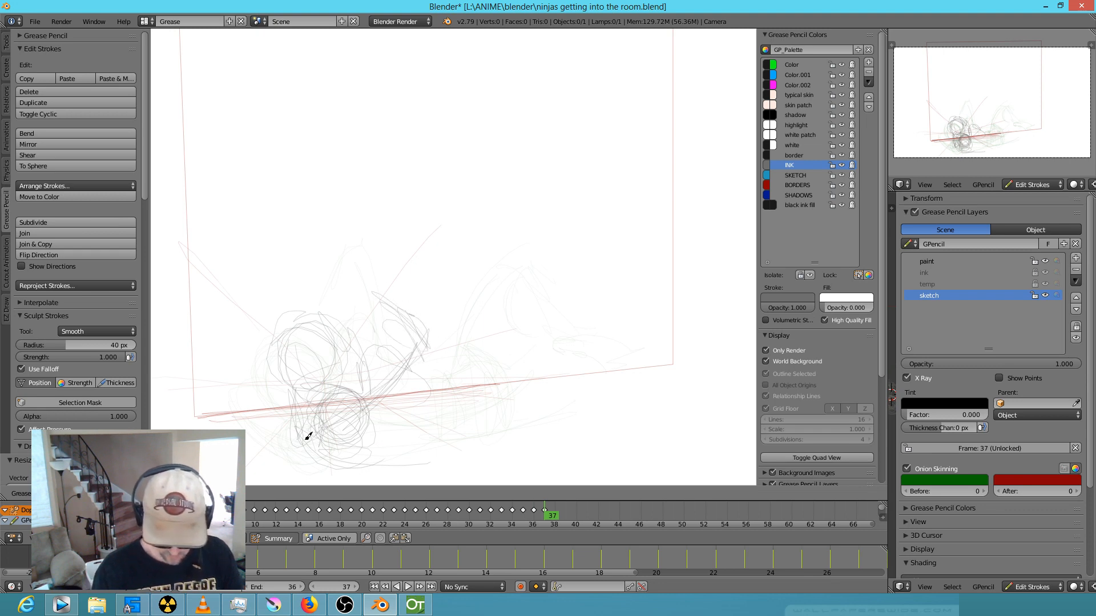
key("Left")
key("Right")
left_click_drag(309, 411, 403, 364)
key("Left")
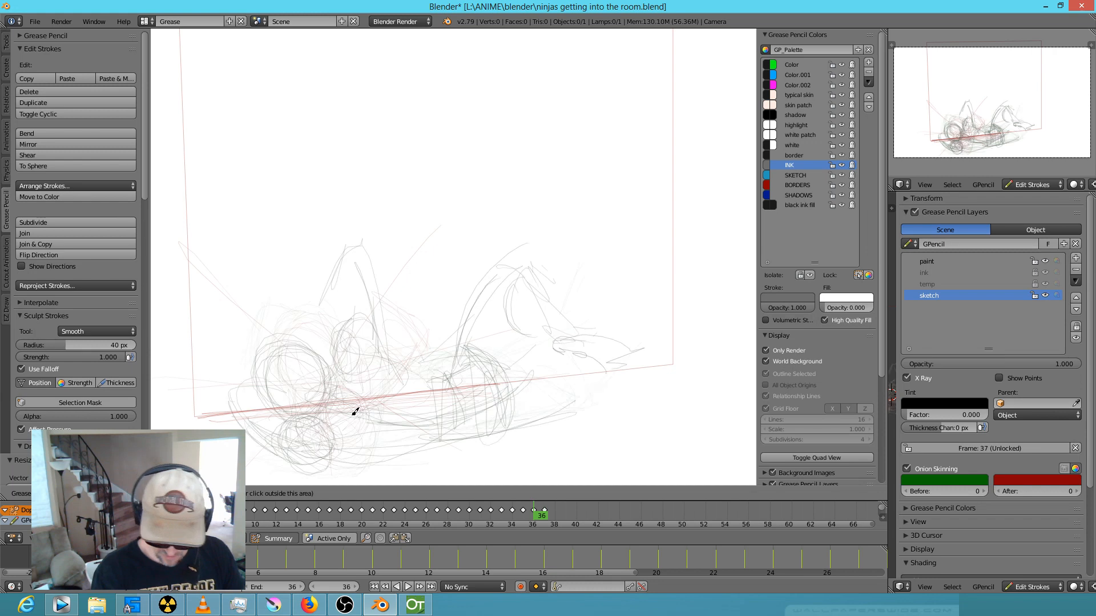
key("Right")
Sketch the outer bent leg with its raised knee and shin down to the floor on frame 37, and compare with frame 36.
mouse_move(501, 409)
left_mouse_down()
mouse_move(597, 330)
mouse_move(598, 368)
left_mouse_up()
left_click_drag(613, 441, 576, 337)
scroll(532, 282, "down", 3)
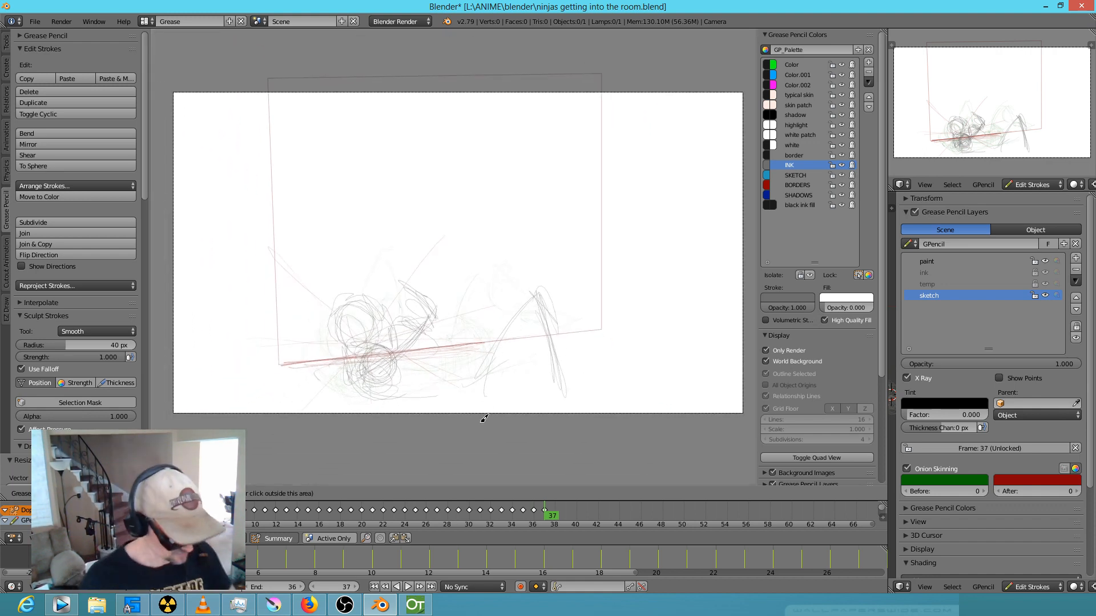
key("Left")
key("Right")
Sketch the second raised leg, the hip loops and reinforced shin lines on frame 37, checking against frame 36.
left_click_drag(503, 317, 484, 330)
mouse_move(501, 250)
left_mouse_down()
mouse_move(477, 347)
mouse_move(496, 246)
mouse_move(503, 253)
mouse_move(496, 246)
left_mouse_up()
key("Left")
key("Right")
mouse_move(494, 326)
left_mouse_down()
mouse_move(478, 345)
mouse_move(502, 370)
mouse_move(542, 372)
left_mouse_up()
left_click_drag(533, 311, 557, 366)
key("Left")
key("Right")
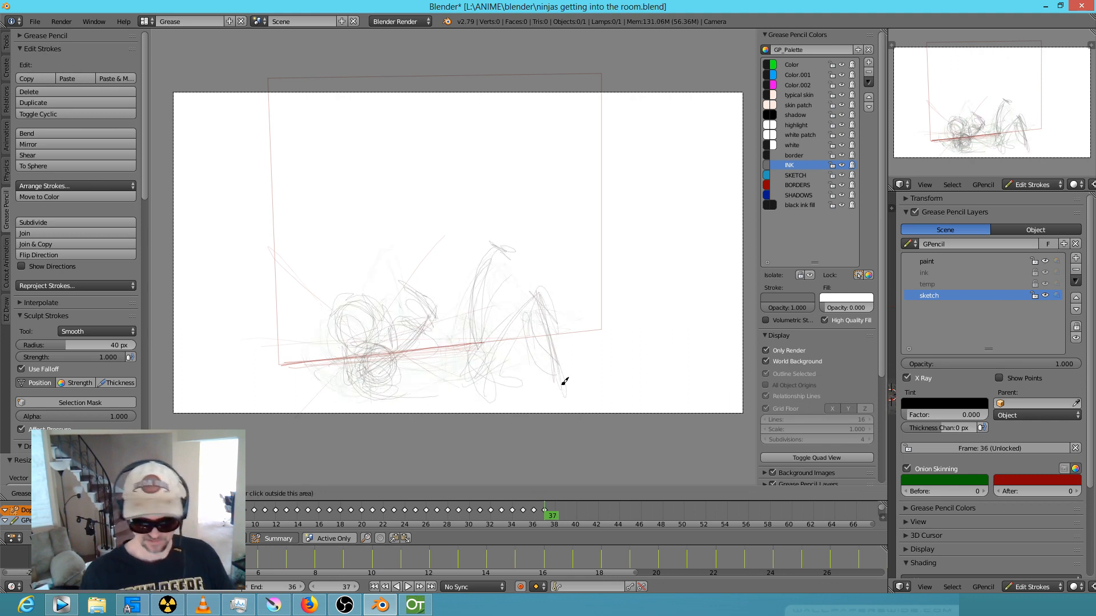
Start a new drawing on frame 38 with the head, shoulder circles, both arms braced on the floor and the torso curve.
key("Right")
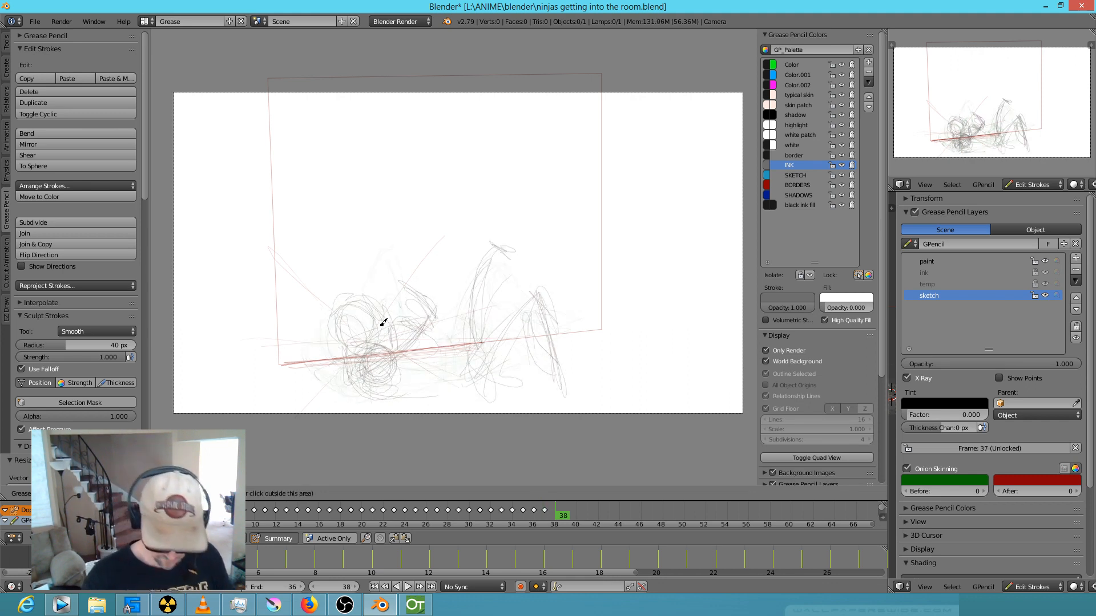
mouse_move(370, 310)
left_mouse_down()
mouse_move(391, 303)
mouse_move(379, 261)
mouse_move(392, 318)
mouse_move(443, 299)
mouse_move(428, 298)
mouse_move(420, 399)
mouse_move(354, 349)
mouse_move(354, 396)
left_mouse_up()
left_click_drag(347, 342, 303, 440)
mouse_move(424, 354)
left_mouse_down()
mouse_move(435, 436)
mouse_move(423, 429)
left_mouse_up()
left_click_drag(322, 442, 388, 421)
left_click_drag(431, 343, 455, 380)
key("Left")
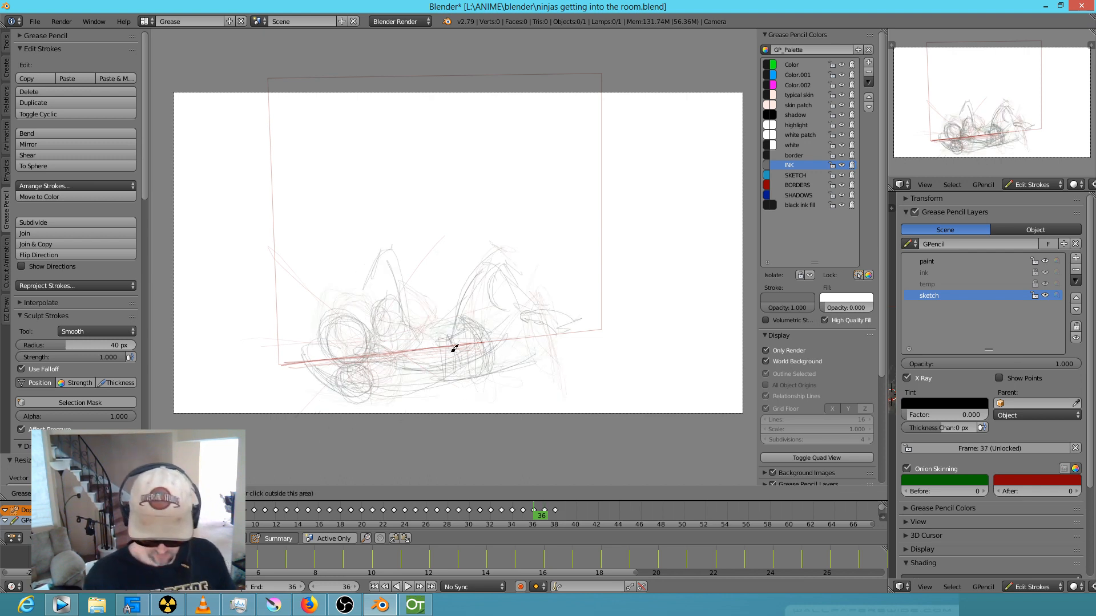
key("Right")
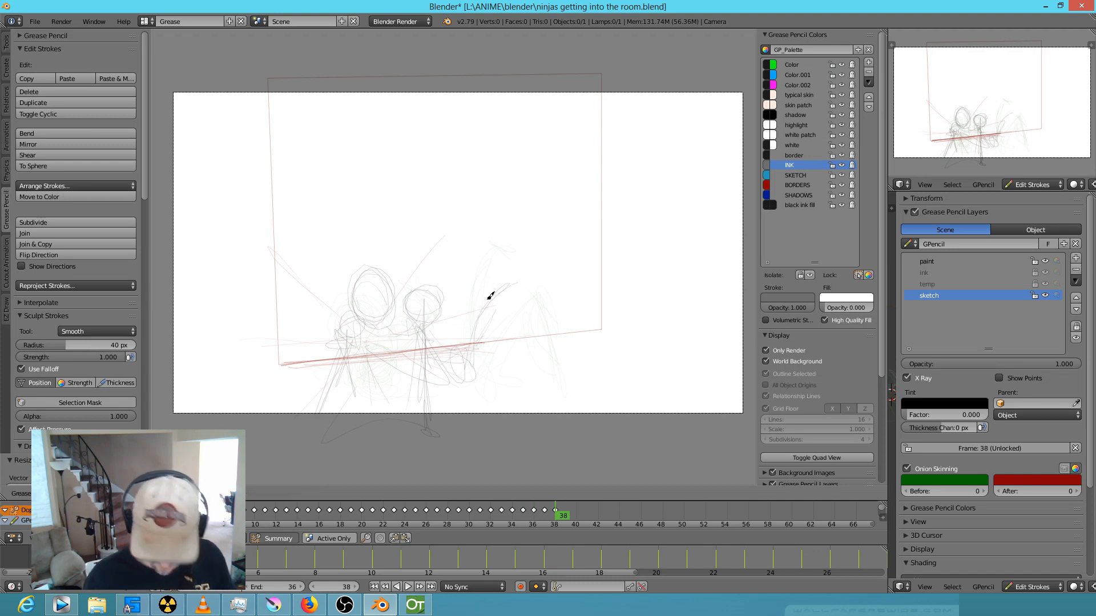
Sketch the hip circle and the bent leg with its raised knee on frame 38, comparing with frame 37.
mouse_move(535, 284)
left_mouse_down()
mouse_move(543, 372)
mouse_move(511, 300)
mouse_move(537, 350)
mouse_move(531, 327)
mouse_move(475, 384)
mouse_move(489, 420)
mouse_move(455, 403)
mouse_move(442, 366)
mouse_move(499, 384)
left_mouse_up()
key("Left")
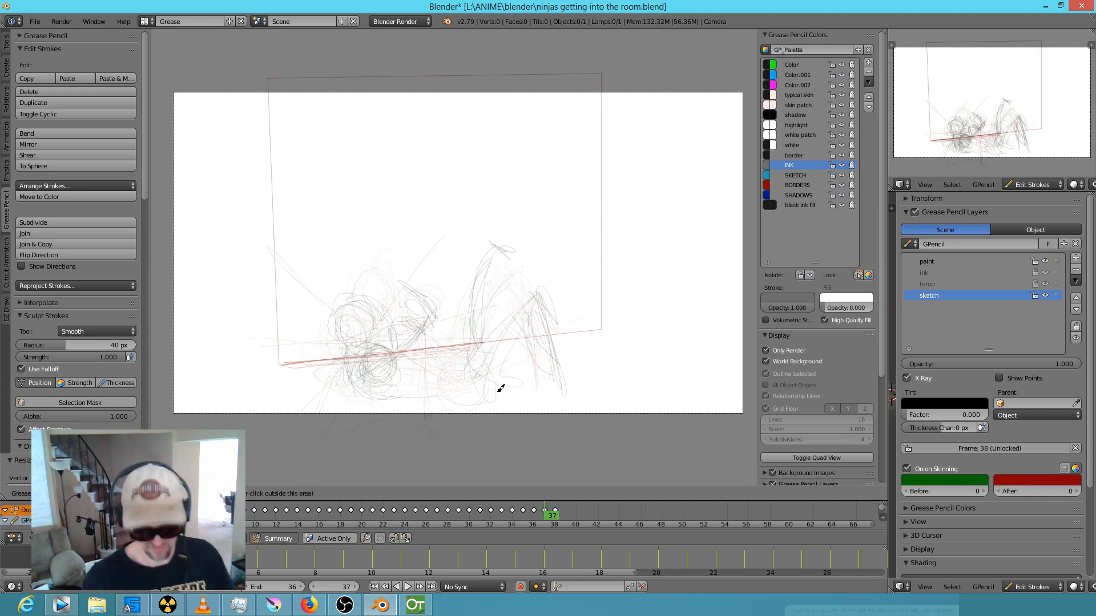
key("Right")
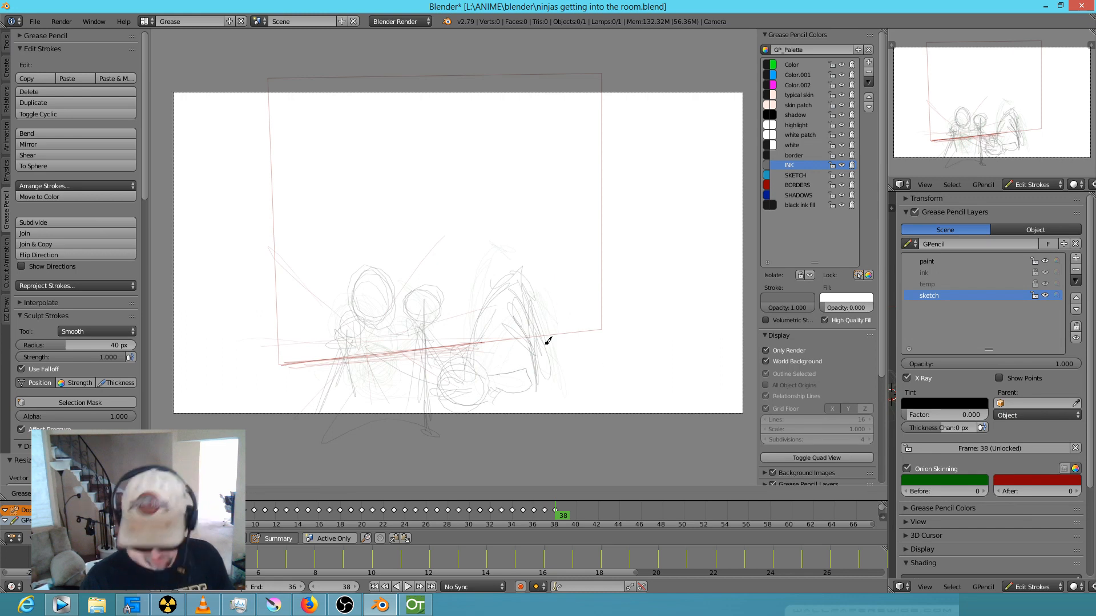
key("Left")
key("Right")
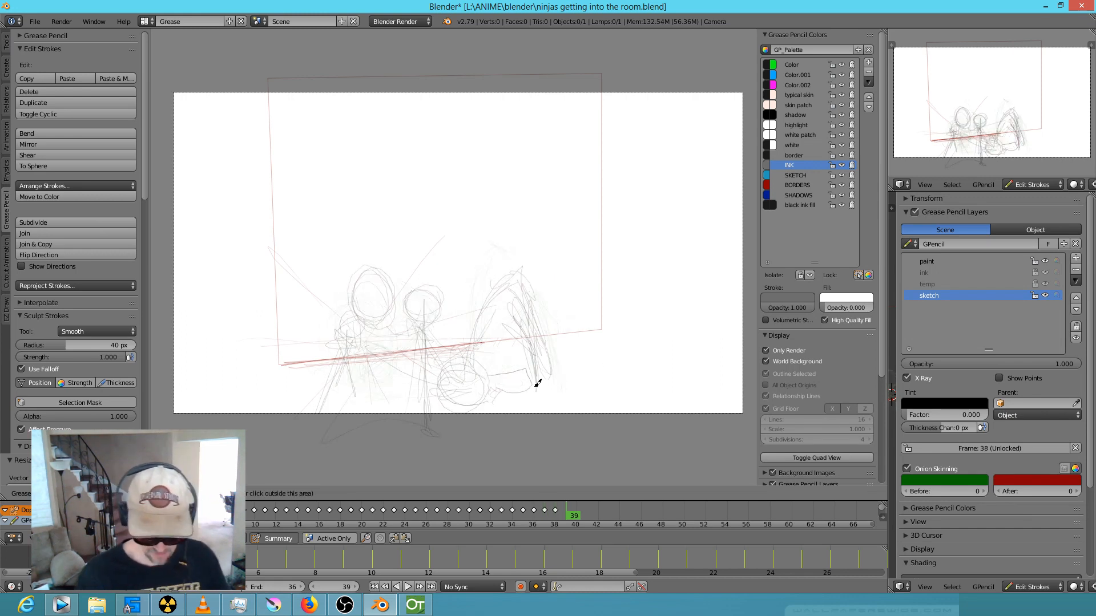
Sketch the raised head oval, the shoulders, upper arms and chest curve of the rising ninja on frame 39.
mouse_move(405, 219)
left_mouse_down()
mouse_move(414, 213)
mouse_move(400, 247)
mouse_move(435, 221)
mouse_move(409, 212)
left_mouse_up()
mouse_move(381, 272)
left_mouse_down()
mouse_move(431, 256)
mouse_move(368, 312)
mouse_move(371, 289)
left_mouse_up()
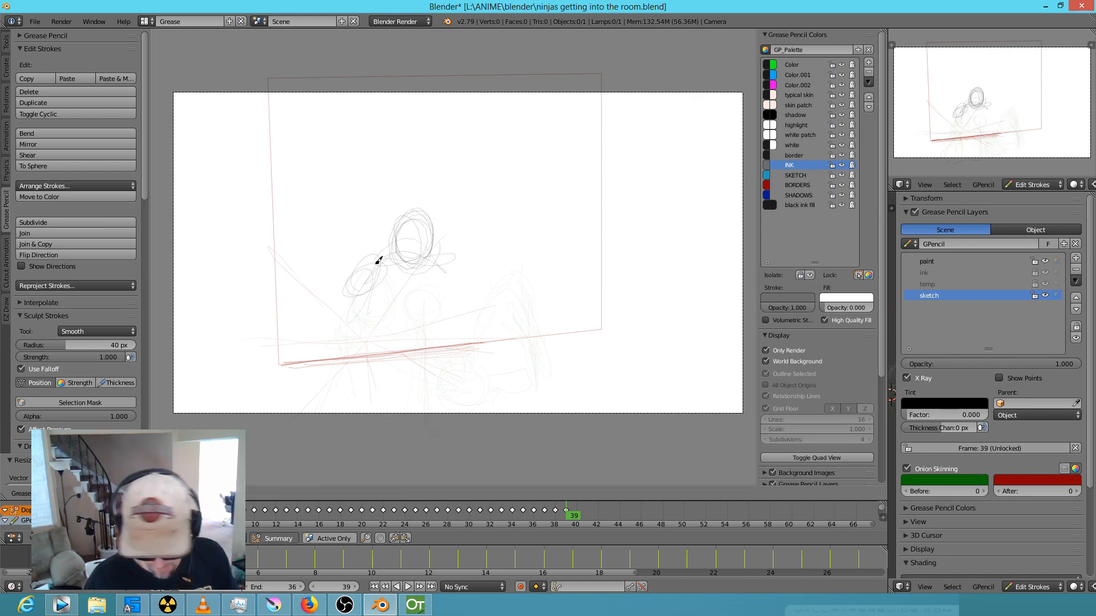
left_click_drag(416, 238, 457, 304)
left_click_drag(365, 286, 421, 306)
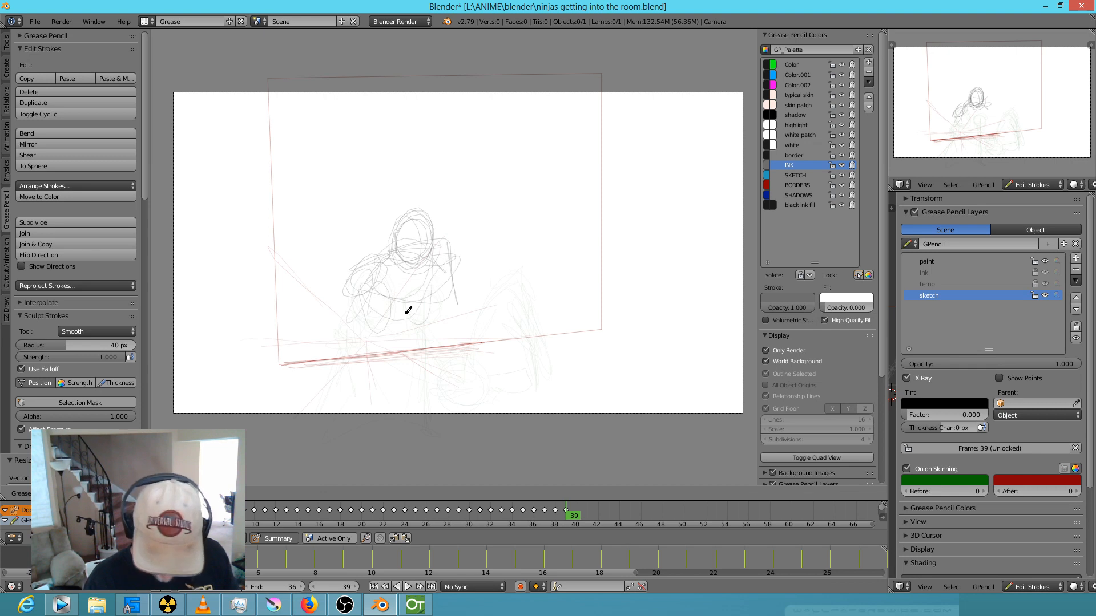
Sketch the ninja's shoulder, elbow and forearm reaching down to the floor on frame 39, checking the pose against the preceding frames.
key("Left")
key("Left")
key("Left")
key("Right")
key("Right")
key("Right")
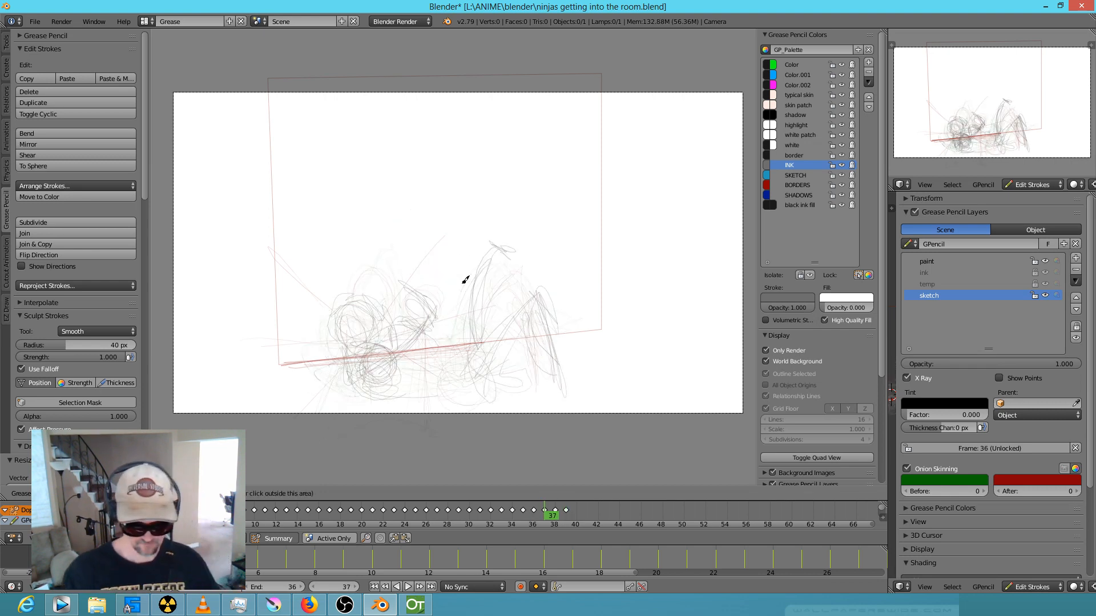
left_click_drag(454, 254, 435, 293)
mouse_move(447, 277)
left_mouse_down()
mouse_move(449, 314)
mouse_move(436, 342)
left_mouse_up()
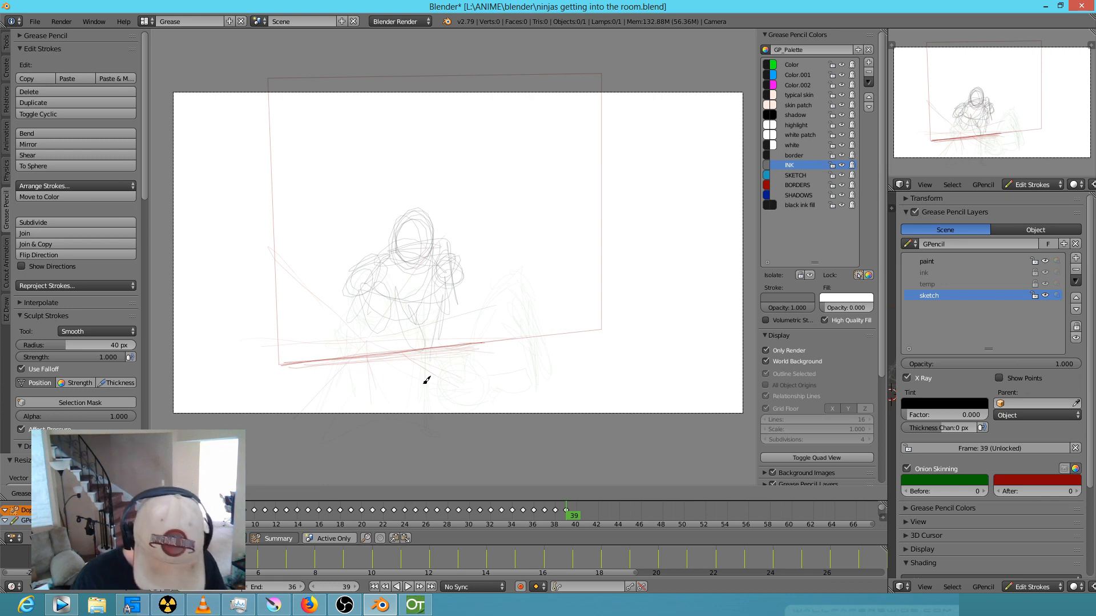
key("Left")
key("Right")
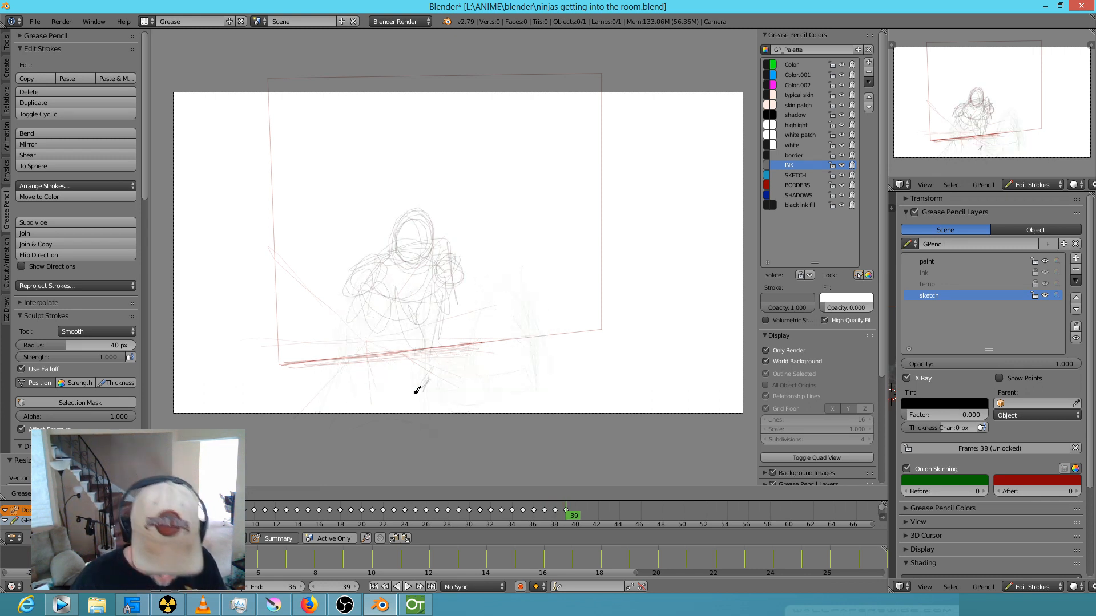
Add the hand planted on the floor and rough in the other bent arm with its fist loop on frame 39.
key("Left")
key("Left")
key("Right")
key("Right")
left_click_drag(372, 264, 319, 317)
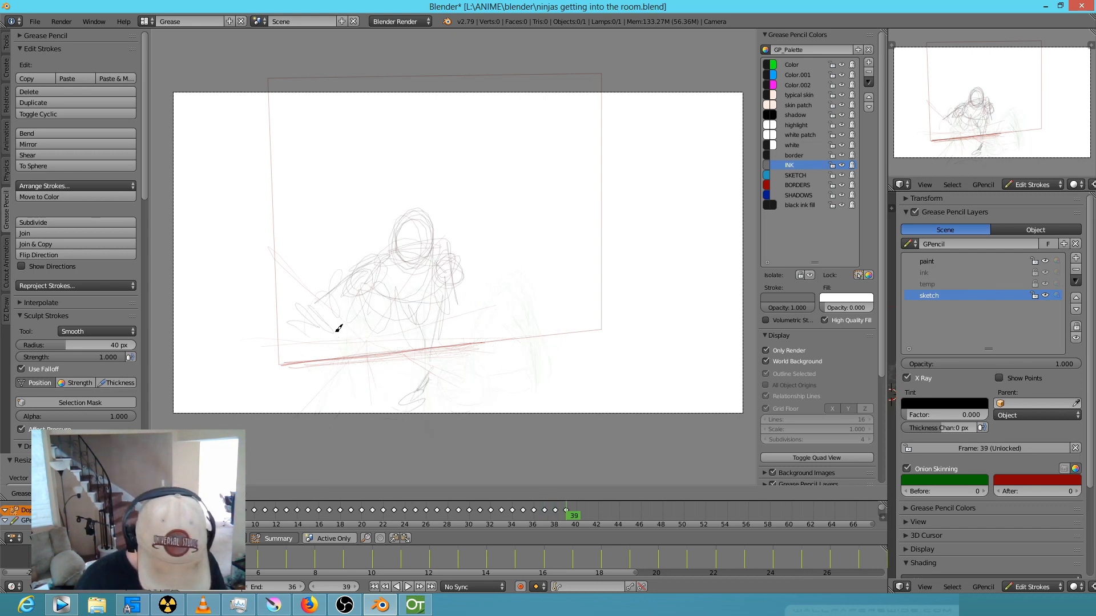
mouse_move(343, 301)
left_mouse_down()
mouse_move(335, 310)
mouse_move(358, 361)
left_mouse_up()
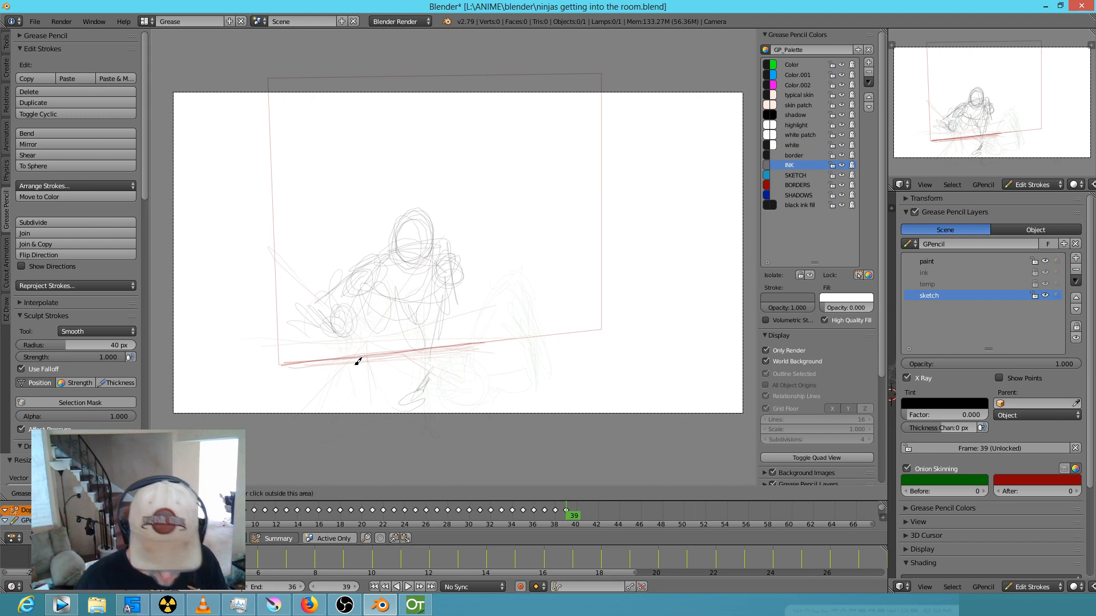
left_click_drag(345, 297, 340, 302)
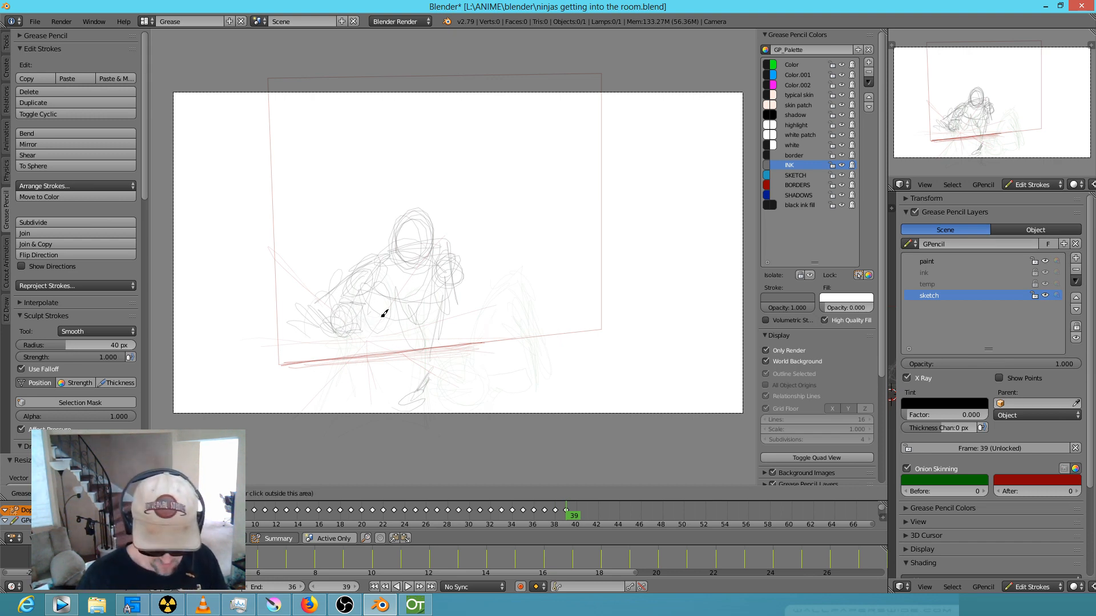
Sketch the raised hand and forearm above the shoulder on frame 37, comparing with frames 36 and 38.
key("Left")
key("Left")
key("Right")
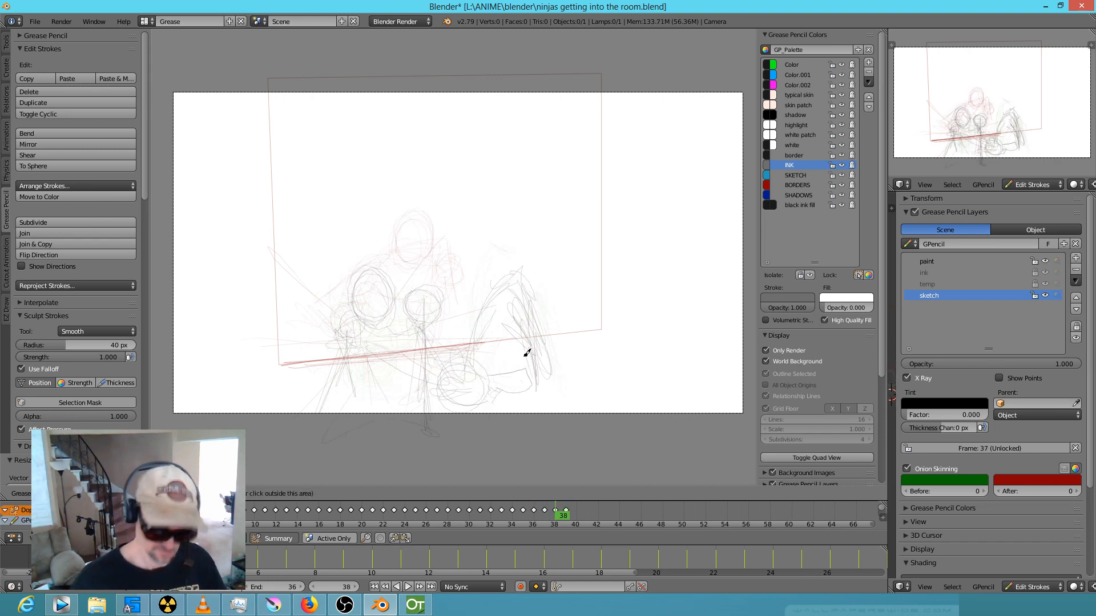
key("Left")
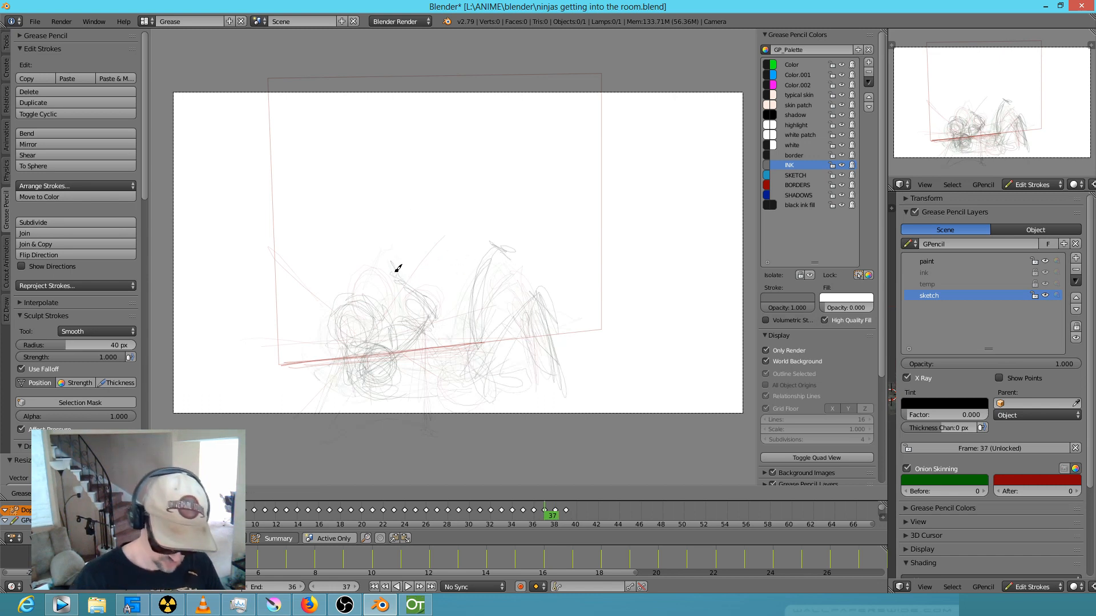
left_click_drag(372, 256, 420, 282)
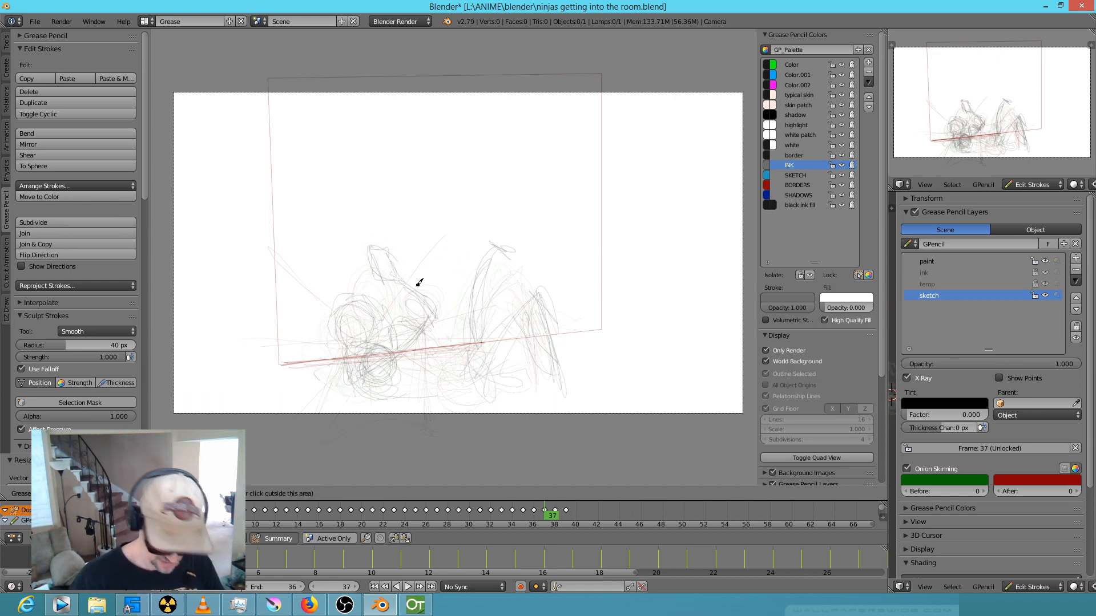
key("Left")
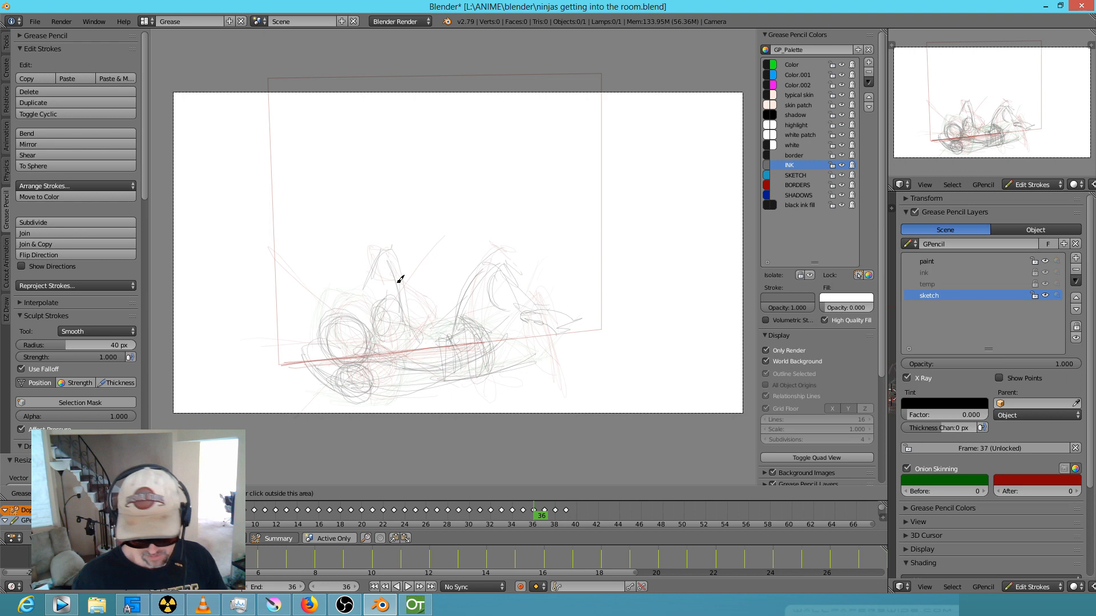
key("Right")
key("Right")
key("Left")
Sketch the waist, thigh and raised knee contours on frame 37, flipping repeatedly against frame 36 to check the motion.
mouse_move(479, 342)
left_mouse_down()
mouse_move(523, 302)
mouse_move(516, 323)
mouse_move(538, 370)
mouse_move(528, 330)
left_mouse_up()
key("Left")
key("Right")
mouse_move(492, 249)
left_mouse_down()
mouse_move(521, 245)
mouse_move(525, 269)
left_mouse_up()
key("Left")
key("Right")
key("Left")
key("Right")
key("Left")
key("Right")
key("Left")
key("Right")
key("Left")
key("Right")
key("Left")
key("Right")
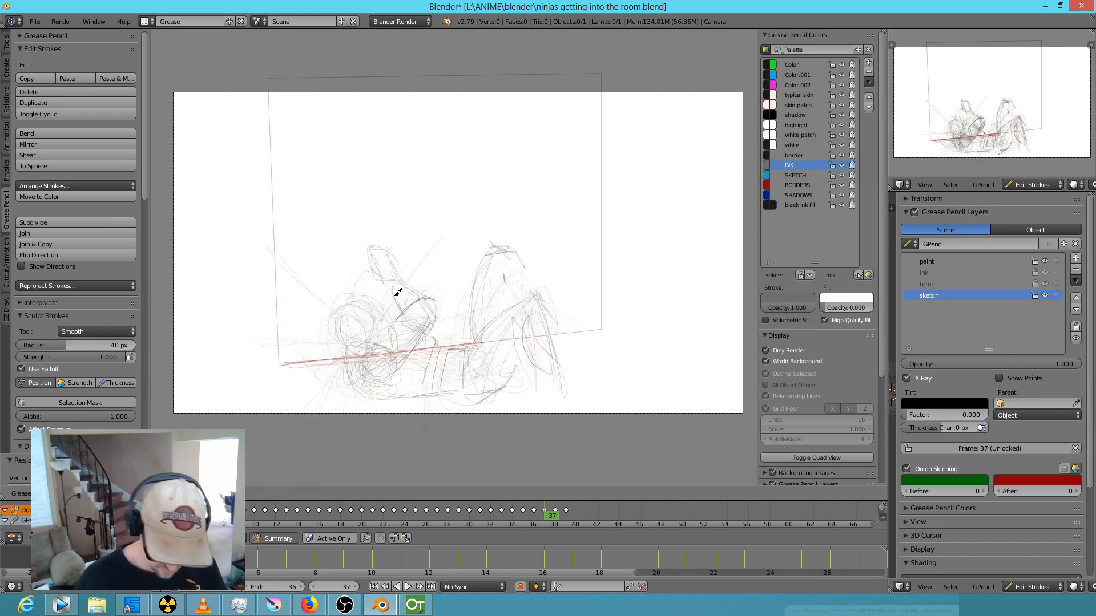
Add wrap lines across the raised forearm and a headband tail trailing from the head on frame 37.
left_click_drag(399, 289, 413, 300)
key("Left")
key("Right")
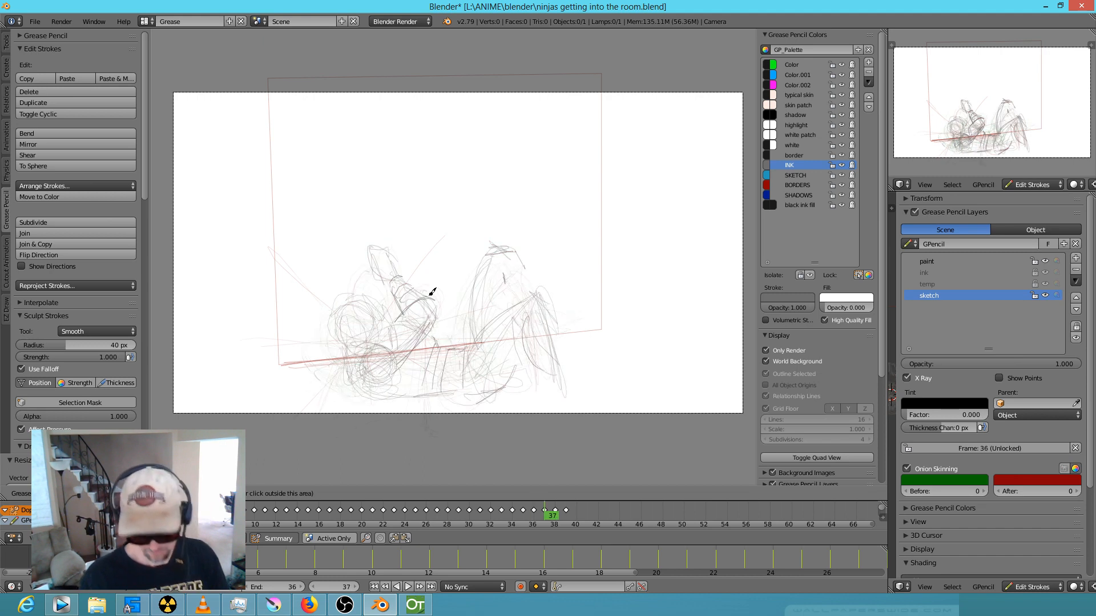
mouse_move(334, 313)
left_mouse_down()
mouse_move(359, 298)
mouse_move(300, 355)
mouse_move(321, 316)
left_mouse_up()
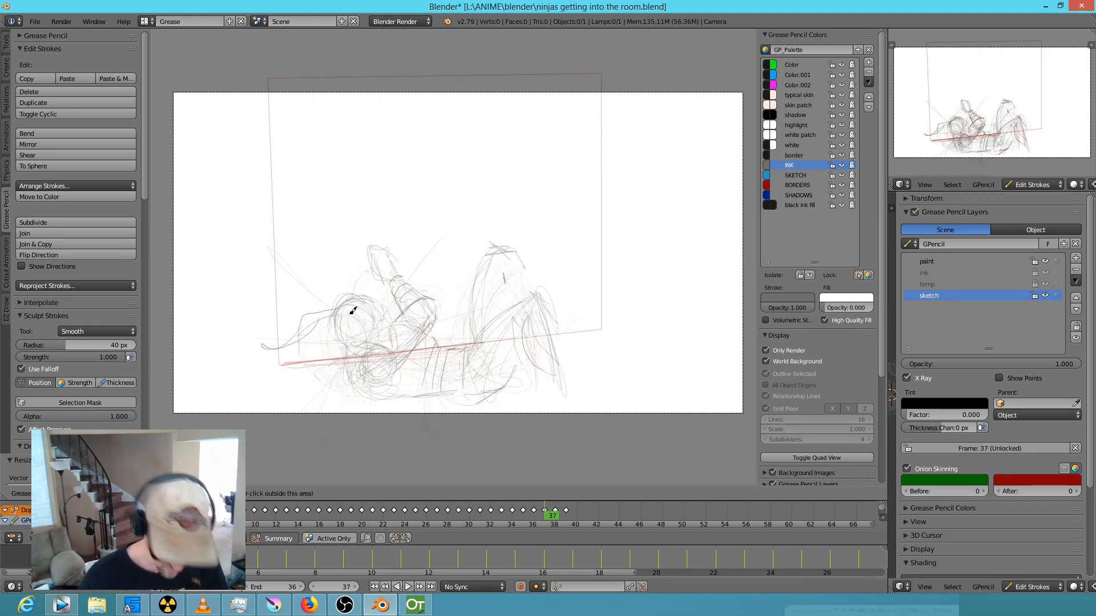
key("Left")
key("Right")
Draw the mask's eye opening and lower face lines plus the trailing headband tail on frame 38, checking against frame 37.
key("Right")
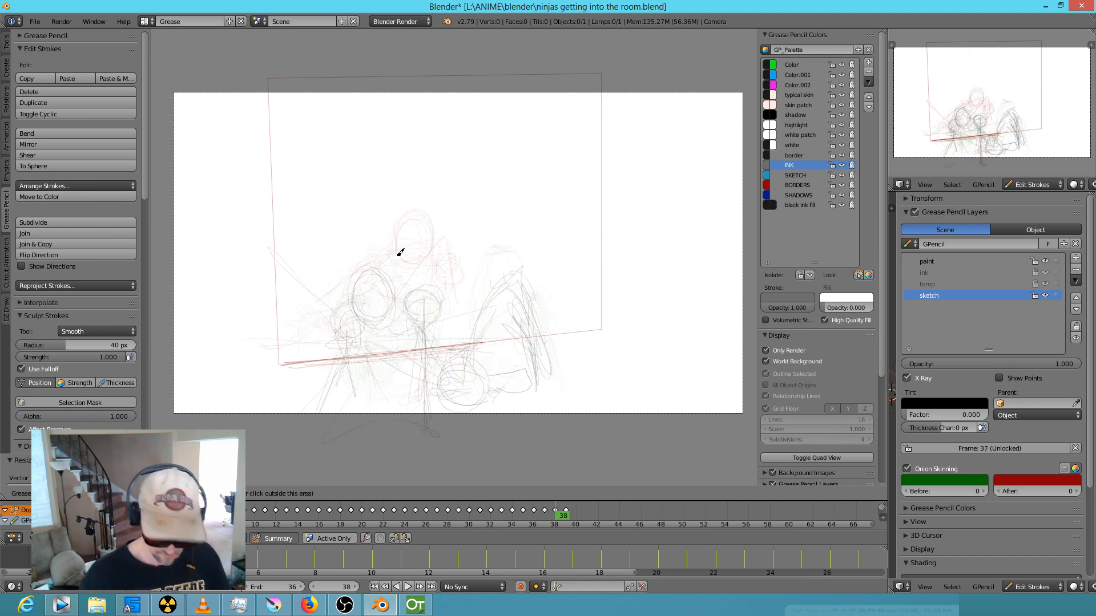
mouse_move(342, 319)
left_mouse_down()
mouse_move(296, 352)
mouse_move(343, 321)
left_mouse_up()
mouse_move(374, 276)
left_mouse_down()
mouse_move(367, 268)
mouse_move(384, 268)
mouse_move(391, 290)
left_mouse_up()
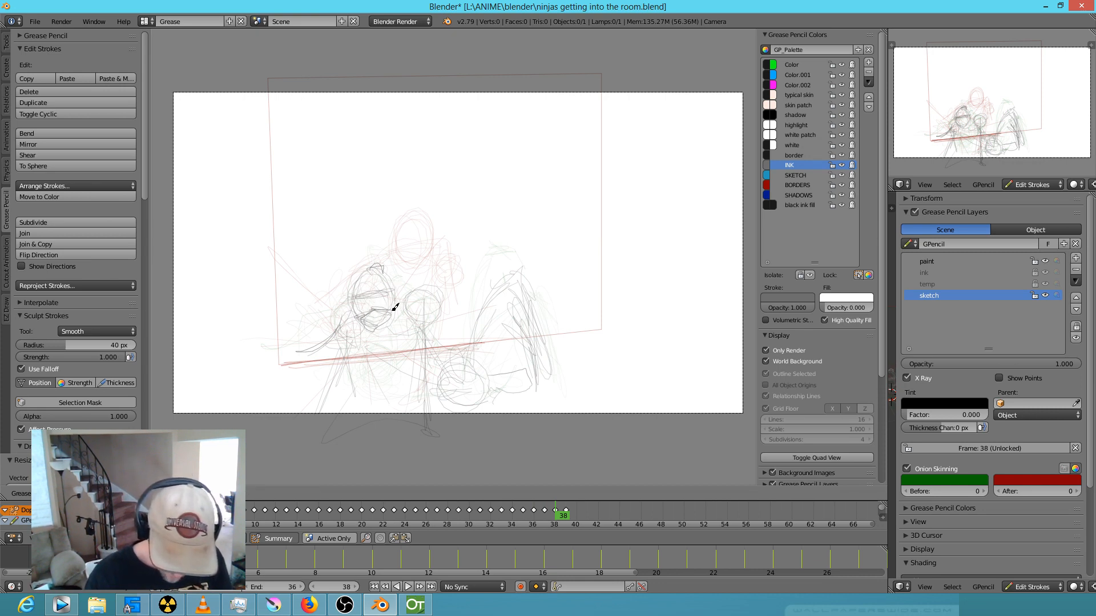
left_click_drag(367, 324, 379, 322)
key("Left")
key("Right")
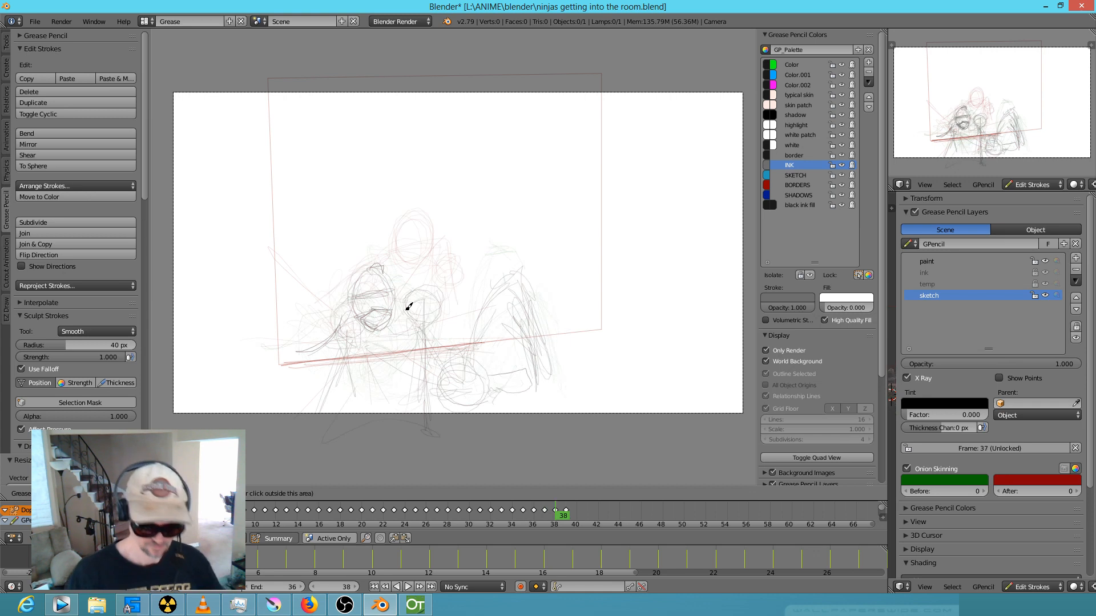
Sketch large rounded loops for both bent knees low in the pose on frame 39, comparing with frame 38.
key("Right")
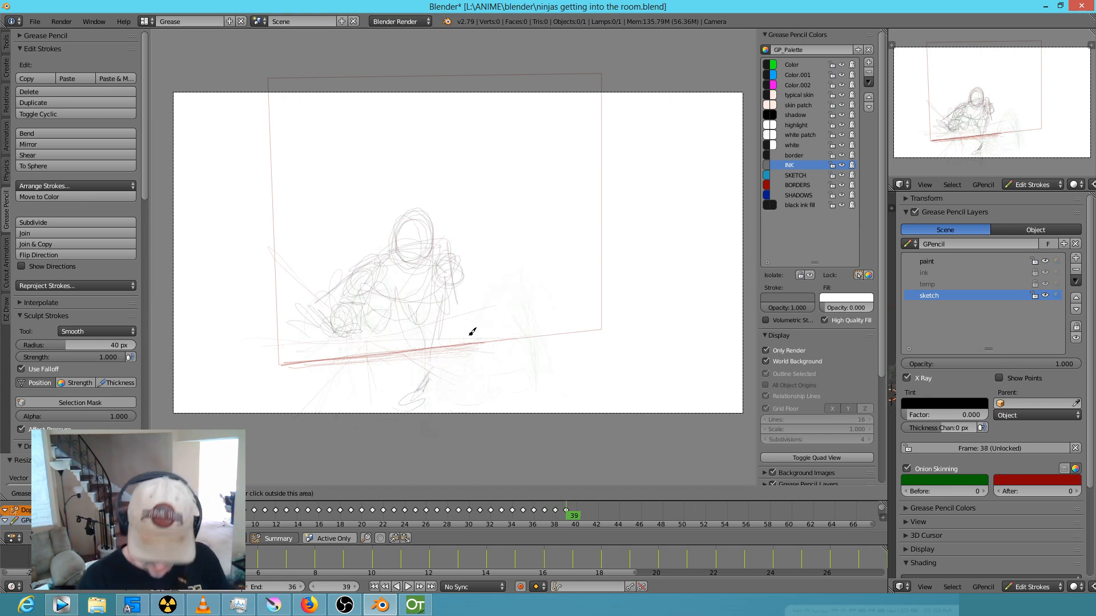
key("Left")
key("Right")
left_click_drag(448, 336, 485, 324)
mouse_move(449, 334)
left_mouse_down()
mouse_move(497, 334)
mouse_move(500, 344)
left_mouse_up()
mouse_move(448, 343)
left_mouse_down()
mouse_move(497, 365)
mouse_move(464, 331)
mouse_move(495, 382)
left_mouse_up()
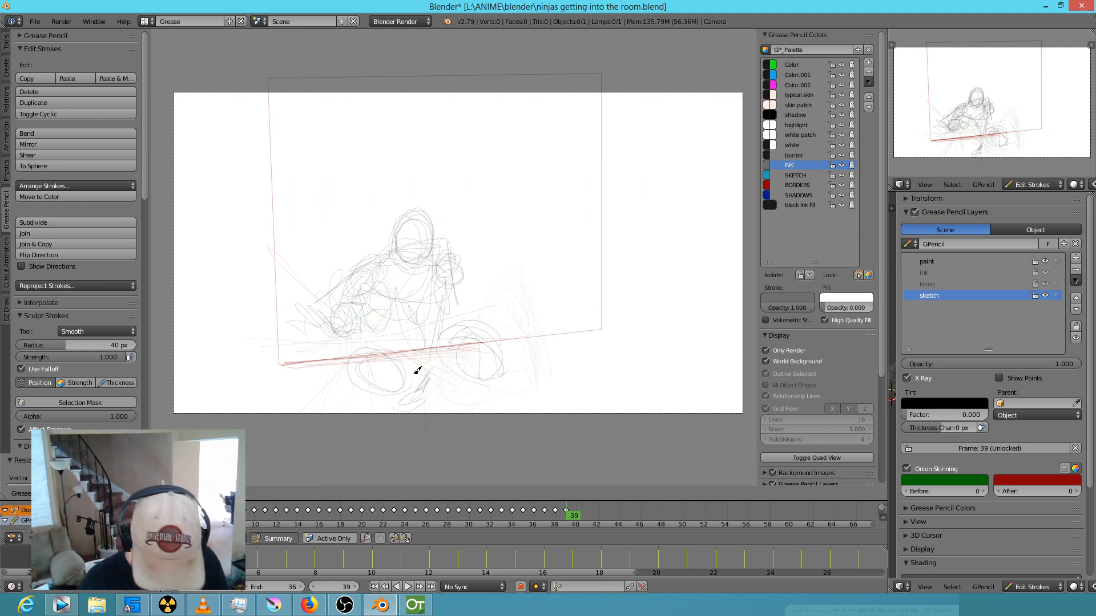
key("Left")
key("Right")
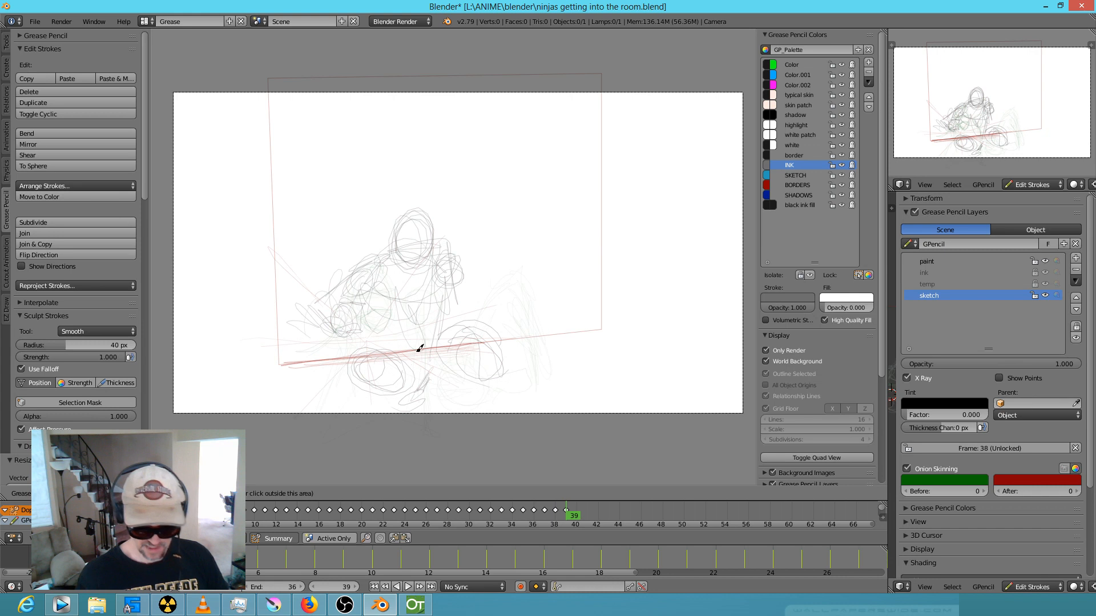
Connect the bent legs with lower contour lines and add the rear foot on frame 39, comparing with frame 38.
left_click_drag(448, 367, 445, 368)
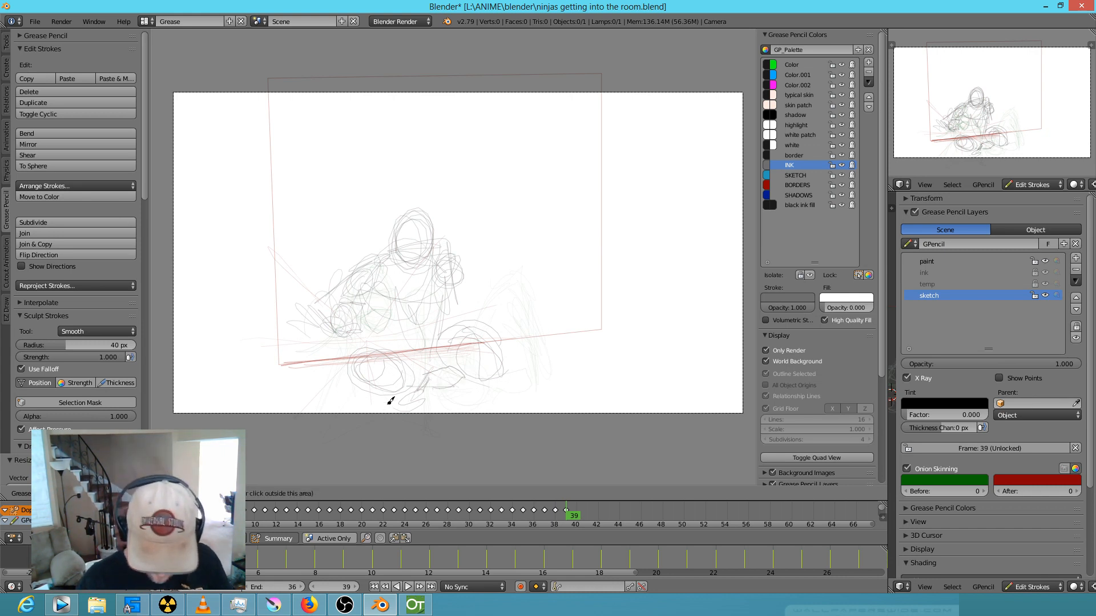
key("Left")
key("Right")
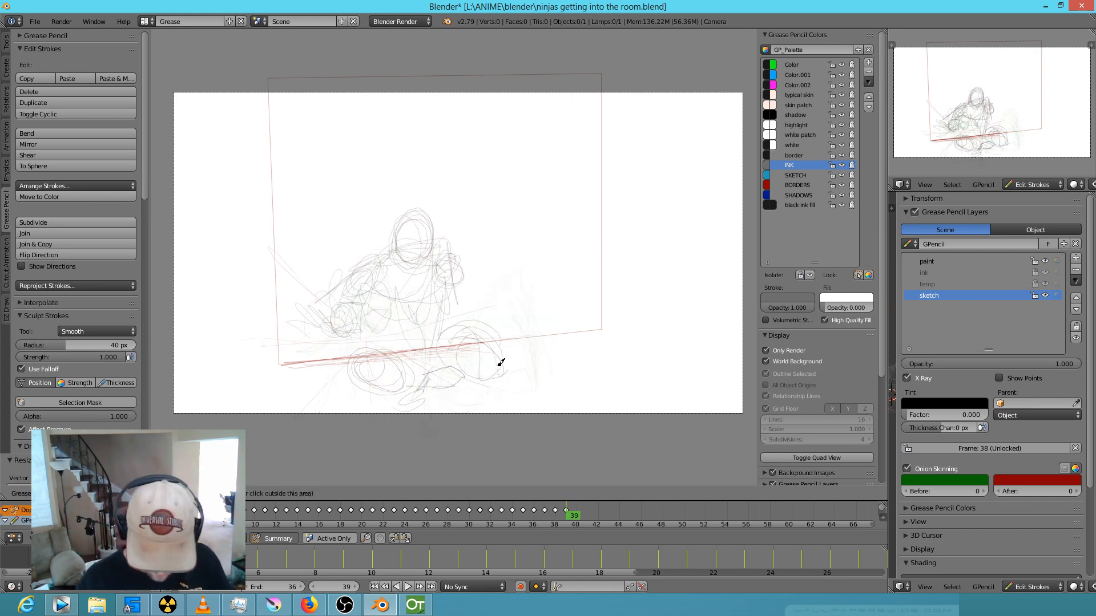
key("Left")
key("Right")
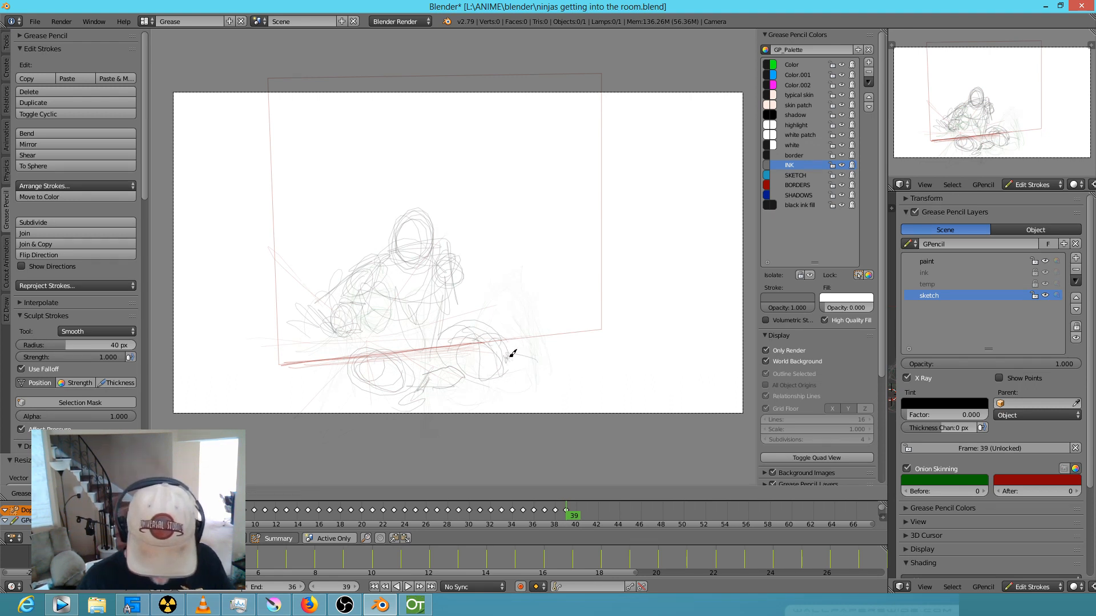
key("Left")
key("Right")
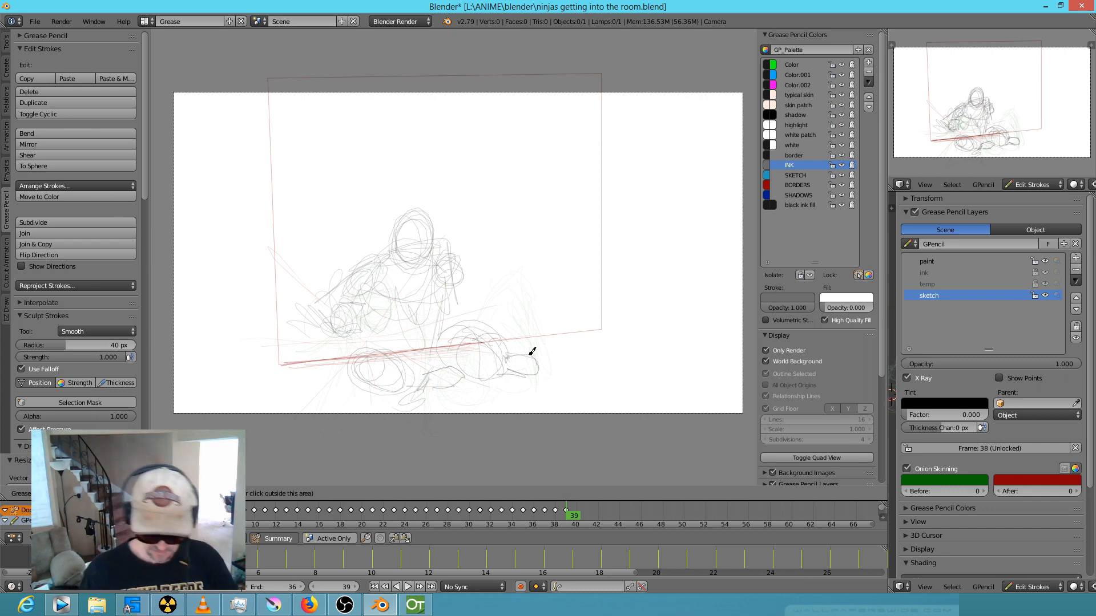
Start a new drawing on frame 40 with the head oval, a knee circle and the long lower leg ending in a foot.
key("Right")
left_click_drag(451, 211, 439, 245)
mouse_move(399, 313)
left_mouse_down()
mouse_move(384, 279)
mouse_move(405, 406)
left_mouse_up()
key("Left")
key("Right")
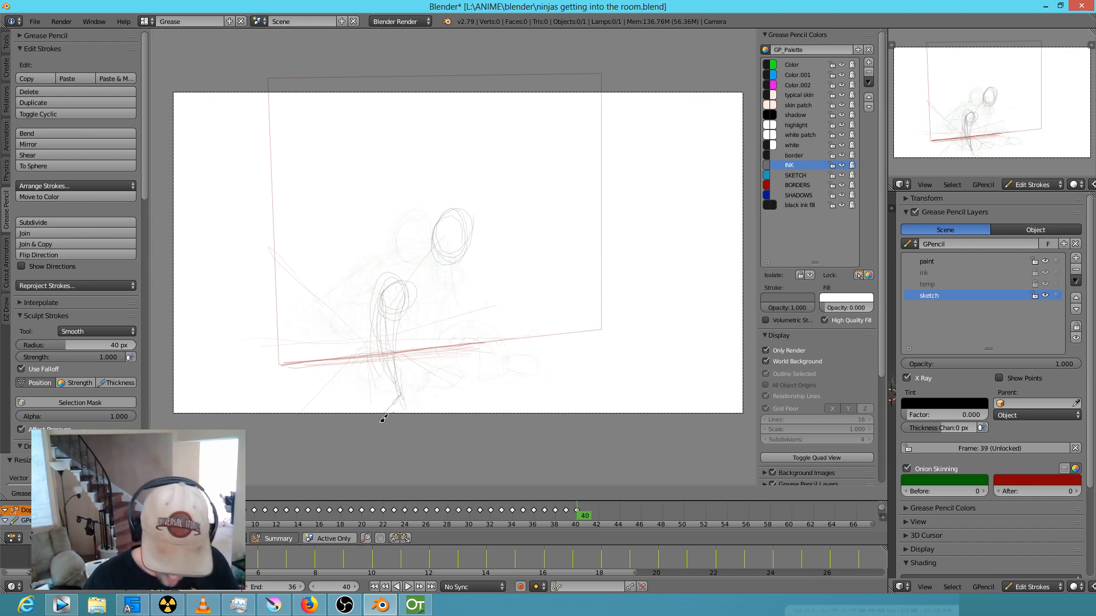
mouse_move(407, 412)
left_mouse_down()
mouse_move(394, 420)
mouse_move(404, 288)
left_mouse_up()
key("Left")
key("Right")
Sketch the shoulder circles on either side of the head and the chest curve on frame 40, flipping against frame 39.
mouse_move(403, 229)
left_mouse_down()
mouse_move(398, 245)
mouse_move(413, 222)
left_mouse_up()
mouse_move(483, 264)
left_mouse_down()
mouse_move(473, 292)
mouse_move(406, 303)
mouse_move(441, 303)
mouse_move(429, 292)
left_mouse_up()
key("Left")
key("Right")
key("Left")
key("Right")
key("Left")
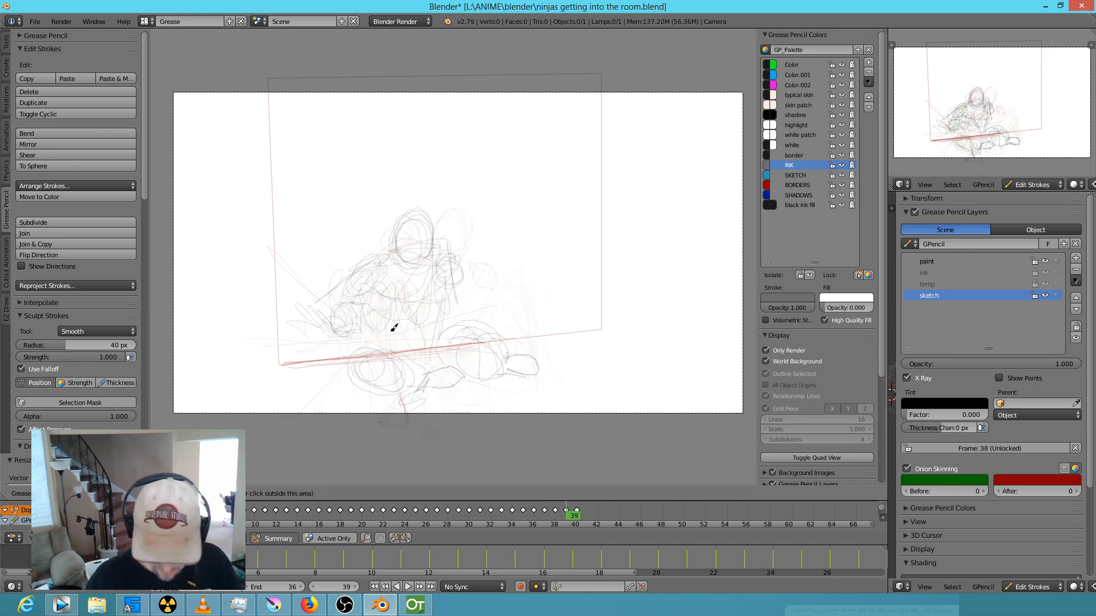
Undo the stray stroke on frame 41, delete that frame's keyframe, and save the file.
key("Right")
key("Right")
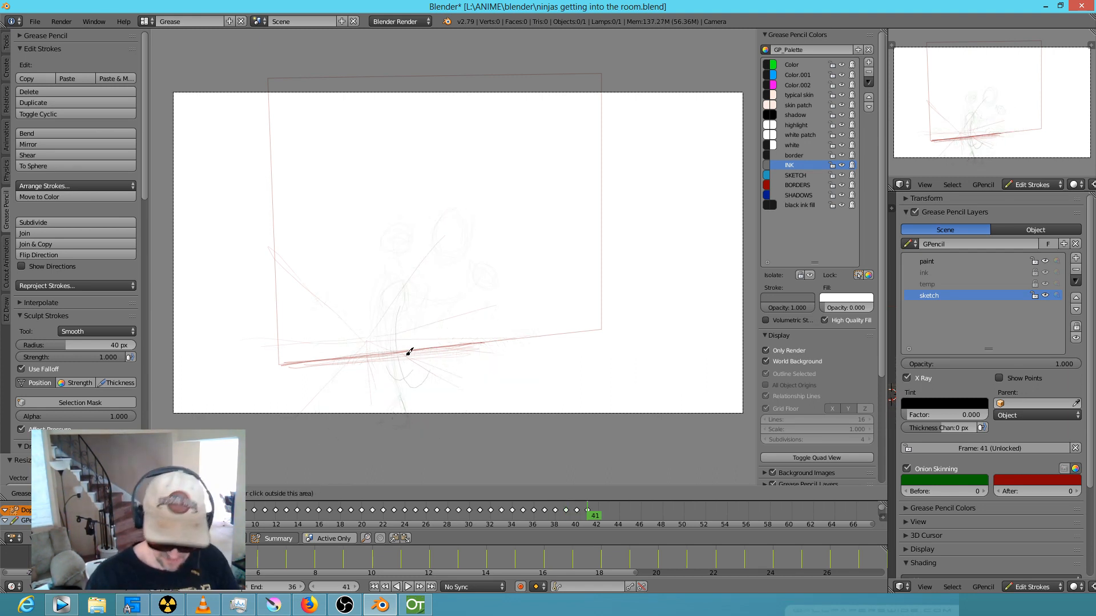
key("ctrl+z")
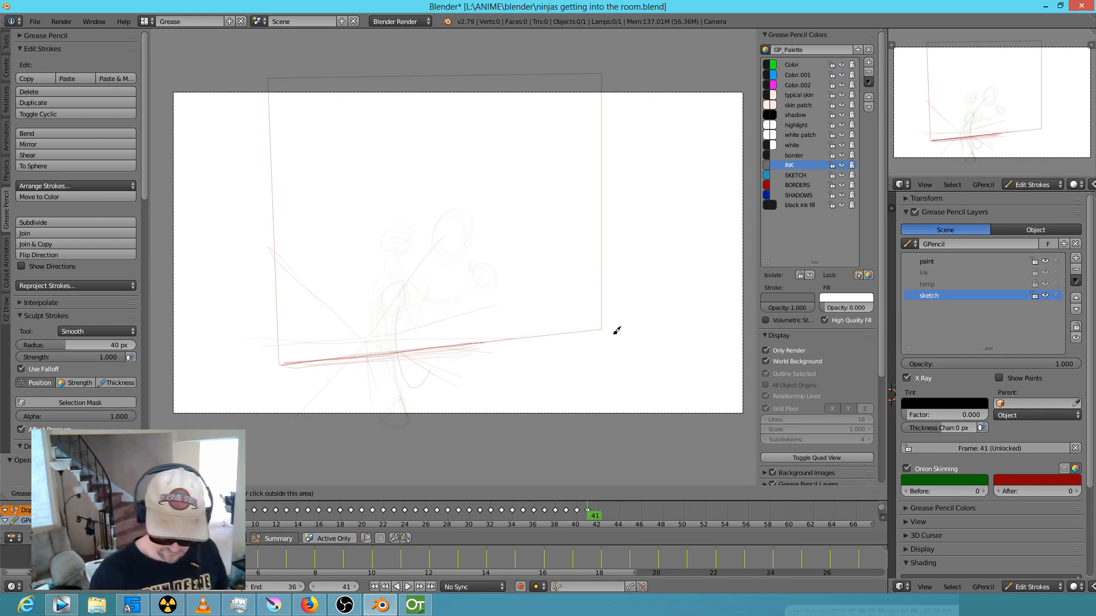
key("Left")
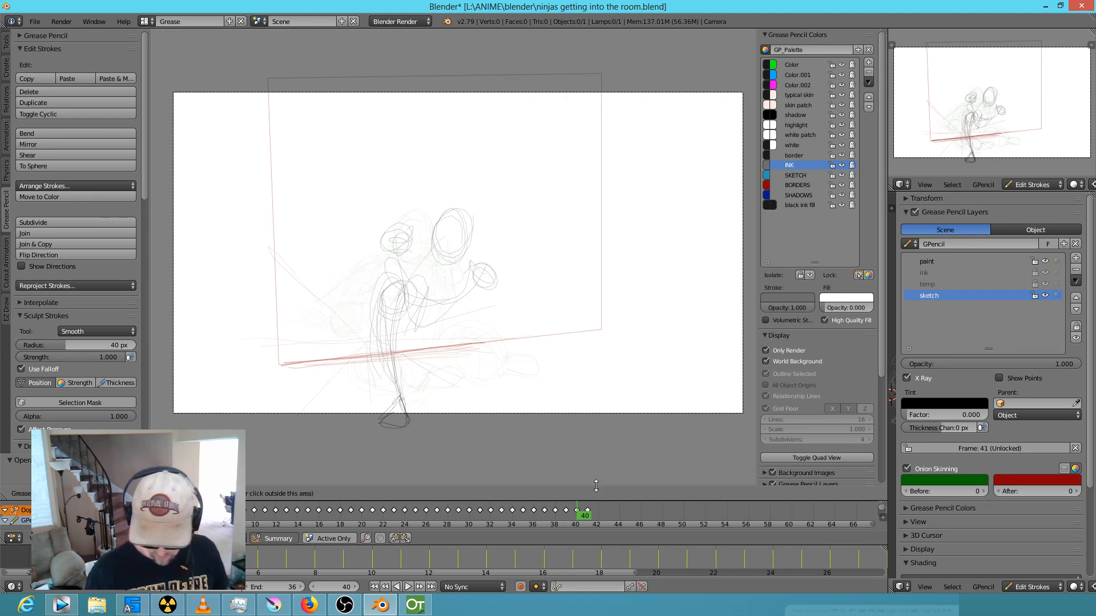
left_click(577, 509)
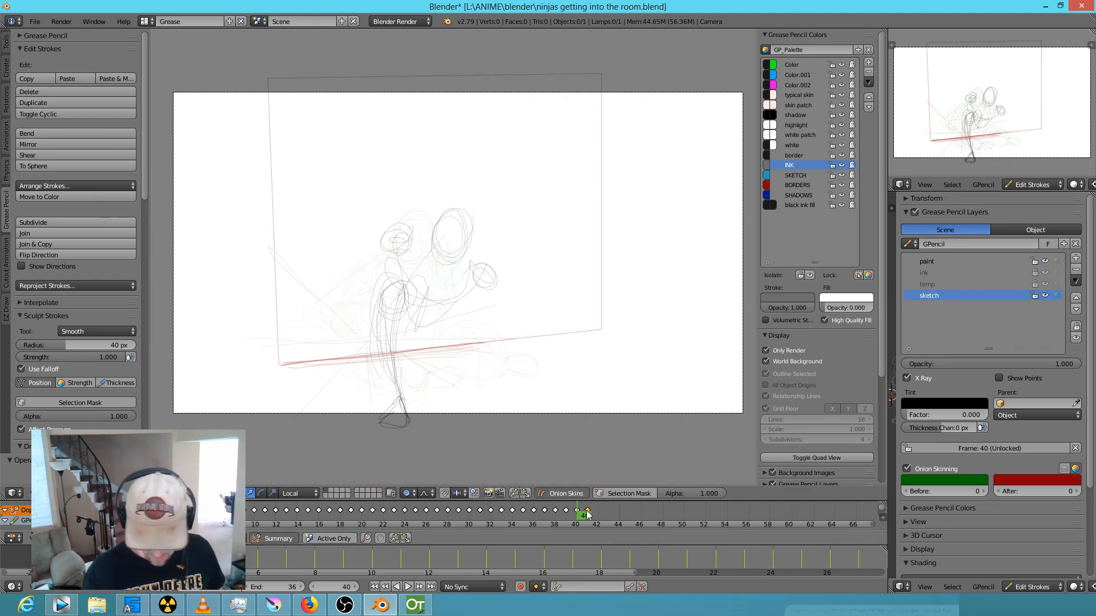
key("x")
left_click(587, 510)
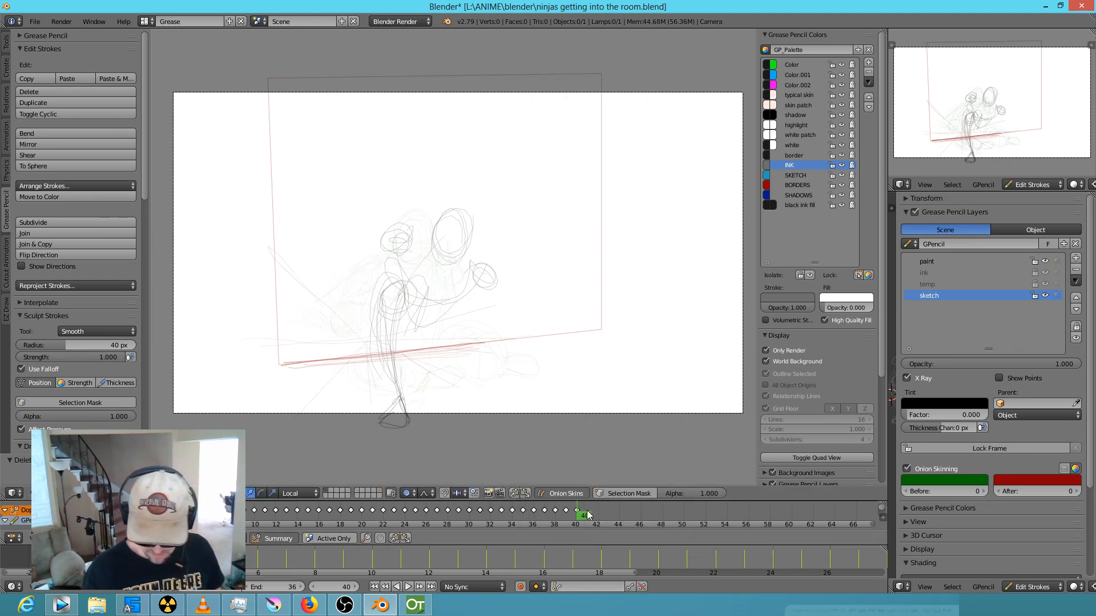
key("ctrl+s")
left_click(436, 231)
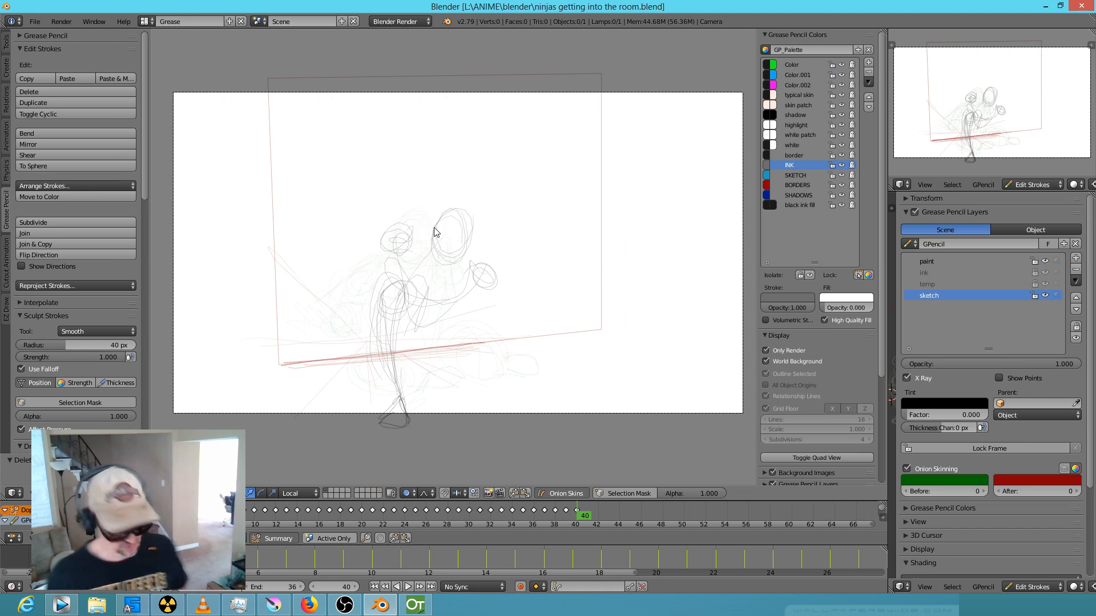
Reinforce the arm braced on the floor, its hand and the adjacent thigh contour on frame 39.
key("Left")
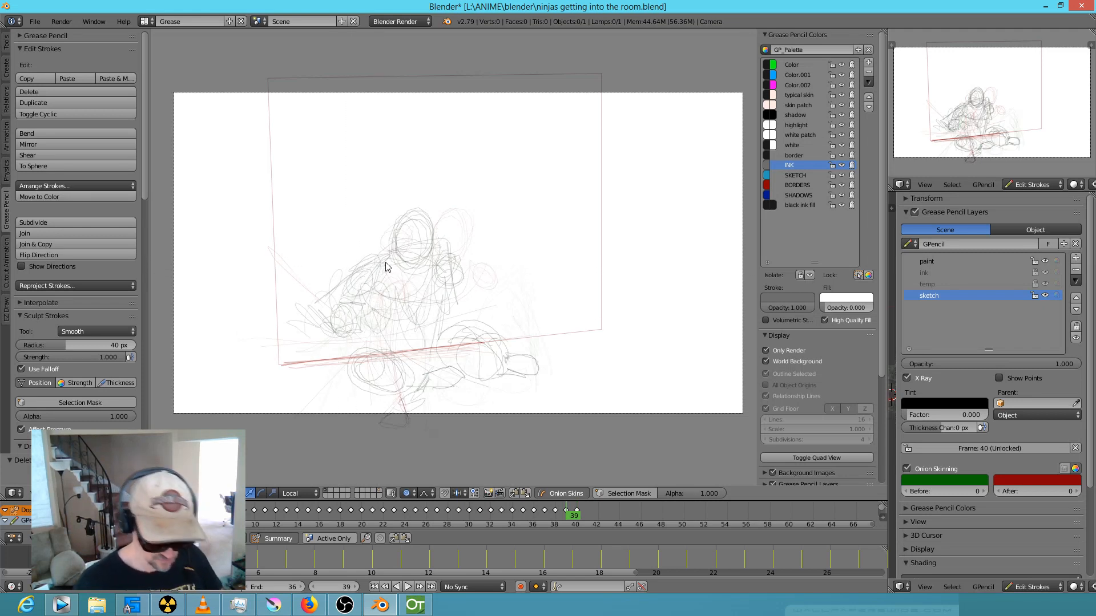
key("d")
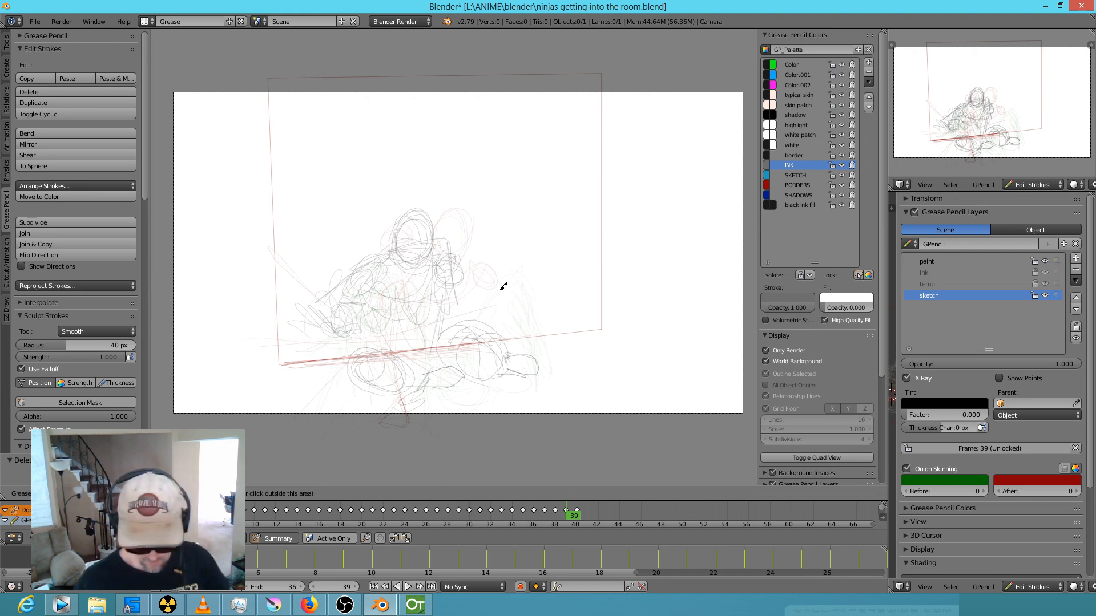
mouse_move(453, 247)
left_mouse_down()
mouse_move(464, 269)
mouse_move(455, 309)
left_mouse_up()
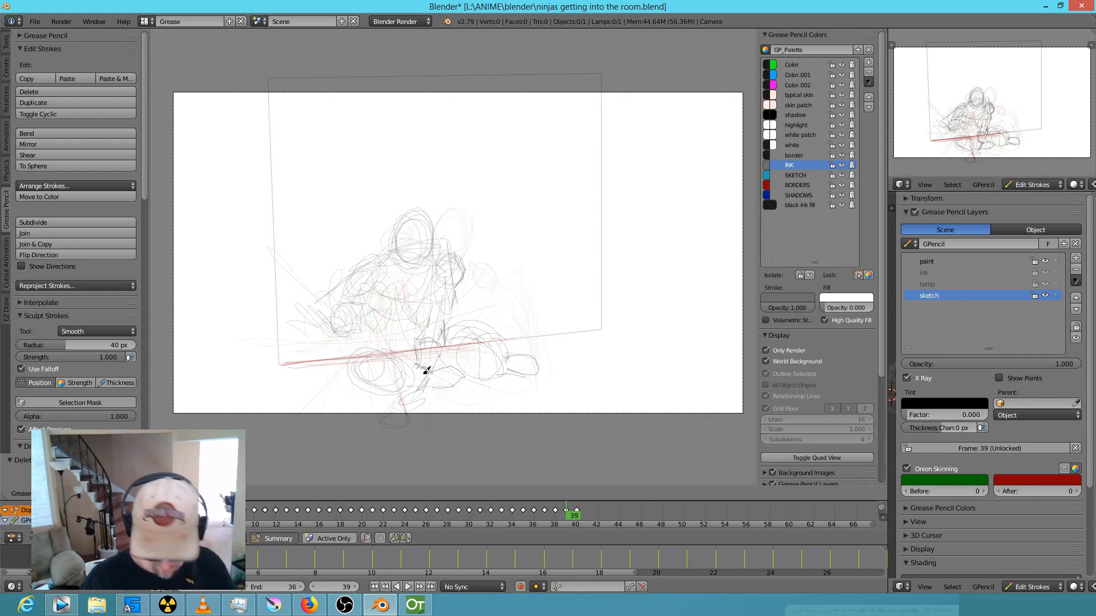
mouse_move(455, 327)
left_mouse_down()
mouse_move(485, 323)
mouse_move(504, 341)
left_mouse_up()
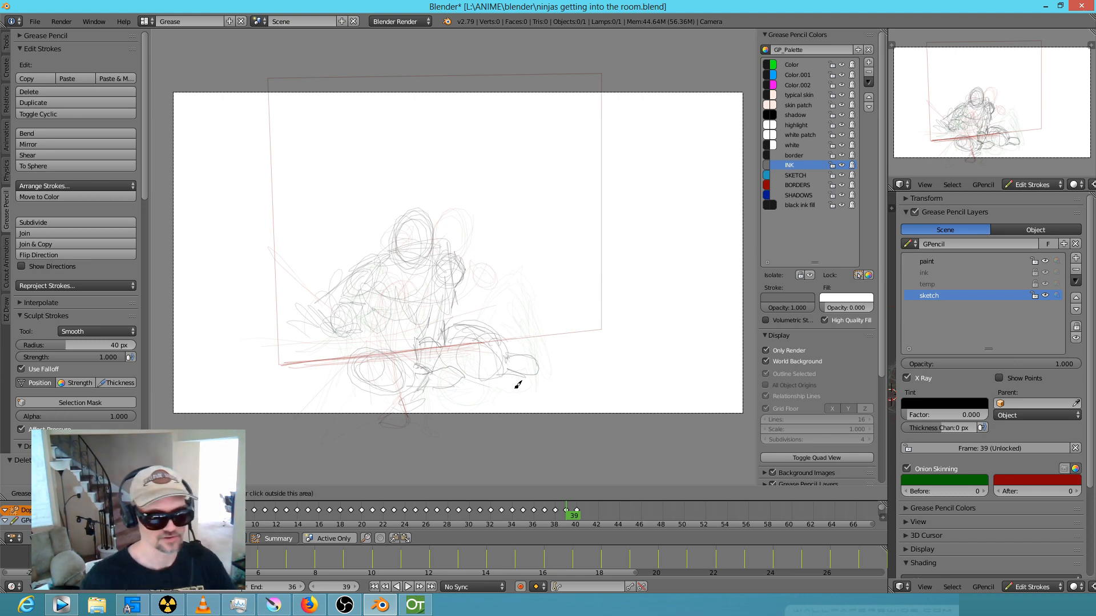
Sketch the bent thigh and lower leg and reinforce the long standing leg on frame 40, flipping against frame 39.
key("Right")
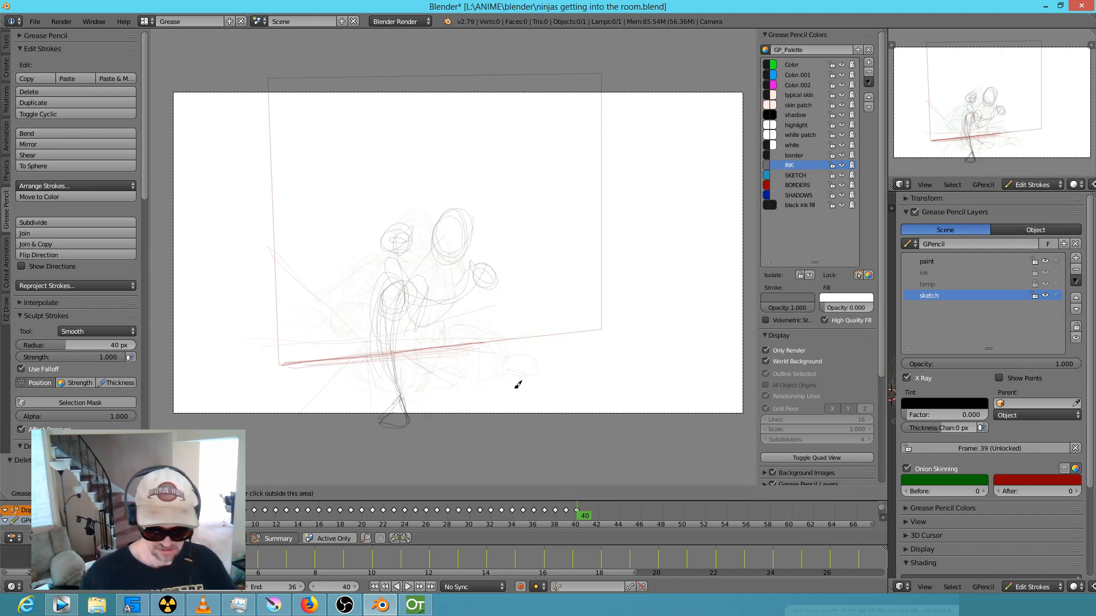
key("Left")
key("Right")
key("Left")
key("Right")
mouse_move(505, 359)
left_mouse_down()
mouse_move(498, 381)
mouse_move(529, 359)
left_mouse_up()
mouse_move(472, 326)
left_mouse_down()
mouse_move(494, 327)
mouse_move(501, 367)
mouse_move(472, 323)
mouse_move(455, 363)
mouse_move(505, 385)
left_mouse_up()
mouse_move(382, 298)
left_mouse_down()
mouse_move(384, 367)
mouse_move(386, 342)
mouse_move(405, 384)
left_mouse_up()
key("Left")
key("Right")
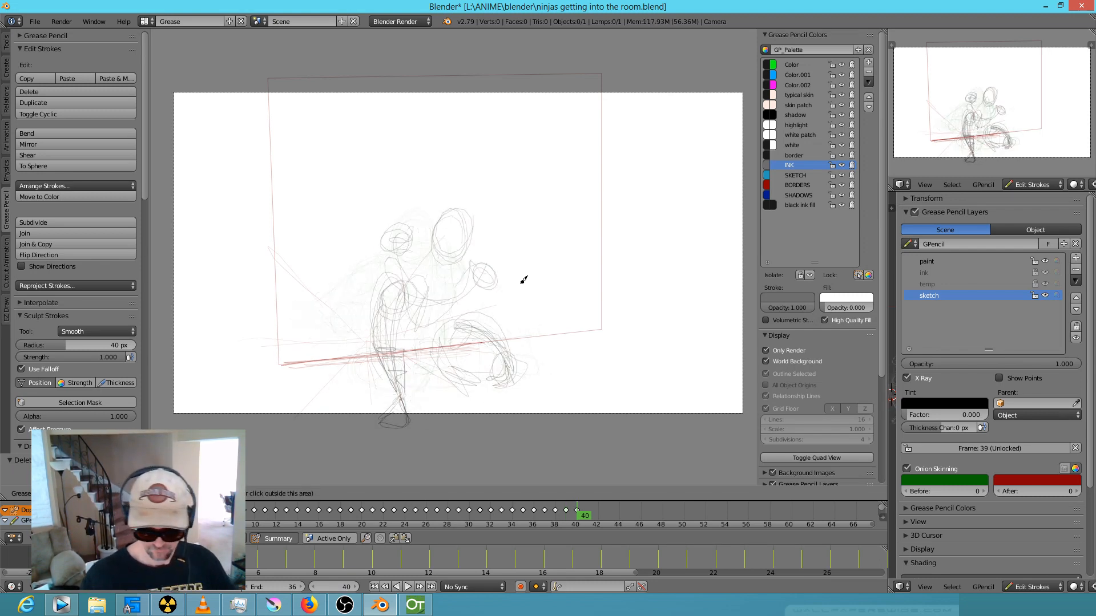
Sketch a small circle and a short guide line beyond the bent leg on frame 40, checking against frame 39.
mouse_move(511, 293)
left_mouse_down()
mouse_move(525, 320)
mouse_move(553, 313)
mouse_move(546, 293)
mouse_move(531, 311)
left_mouse_up()
key("Left")
key("Right")
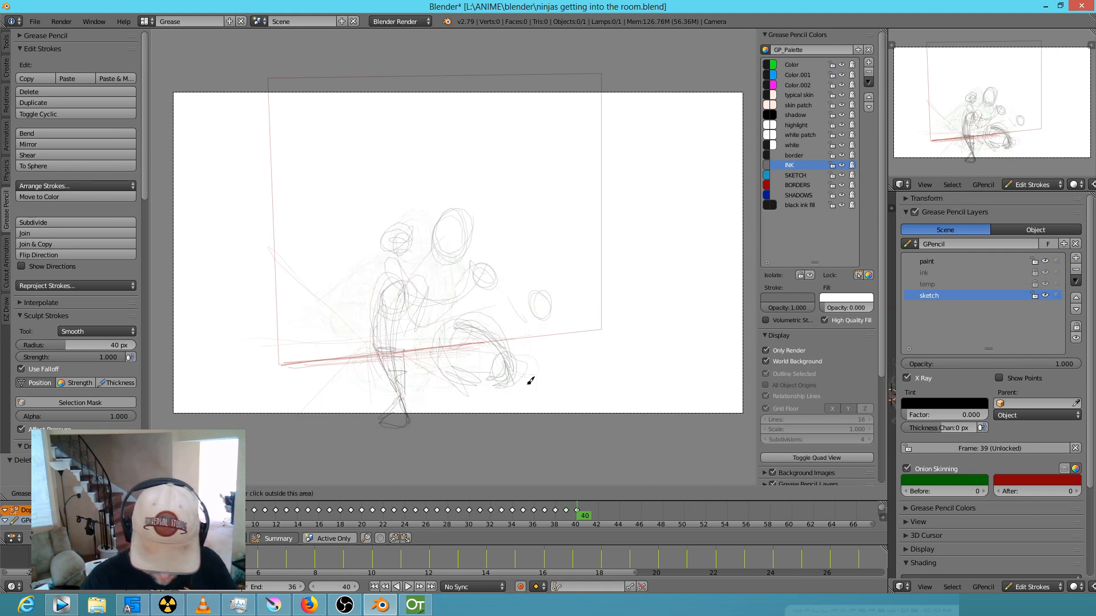
key("Left")
key("Right")
Sketch the arm reaching out from the shoulder circle and bending down to its hand on frame 40, and save the file.
mouse_move(393, 233)
left_mouse_down()
mouse_move(334, 231)
mouse_move(330, 270)
left_mouse_up()
mouse_move(341, 233)
left_mouse_down()
mouse_move(333, 293)
mouse_move(341, 286)
mouse_move(318, 310)
mouse_move(347, 301)
mouse_move(323, 303)
left_mouse_up()
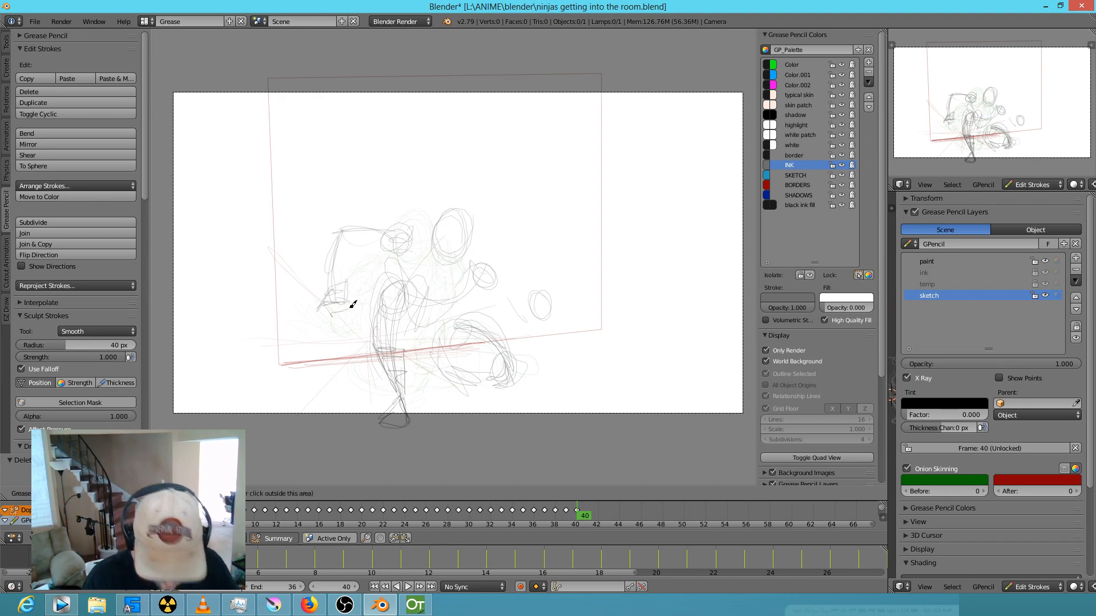
key("Left")
key("Right")
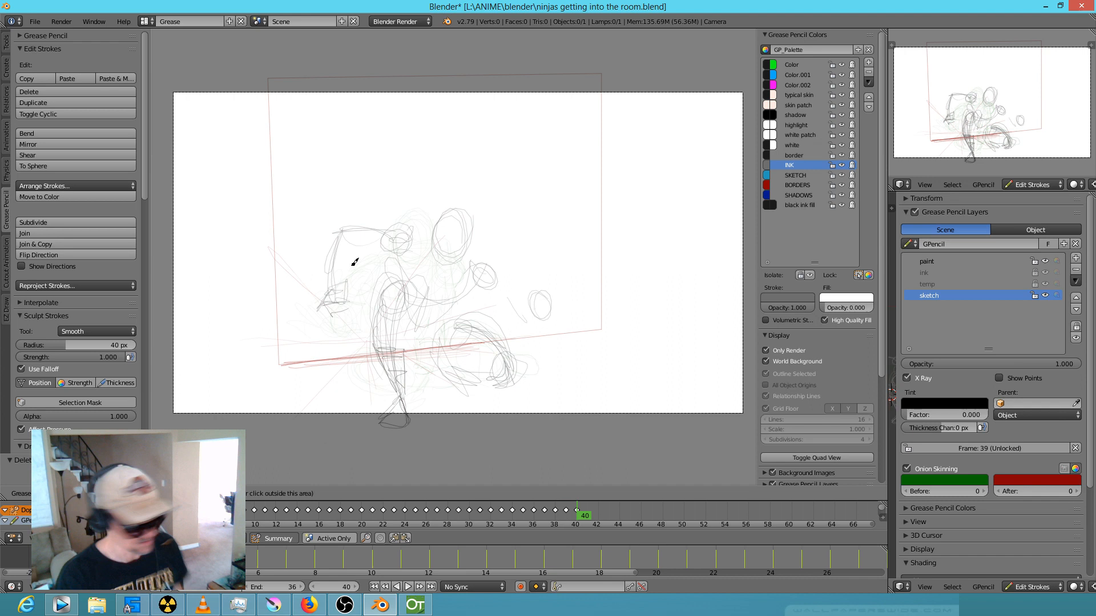
left_click(39, 23)
left_click(51, 109)
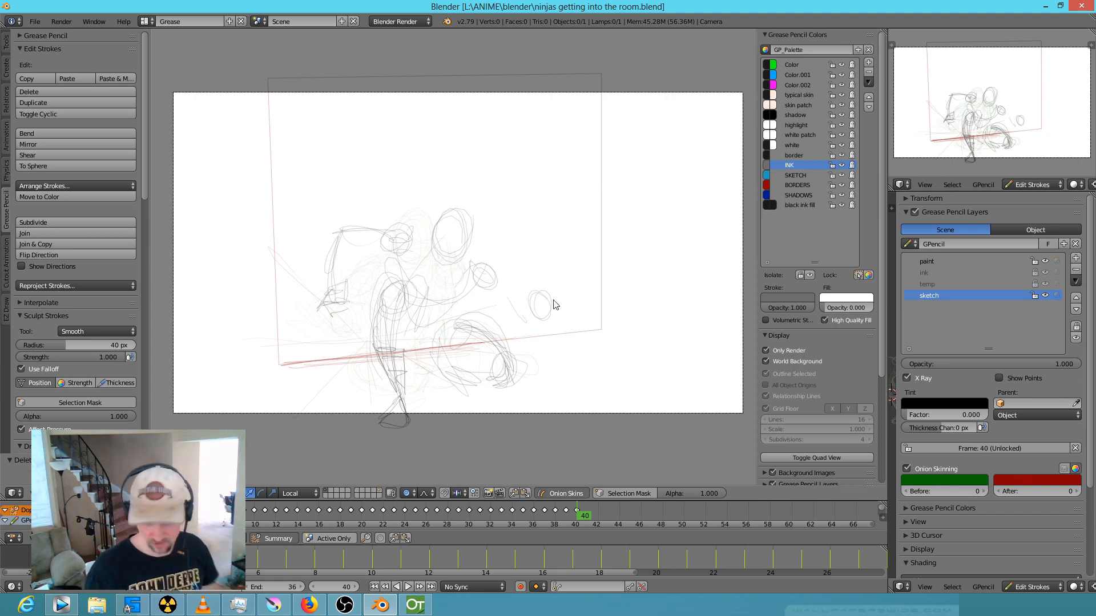
Switch to Krita and try docking the Timeline alongside the Toolbox before returning to Blender.
left_click(275, 606)
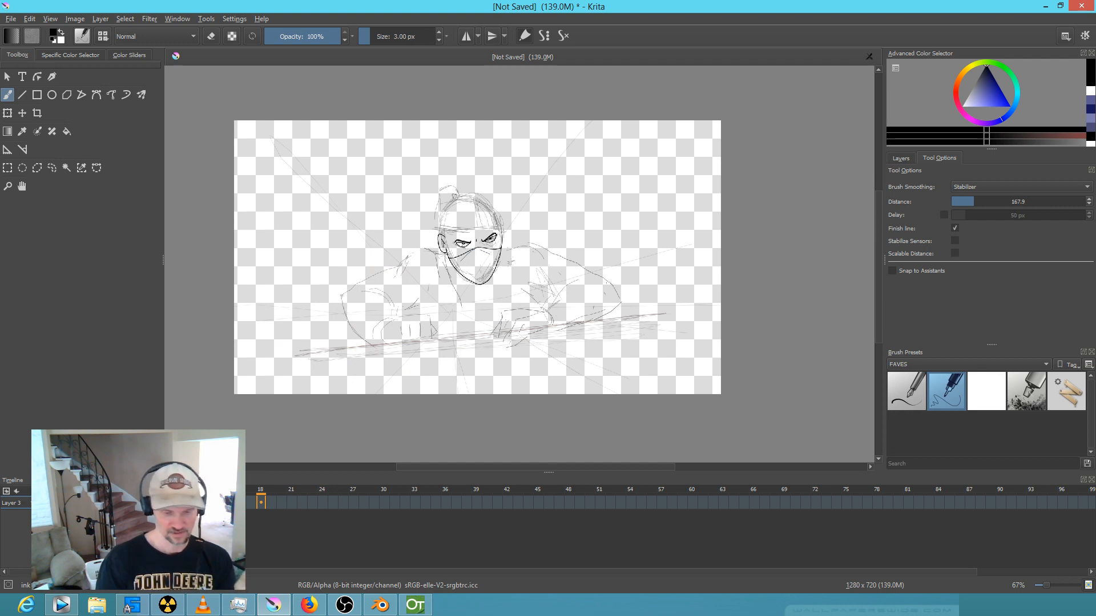
left_click_drag(171, 480, 153, 390)
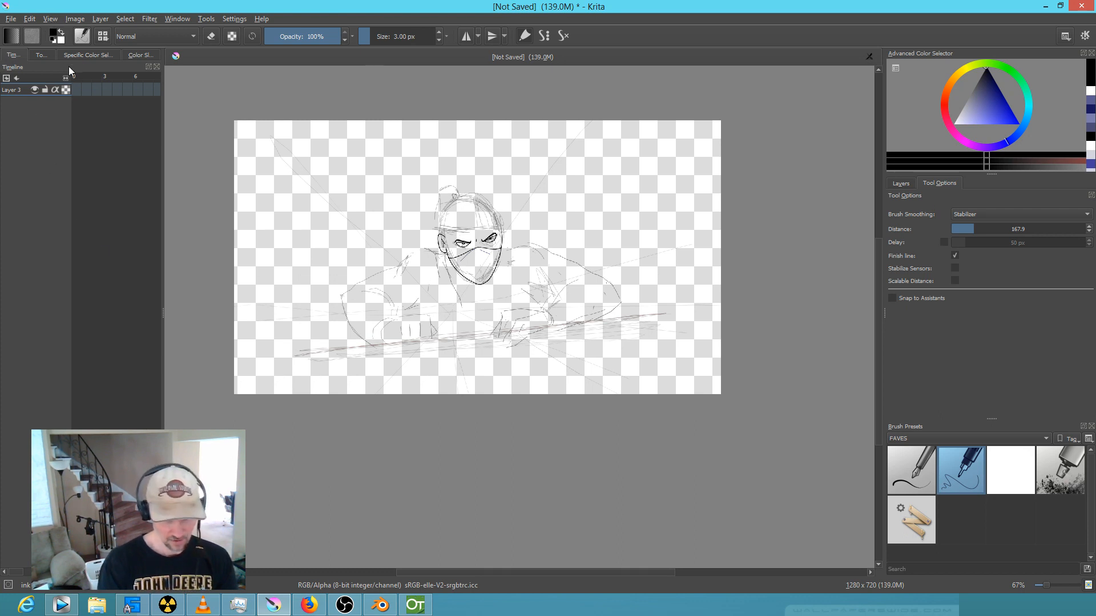
left_click_drag(33, 68, 334, 552)
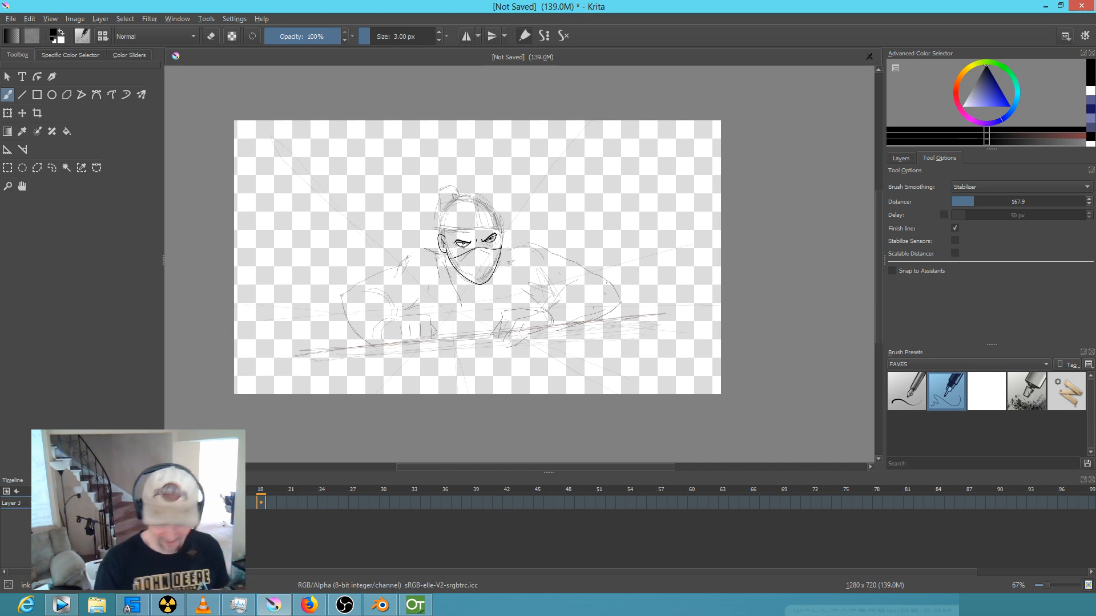
left_click(379, 605)
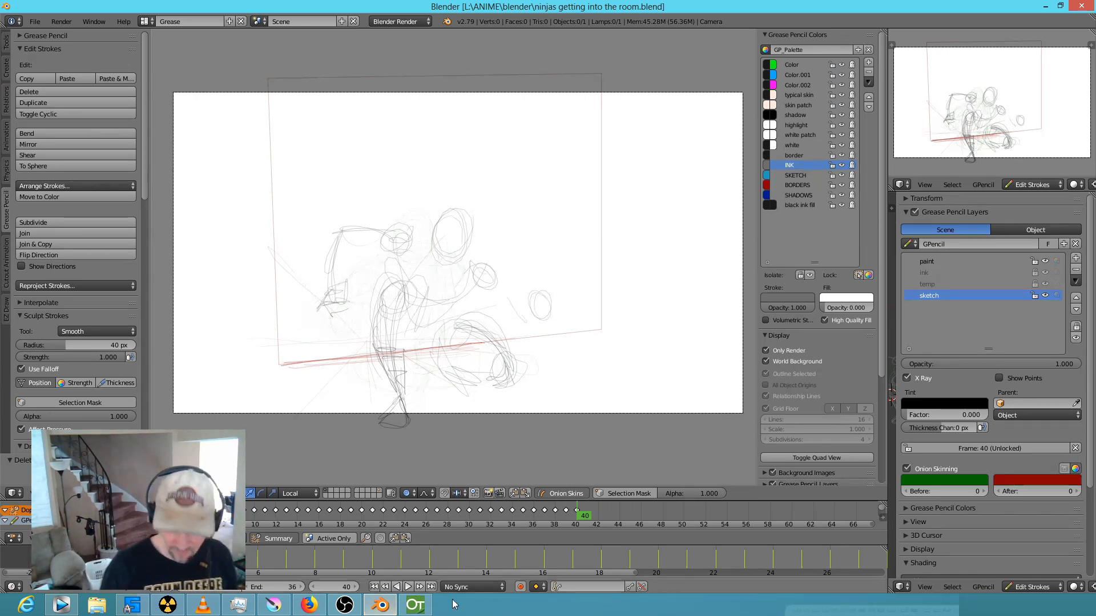
left_click(274, 604)
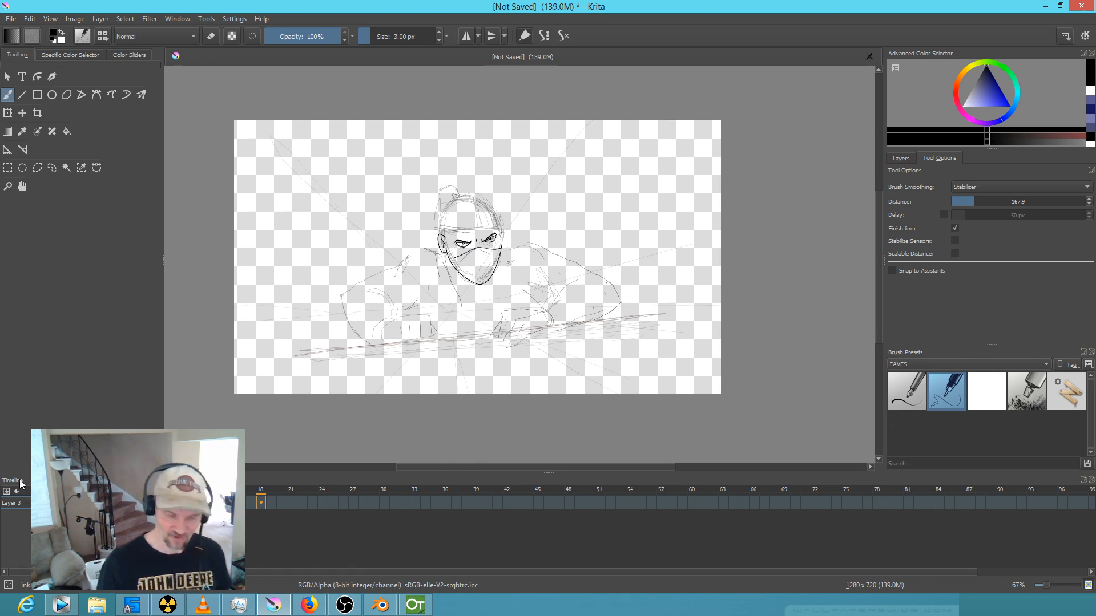
left_click_drag(46, 480, 85, 428)
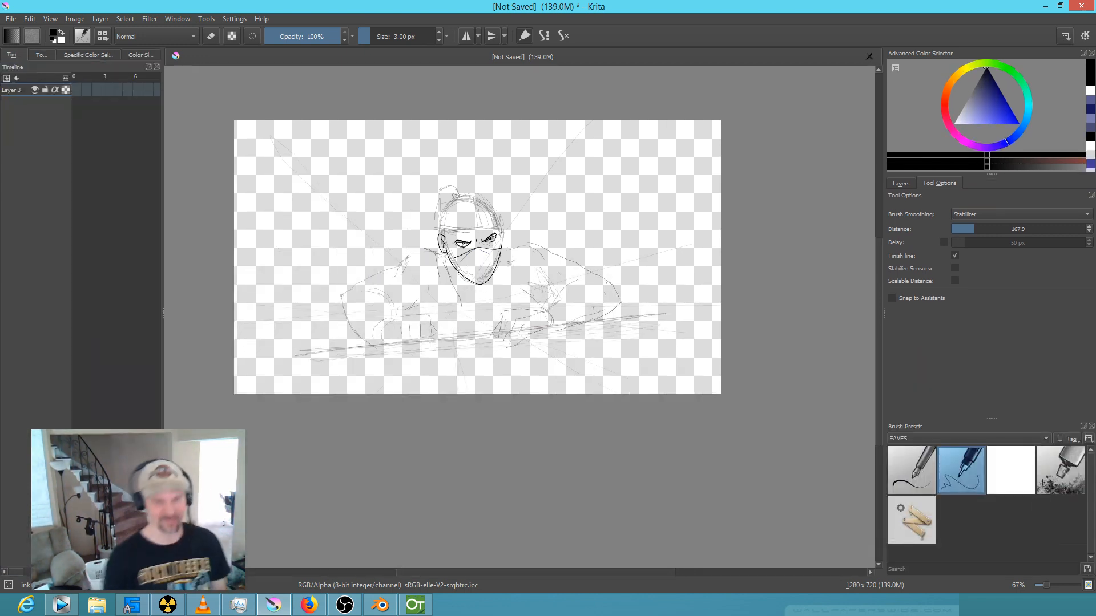
left_click_drag(37, 71, 282, 559)
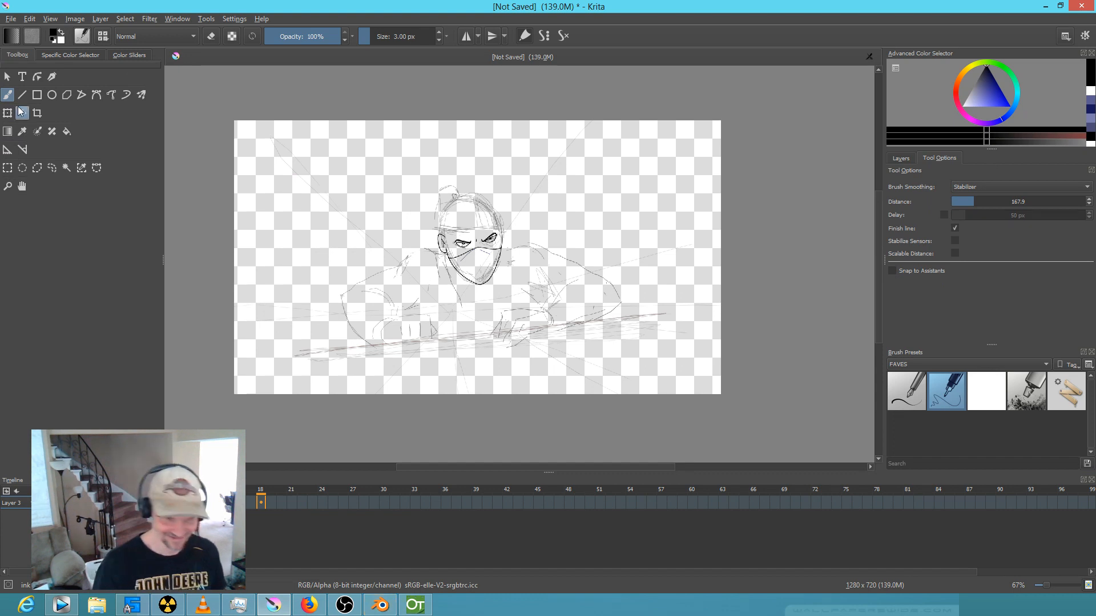
left_click(380, 605)
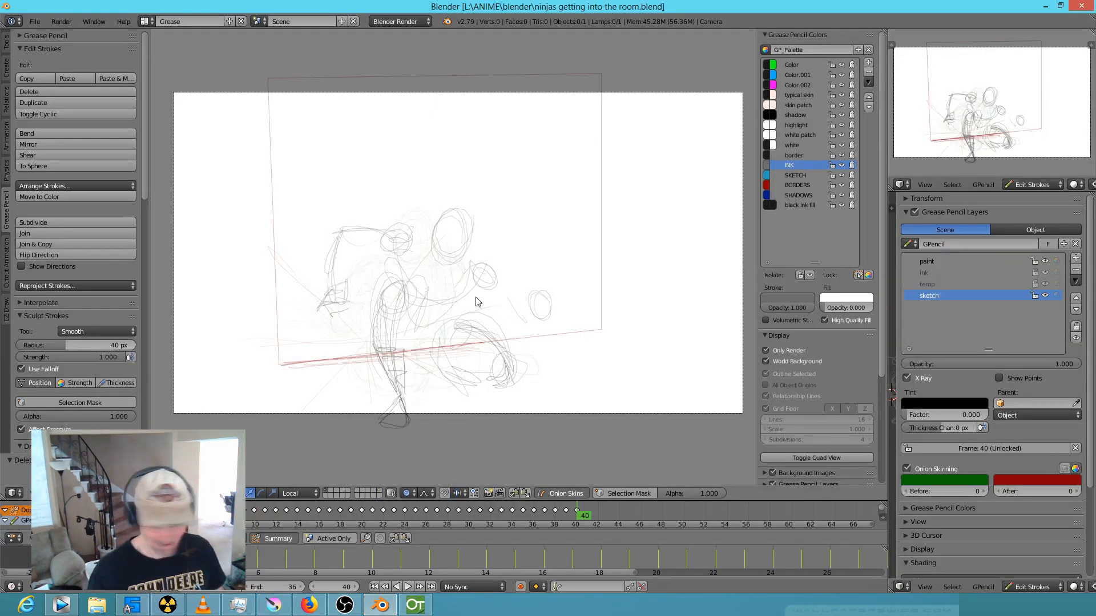
Play back the rough animation and stop it on frame 35.
key("alt+a")
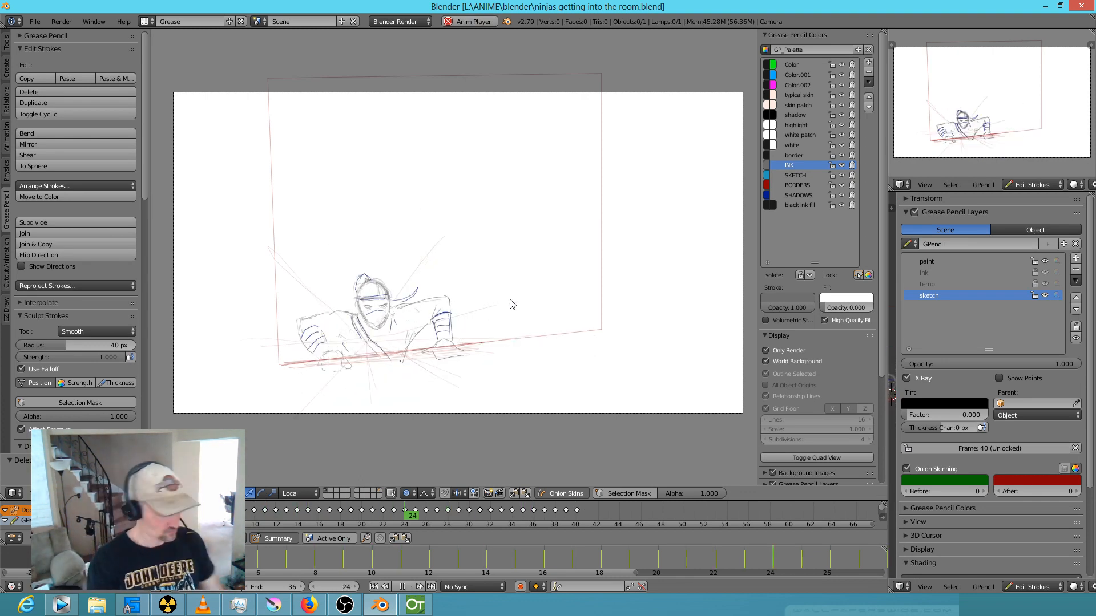
key("alt+a")
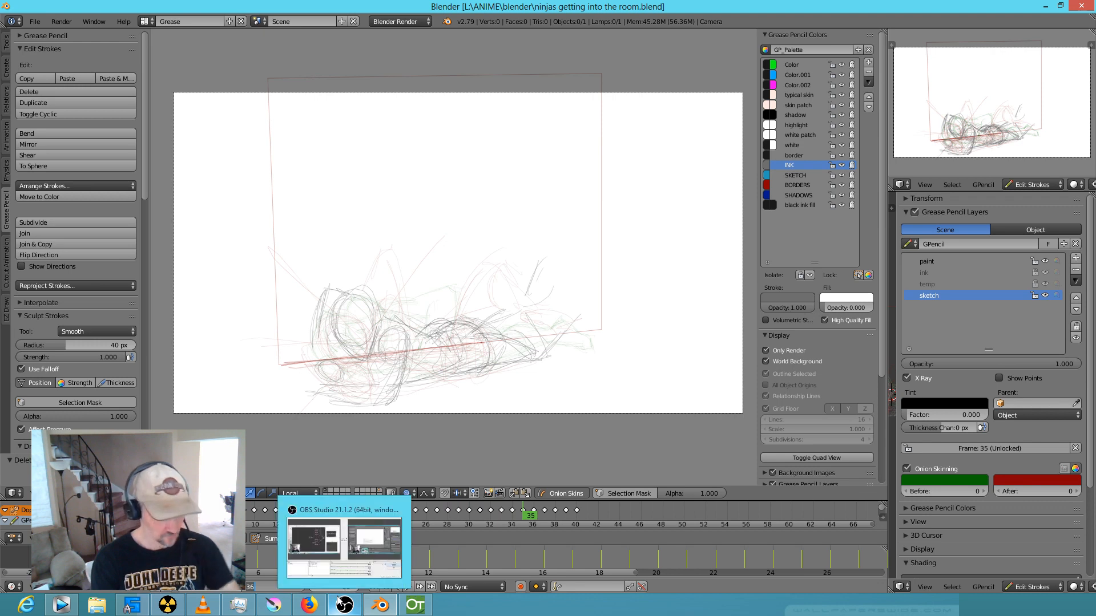
Set the animation's end frame to 60 and save the file.
key("Return")
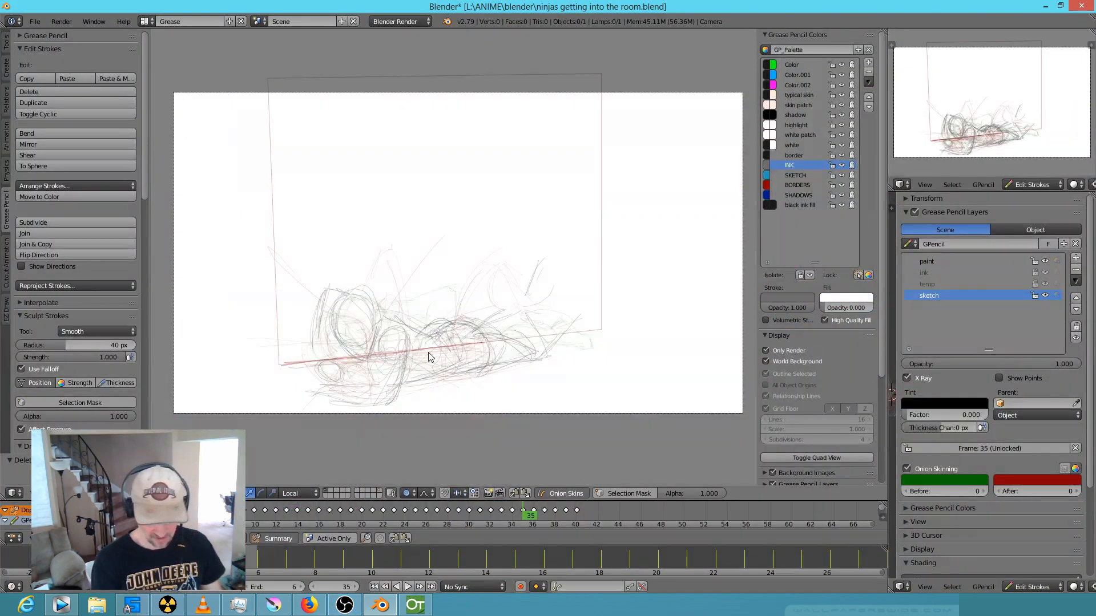
left_click(298, 588)
left_click(297, 587)
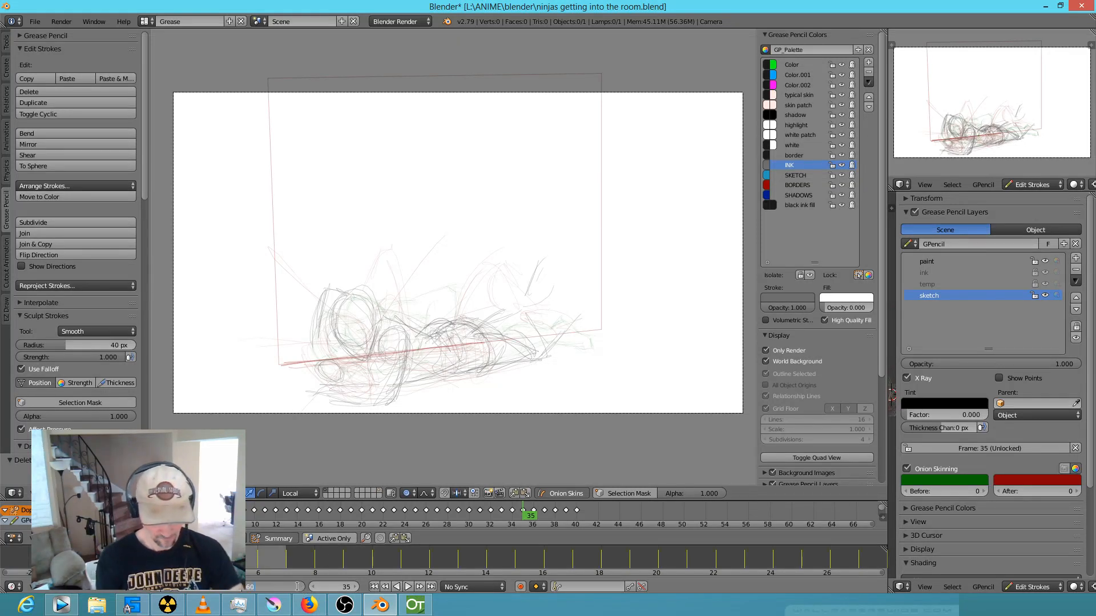
type("60")
key("Return")
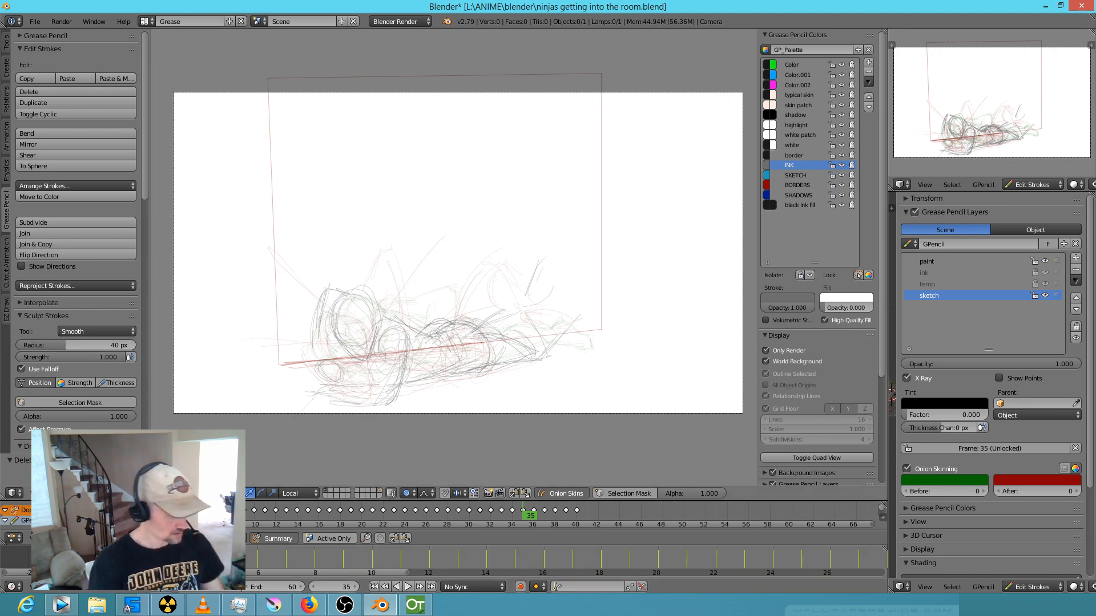
key("ctrl+s")
left_click(388, 317)
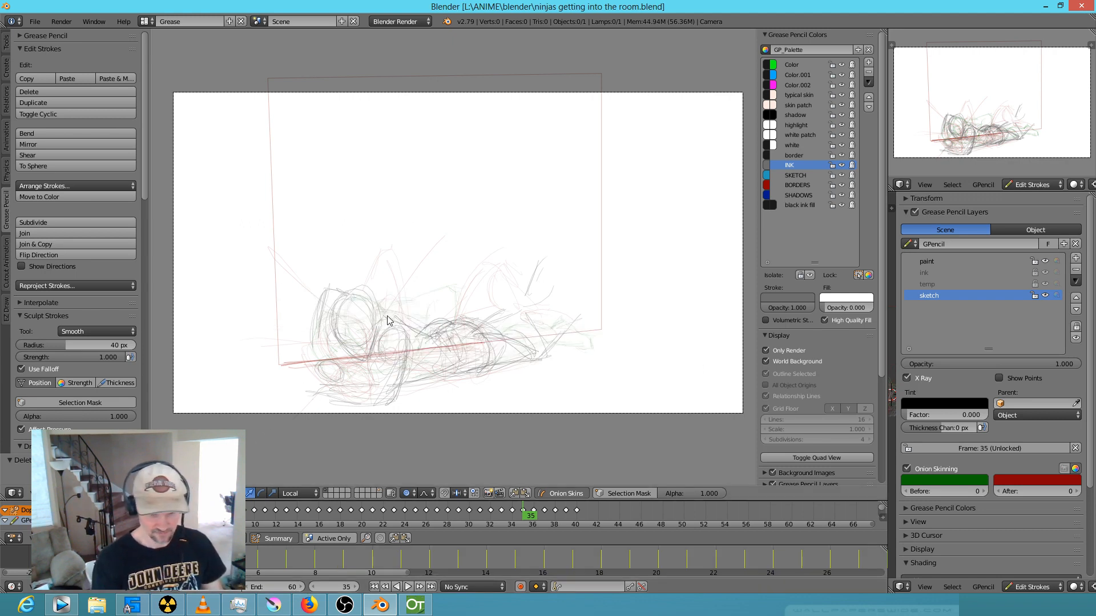
Play the animation over the extended frame range, scrub to frame 33, and clear the stroke selection there.
key("alt+a")
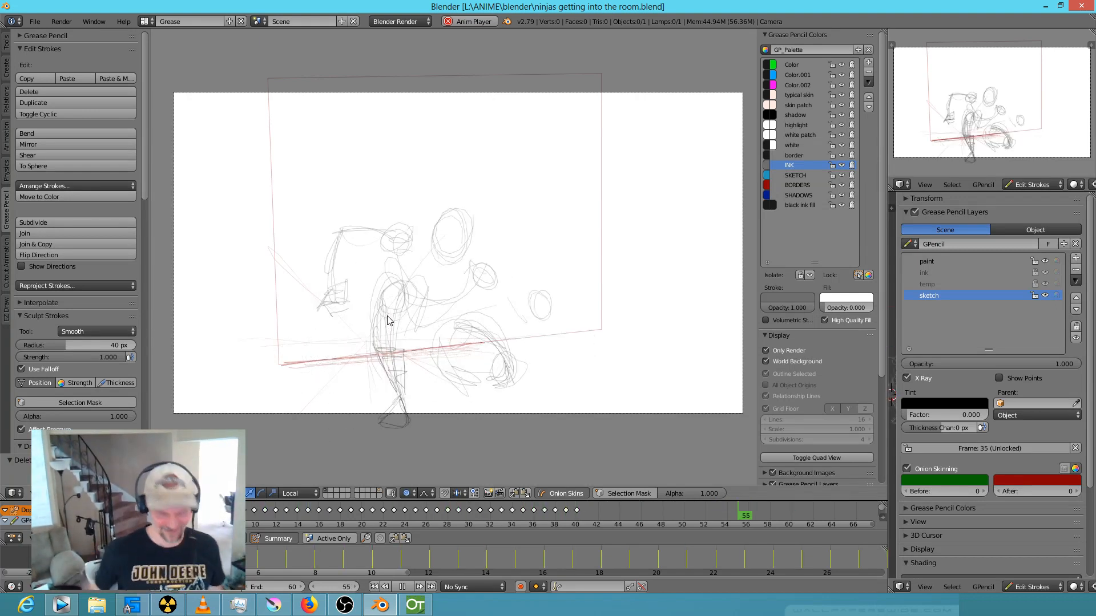
key("alt+a")
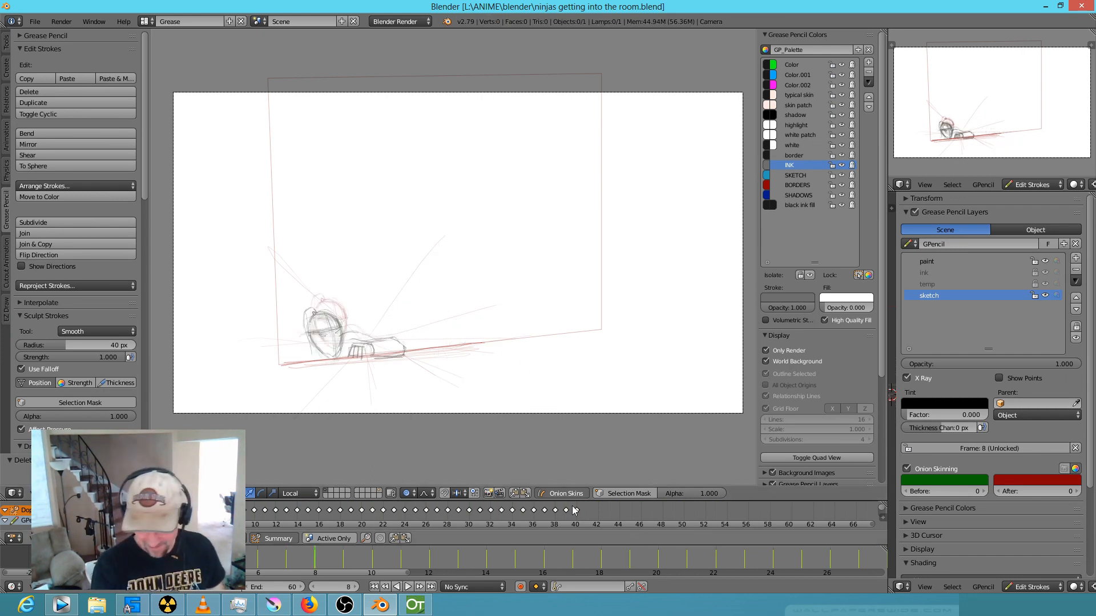
mouse_move(585, 512)
left_mouse_down()
mouse_move(545, 516)
mouse_move(578, 525)
mouse_move(520, 522)
left_mouse_up()
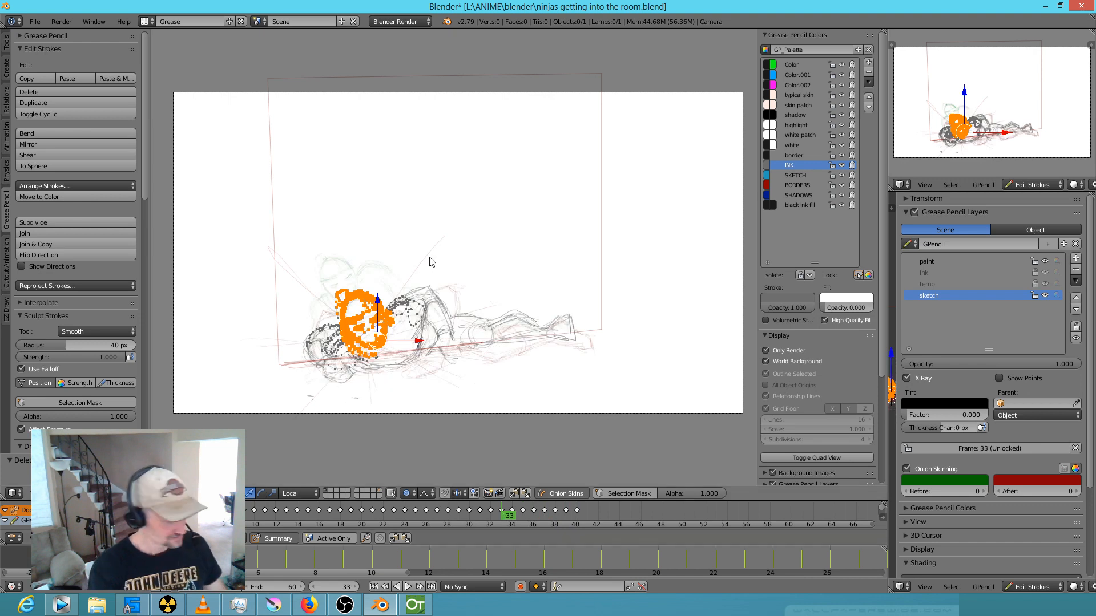
key("a")
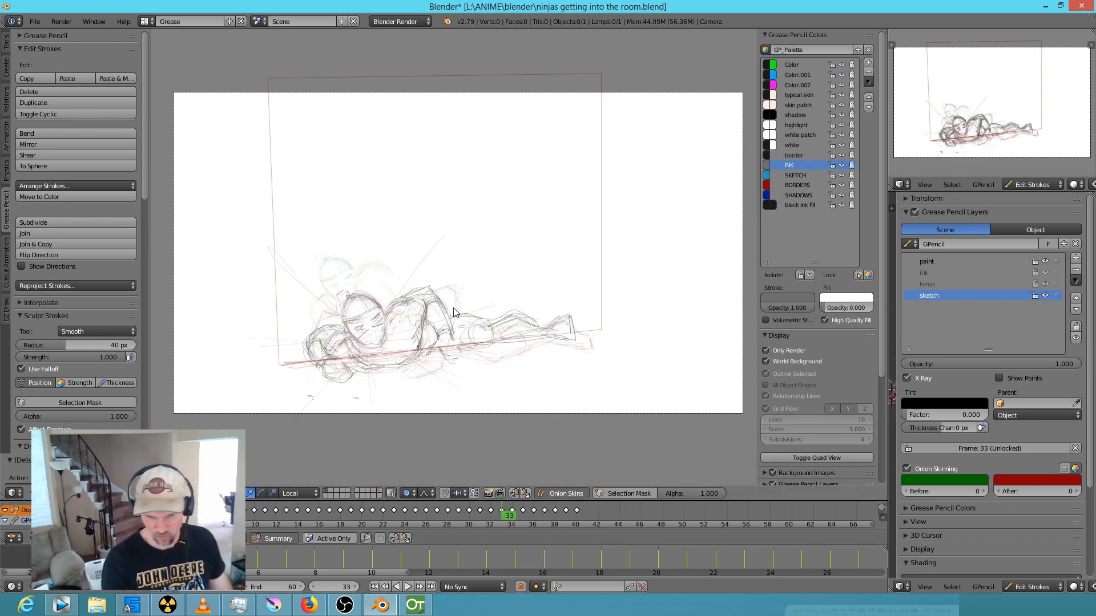
Replay the animation from the start and from around frame 18 to review the ninja's climb onto the floor.
key("alt+a")
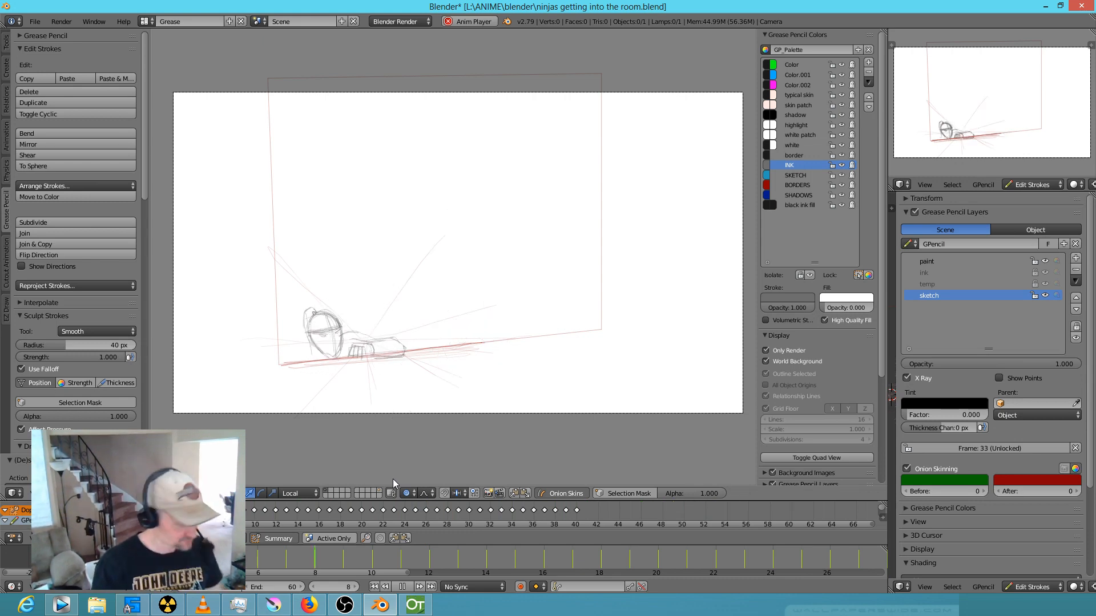
key("alt+a")
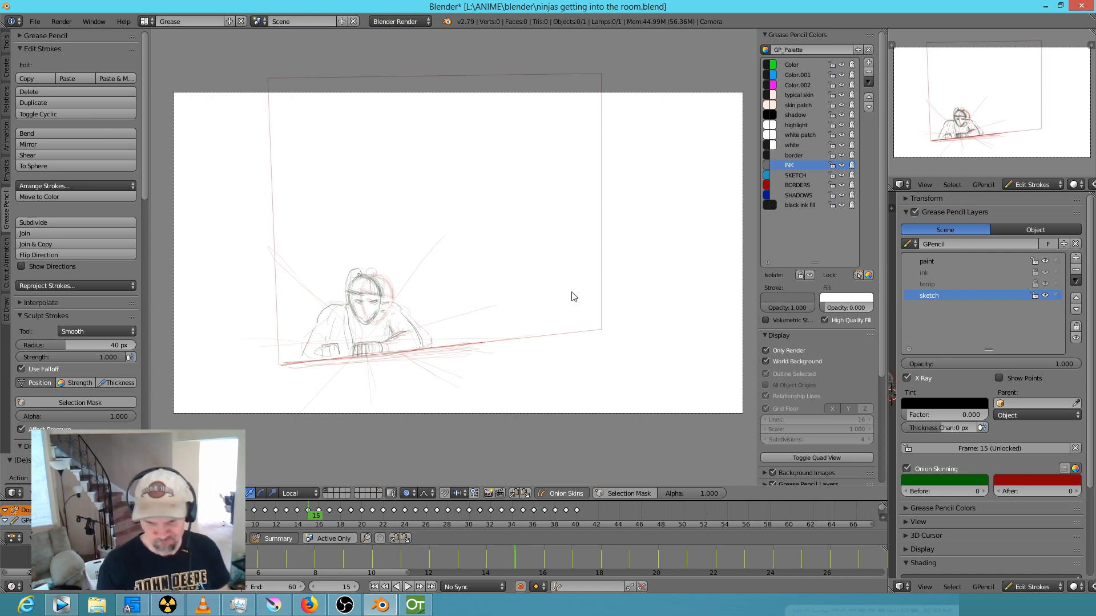
key("shift+Left")
key("alt+a")
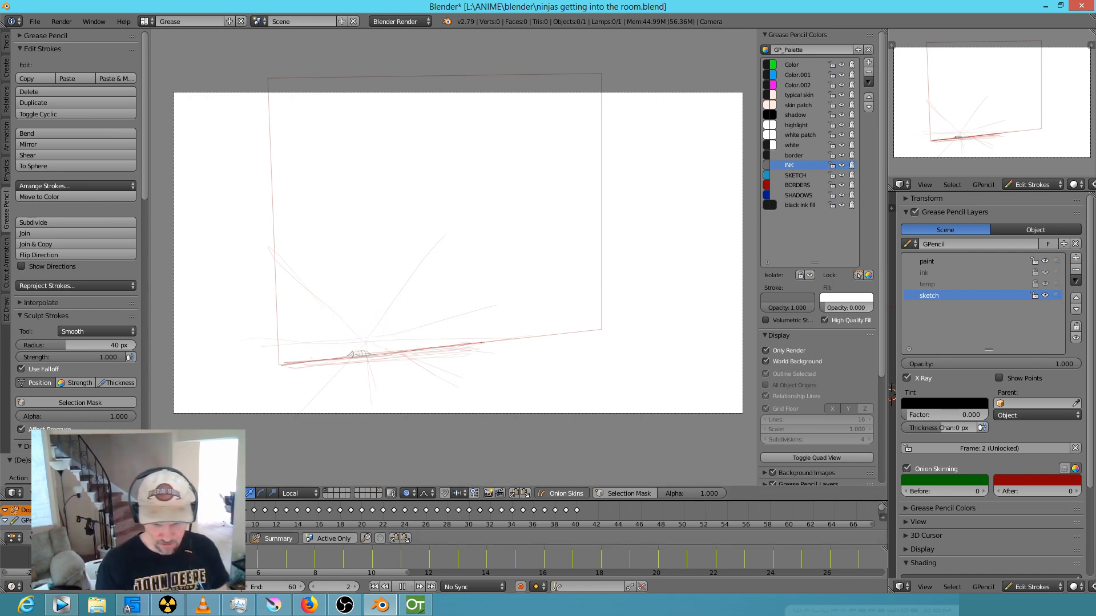
mouse_move(344, 528)
left_mouse_down()
mouse_move(385, 532)
mouse_move(330, 530)
left_mouse_up()
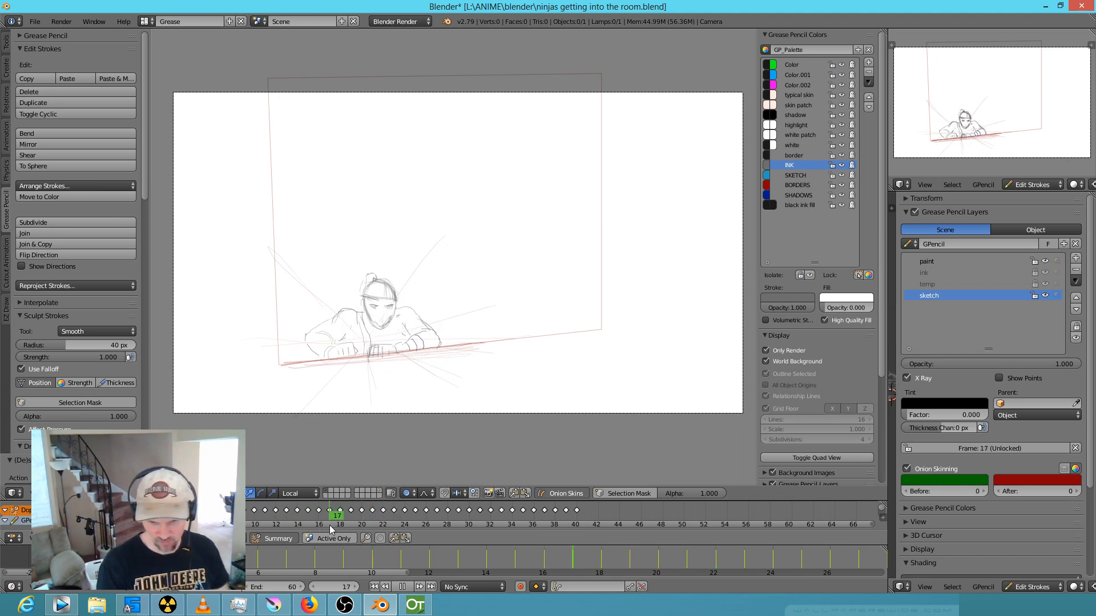
key("alt+a")
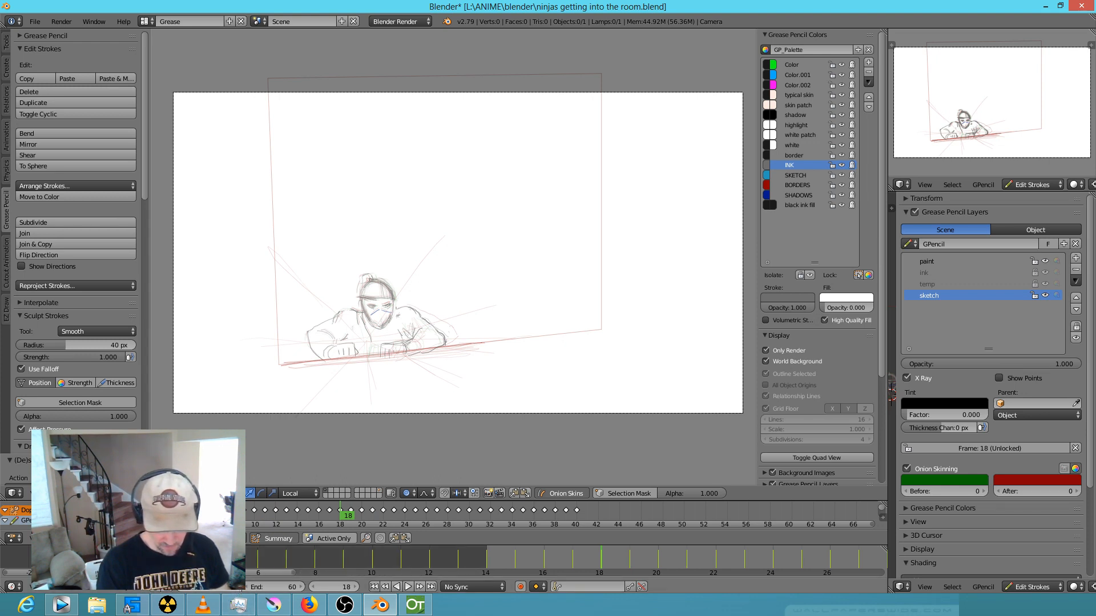
key("alt+a")
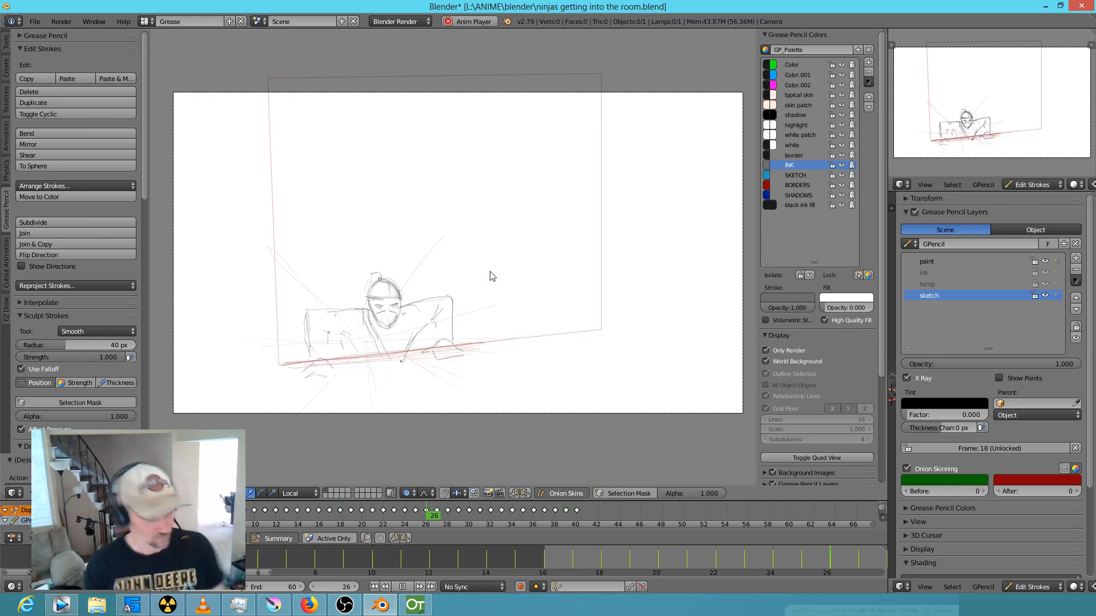
key("alt+a")
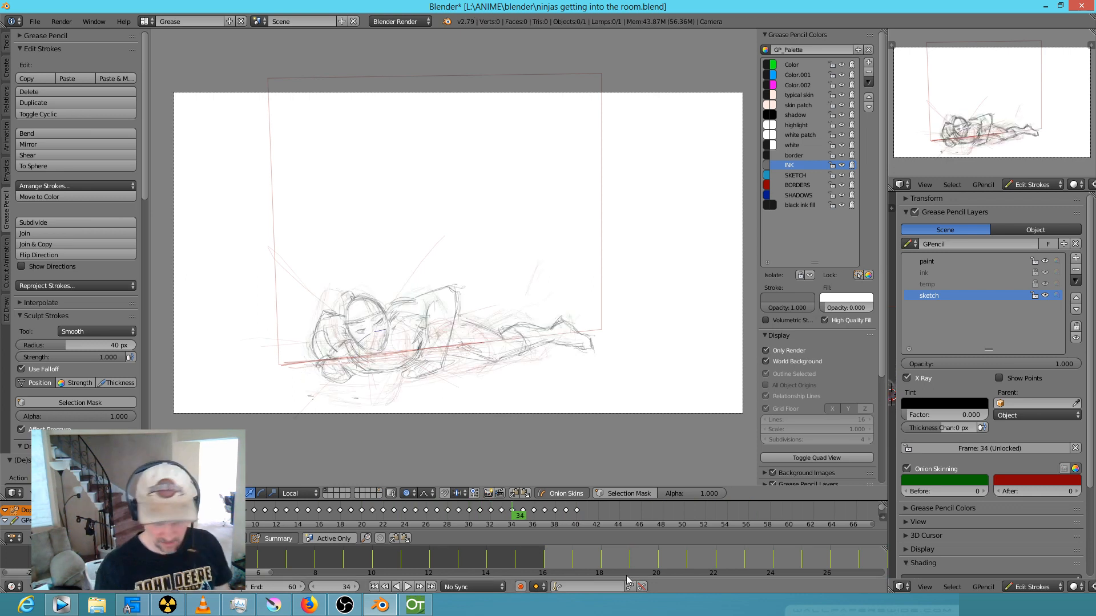
Switch to Vegas Pro, zoom out the AKARIS DREAM timeline, and place the cursor at 00:00:28:16 on the wall-climbing shot.
left_click(53, 610)
scroll(859, 485, "down", 10)
left_click_drag(717, 518, 638, 509)
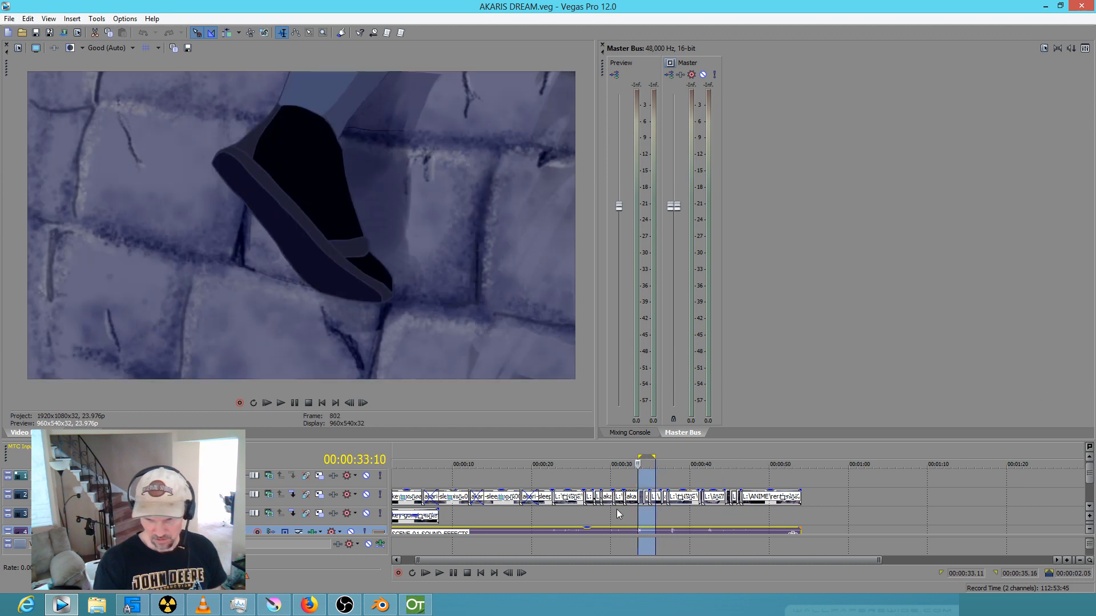
left_click(600, 510)
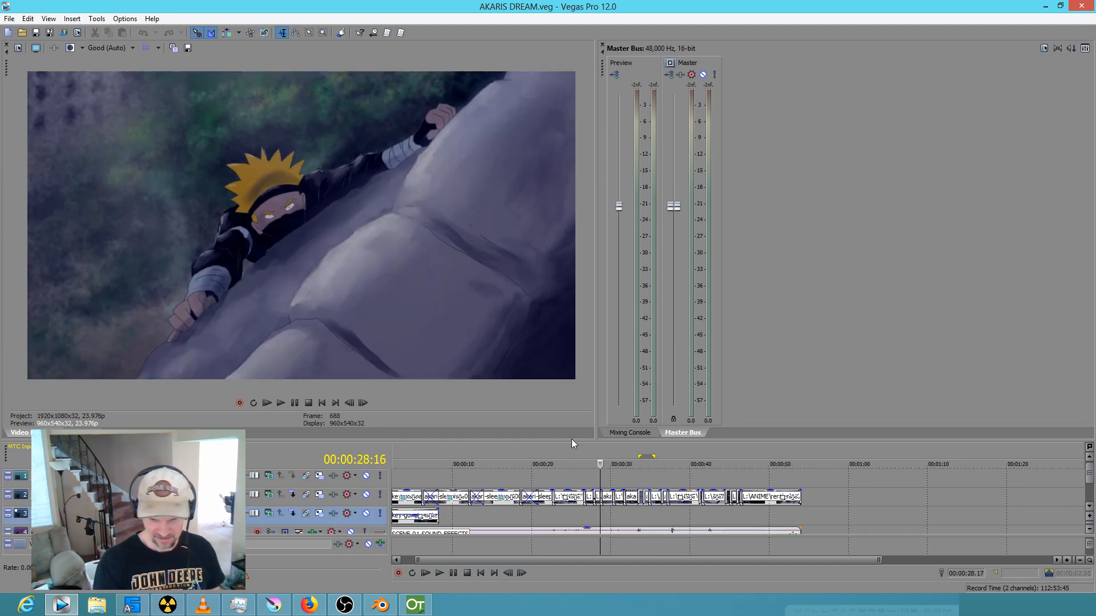
Enlarge the track area and play the edit from about 26 seconds.
left_click_drag(571, 440, 572, 342)
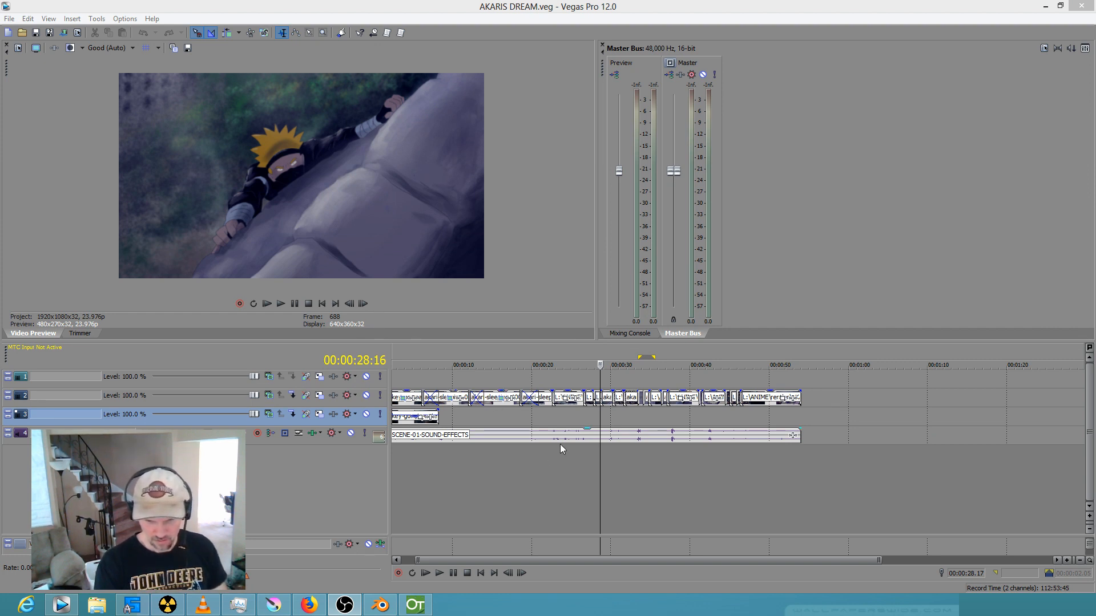
left_click(578, 452)
key("space")
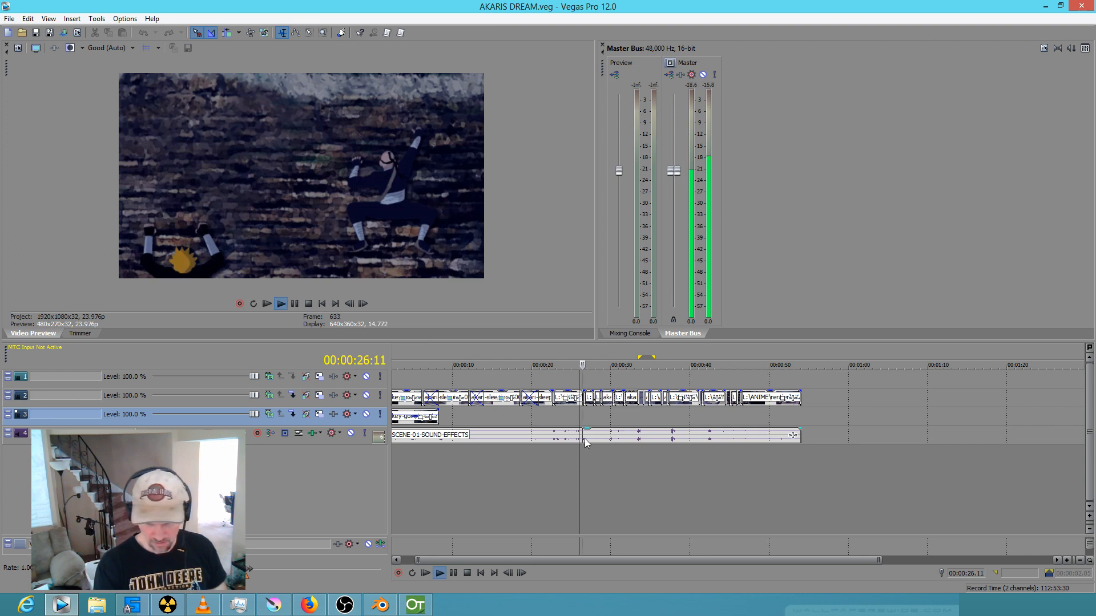
Stop playback, enlarge the video preview, and play the edit from the very beginning.
key("space")
left_click_drag(392, 341, 409, 447)
left_click(398, 475)
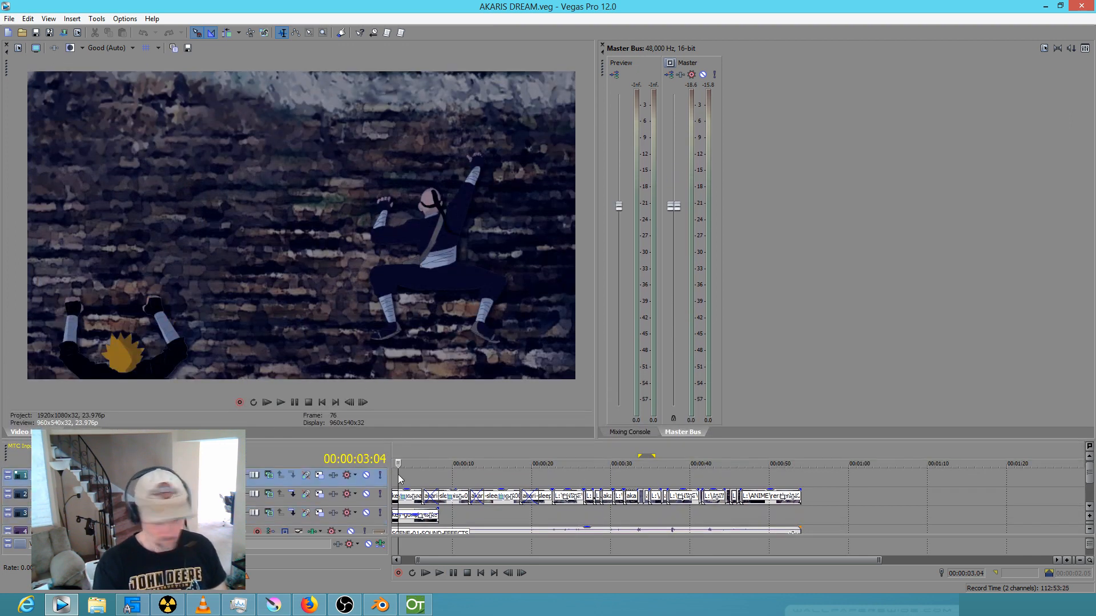
key("ctrl+Home")
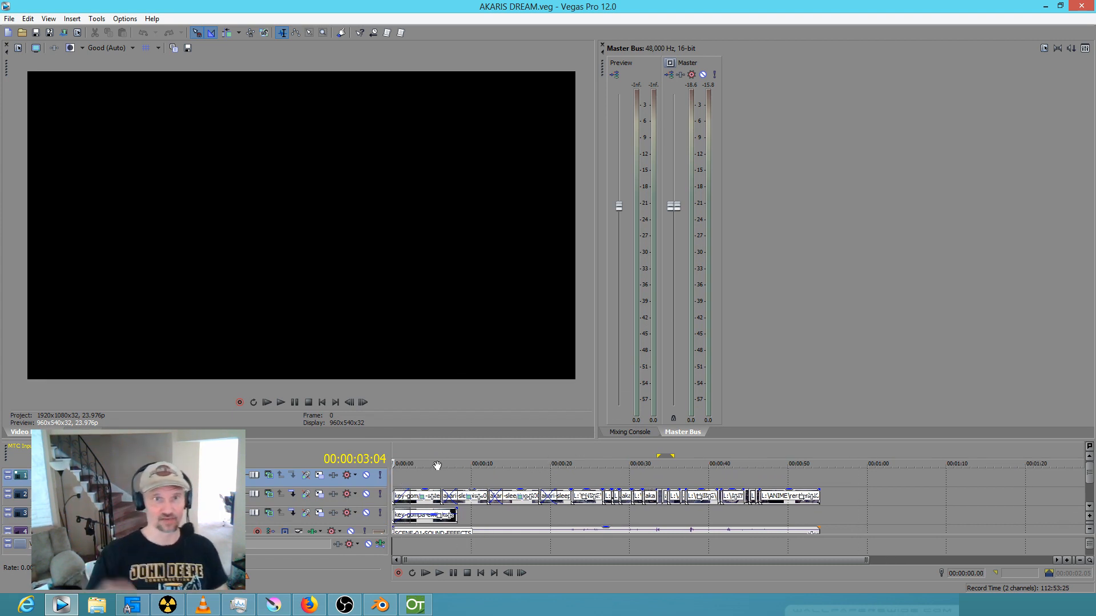
key("space")
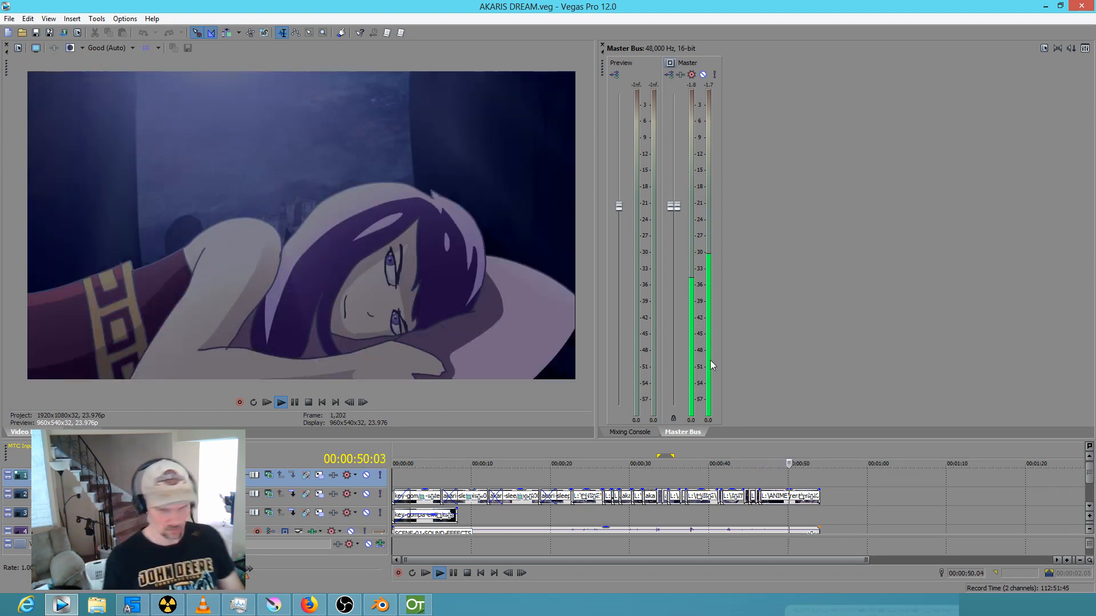
Stop playback and review the closing close-up of the sleeping girl, marking the timeline from 00:00:46:19 to 00:00:50:18.
key("space")
left_click_drag(755, 483, 791, 460)
left_click(774, 480)
scroll(788, 471, "up", 3)
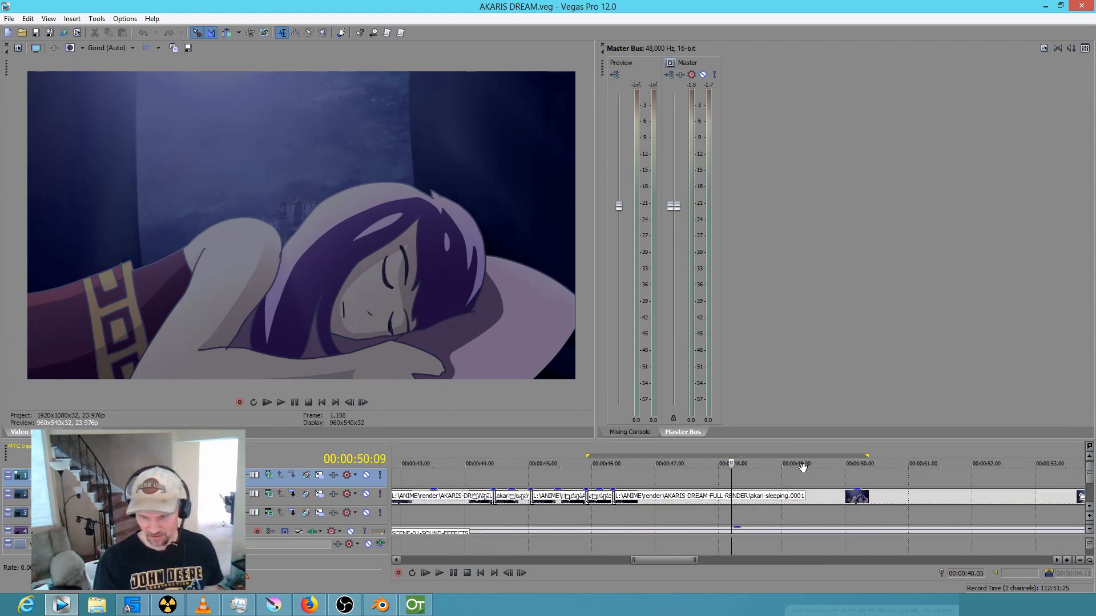
left_click_drag(685, 477, 690, 476)
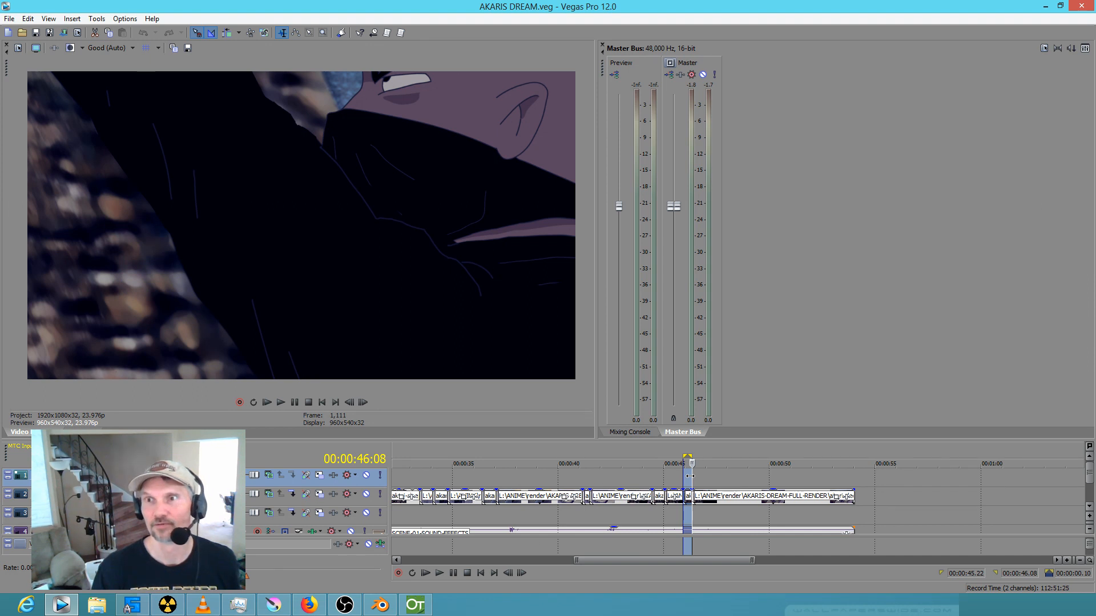
left_click_drag(702, 479, 777, 496)
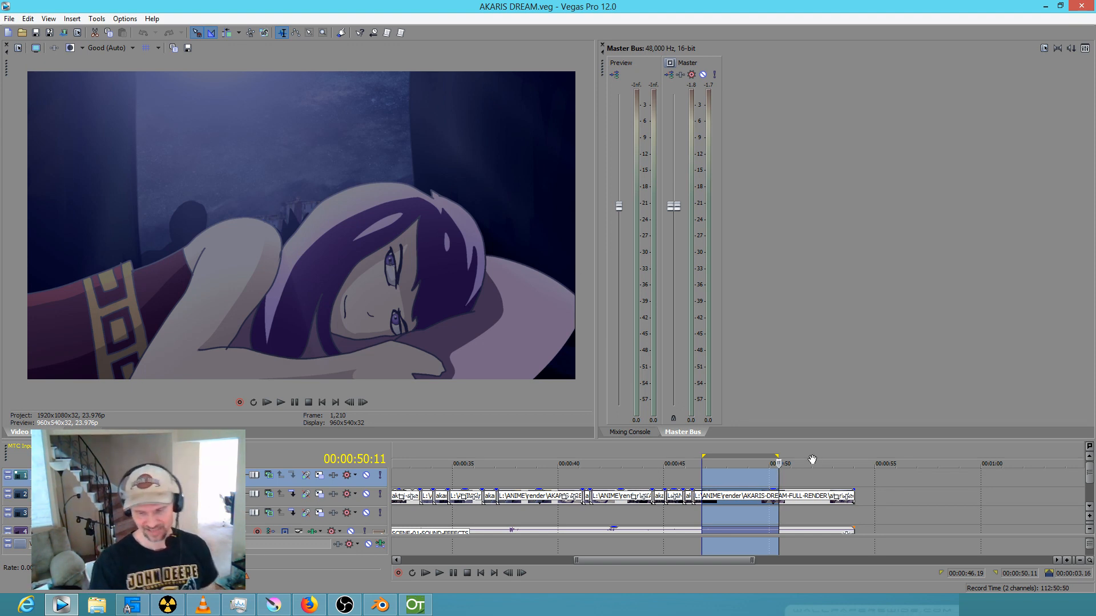
mouse_move(778, 473)
left_mouse_down()
mouse_move(845, 473)
mouse_move(750, 469)
mouse_move(807, 473)
mouse_move(765, 472)
mouse_move(785, 468)
left_mouse_up()
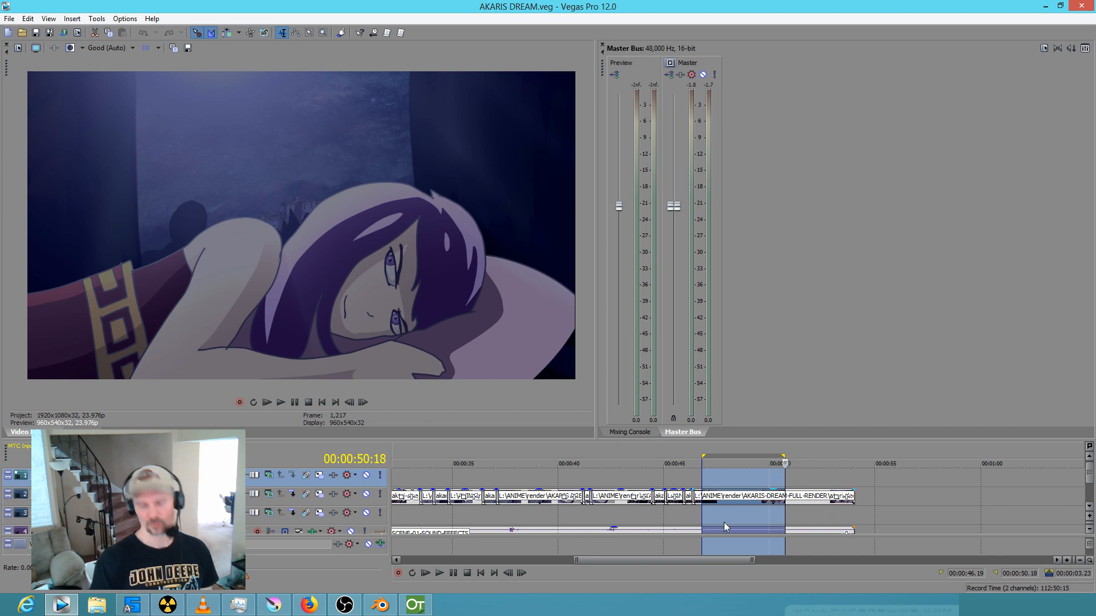
Switch to Blender, replay the ninja's climb from frame 15, and stop the review at frame 39.
left_click(380, 604)
mouse_move(587, 513)
left_mouse_down()
mouse_move(188, 525)
mouse_move(310, 528)
left_mouse_up()
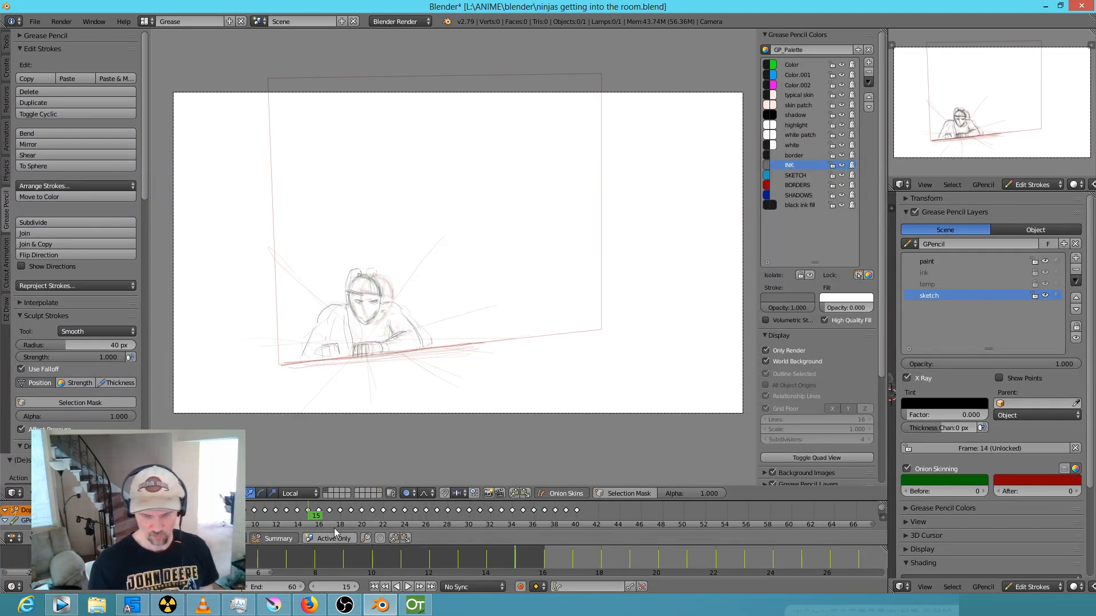
left_click(61, 605)
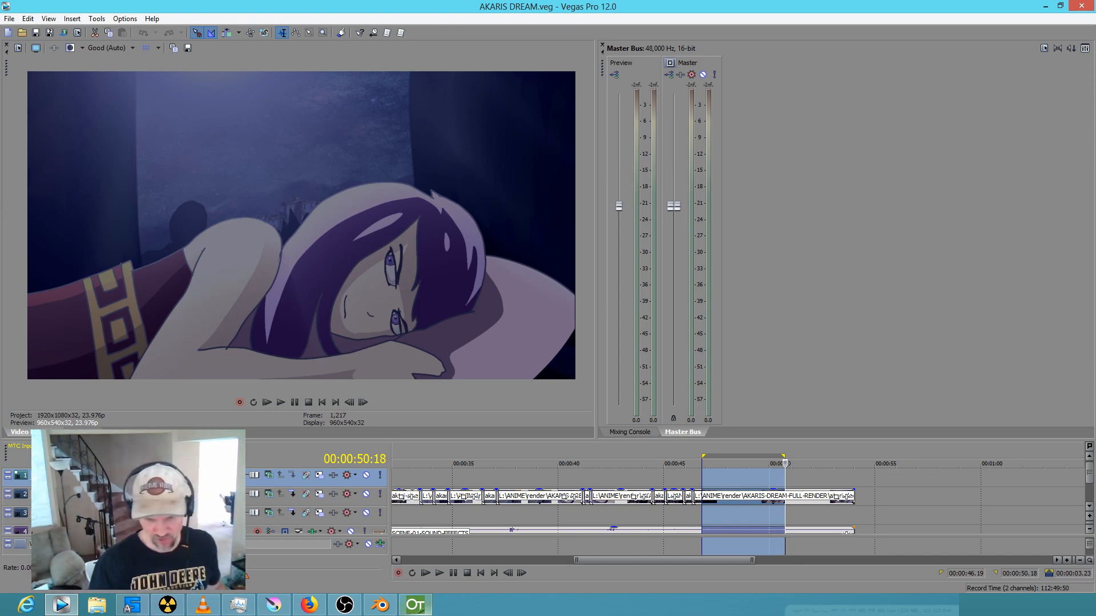
left_click(380, 605)
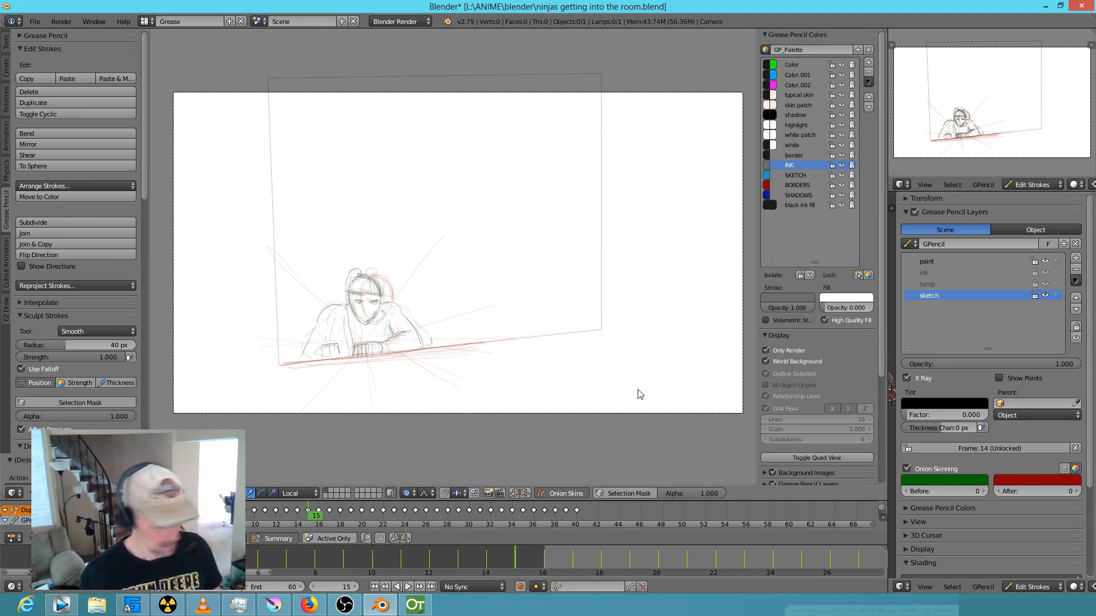
key("alt+a")
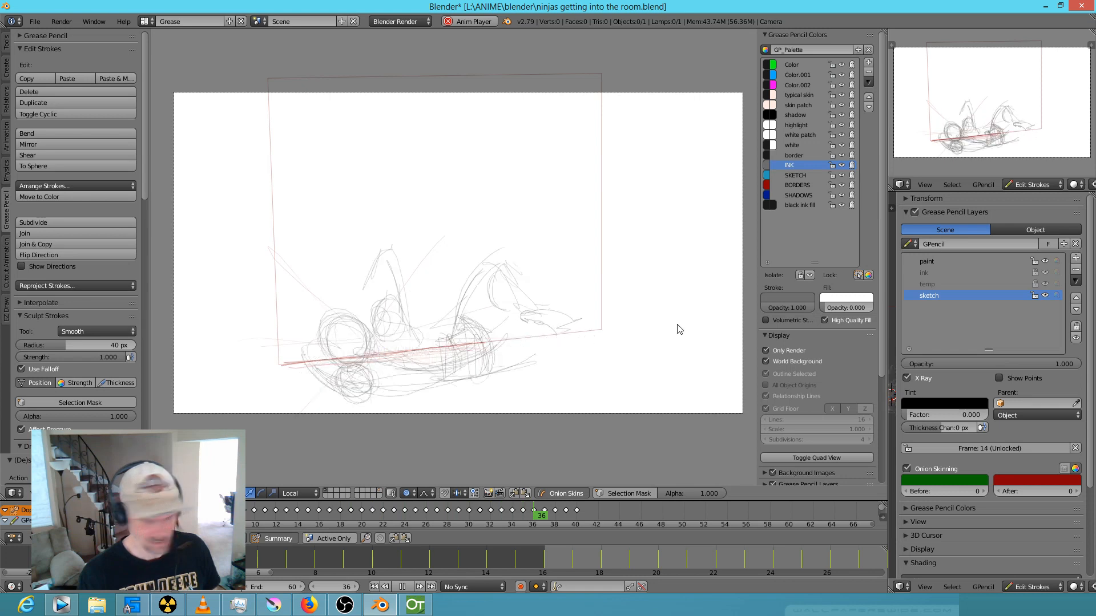
key("alt+a")
mouse_move(652, 515)
left_mouse_down()
mouse_move(363, 515)
mouse_move(562, 517)
left_mouse_up()
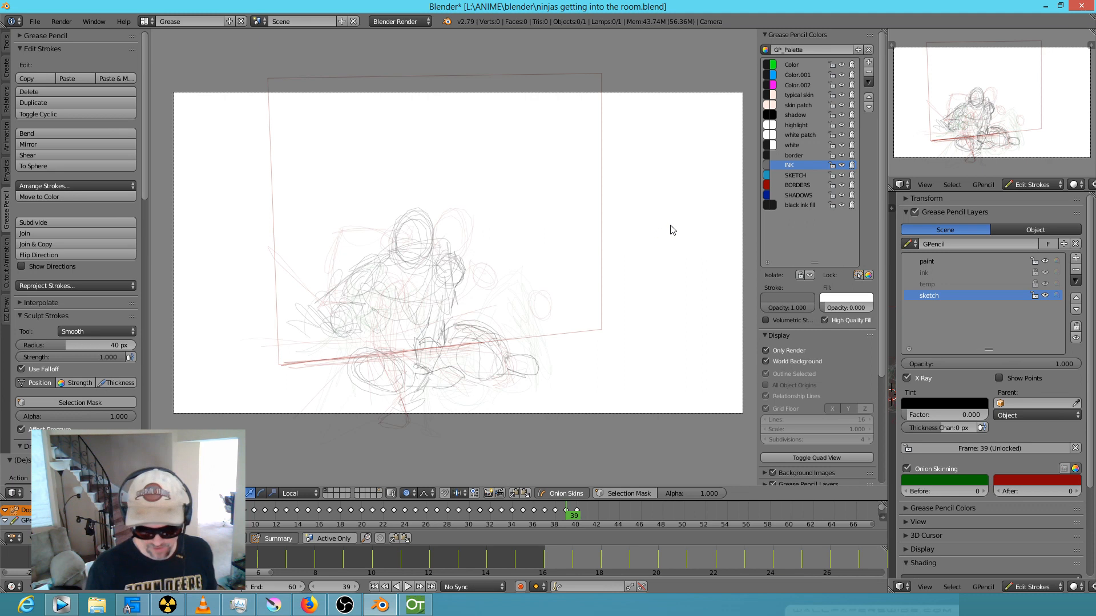
Check the ninja drawing in Krita, switch to Vegas Pro, and mark the early sleeping shots from 00:00:08:16 to 00:00:20:20.
left_click(275, 606)
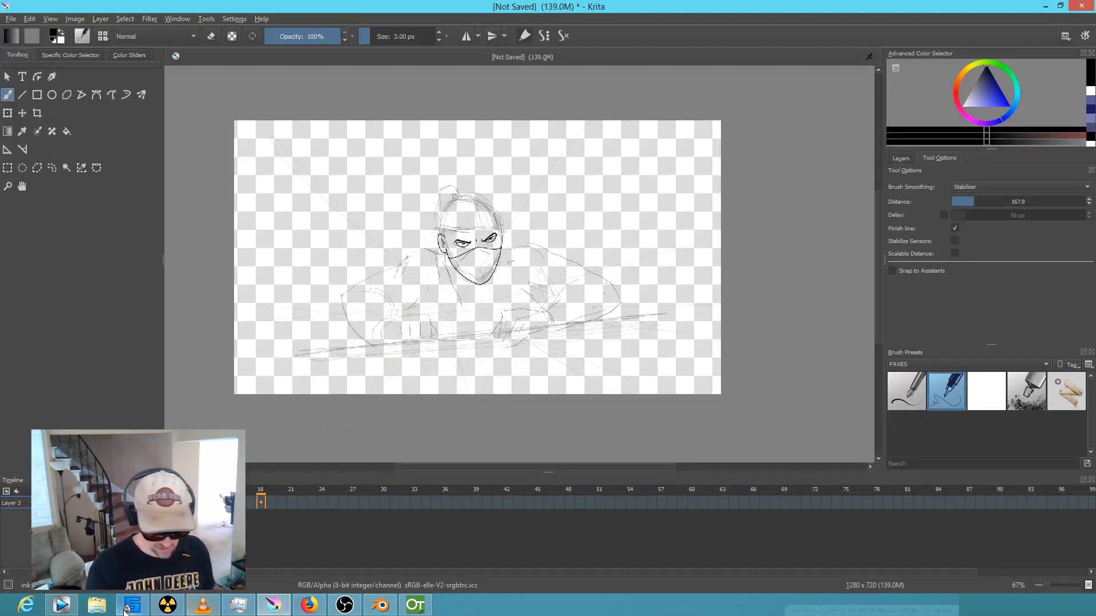
left_click(73, 607)
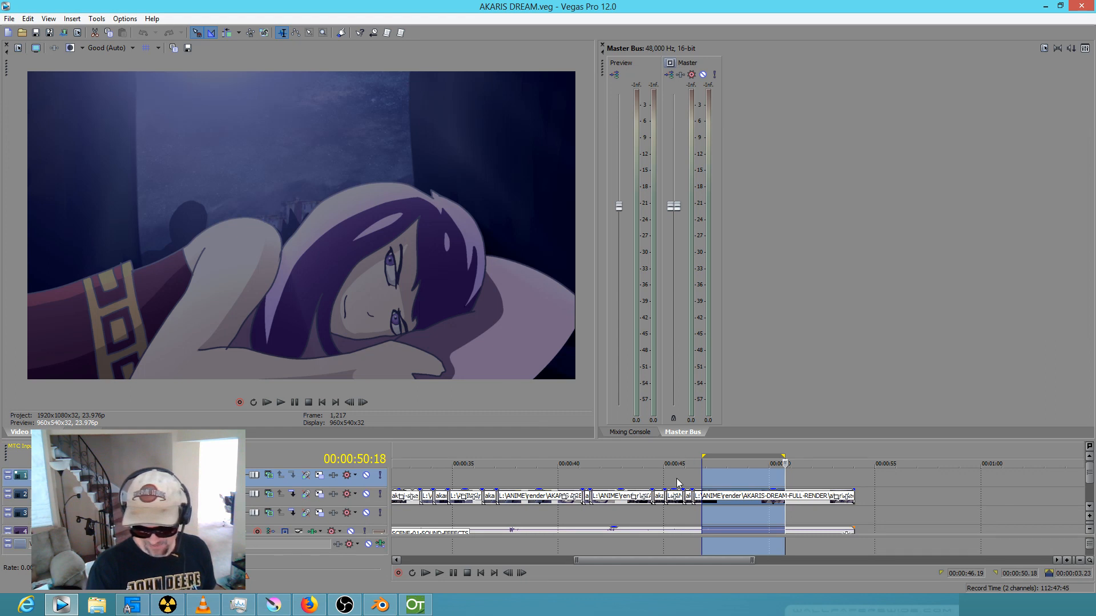
mouse_move(590, 483)
left_mouse_down()
mouse_move(400, 479)
mouse_move(582, 477)
mouse_move(606, 502)
mouse_move(883, 520)
mouse_move(853, 523)
mouse_move(858, 513)
left_mouse_up()
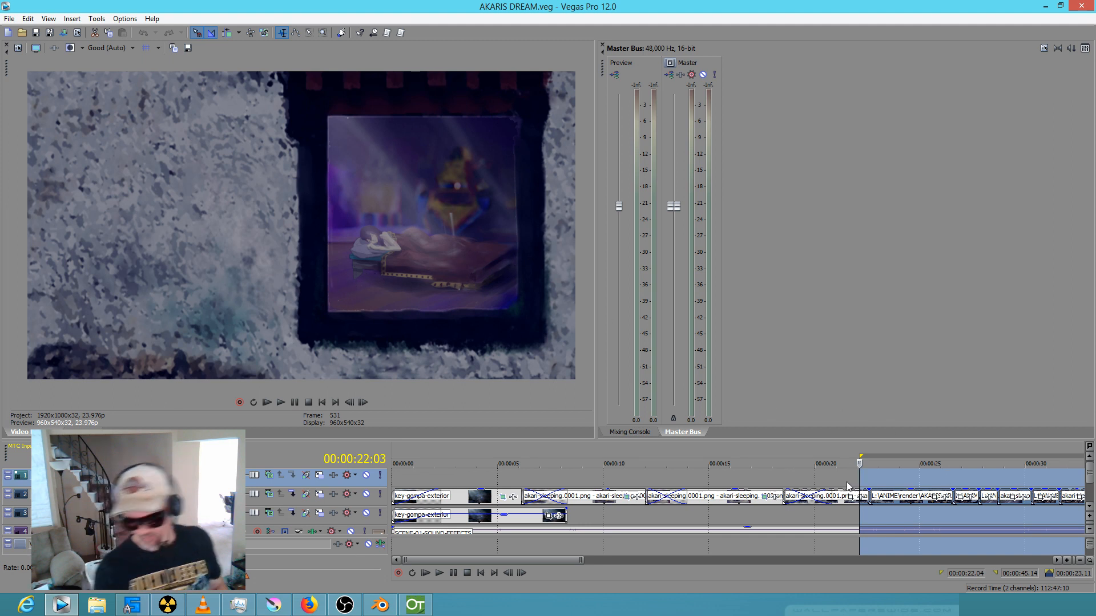
left_click_drag(832, 482, 575, 463)
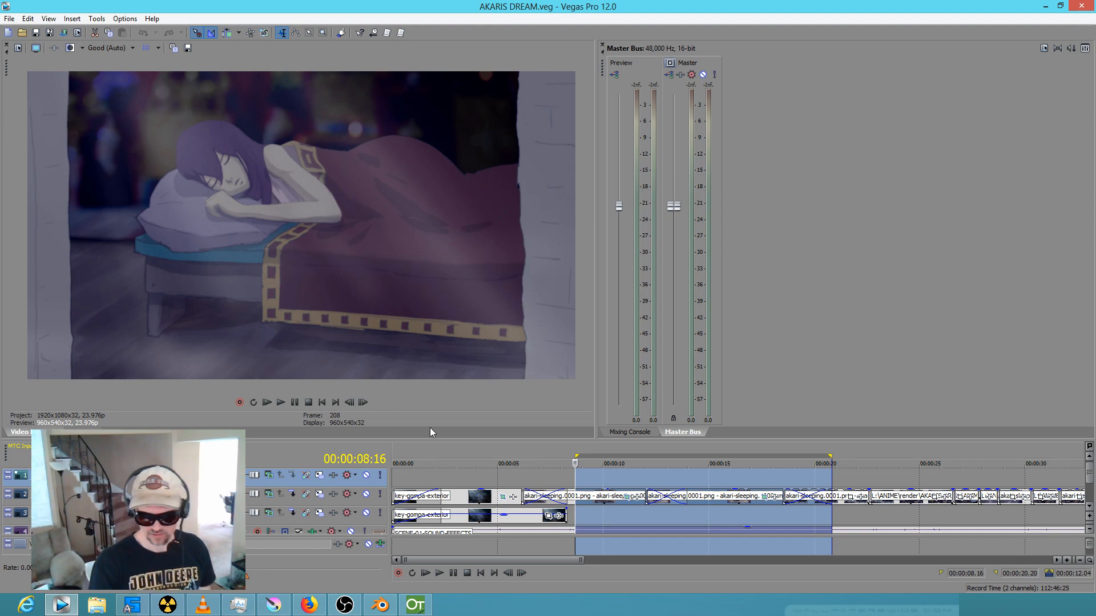
Review the sleeping shots up to the window exterior, and mark the later shots from 00:00:26:14 to 00:00:50:17.
left_click_drag(532, 476, 864, 484)
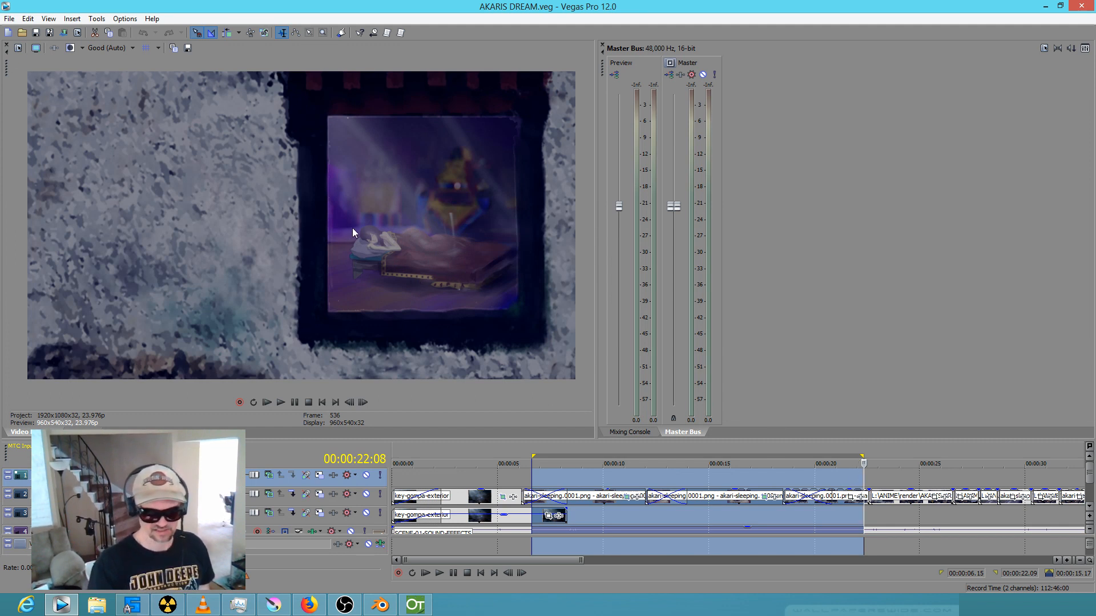
left_click_drag(637, 479, 850, 486)
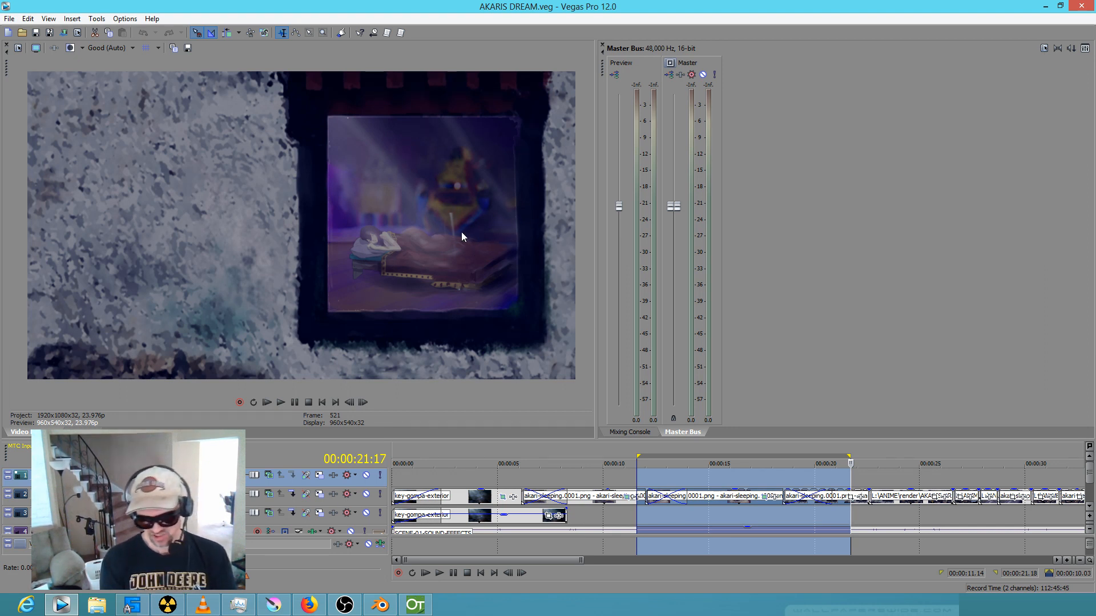
left_click_drag(646, 486, 859, 468)
scroll(827, 480, "down", 3)
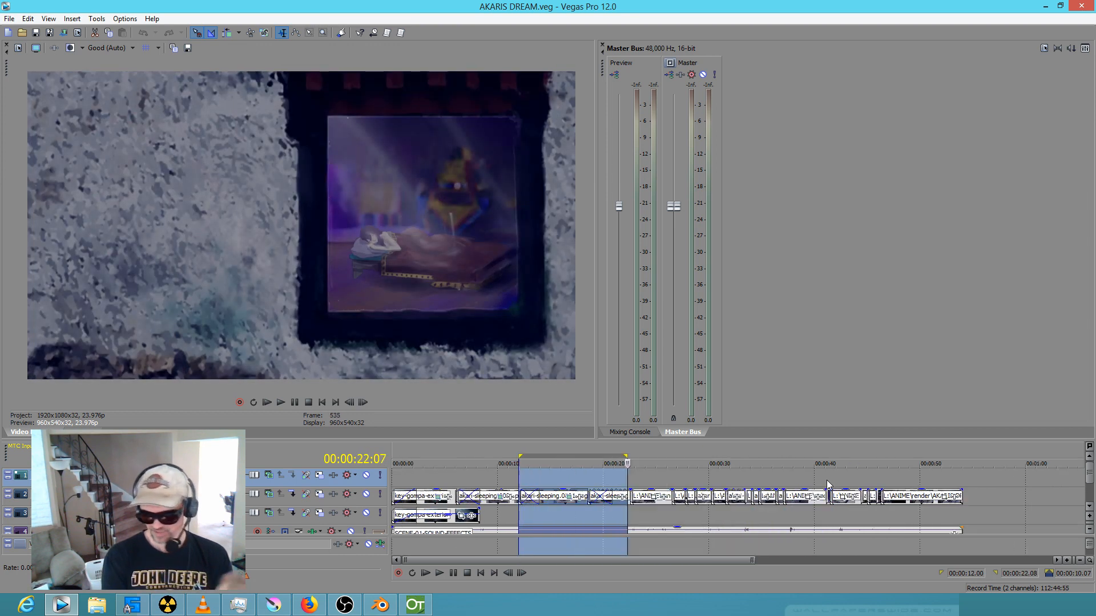
left_click_drag(672, 477, 923, 486)
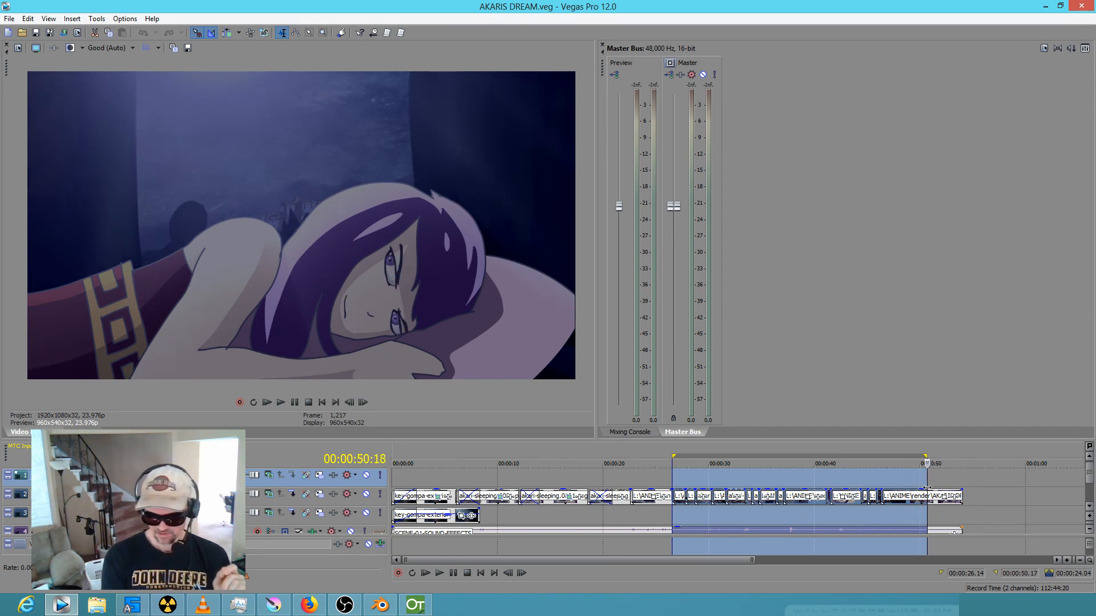
Switch to Blender and play the ninja animation from frame 0.
mouse_move(381, 606)
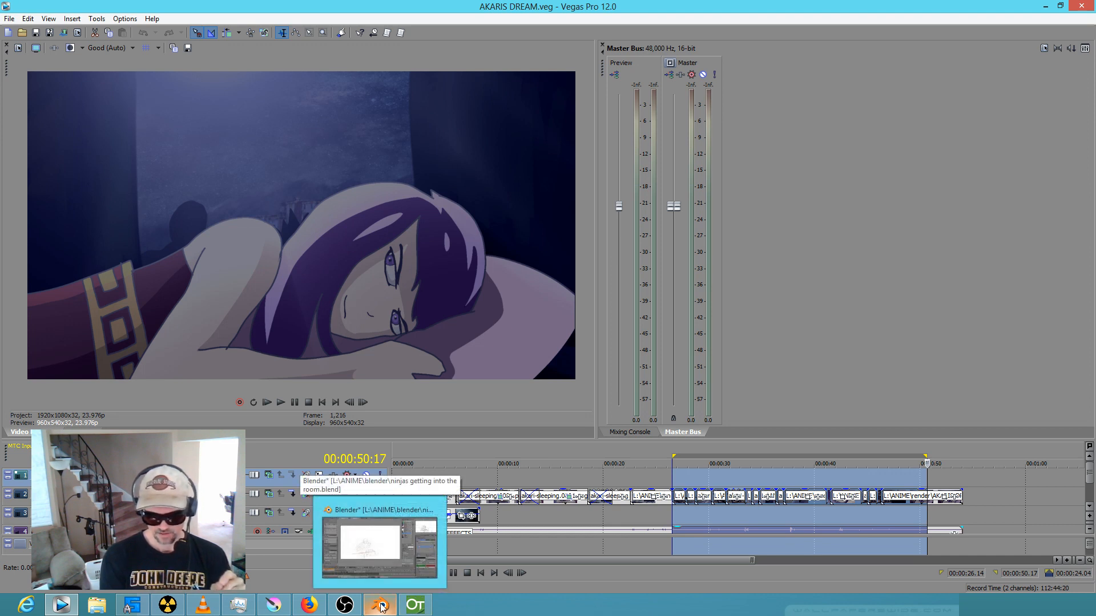
left_click(381, 607)
left_click_drag(589, 522, 148, 520)
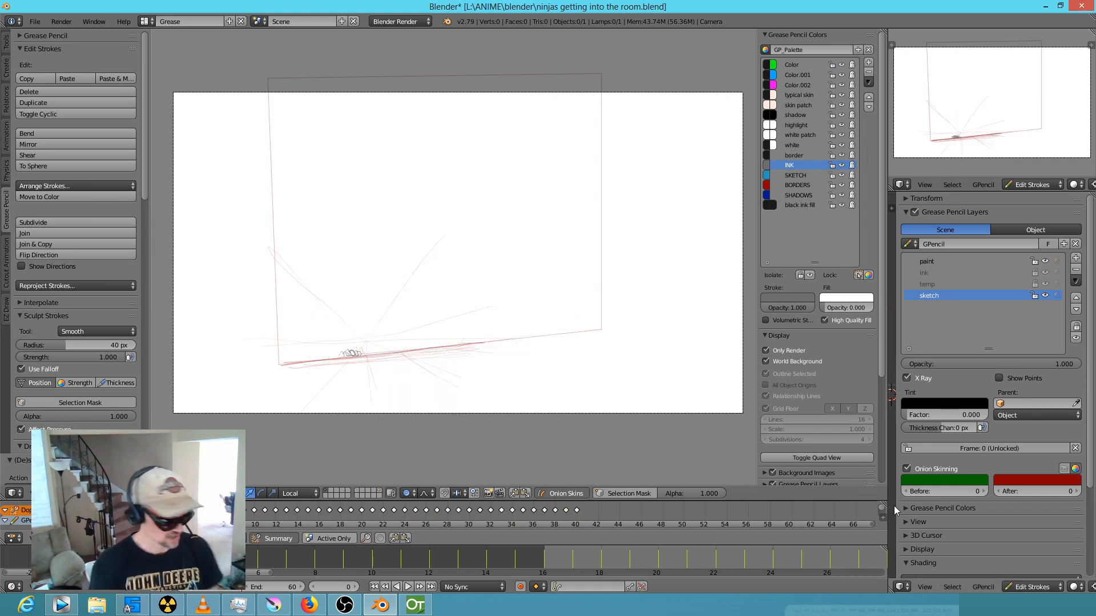
key("alt+a")
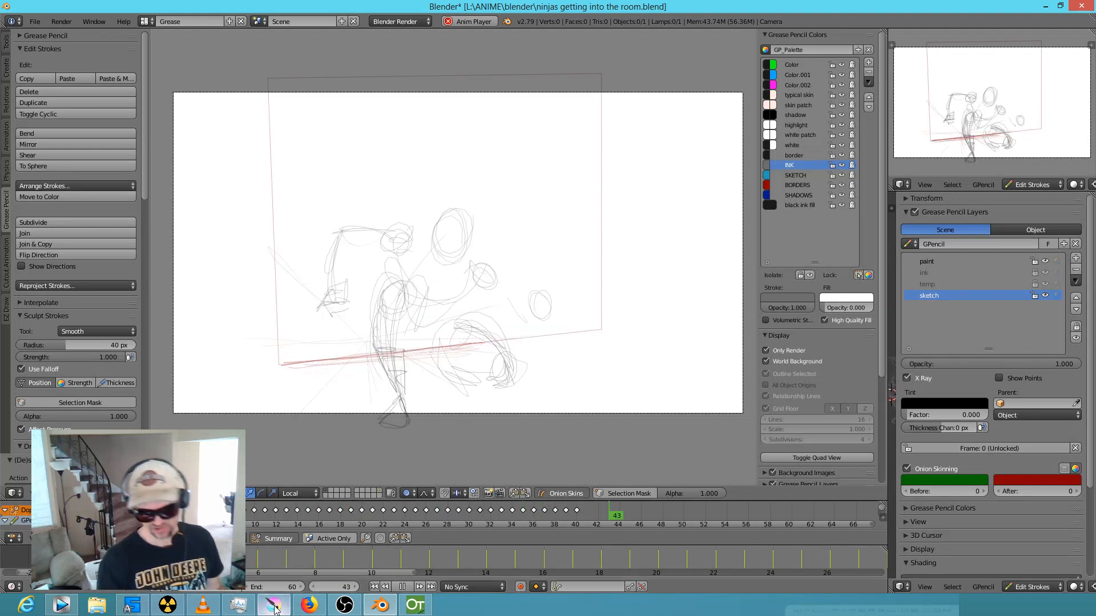
Switch to Firefox and examine the IMDb page for Healed by Grace 2 down to its cast list.
mouse_move(275, 609)
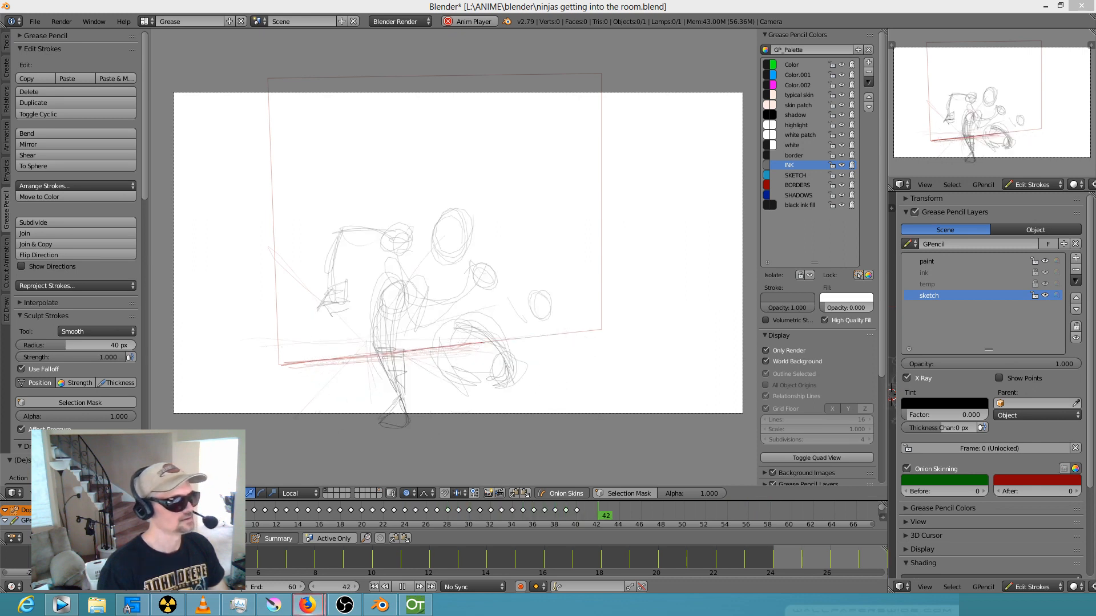
left_click_drag(0, 166, 415, 249)
double_click(416, 248)
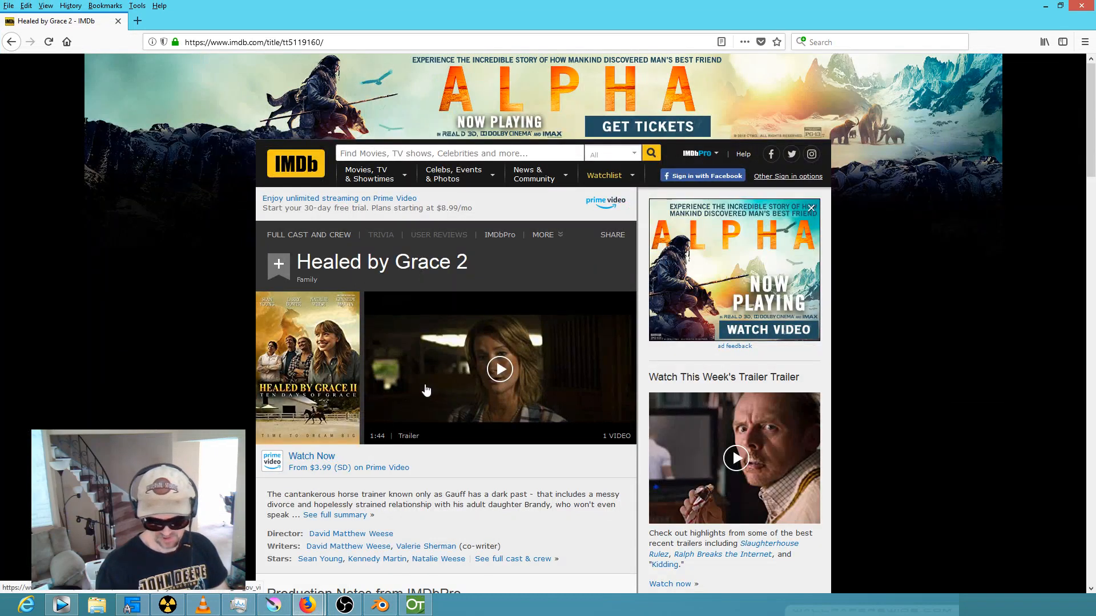
scroll(385, 274, "down", 2)
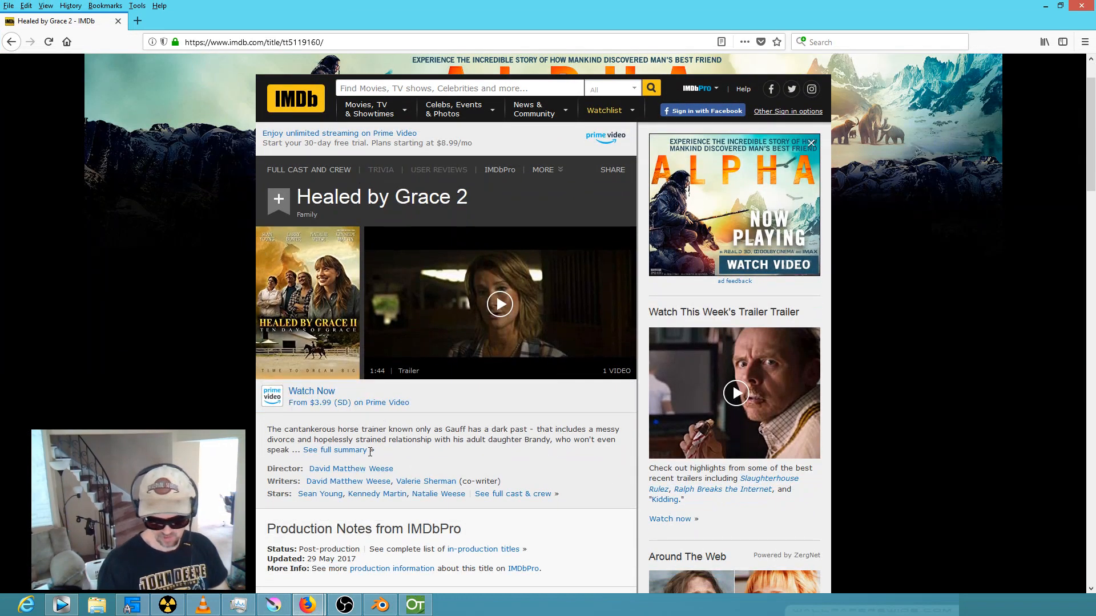
scroll(462, 421, "down", 4)
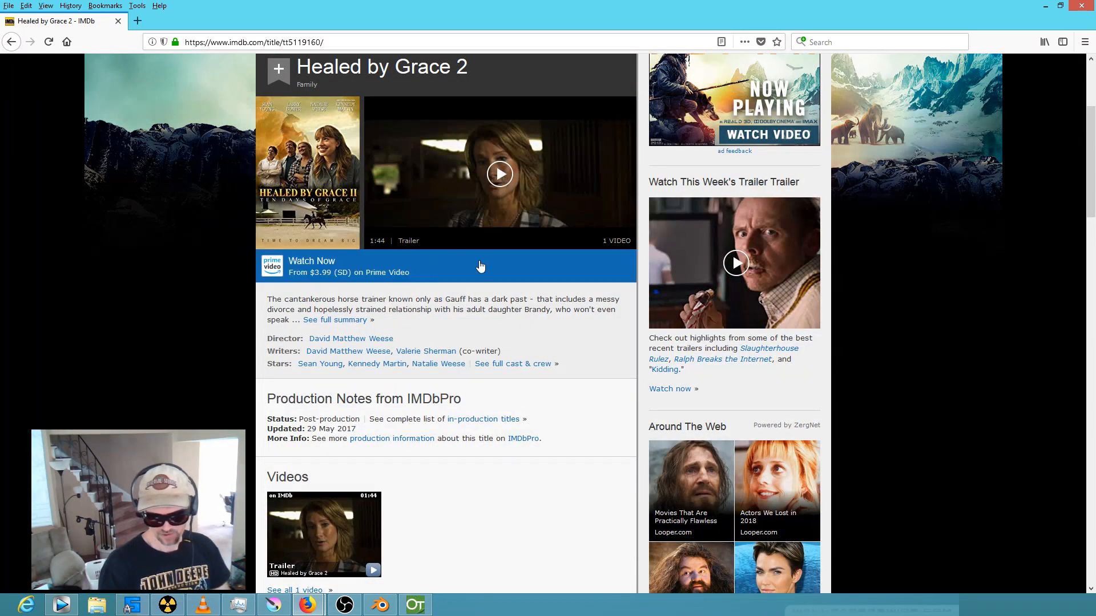
scroll(485, 464, "down", 10)
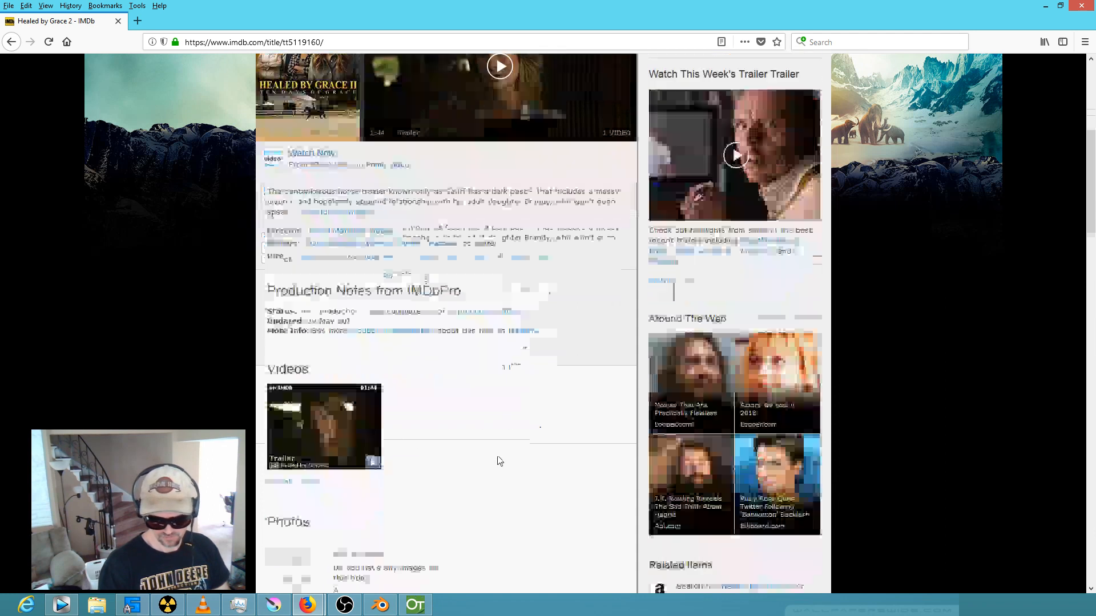
scroll(520, 276, "up", 11)
scroll(525, 276, "up", 3)
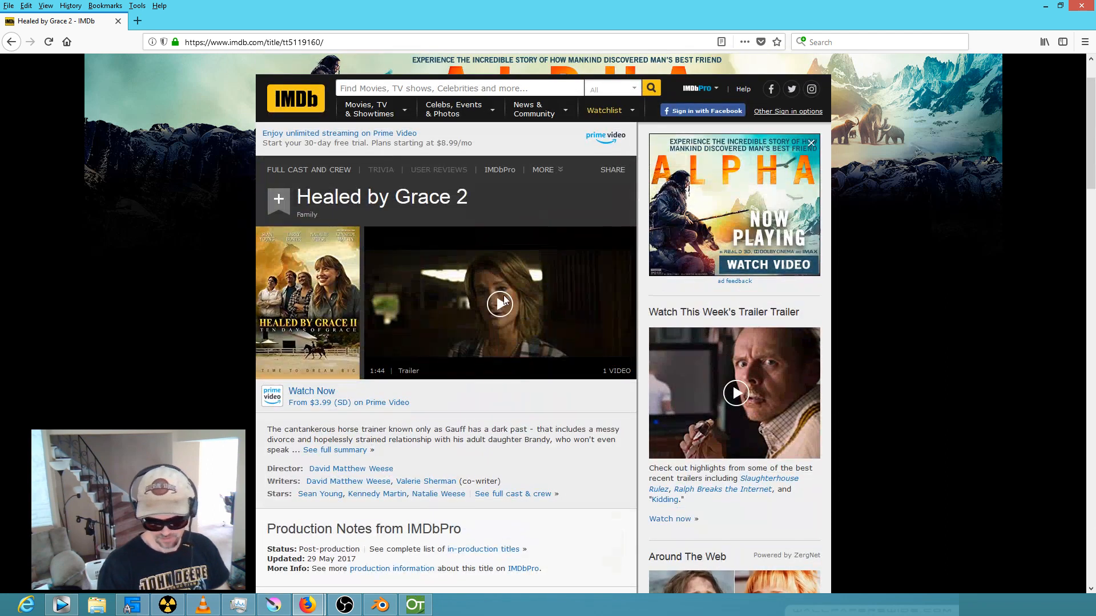
scroll(516, 289, "down", 10)
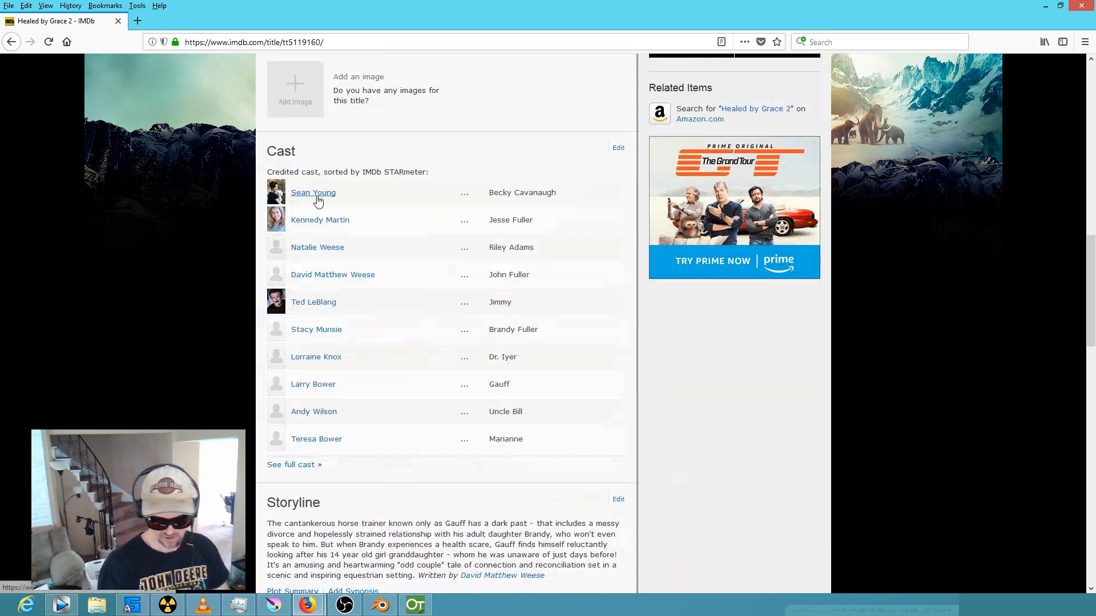
Open Sean Young's IMDb page from the cast list, look over the known-for films, and return to Blender.
left_click(316, 194)
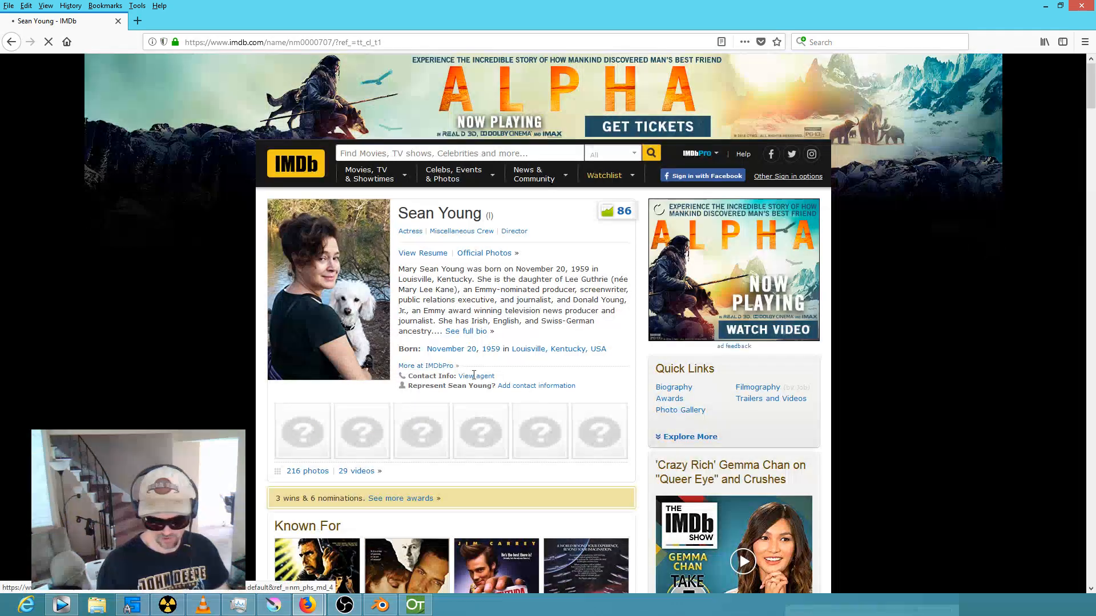
scroll(491, 363, "down", 4)
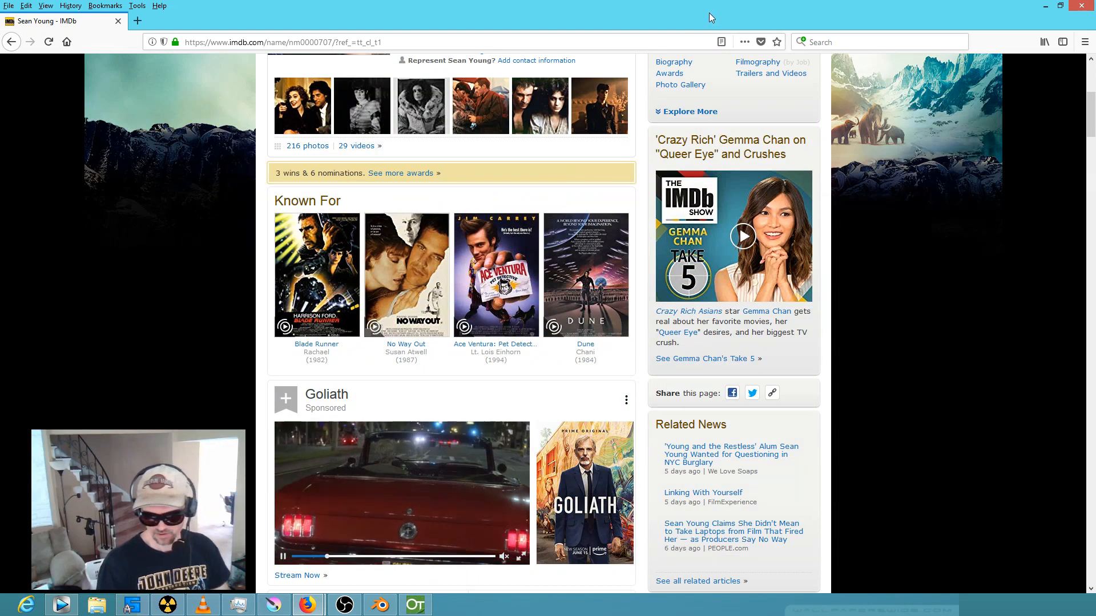
mouse_move(709, 12)
left_mouse_down()
mouse_move(620, 55)
mouse_move(149, 45)
left_mouse_up()
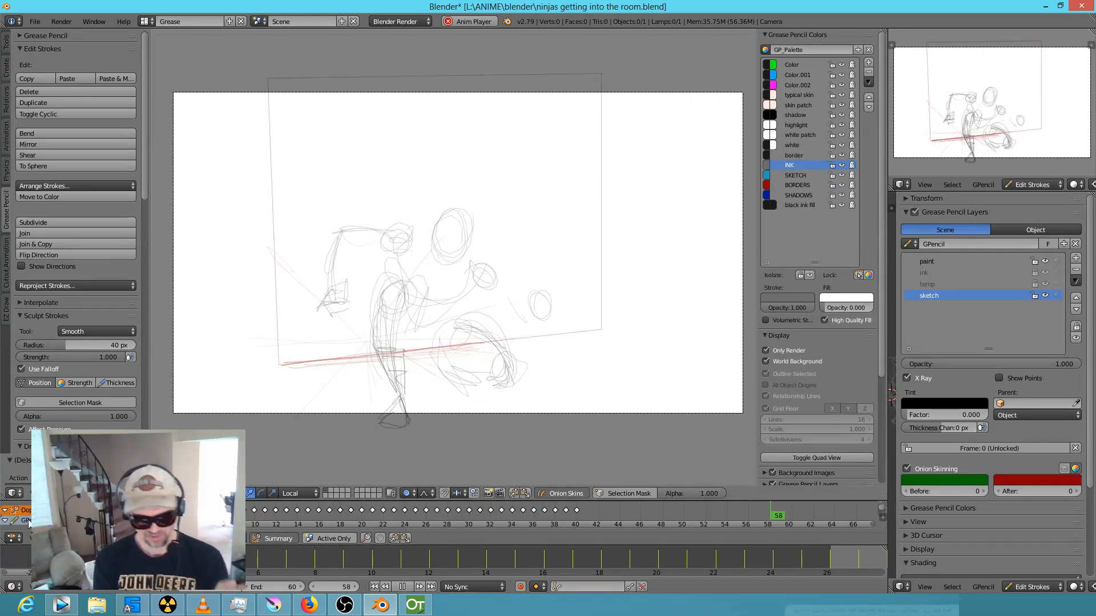
Glance at the edit in Vegas Pro, return to Blender, and scrub back through the ninja's climb to frame 5.
left_click(63, 605)
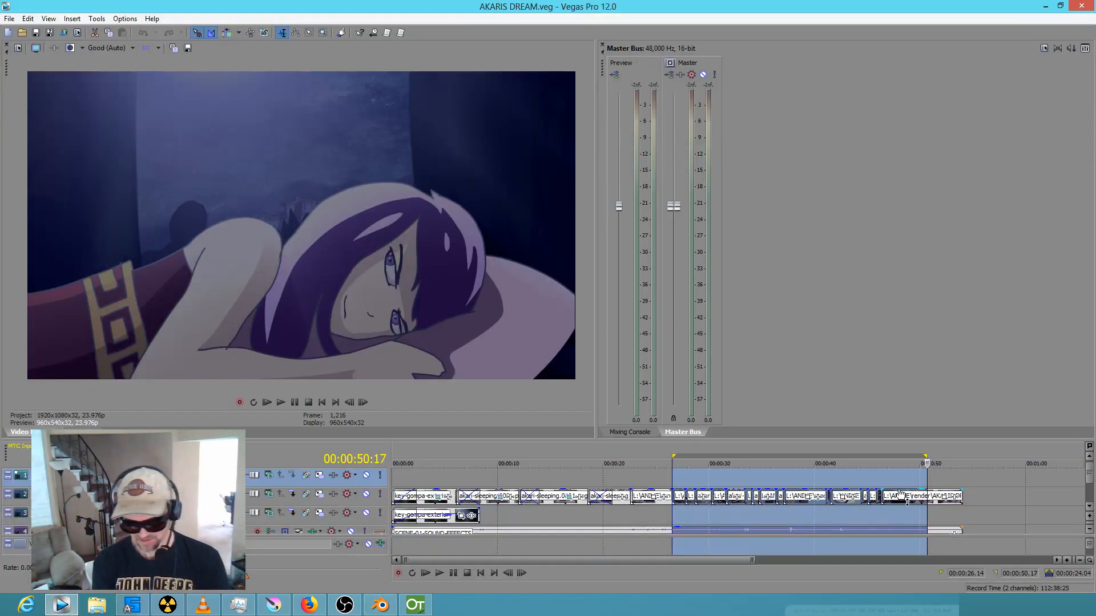
left_click(380, 604)
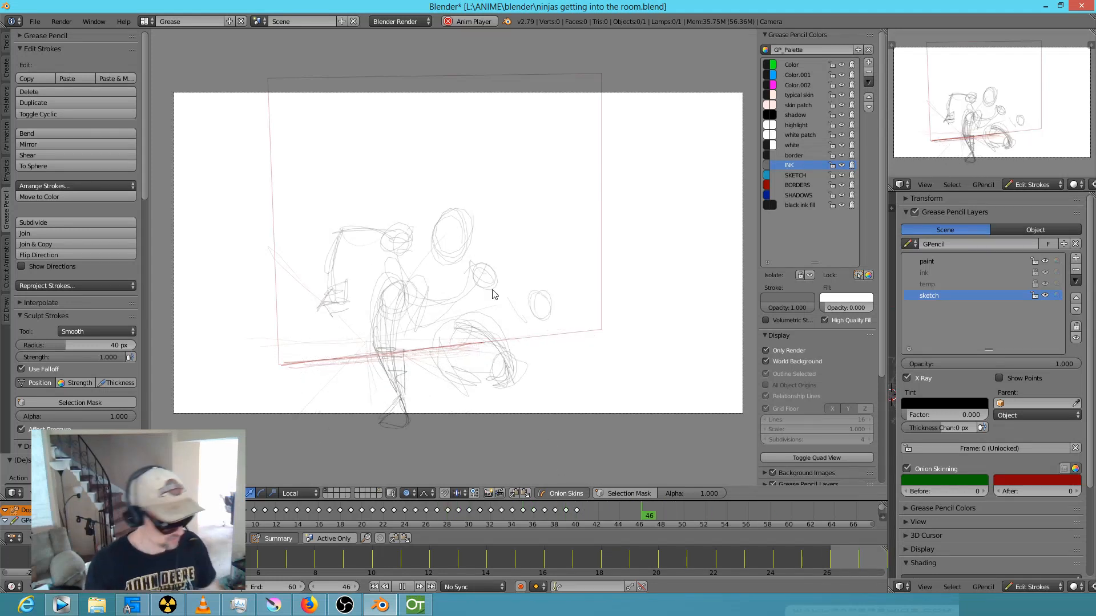
key("alt+a")
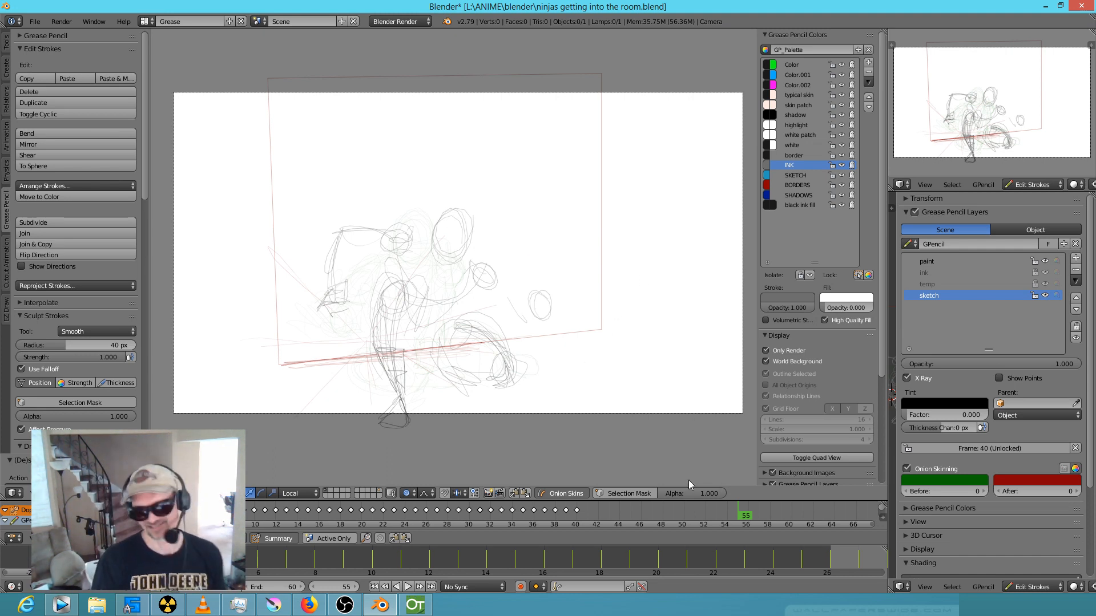
mouse_move(739, 512)
left_mouse_down()
mouse_move(157, 510)
mouse_move(325, 513)
left_mouse_up()
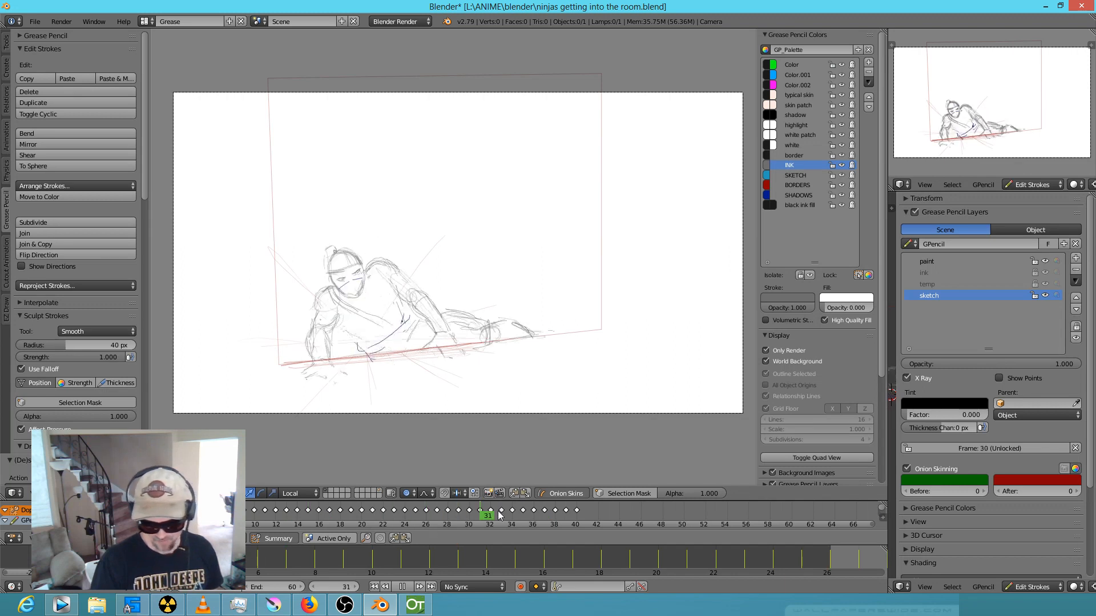
key("alt+a")
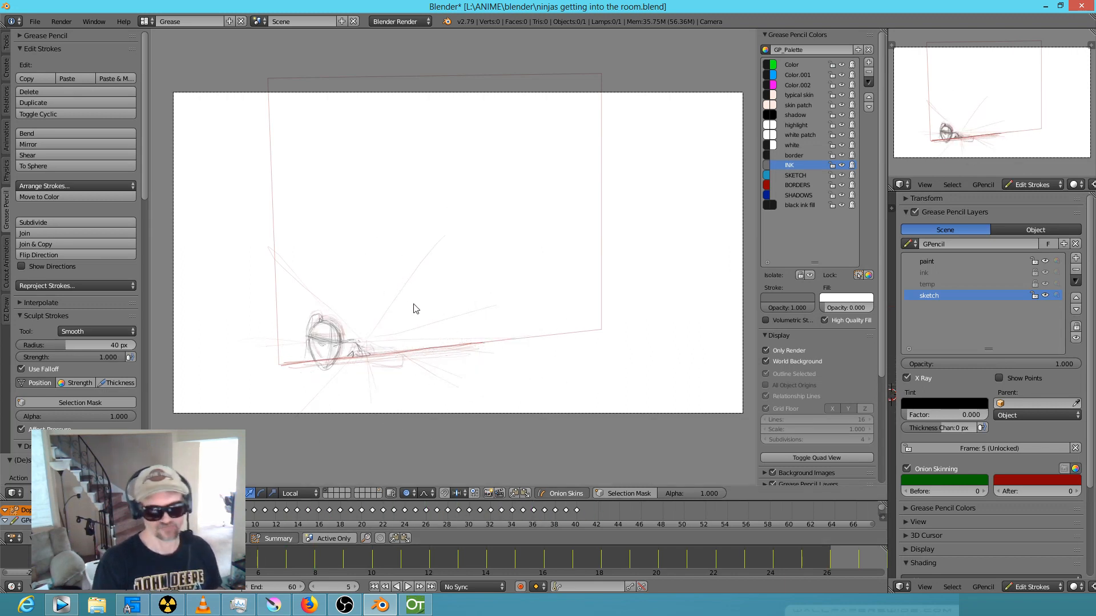